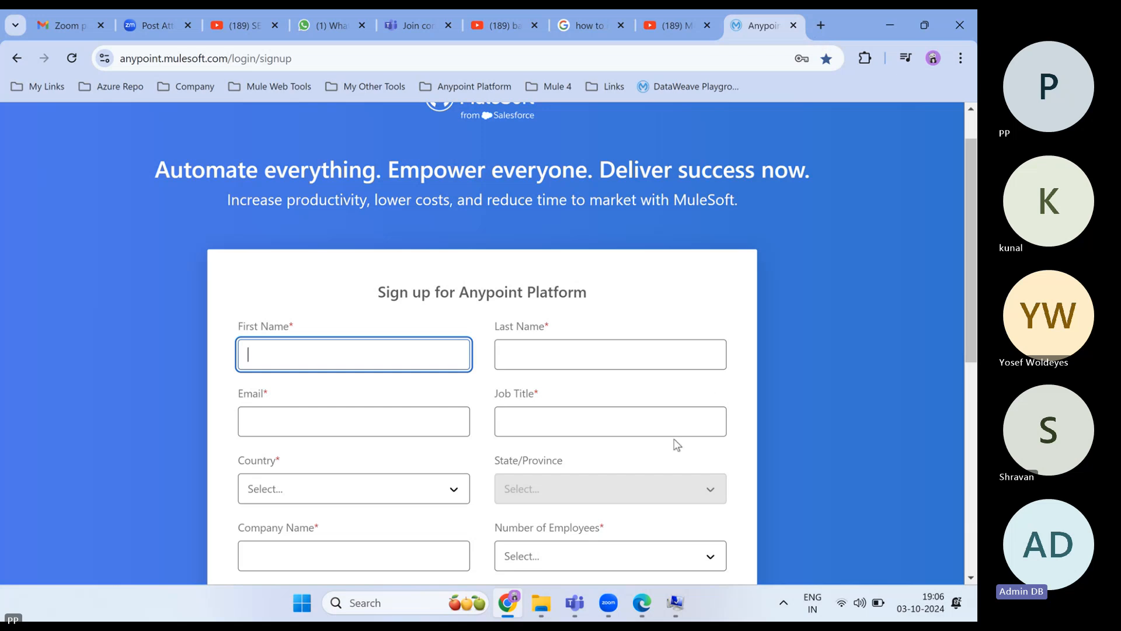
- Copy the Anypoint sign-up page address into a new browser tab and load it there
mouse_move(578, 613)
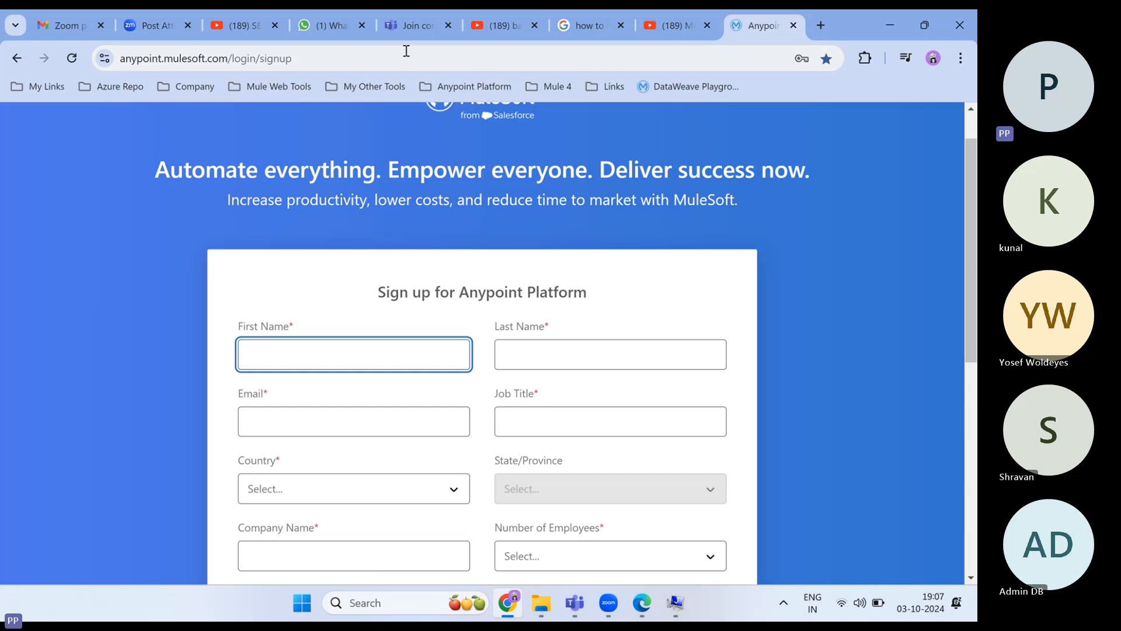
left_click(821, 25)
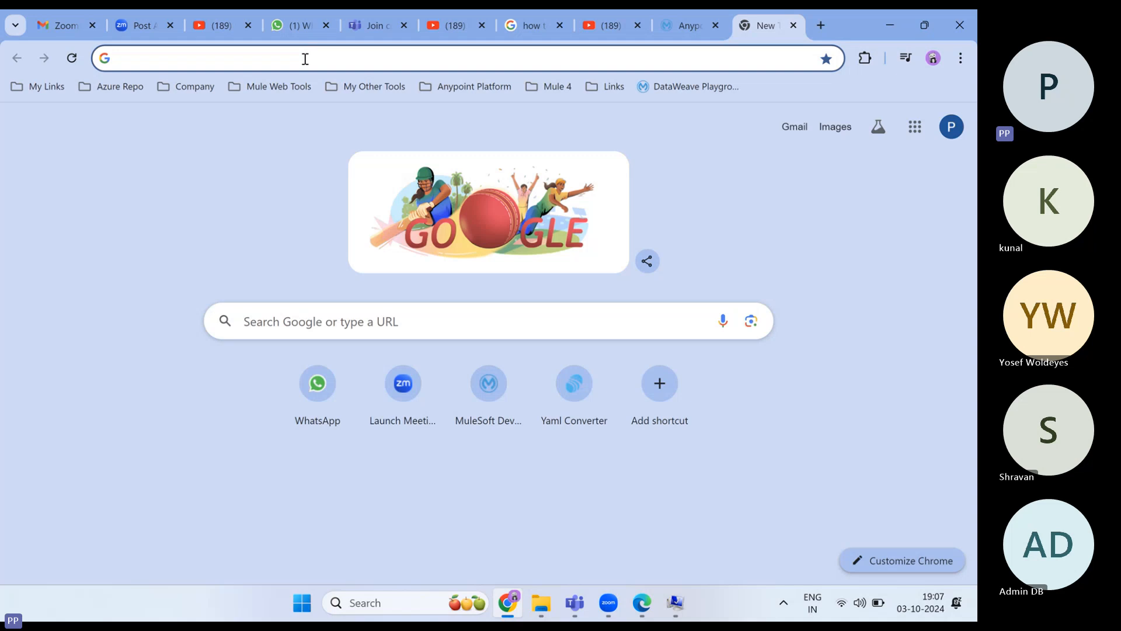
left_click(675, 25)
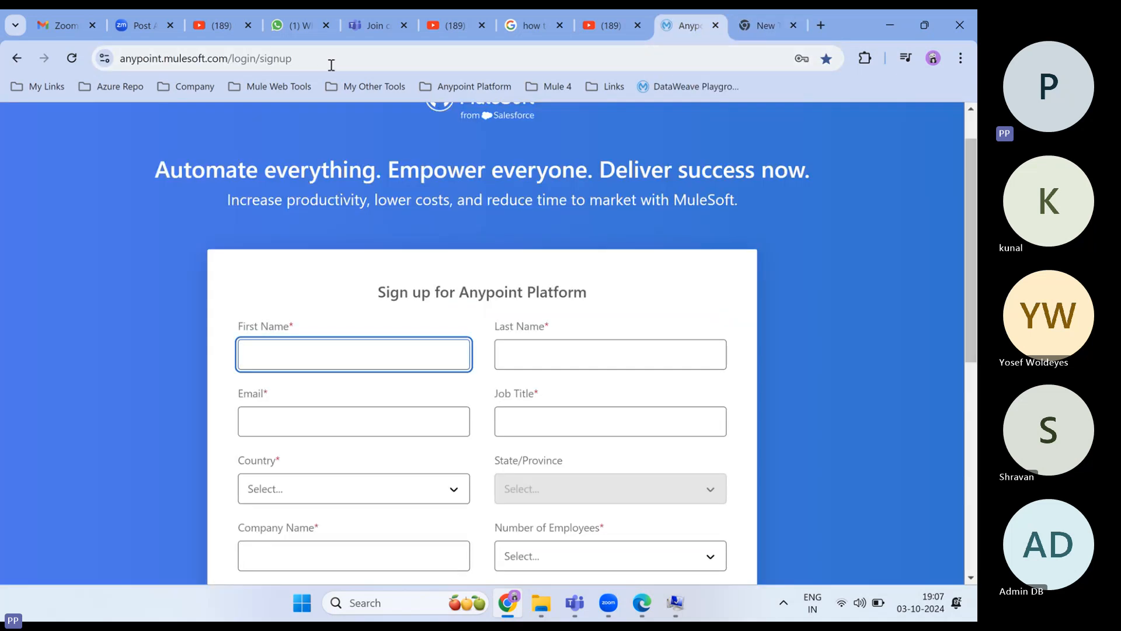
left_click_drag(300, 58, 119, 64)
key("ctrl+c")
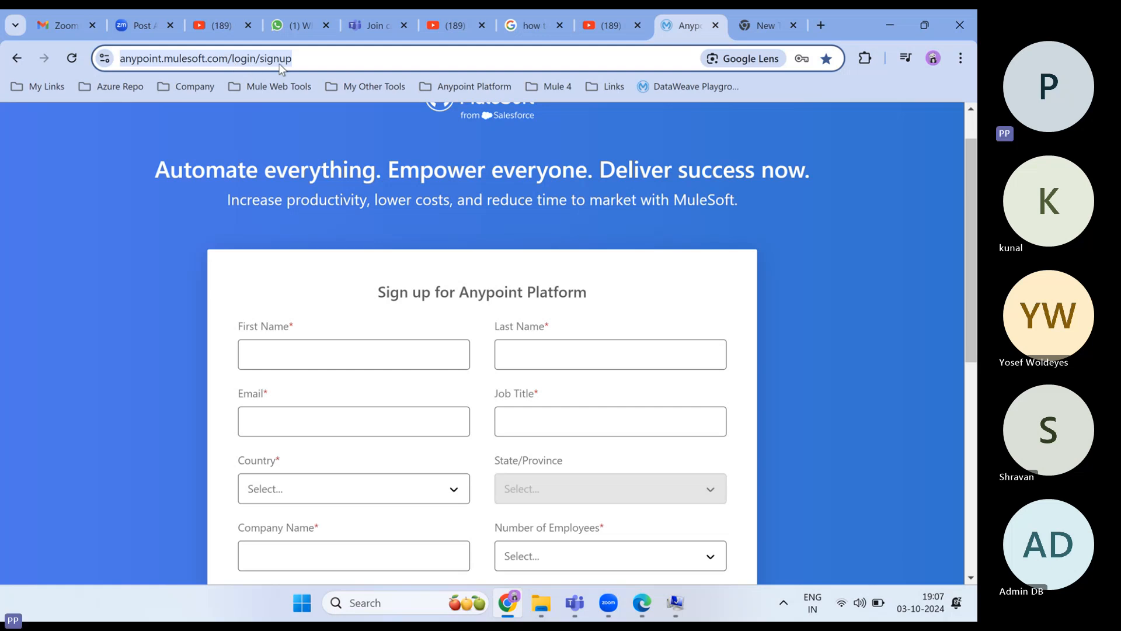
left_click(753, 23)
left_click(481, 60)
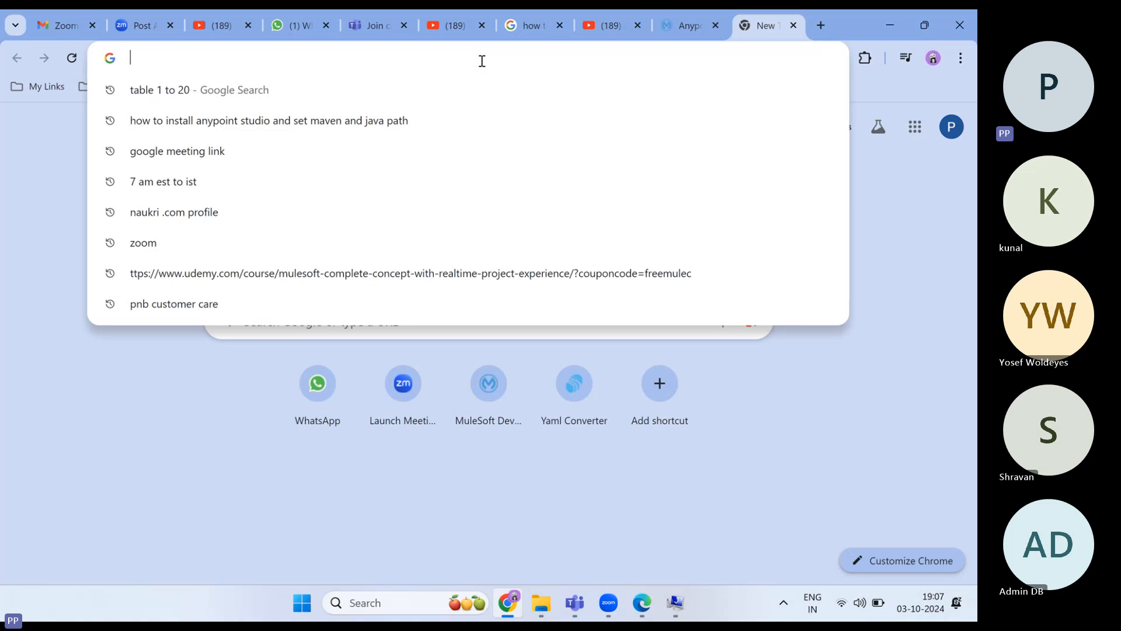
key("ctrl+v")
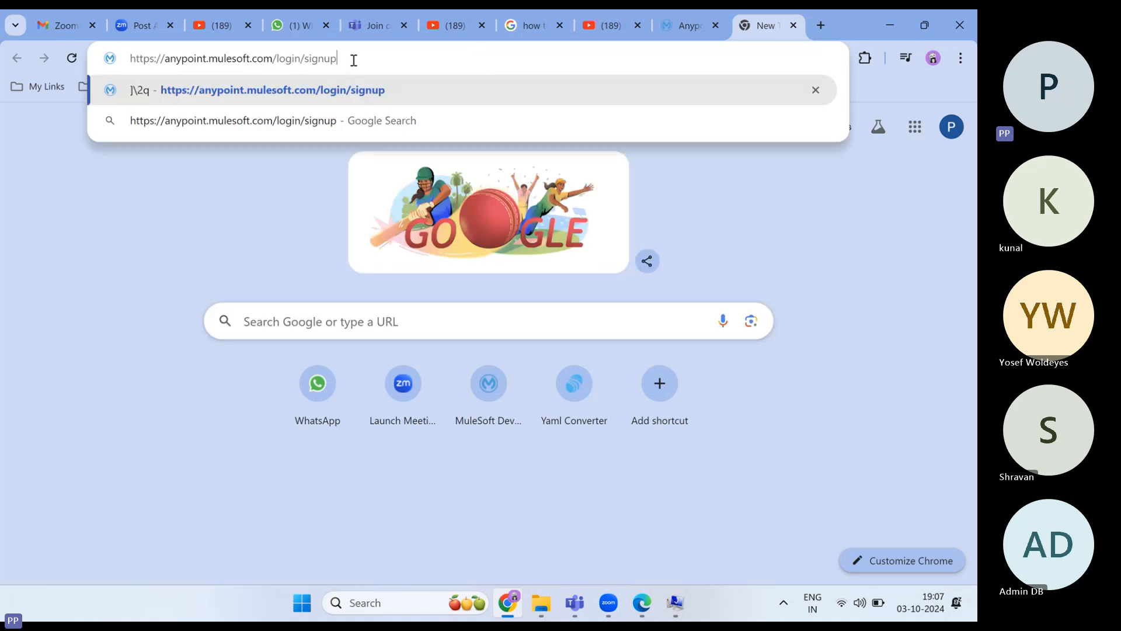
key("Return")
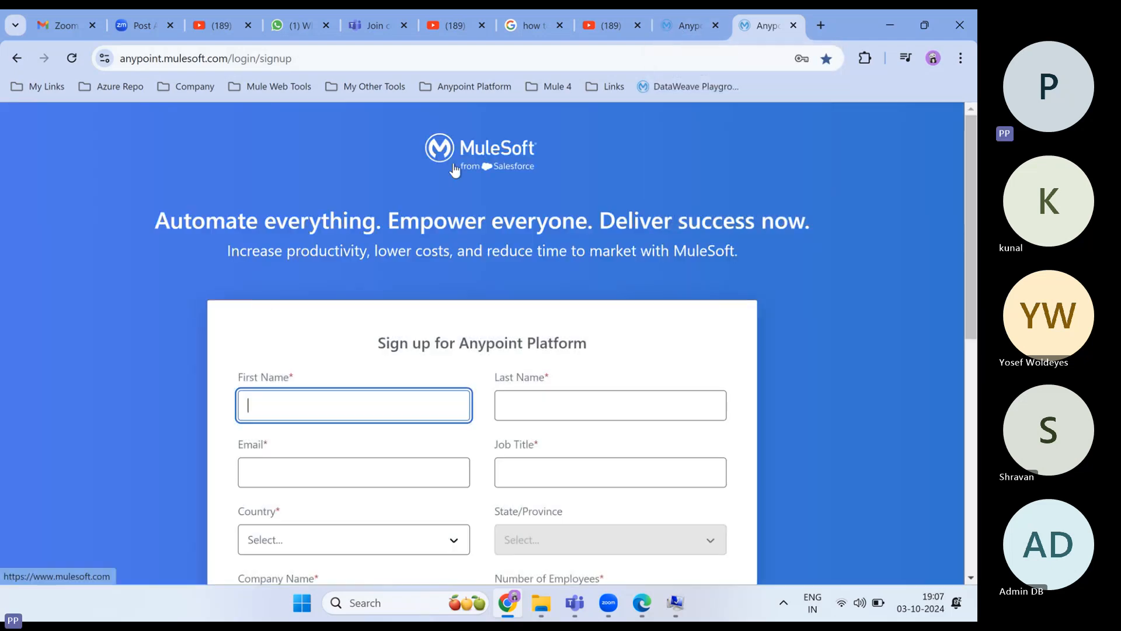
- Enter the first name, last name, saved e-mail address and job title Developer
scroll(471, 225, "down", 1)
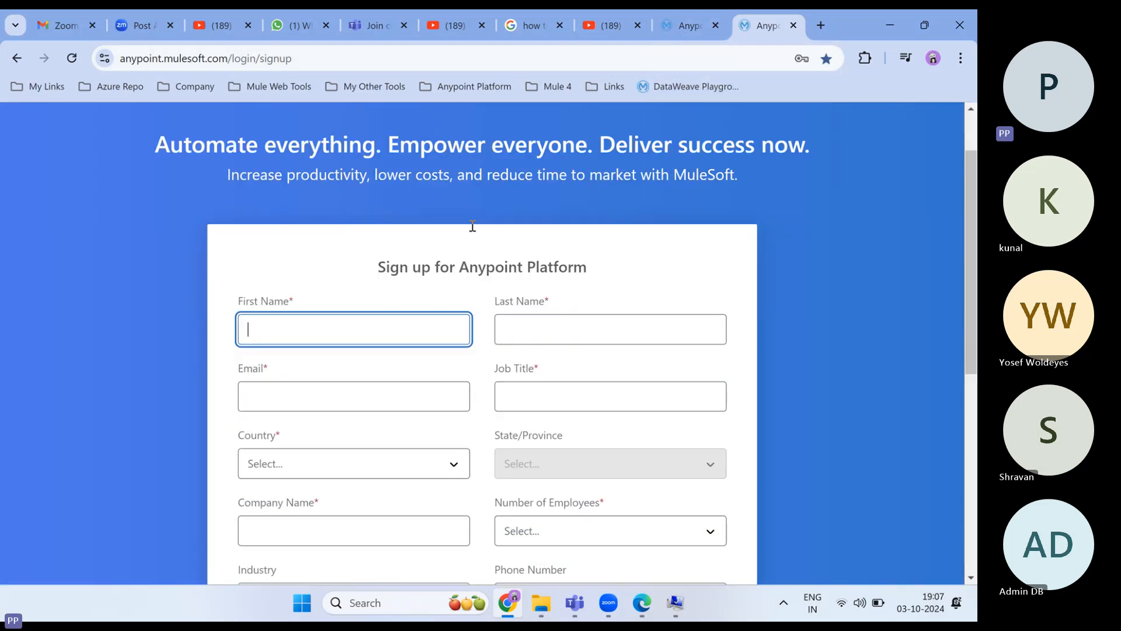
scroll(472, 225, "up", 1)
scroll(472, 227, "down", 1)
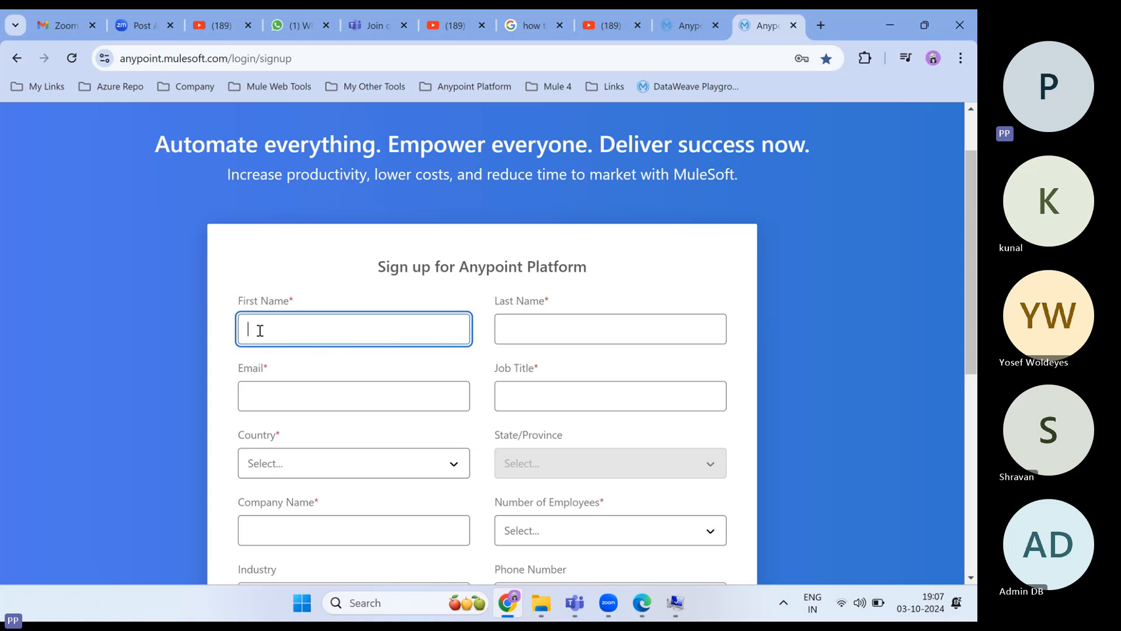
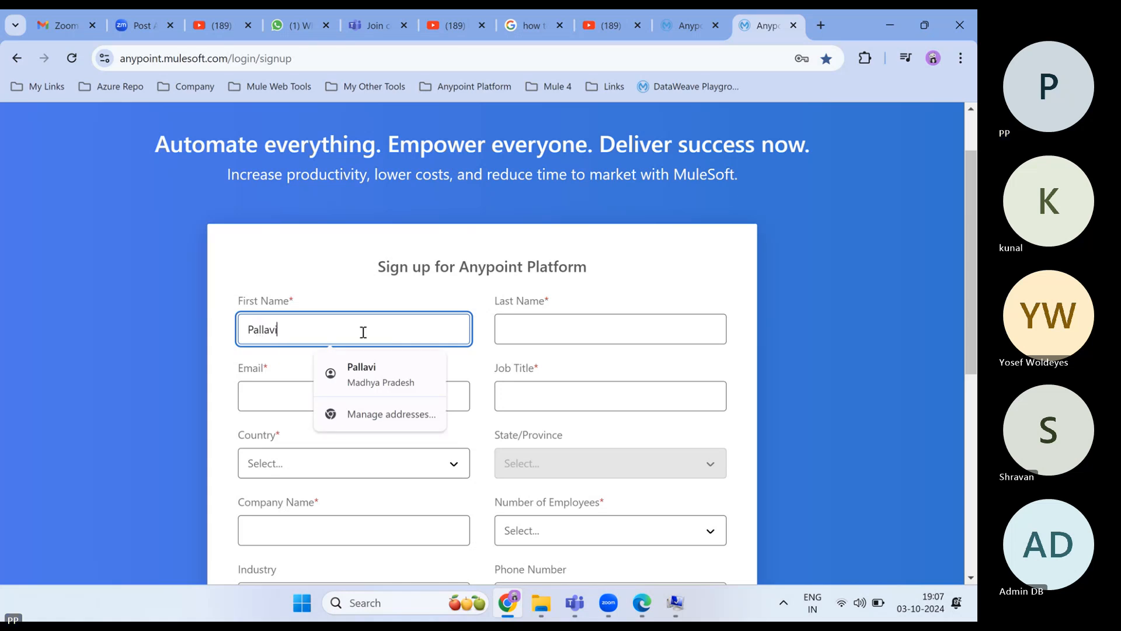
left_click(514, 333)
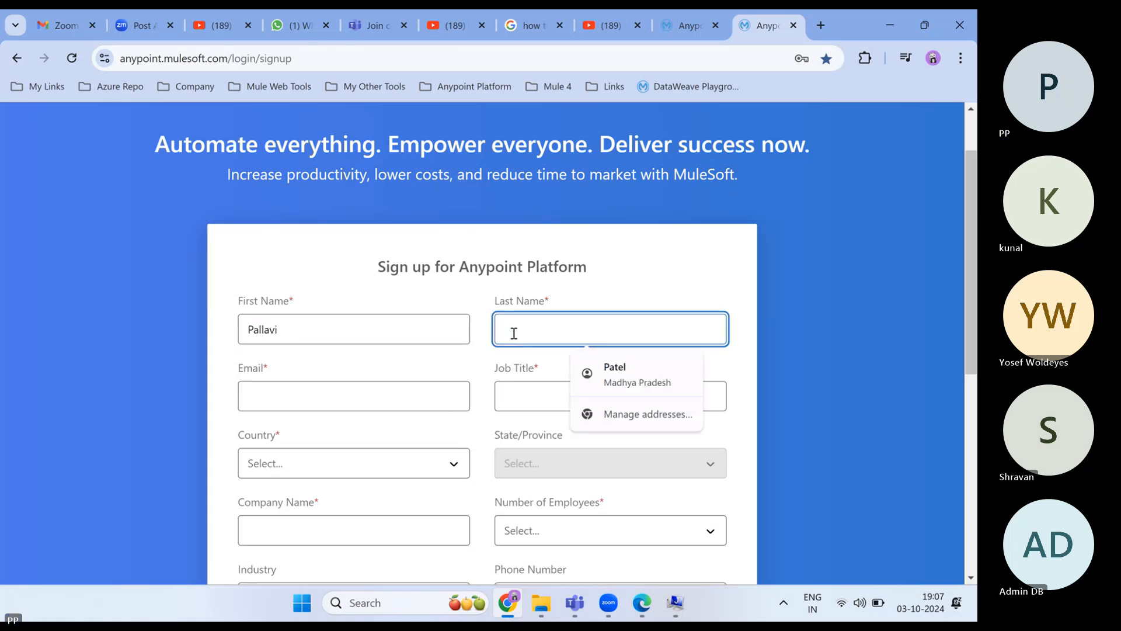
left_click(289, 395)
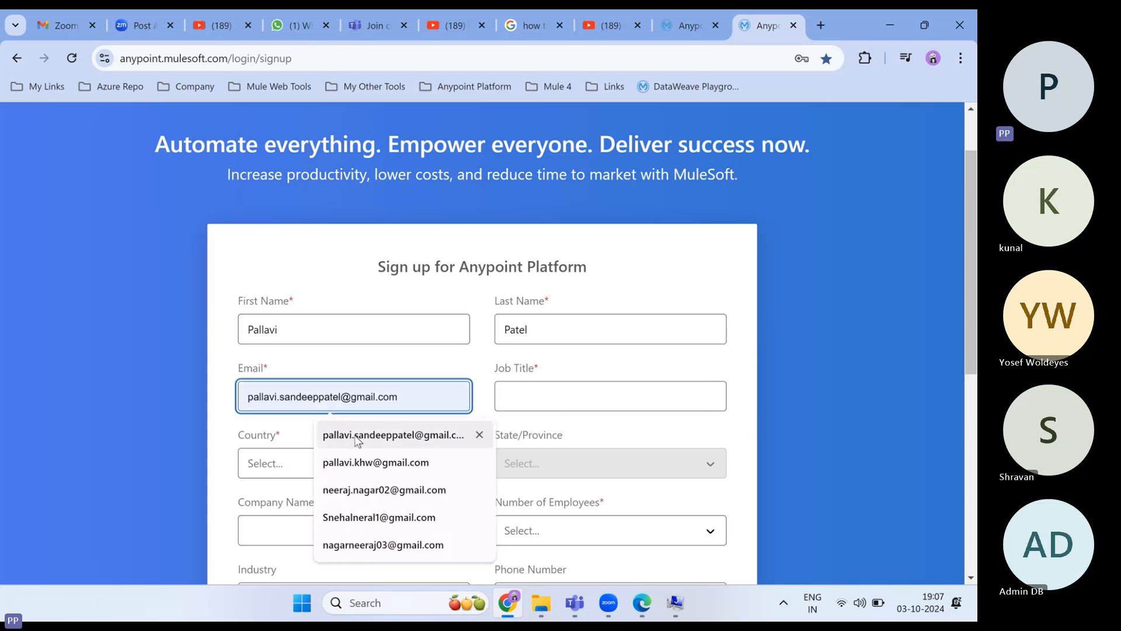
left_click(385, 435)
left_click(511, 400)
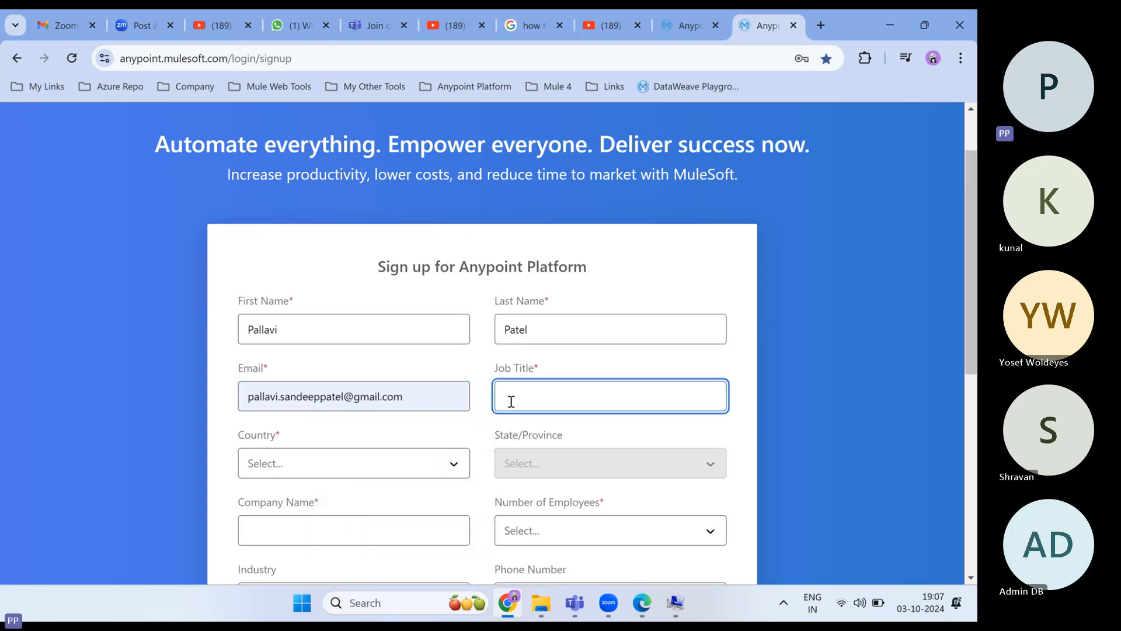
type("Developer")
- Choose India from the Country dropdown
left_click(309, 464)
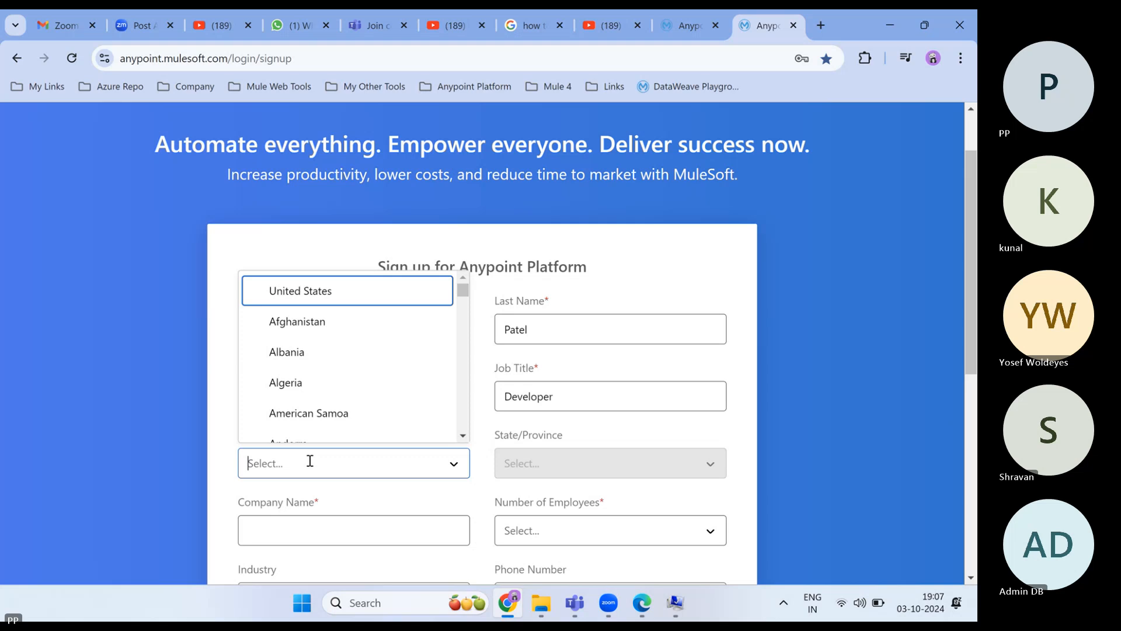
type("i")
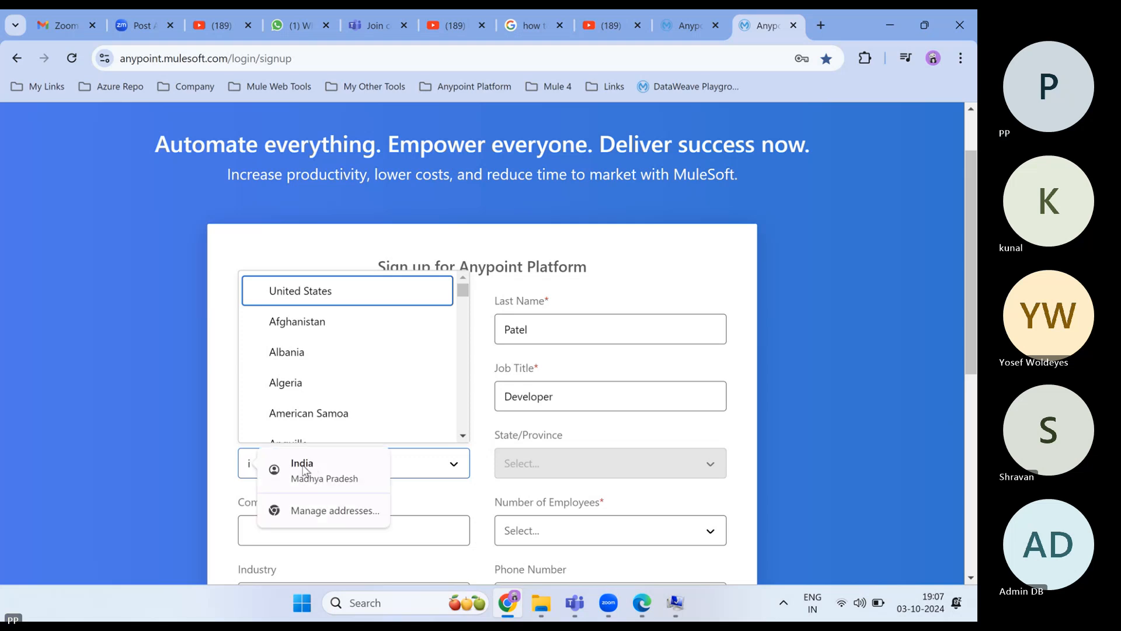
key("BackSpace")
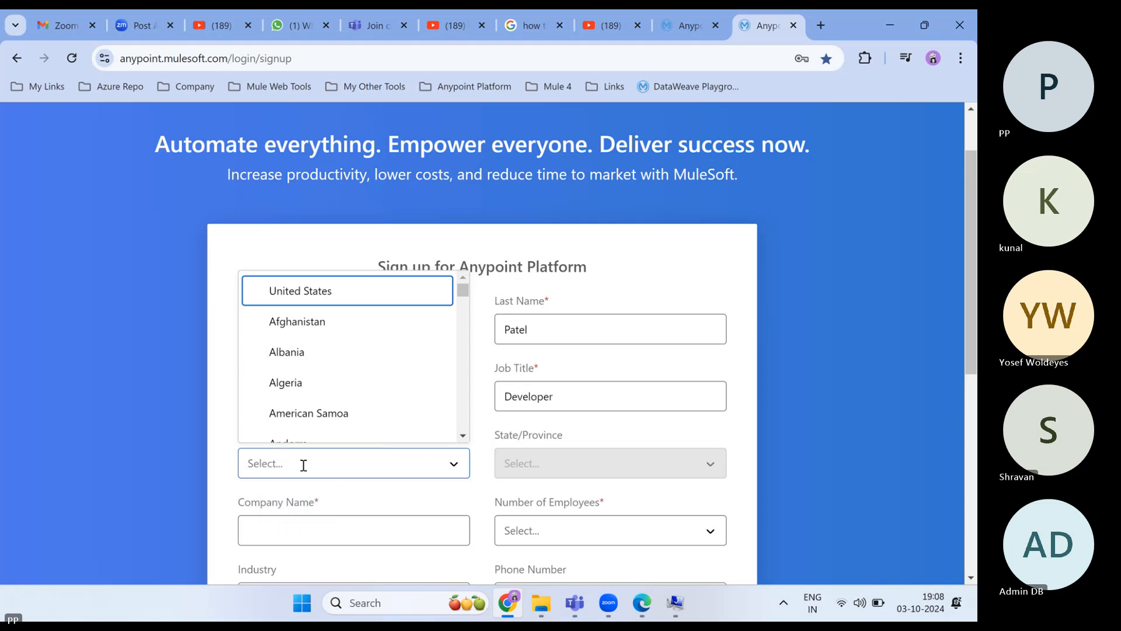
type("I")
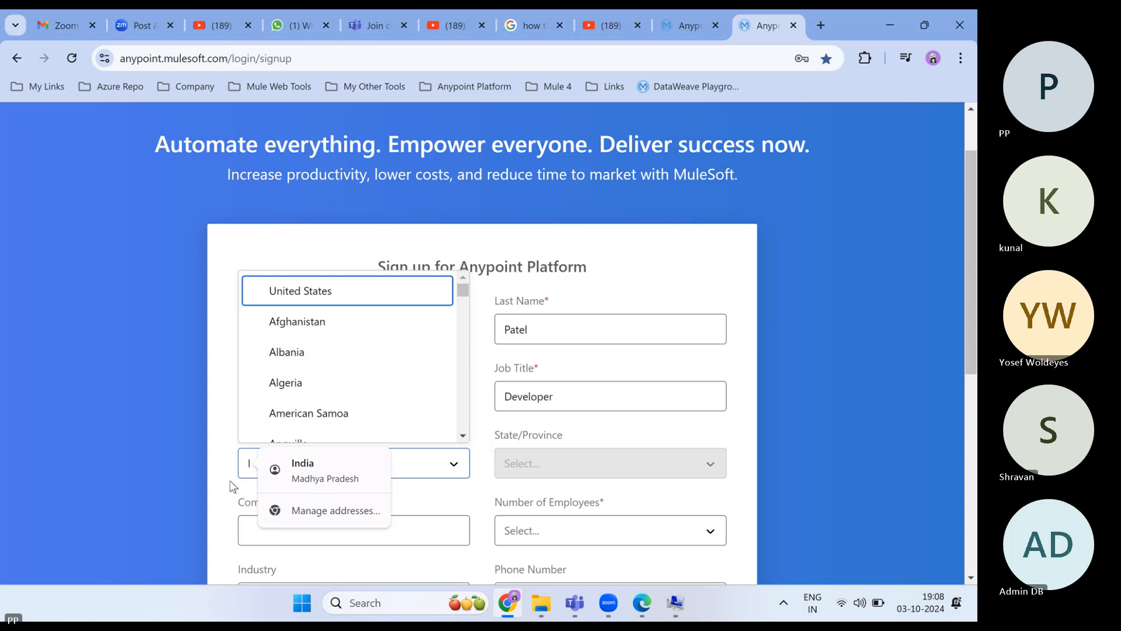
type("n")
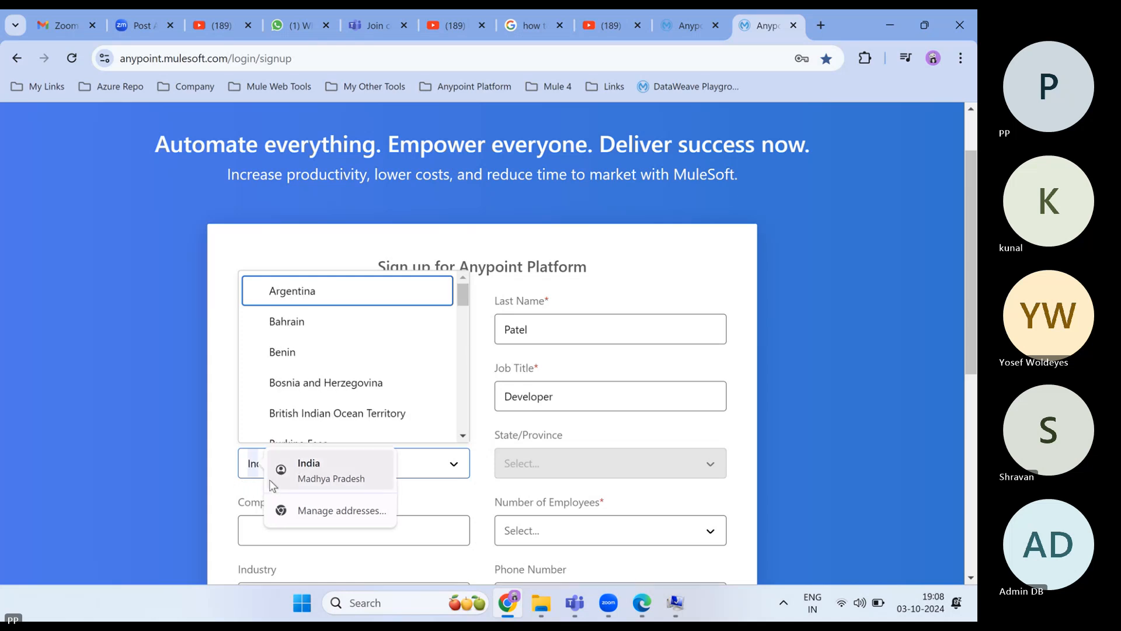
type("dia")
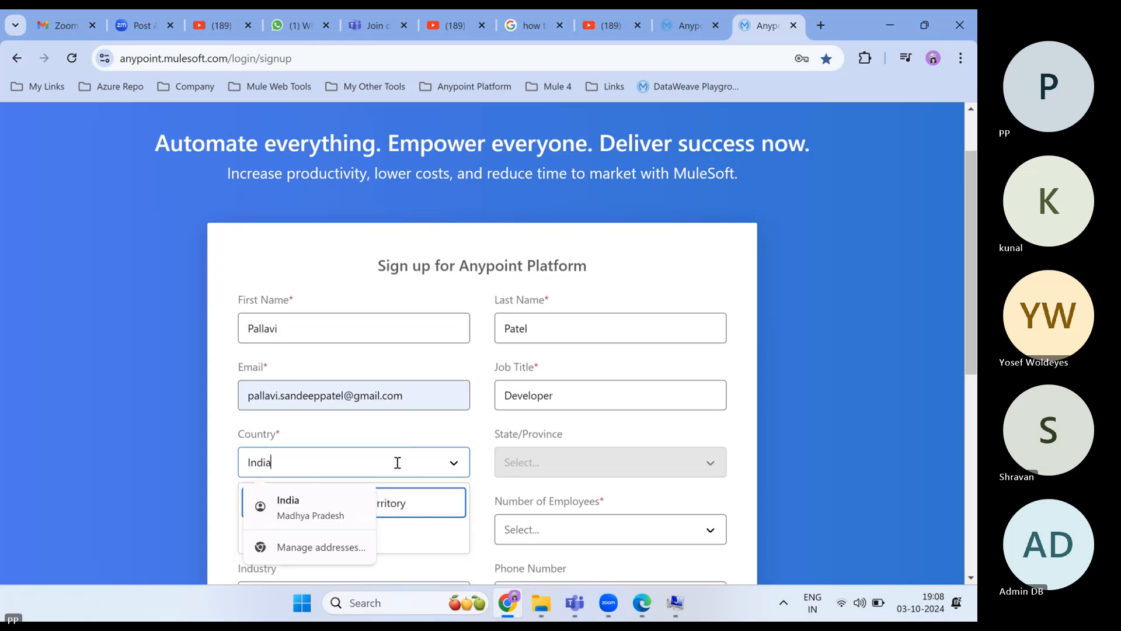
left_click(528, 461)
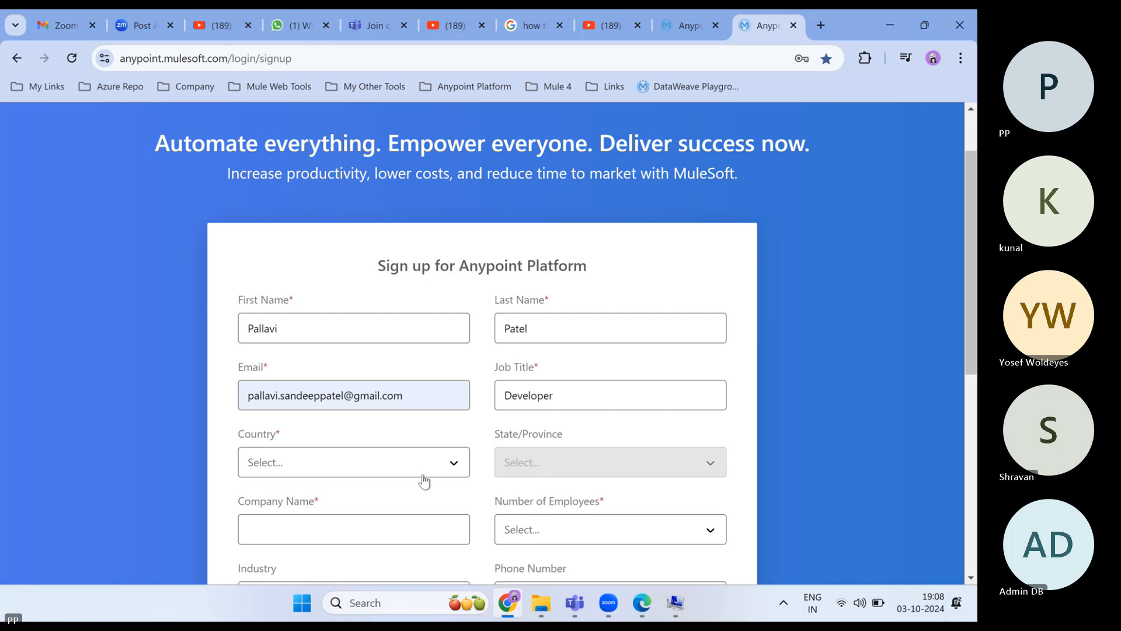
left_click(453, 463)
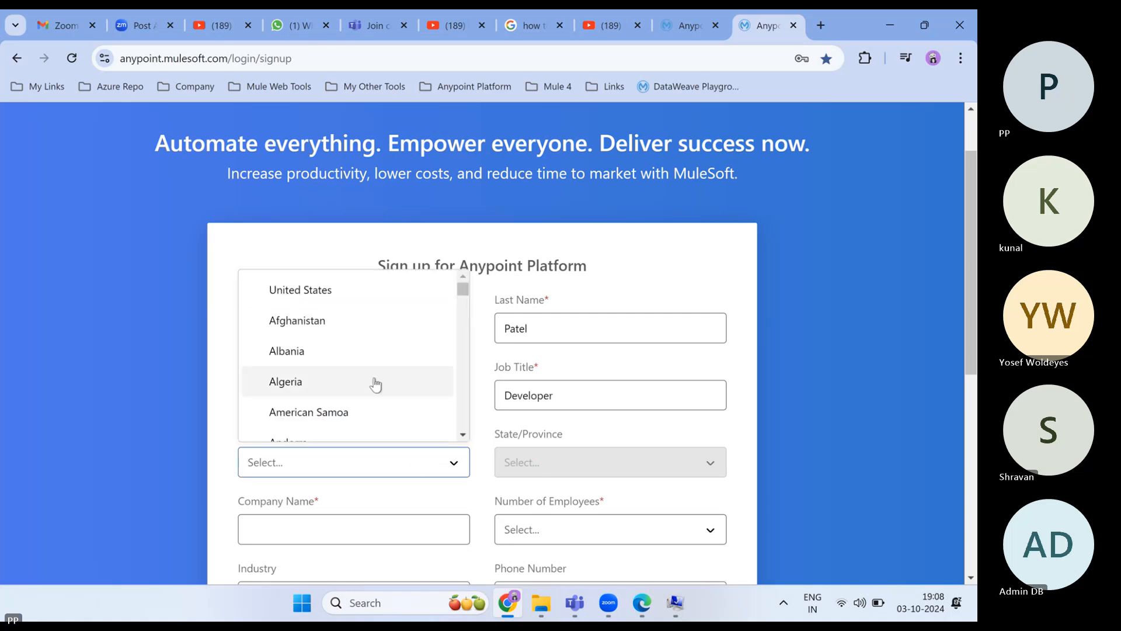
scroll(373, 380, "down", 13)
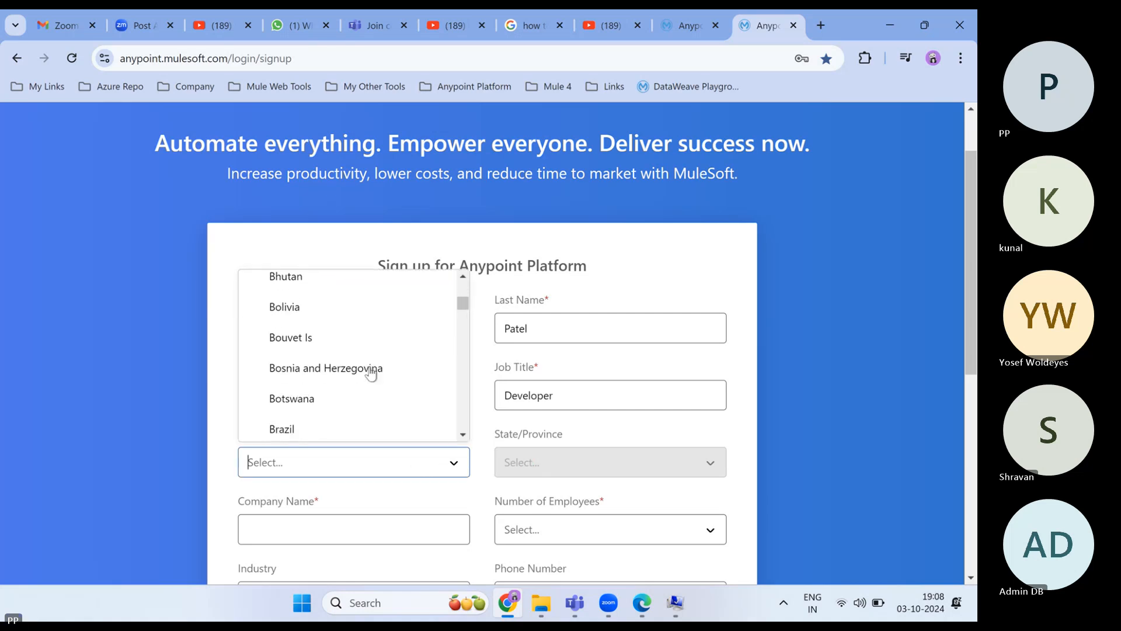
type("i")
scroll(371, 374, "down", 20)
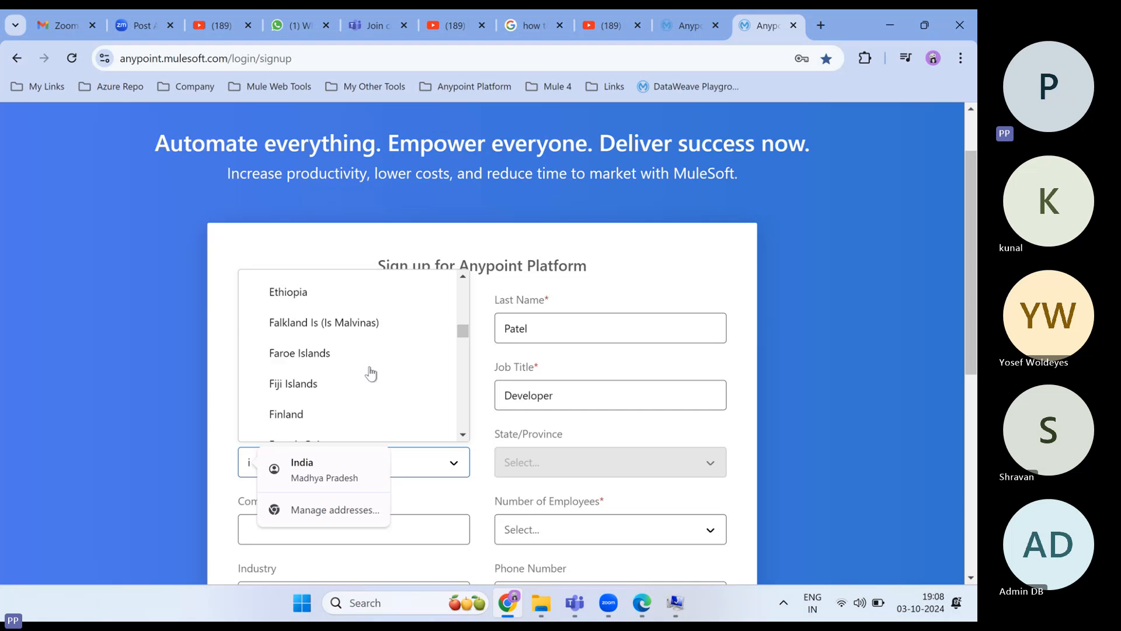
scroll(371, 374, "down", 12)
scroll(371, 371, "down", 2)
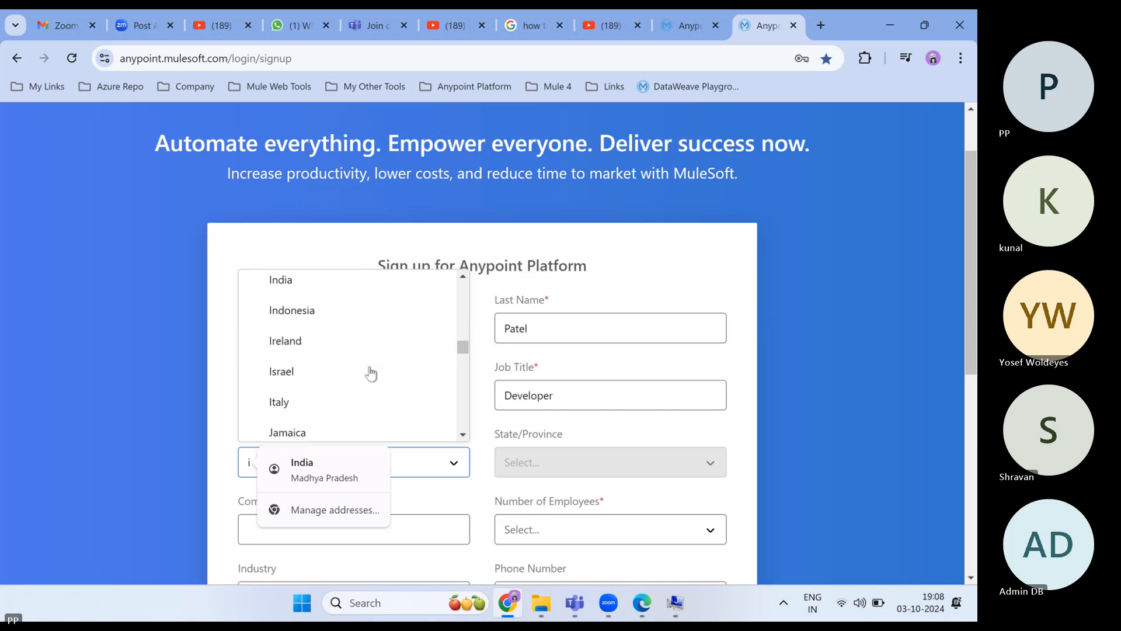
scroll(351, 376, "up", 2)
left_click(300, 385)
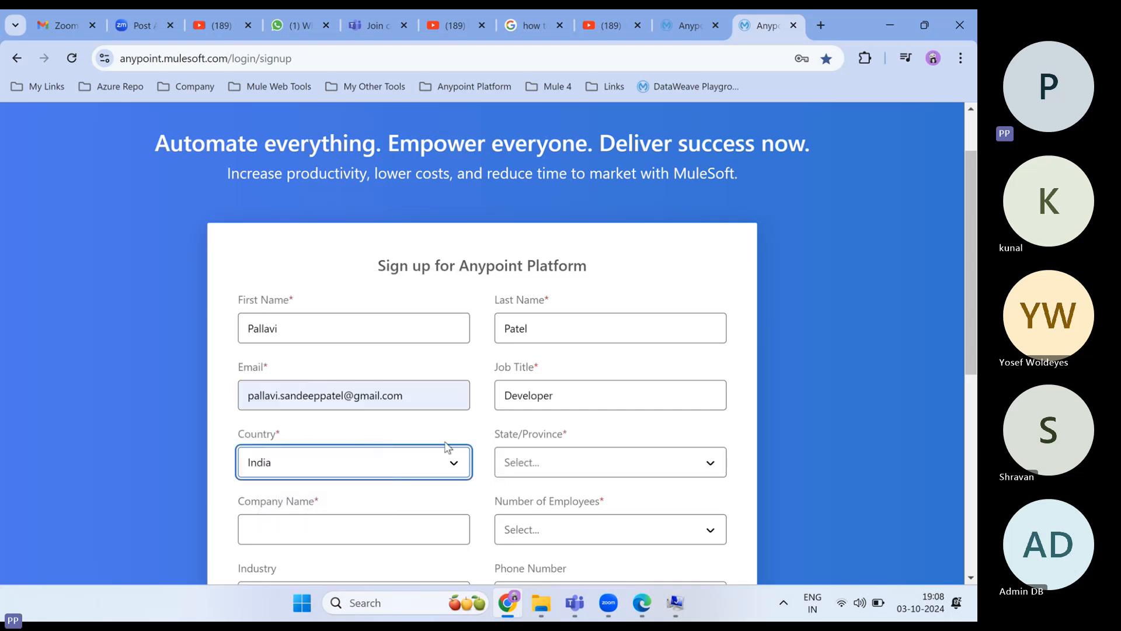
scroll(446, 414, "down", 2)
- Set company Traning, state Madhya Pradesh, 1 - 20 employees and industry Education
left_click(304, 431)
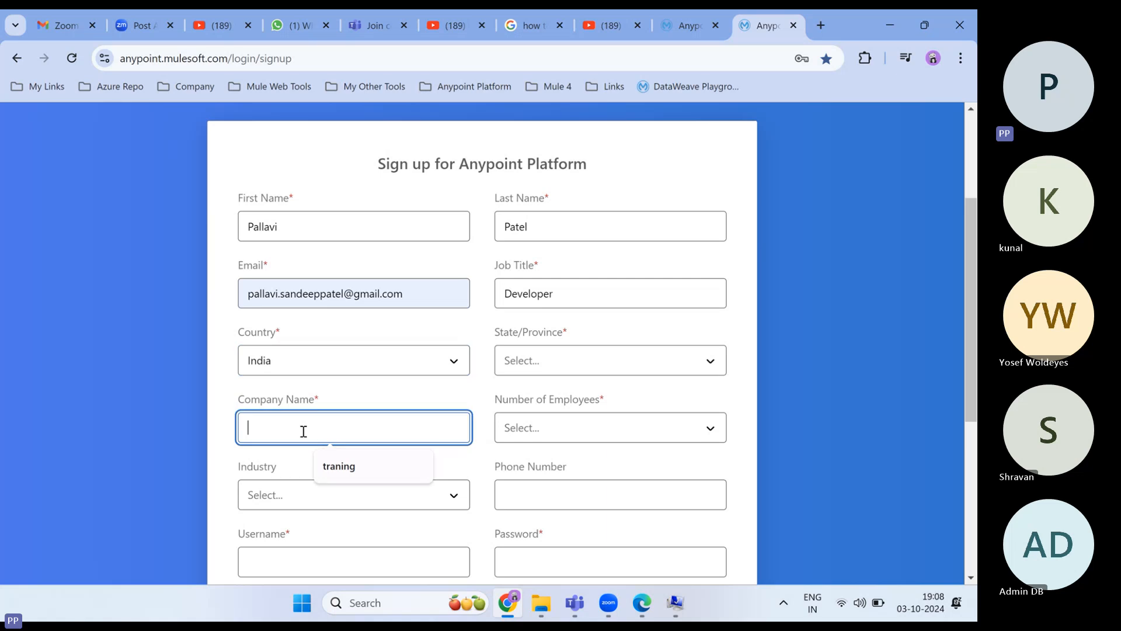
type("Traning")
left_click(563, 362)
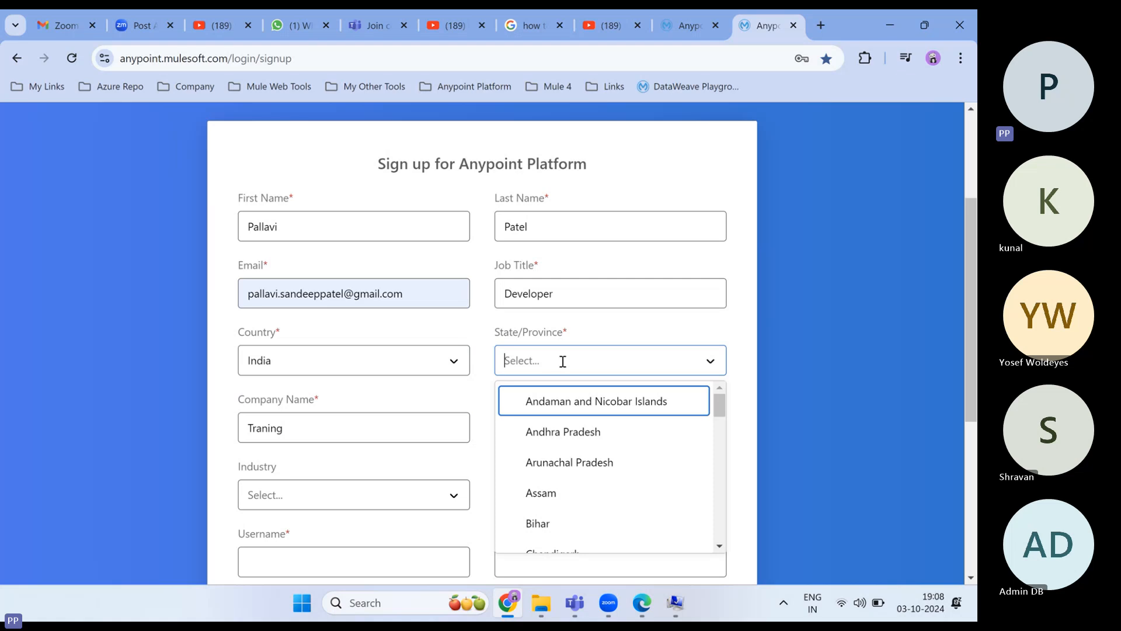
type("M")
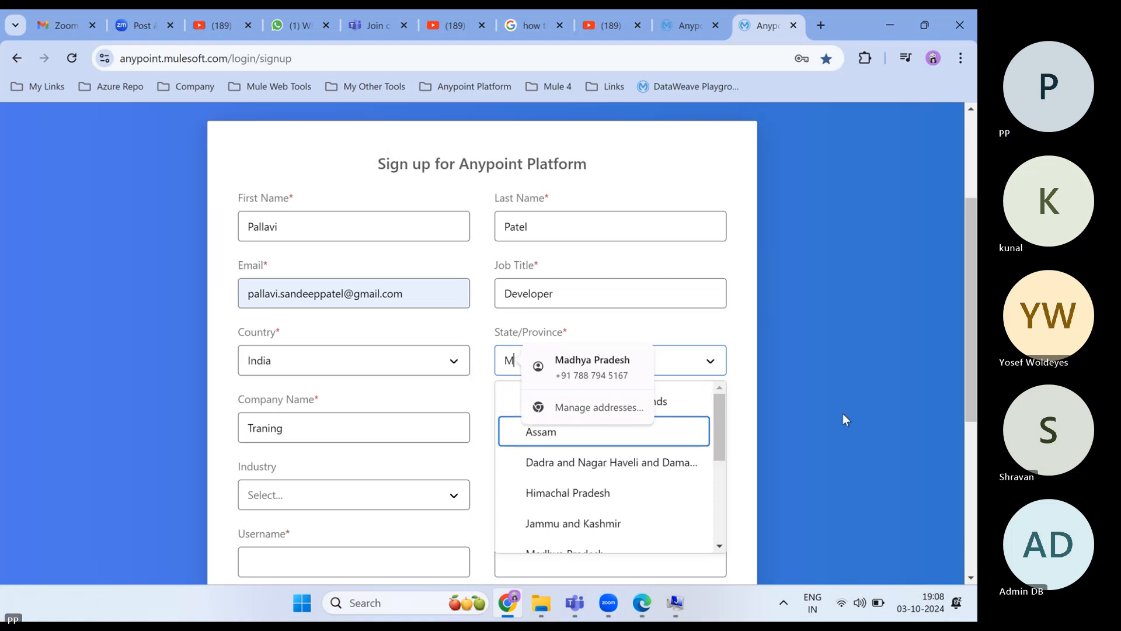
scroll(620, 483, "down", 3)
left_click(593, 483)
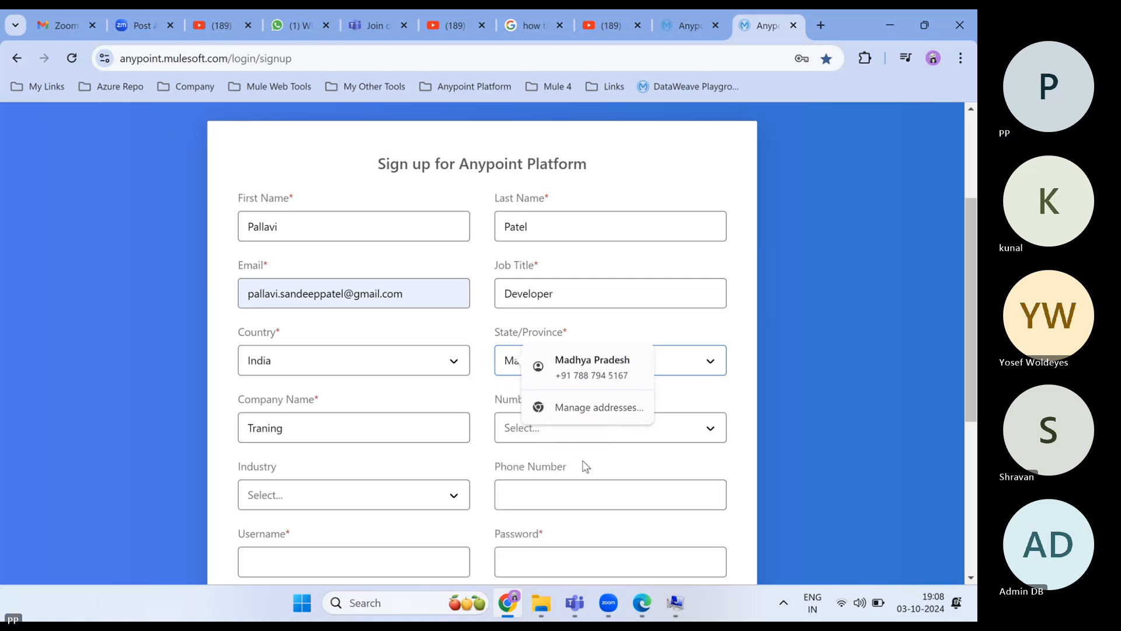
left_click(591, 367)
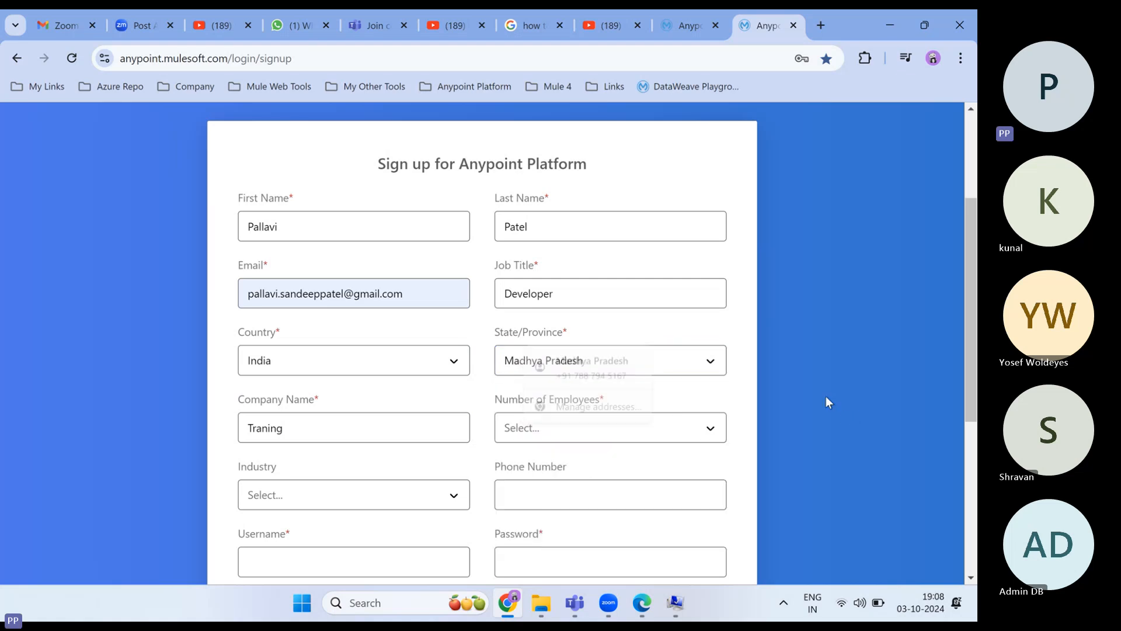
left_click(531, 435)
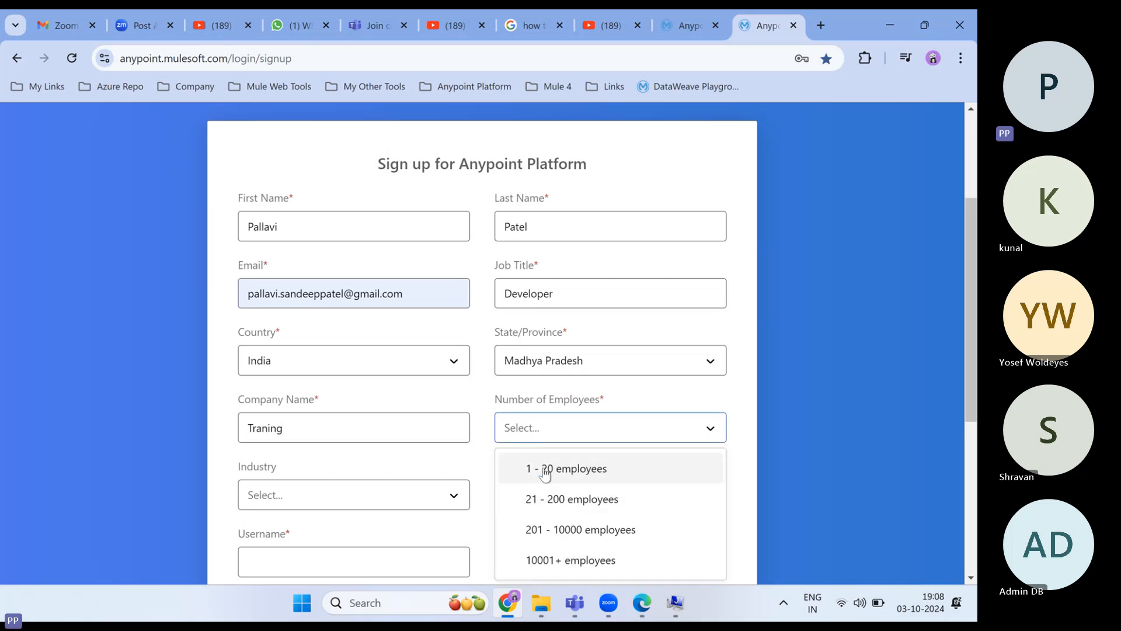
left_click(544, 473)
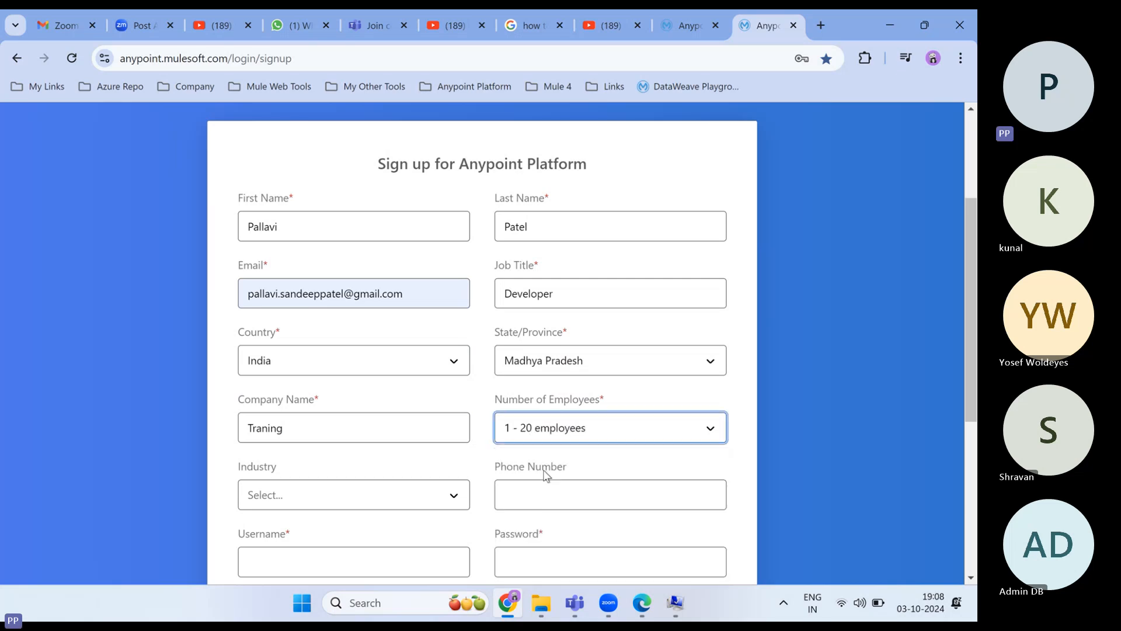
left_click(303, 500)
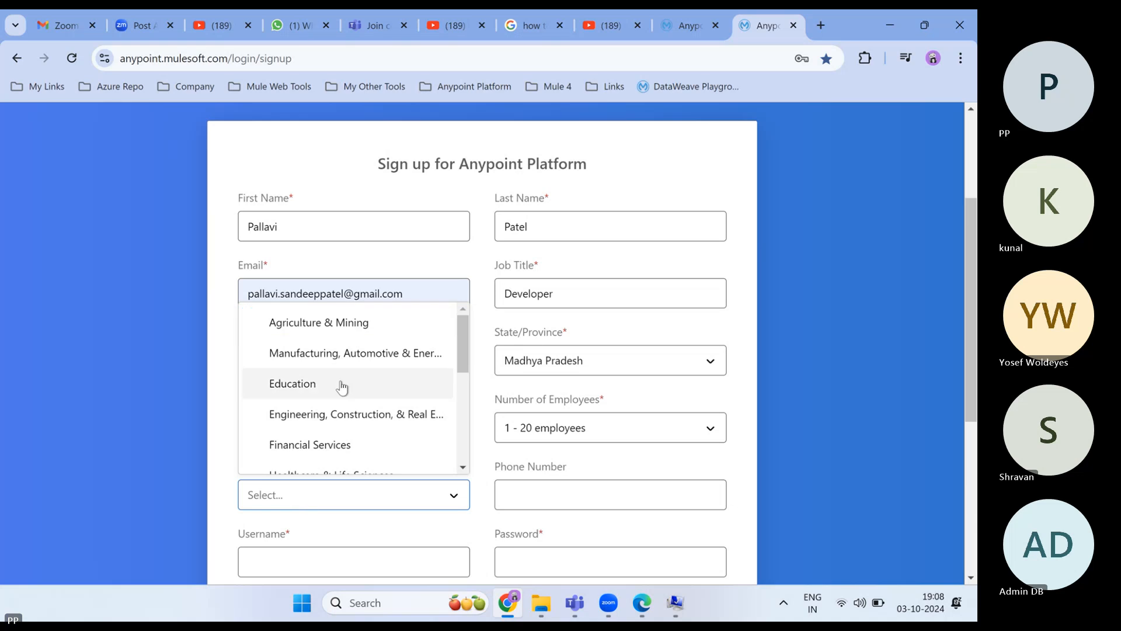
left_click(306, 388)
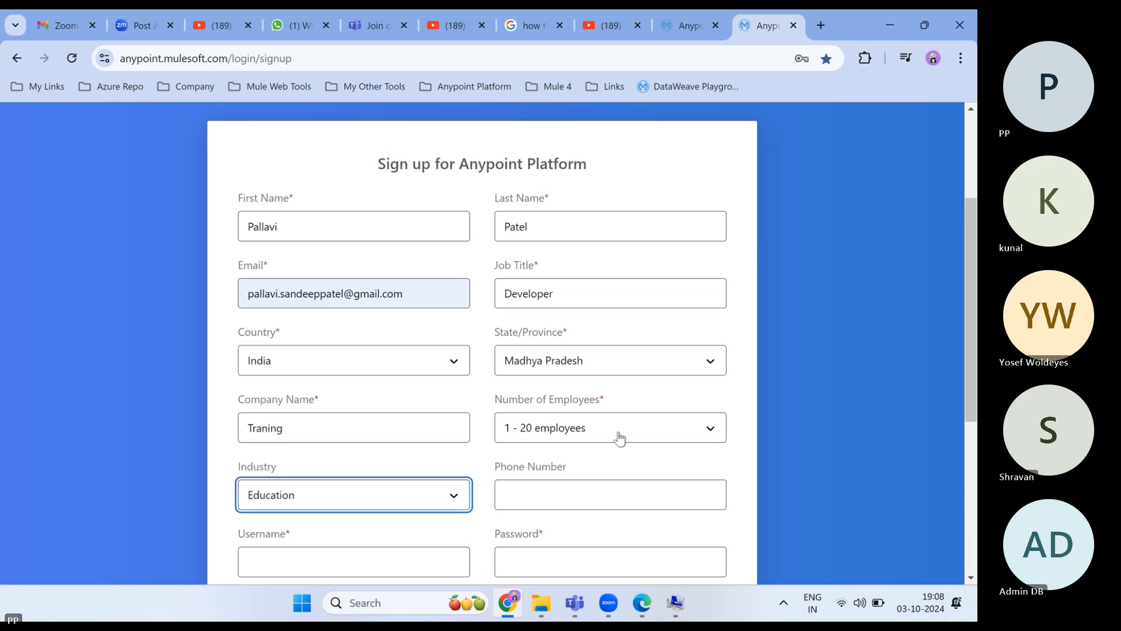
scroll(619, 438, "down", 2)
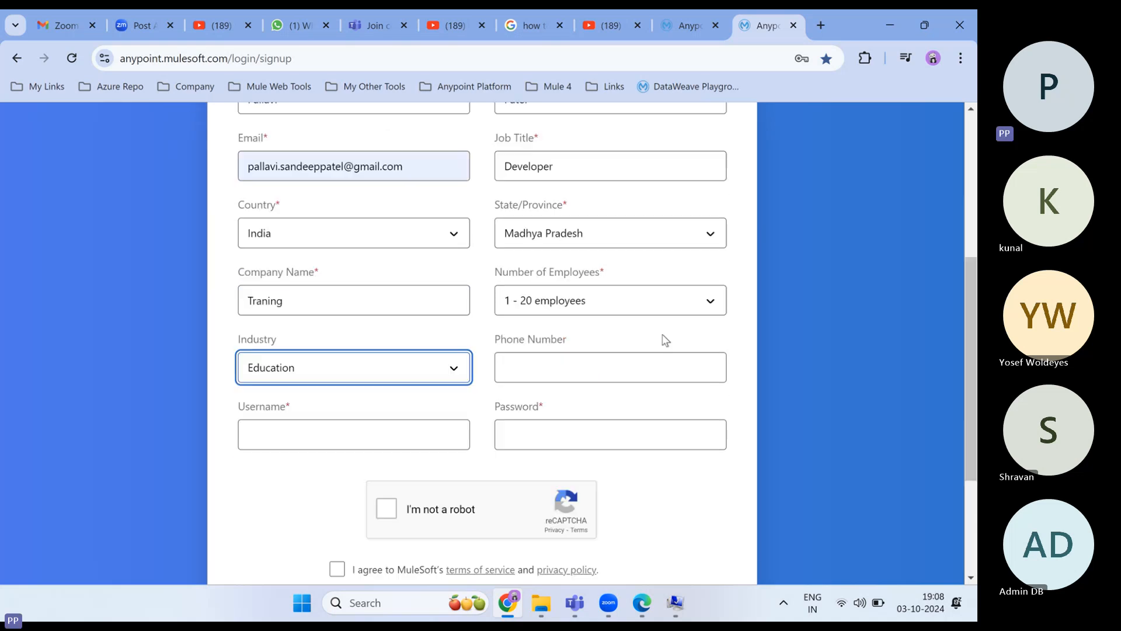
- Fill in the saved phone number, a username and the account password
left_click(528, 362)
key("Down")
key("Return")
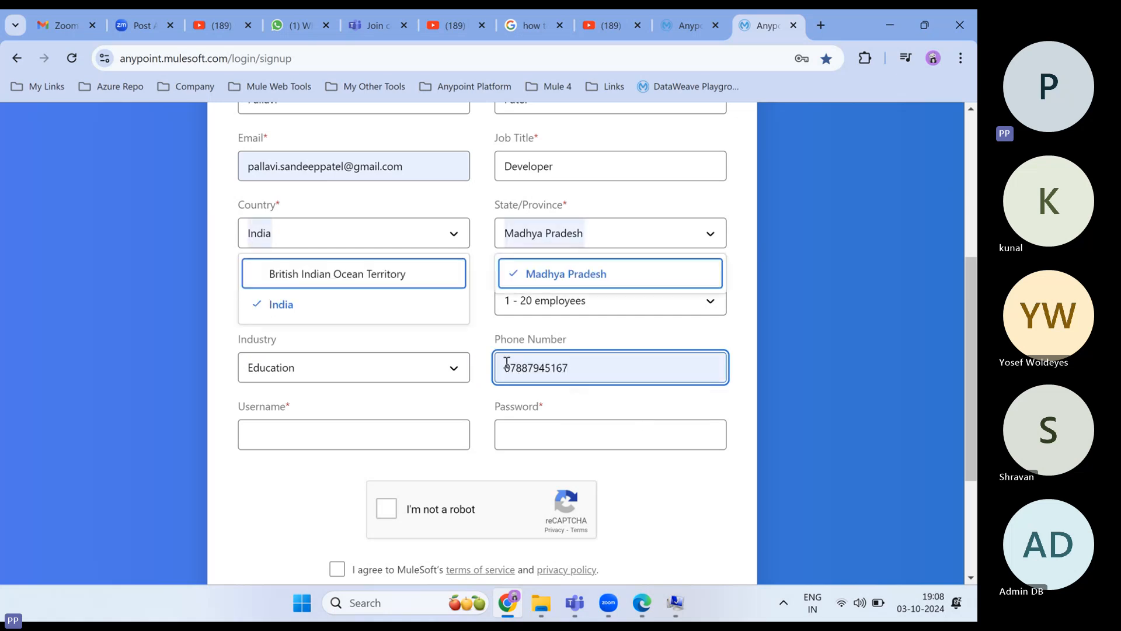
left_click(270, 439)
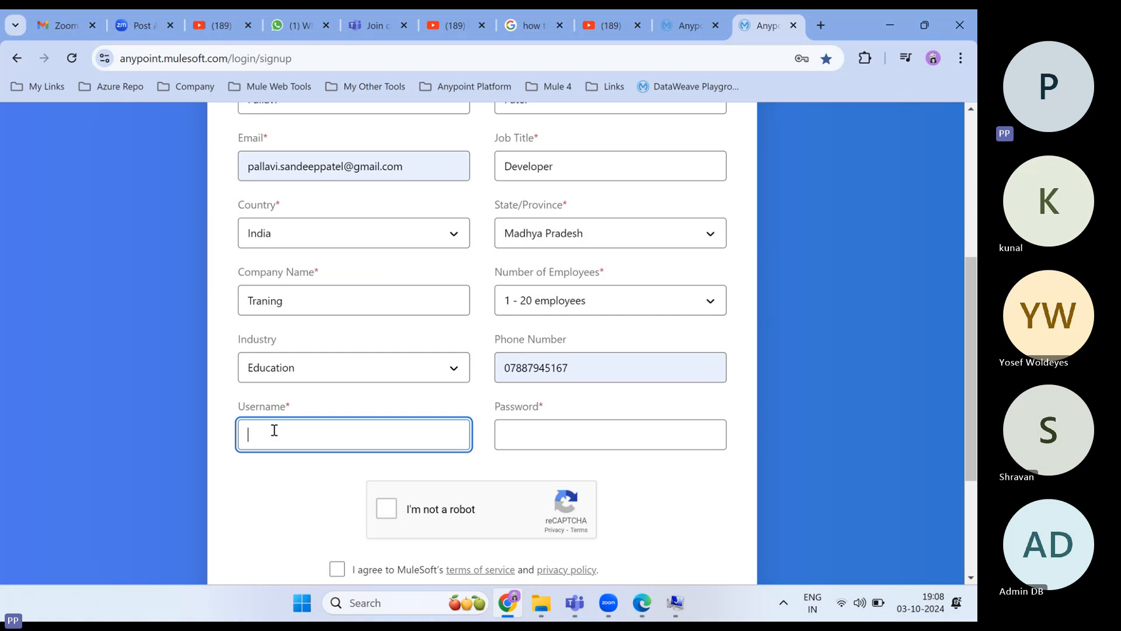
type("pa")
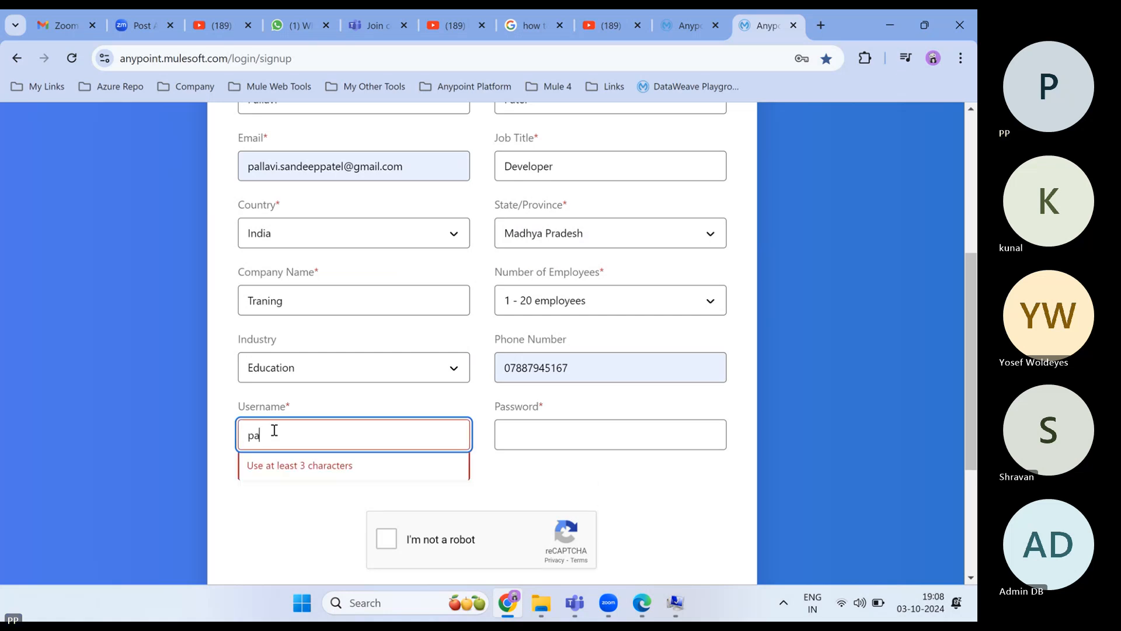
type("llavi")
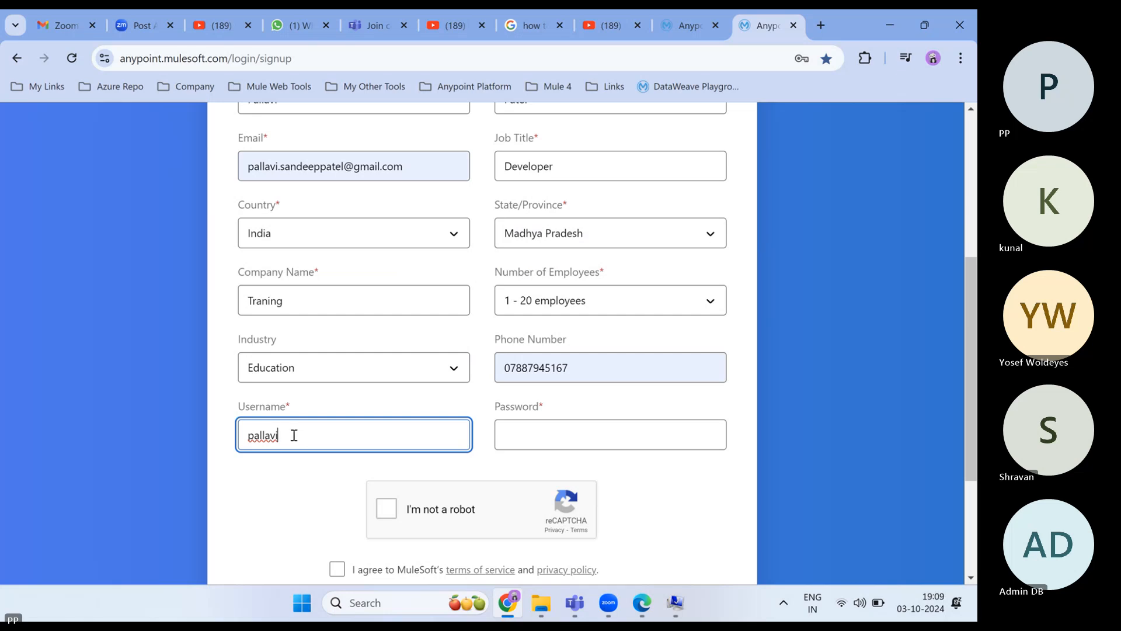
type("10")
left_click(280, 435)
type("db")
left_click(514, 437)
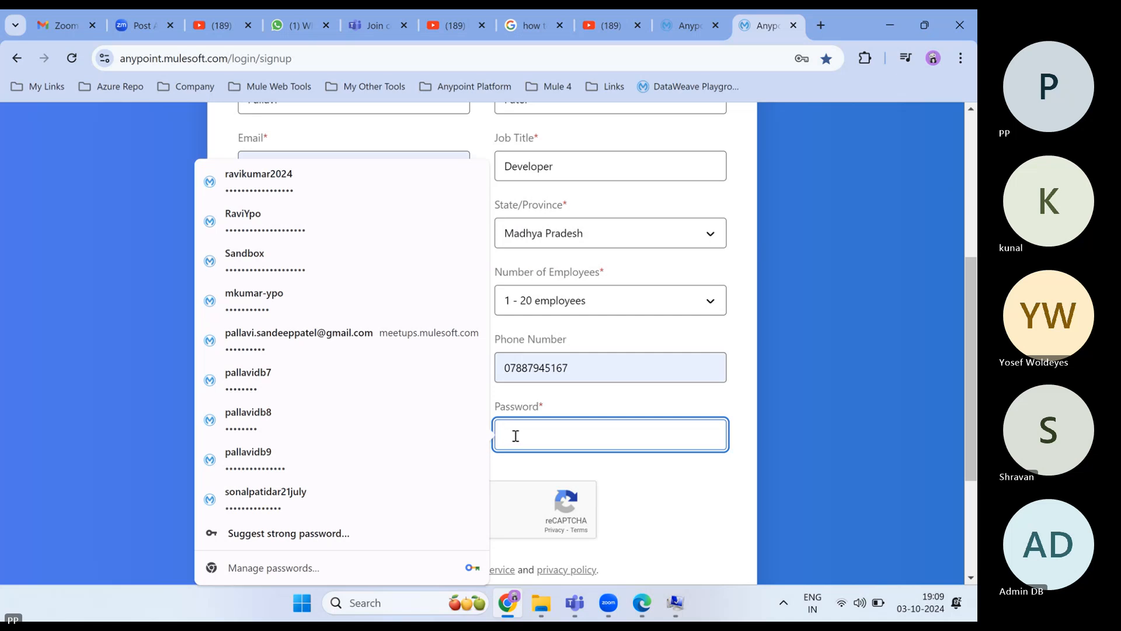
type("•••")
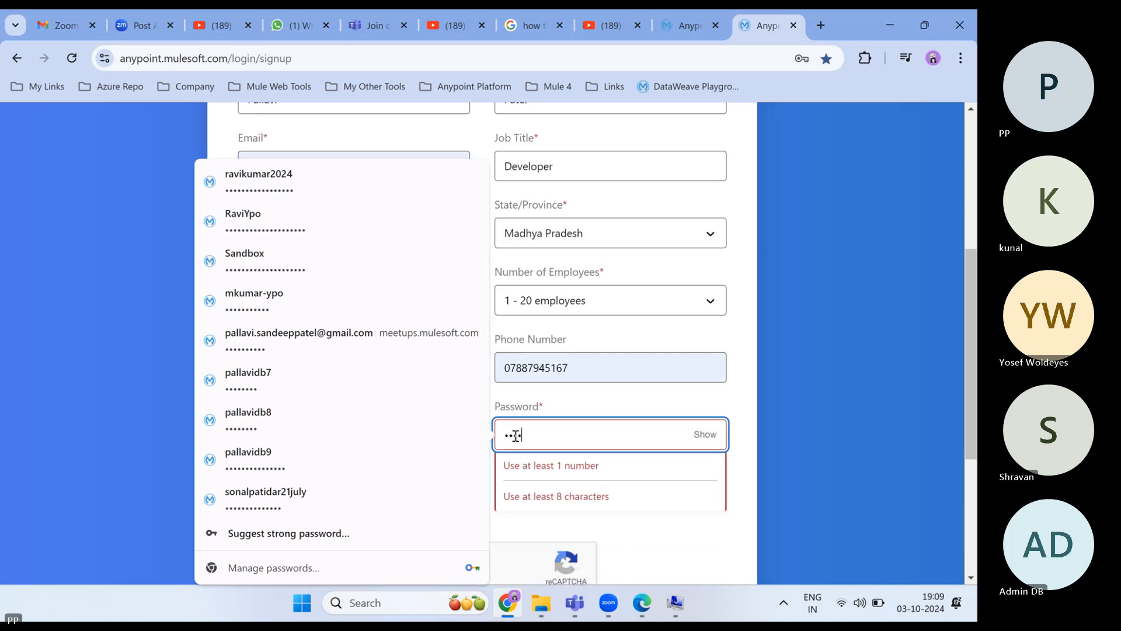
type("••••••")
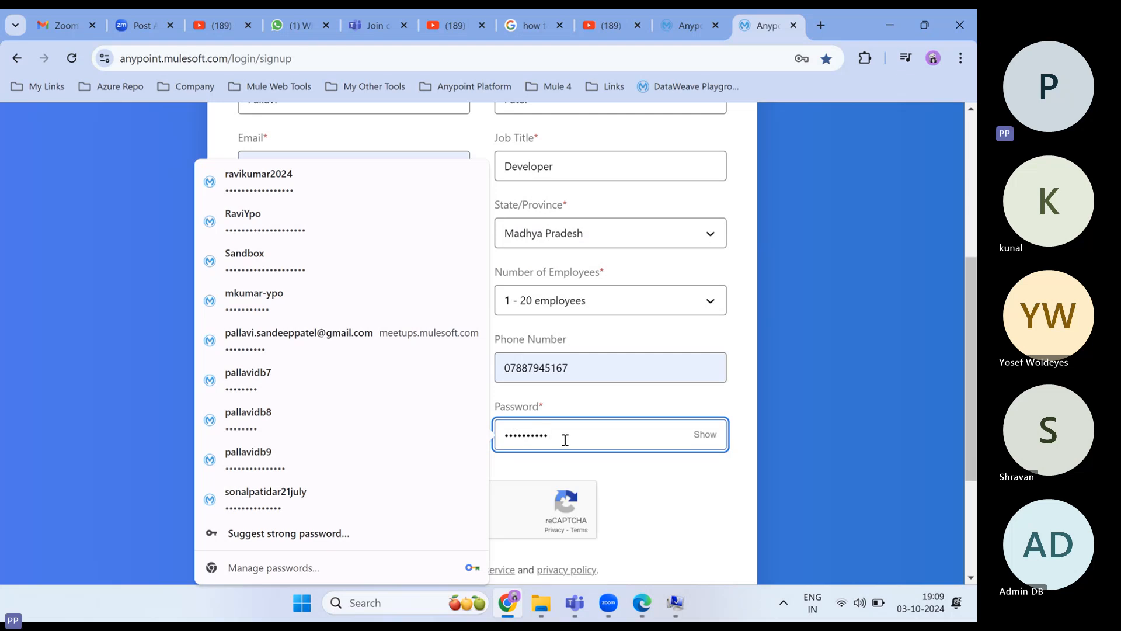
left_click(705, 434)
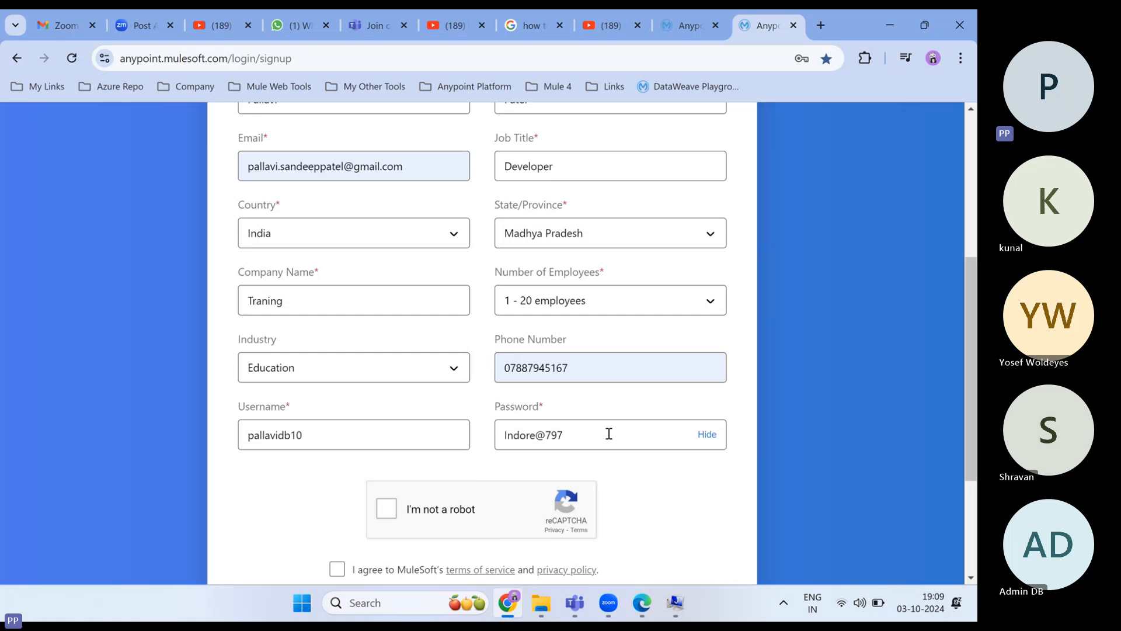
left_click(705, 435)
- Tick reCAPTCHA and the terms checkbox, then create the account
scroll(392, 512, "down", 2)
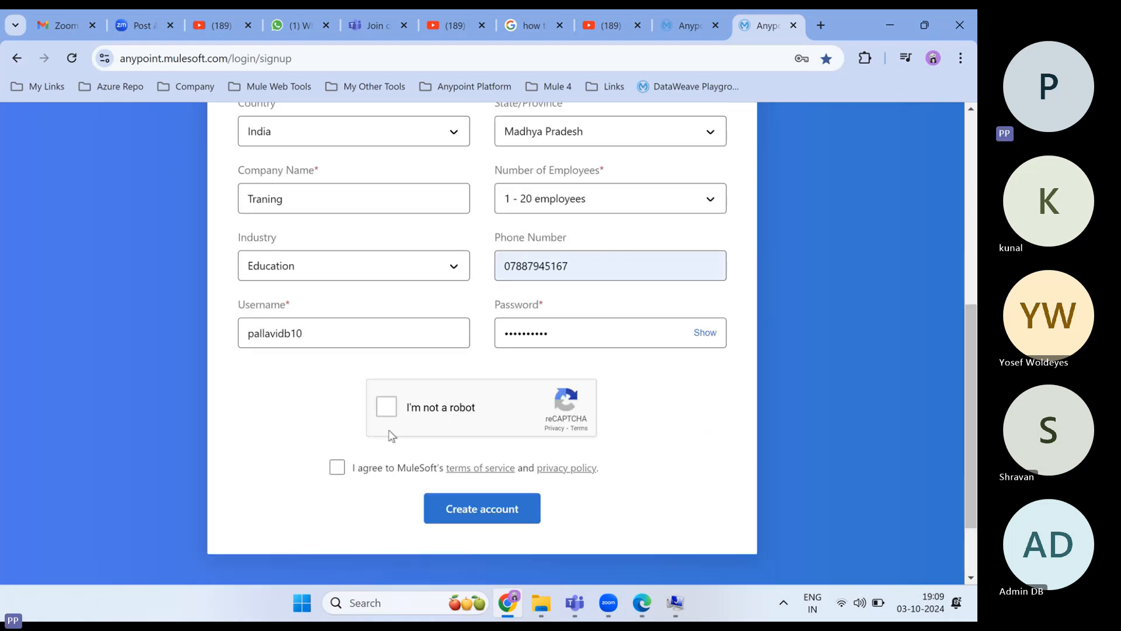
left_click(388, 409)
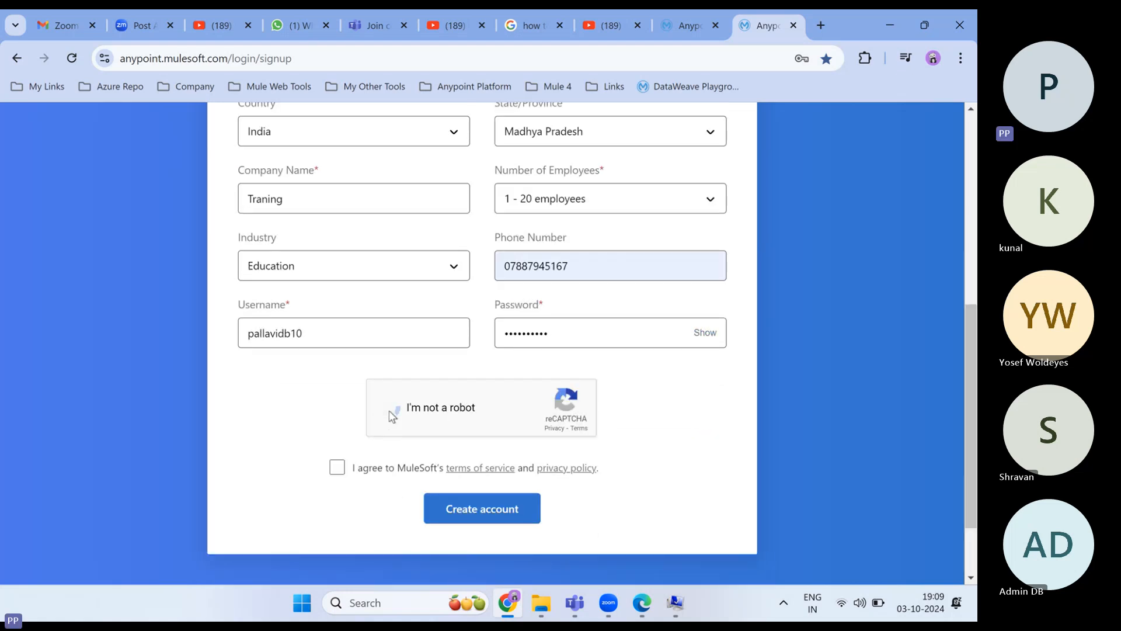
left_click(339, 470)
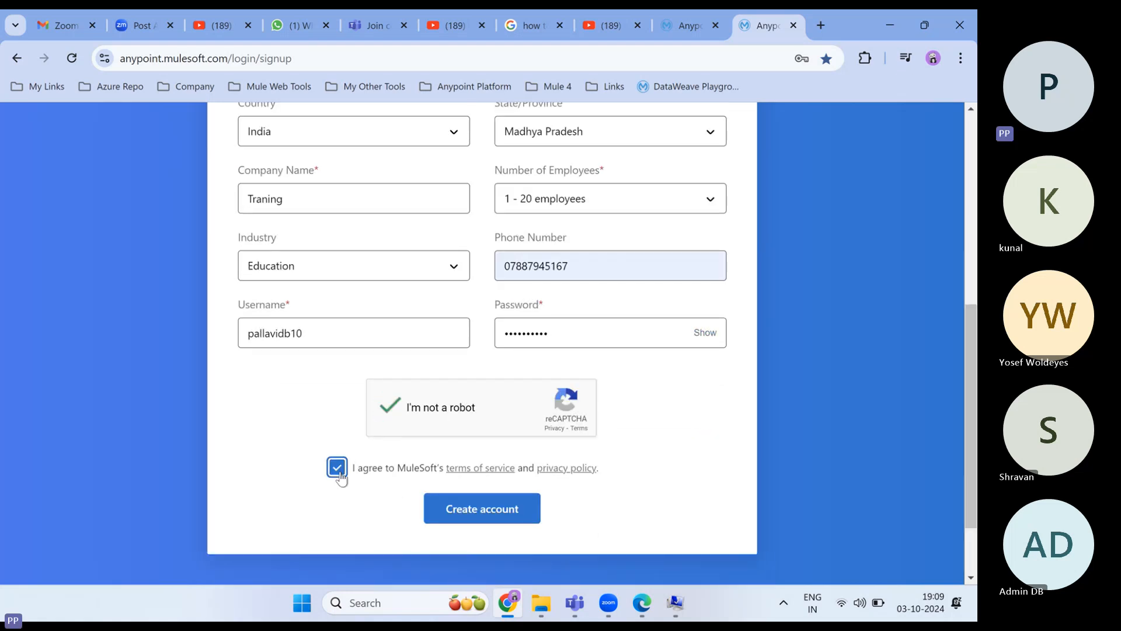
left_click(482, 512)
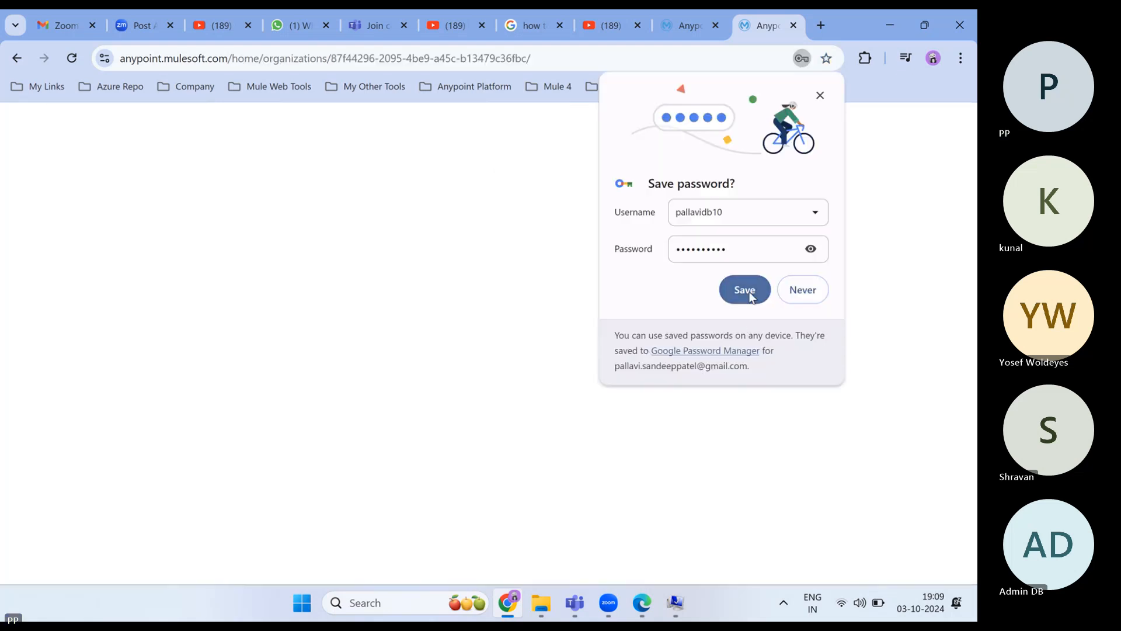
- Save the new login in Chrome and choose Not Now for e-mail verification
left_click(752, 297)
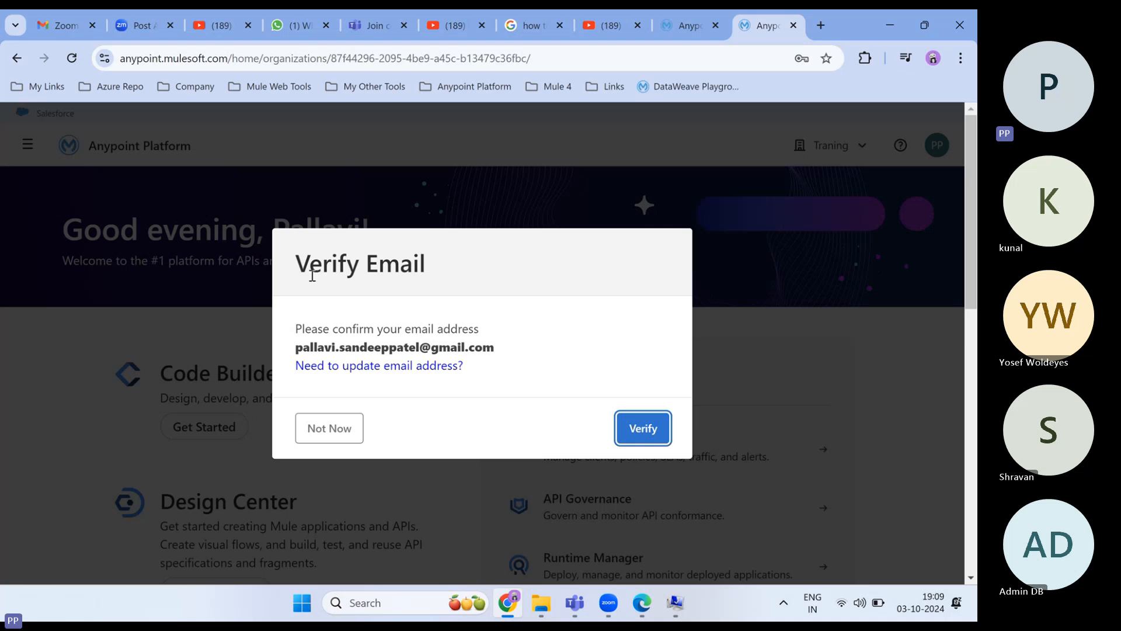
left_click(331, 433)
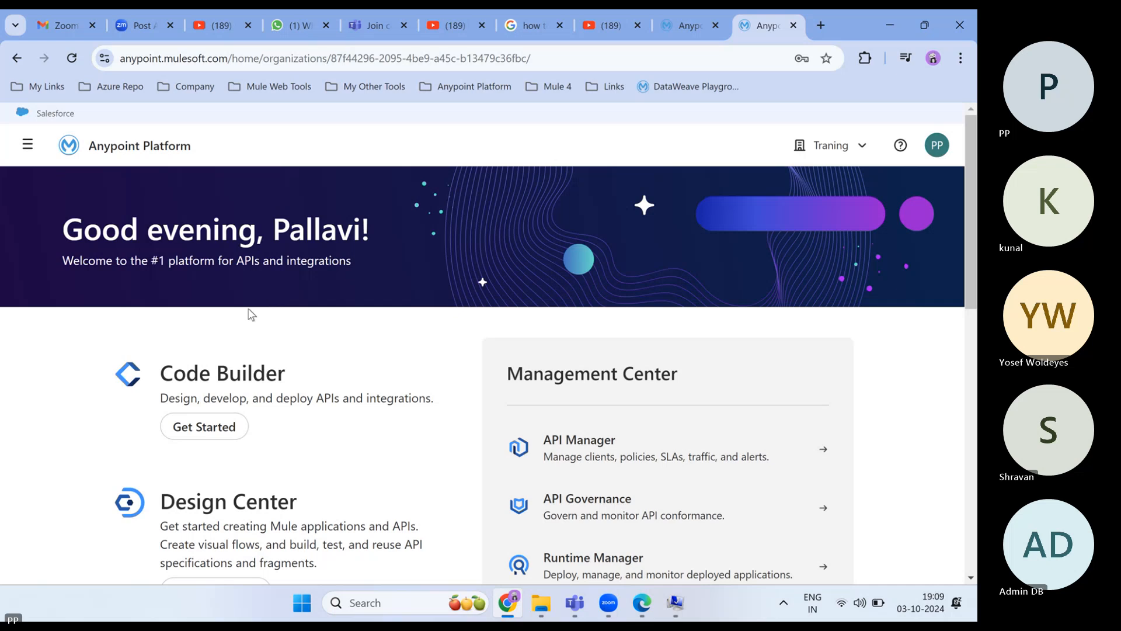
scroll(252, 315, "down", 2)
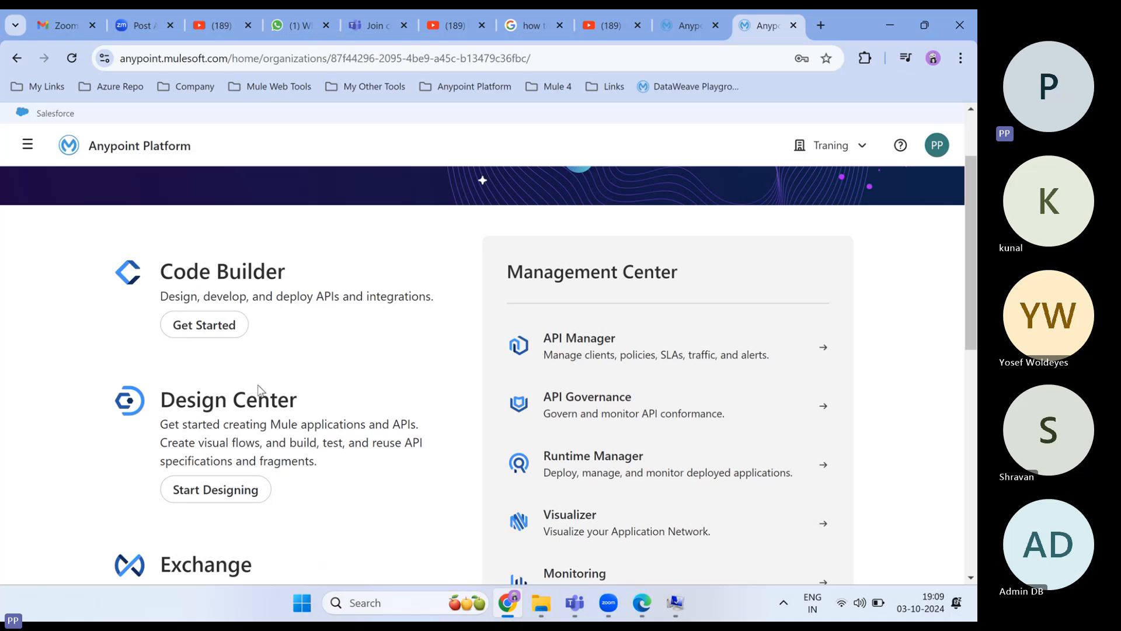
scroll(293, 450, "down", 5)
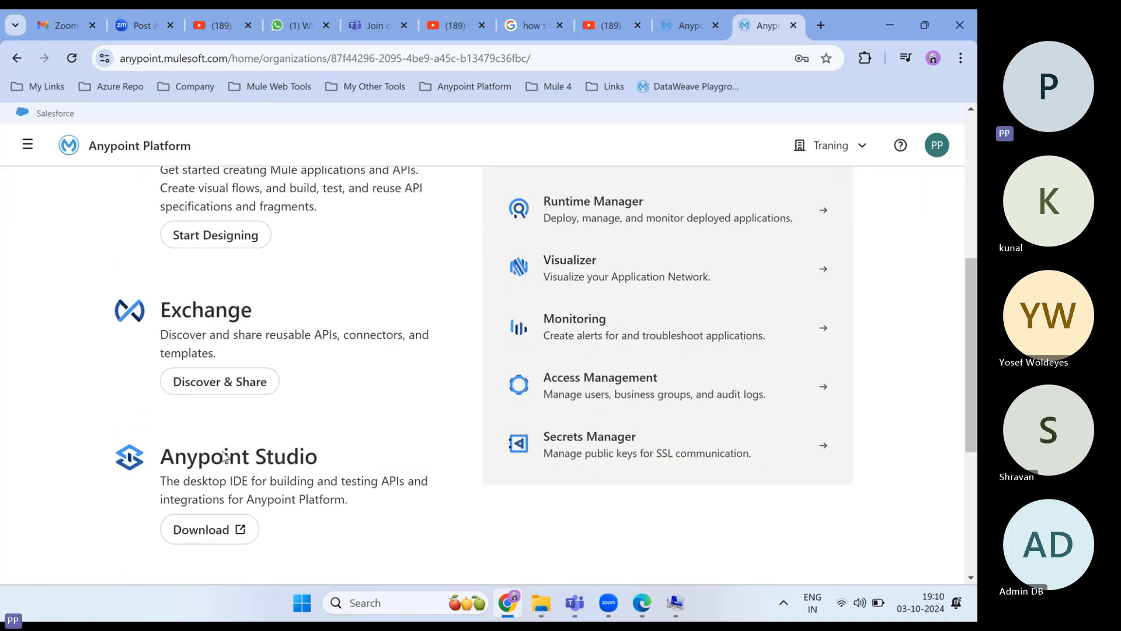
scroll(327, 405, "up", 8)
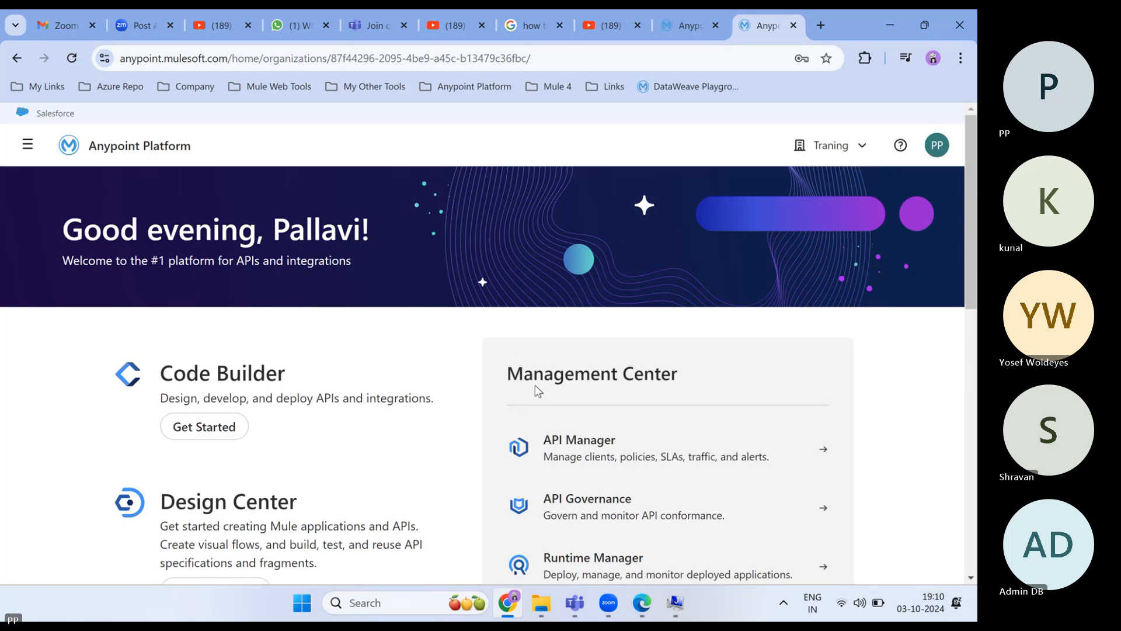
scroll(640, 377, "down", 2)
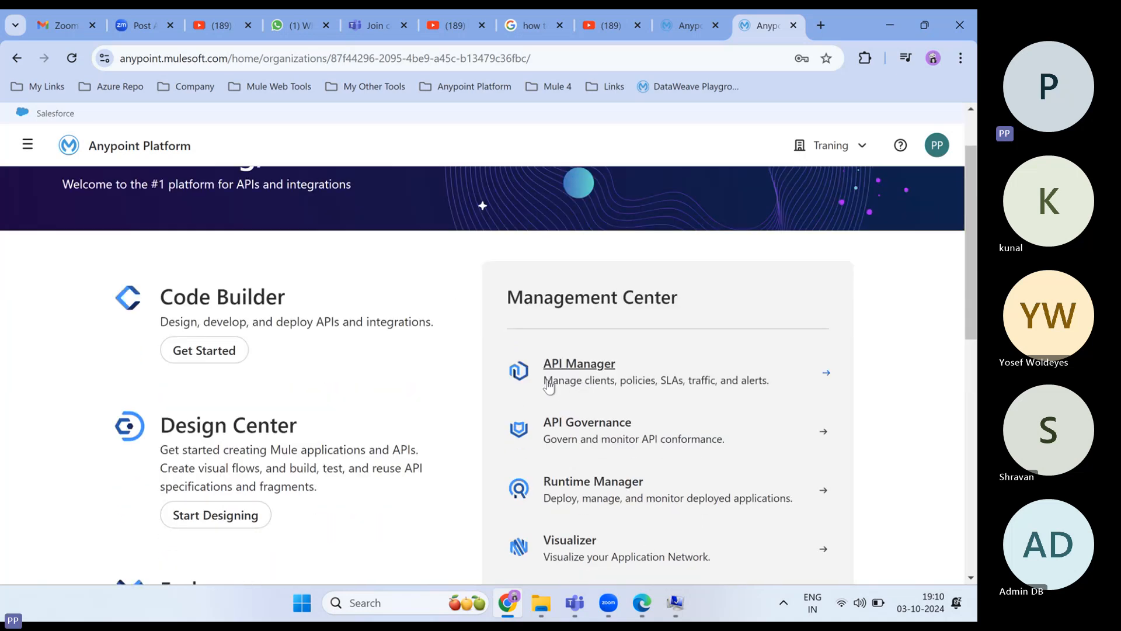
scroll(578, 437, "down", 2)
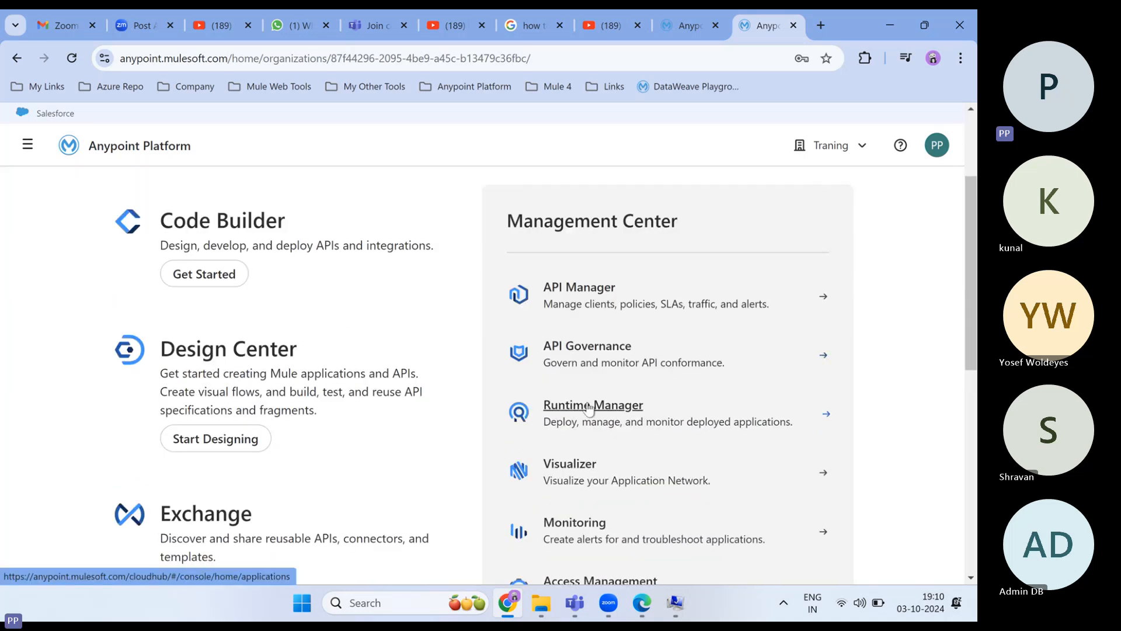
scroll(588, 417, "down", 1)
scroll(607, 429, "down", 2)
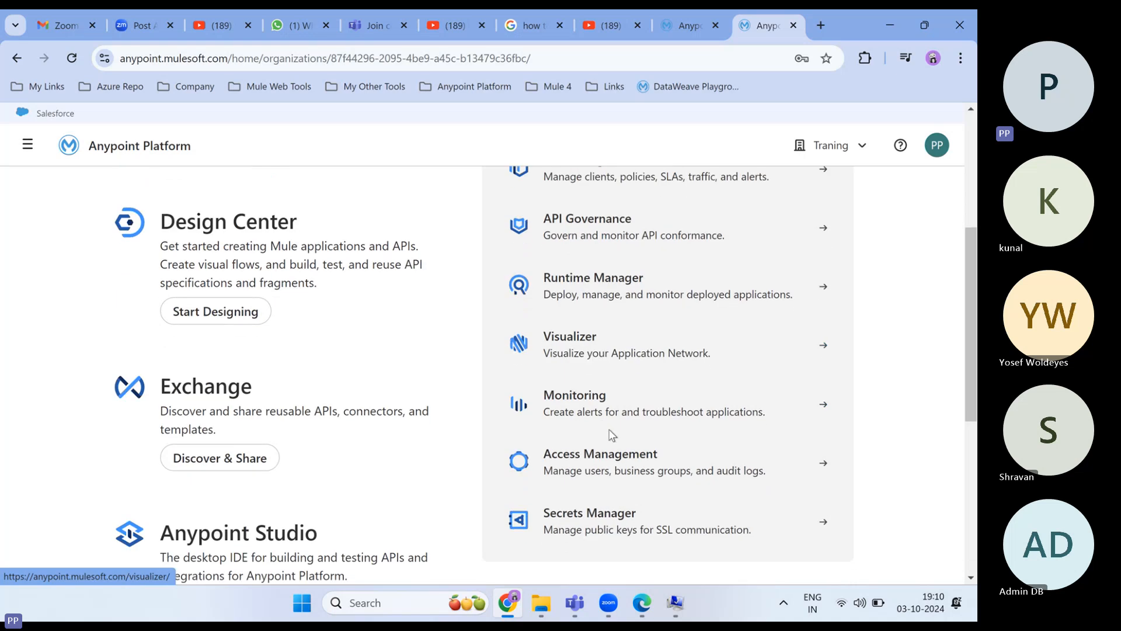
scroll(634, 467, "down", 1)
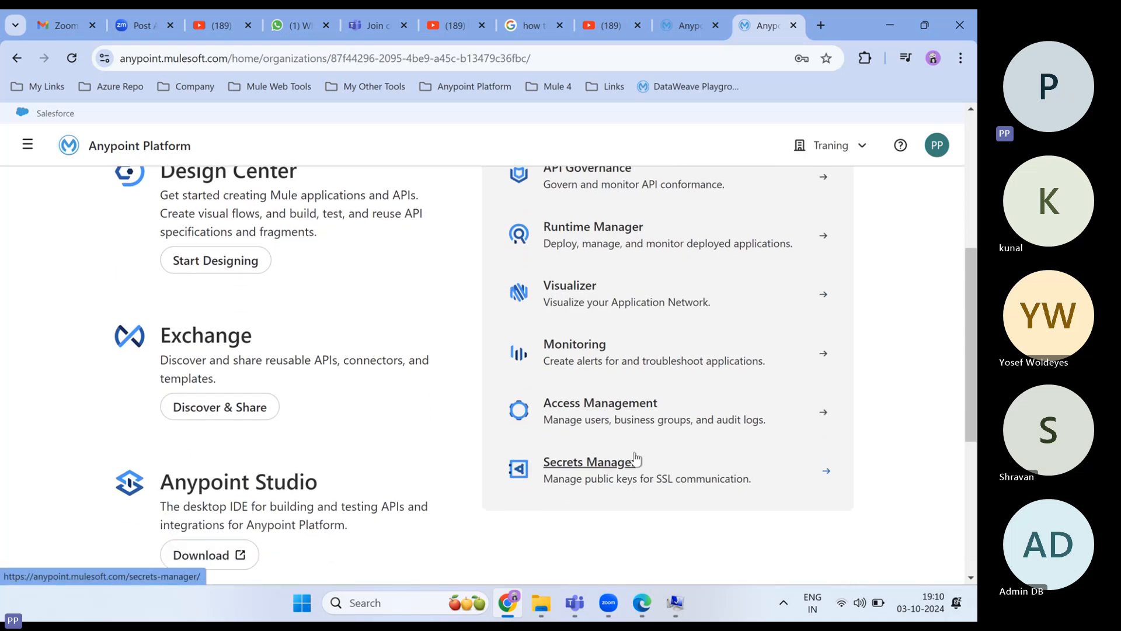
scroll(327, 420, "up", 5)
scroll(313, 373, "down", 2)
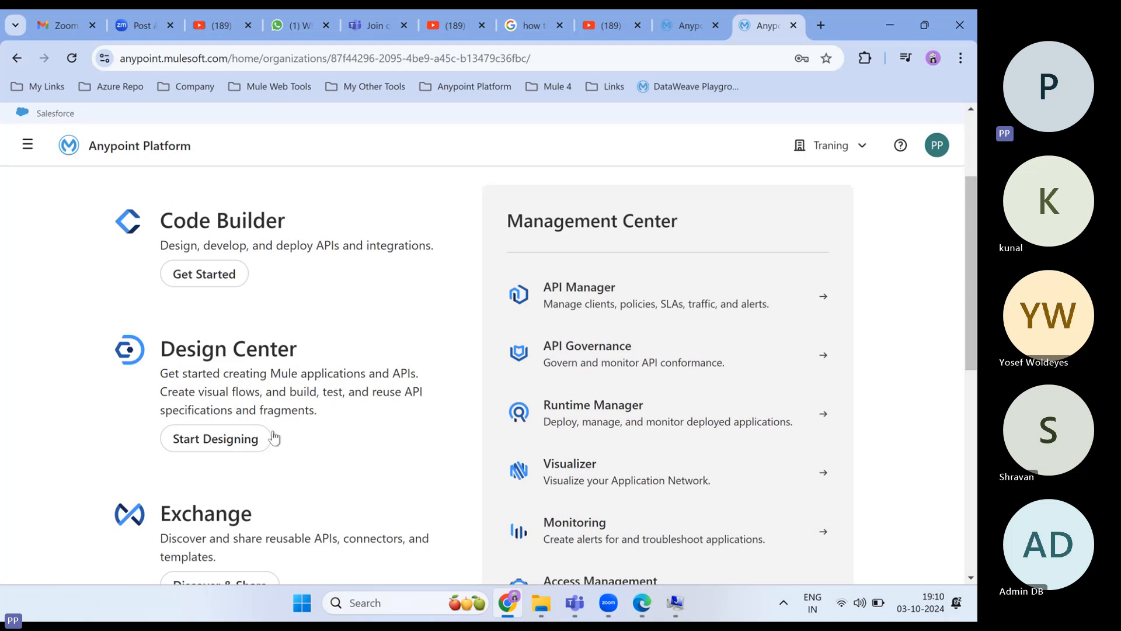
scroll(205, 422, "down", 2)
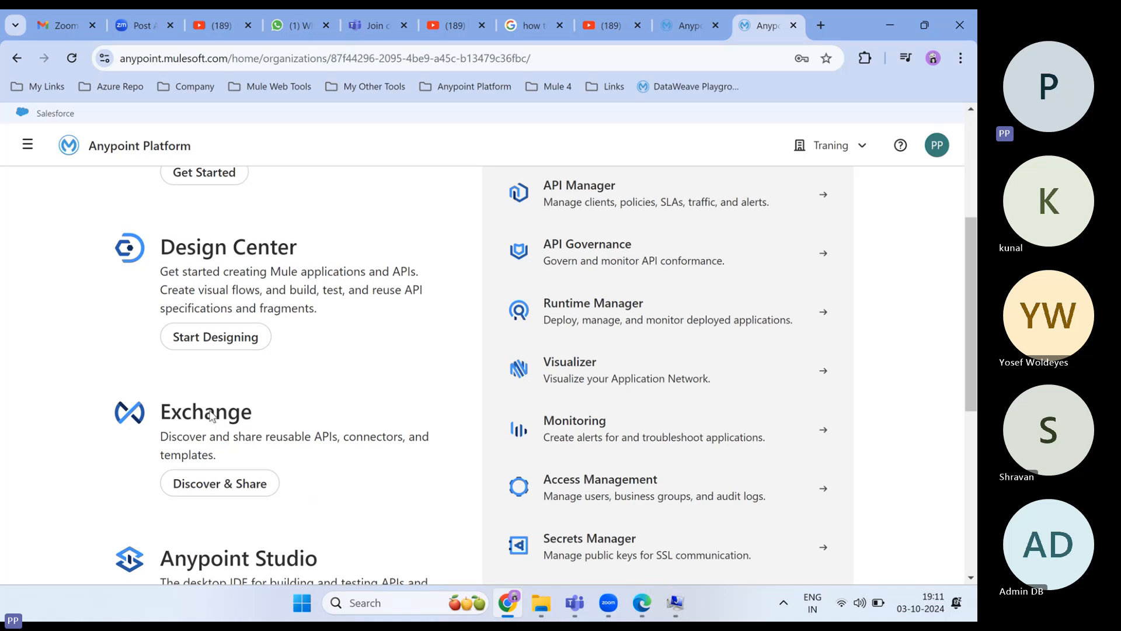
scroll(212, 416, "down", 2)
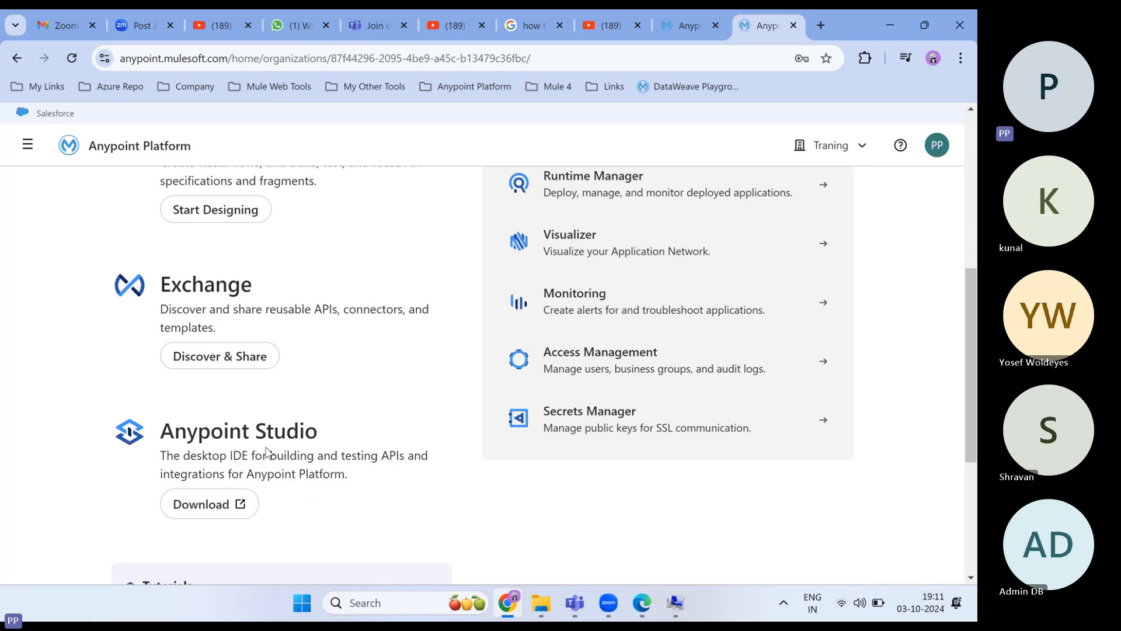
scroll(619, 427, "up", 5)
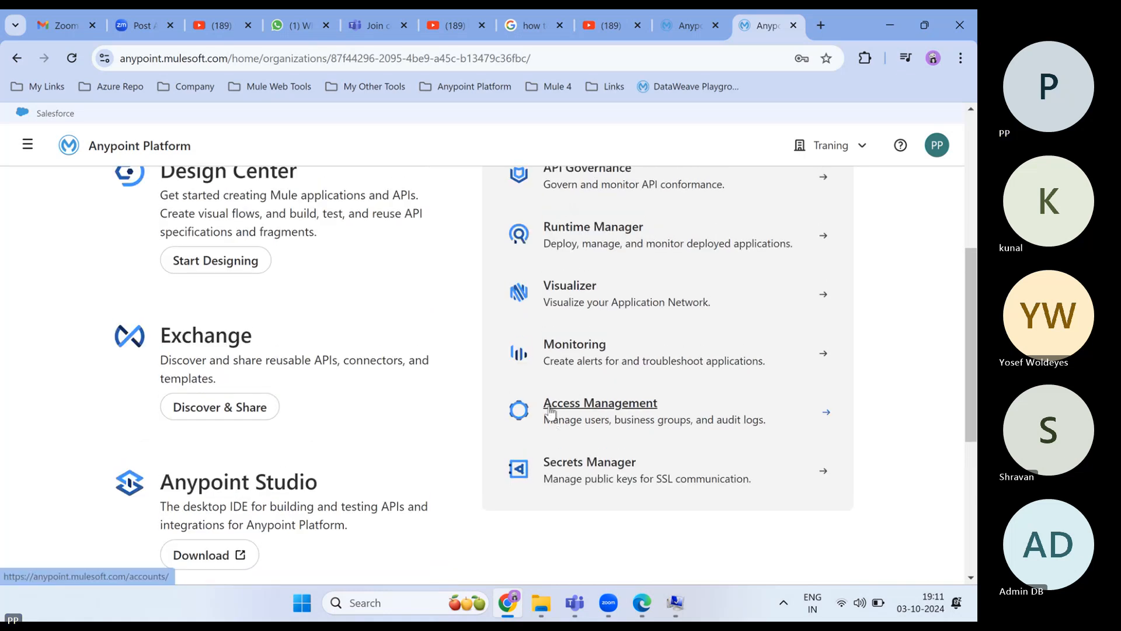
scroll(550, 412, "up", 1)
scroll(578, 385, "down", 1)
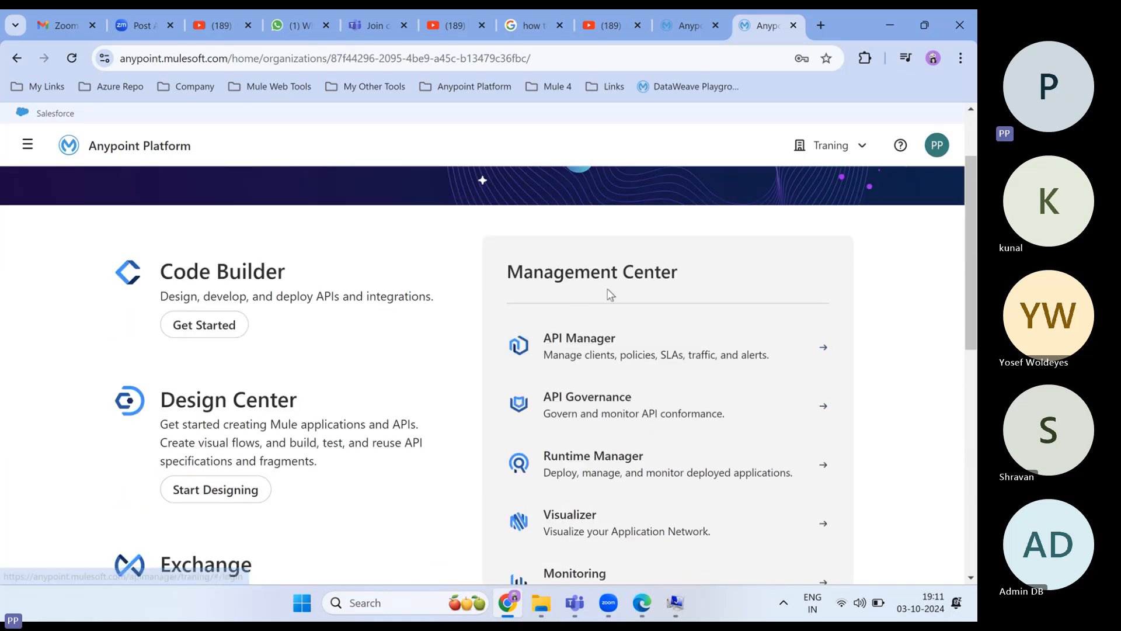
scroll(610, 294, "down", 3)
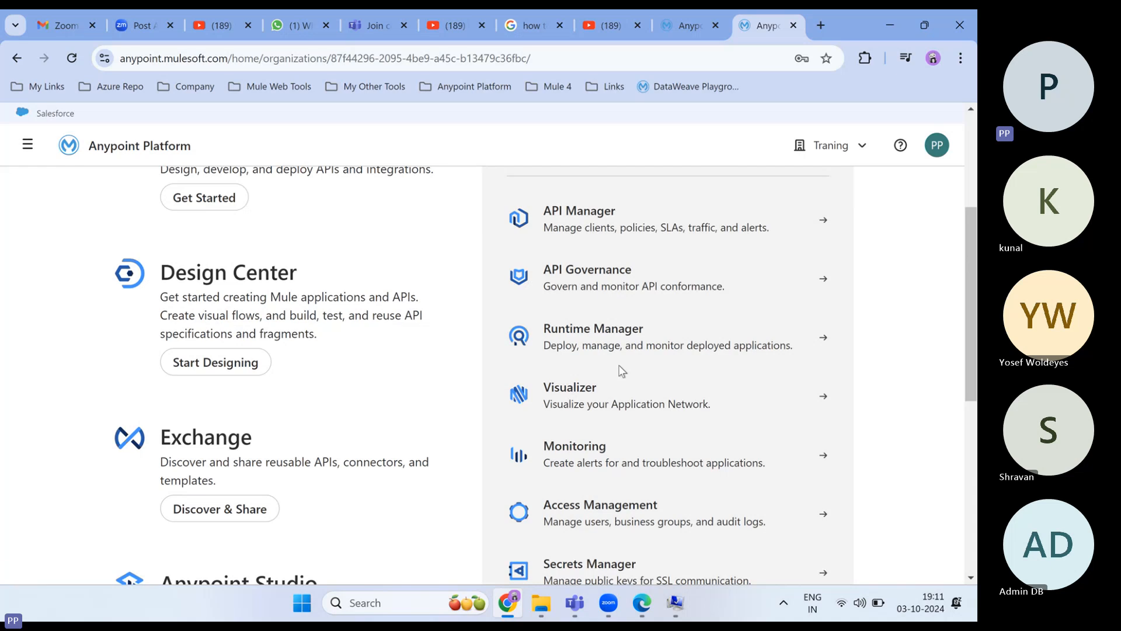
scroll(622, 370, "up", 2)
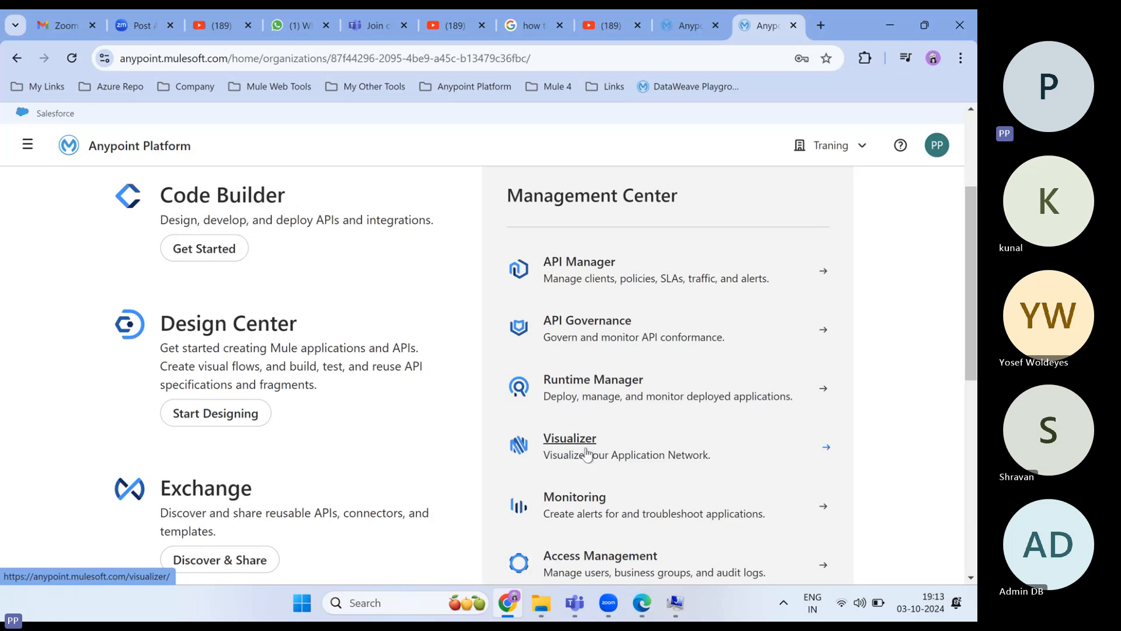
scroll(584, 461, "down", 3)
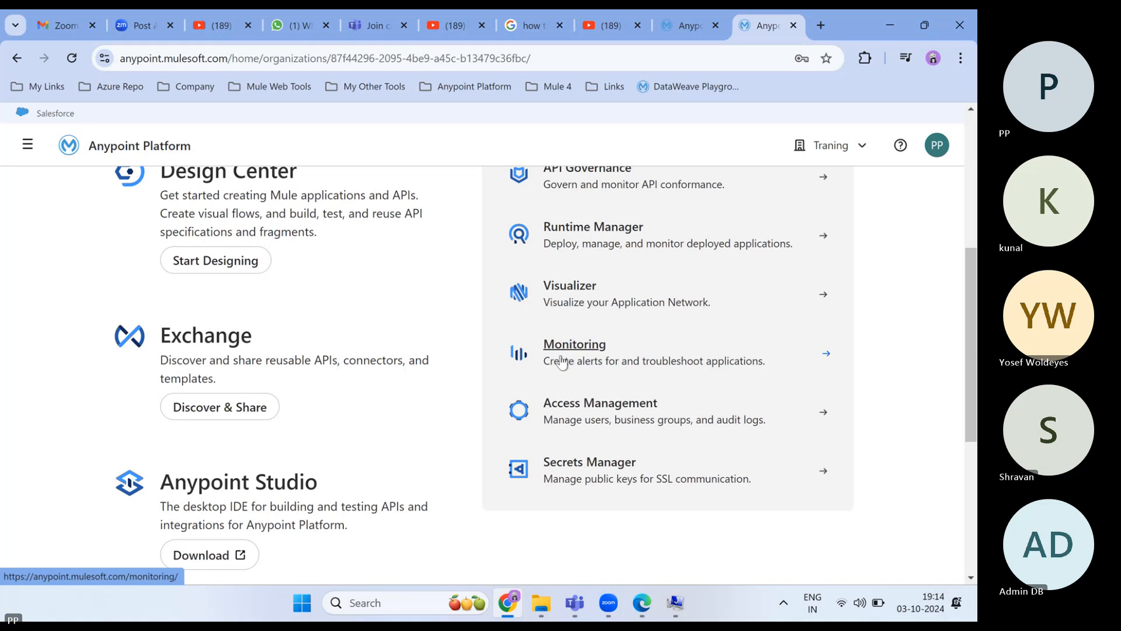
scroll(587, 388, "down", 1)
scroll(587, 387, "down", 1)
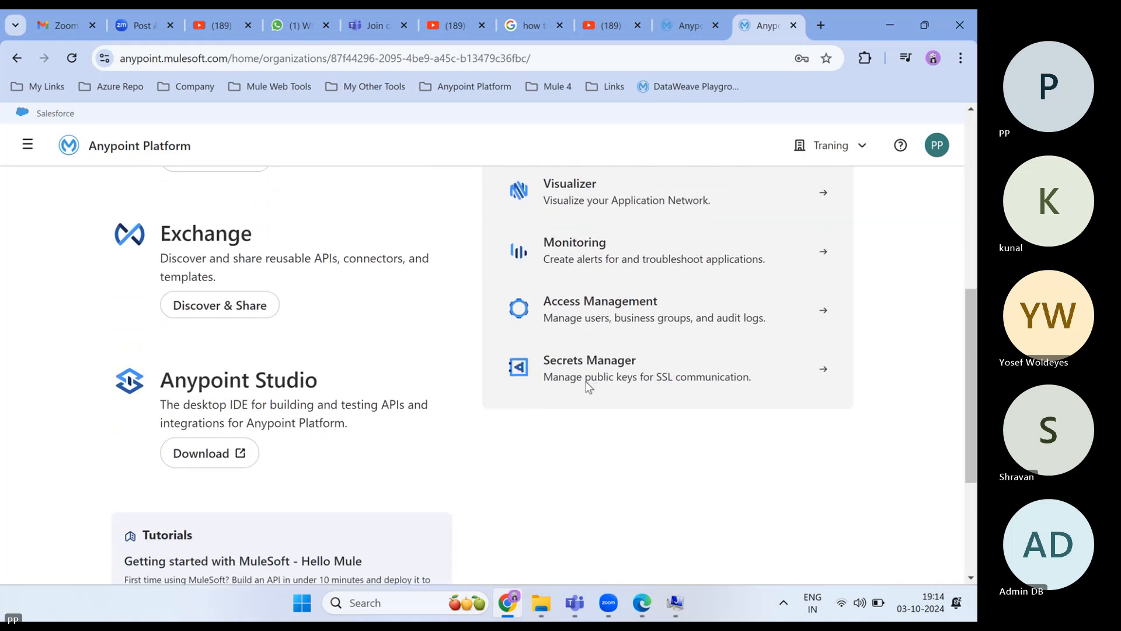
scroll(586, 382, "up", 3)
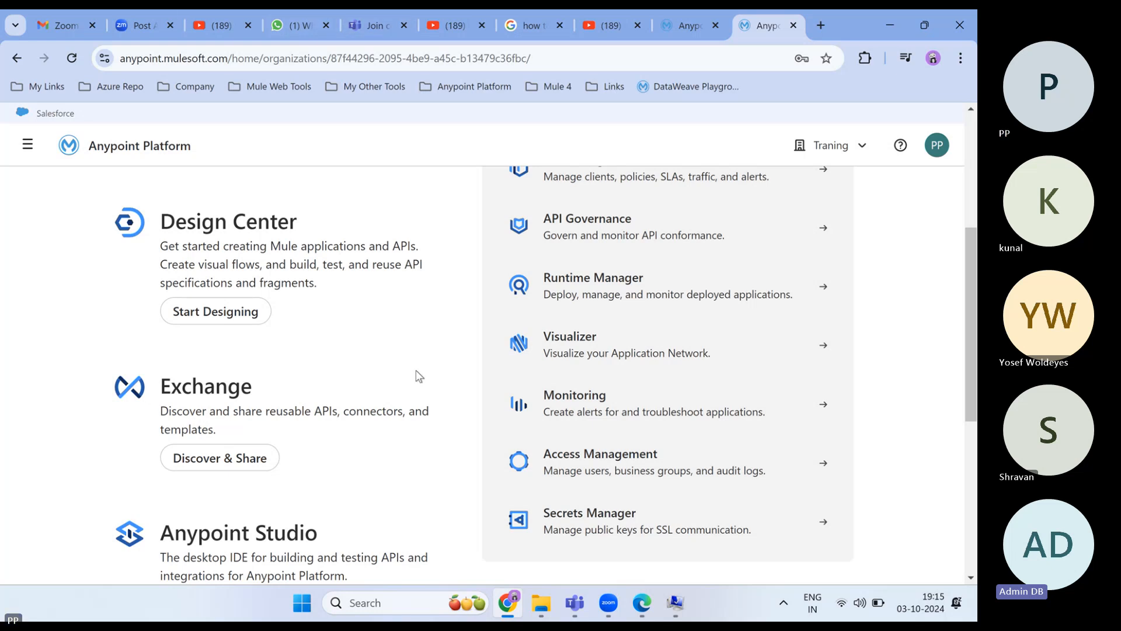
- Choose Start Designing under Design Center on the home page
scroll(416, 375, "up", 2)
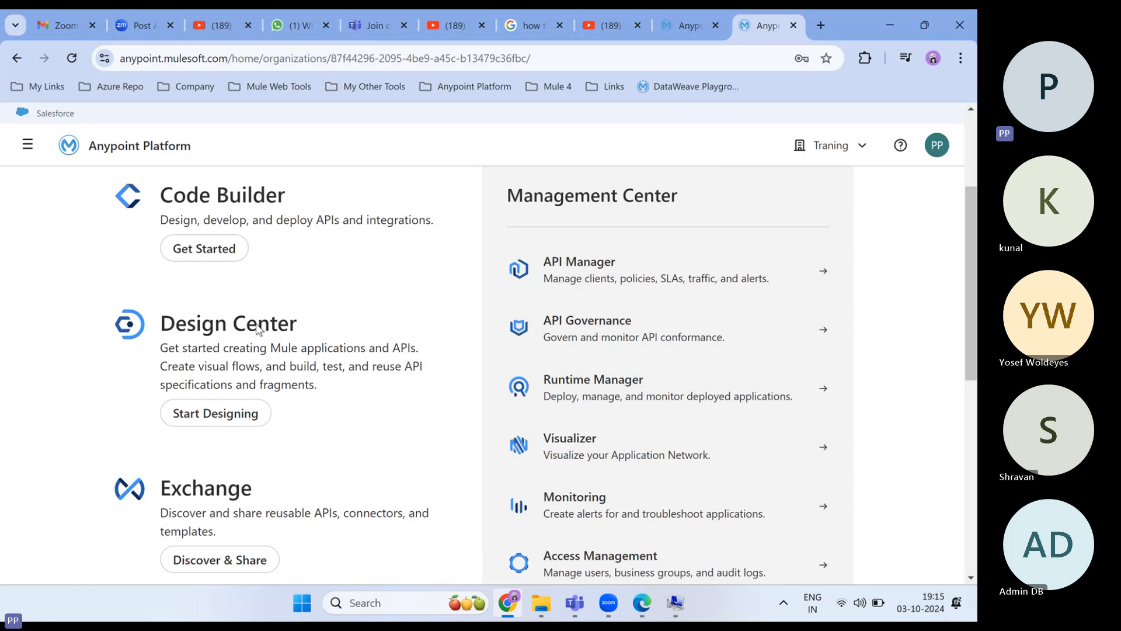
left_click(216, 416)
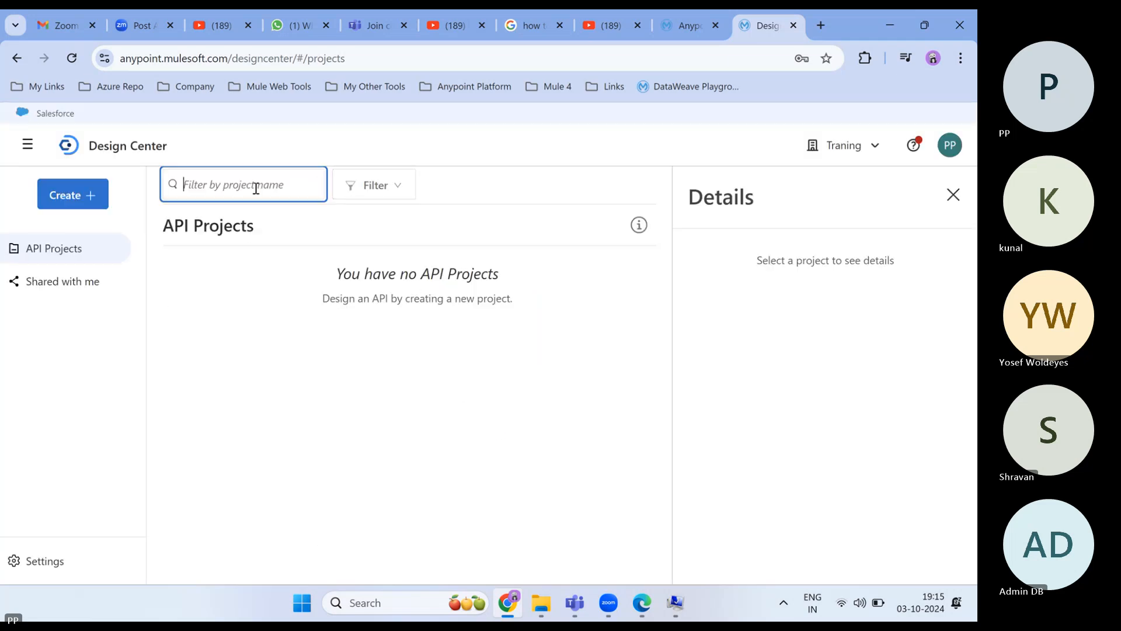
- Start a New API Specification and name the project demo
left_click(67, 204)
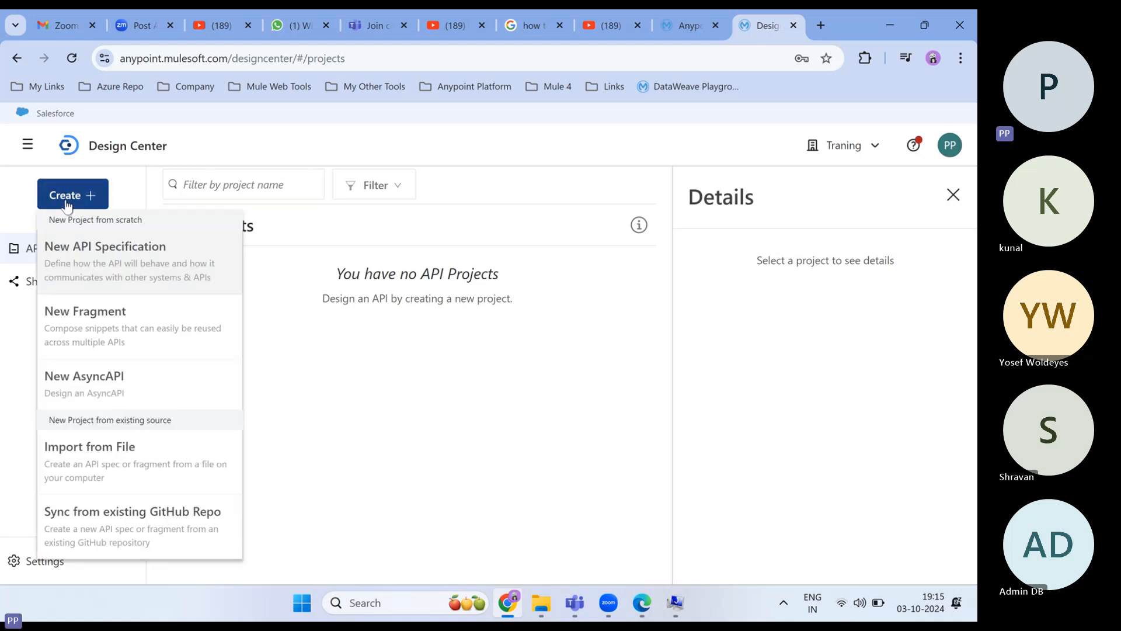
left_click(120, 247)
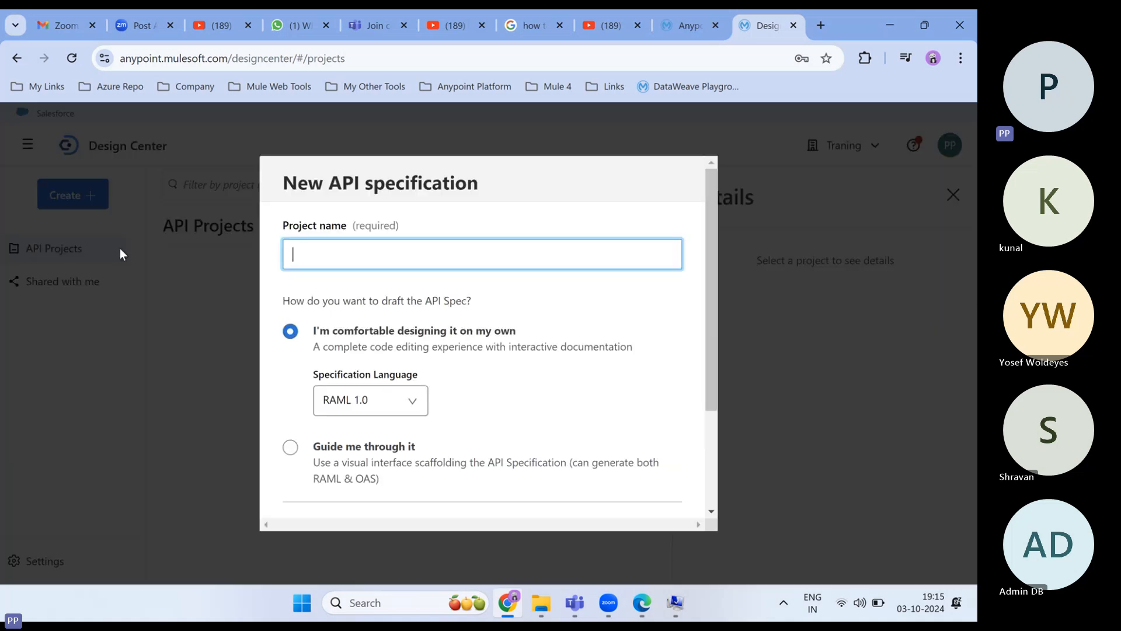
left_click(309, 254)
type("demo")
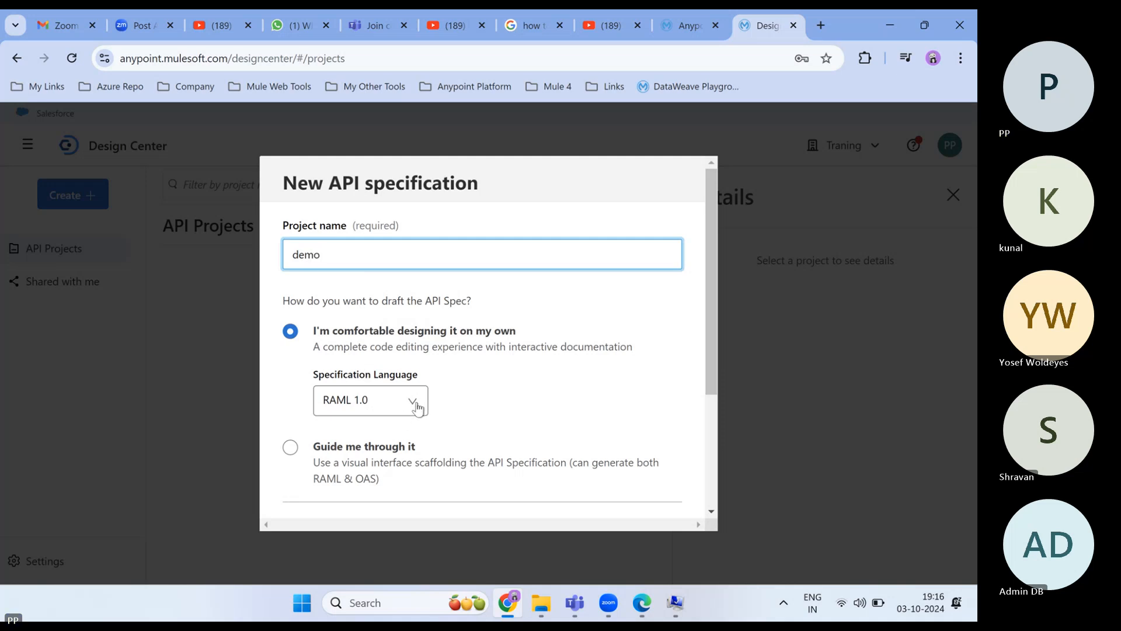
- Create the demo RAML 1.0 API project so demo.raml opens in the editor
scroll(496, 420, "down", 3)
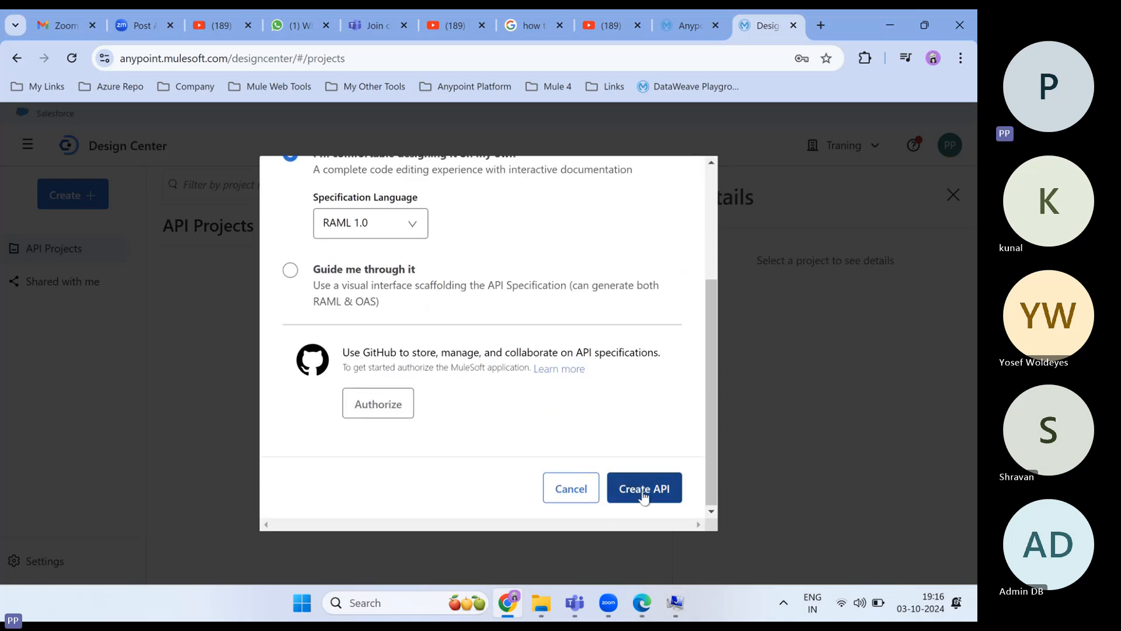
left_click(644, 496)
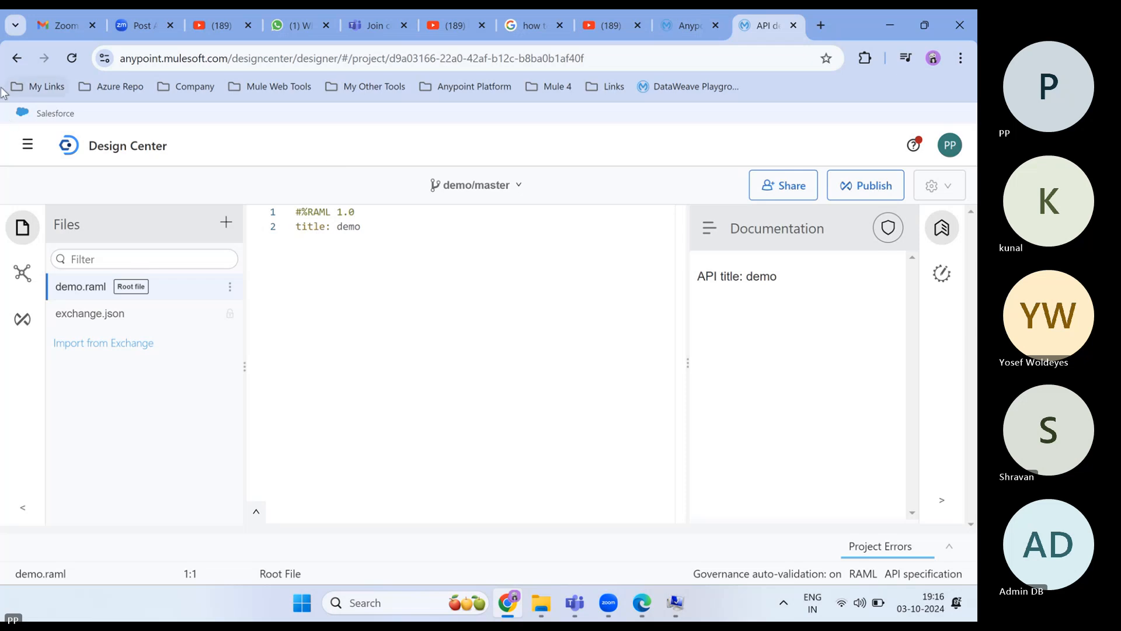
- Return to the Anypoint home page and open Exchange
left_click(18, 59)
left_click(19, 59)
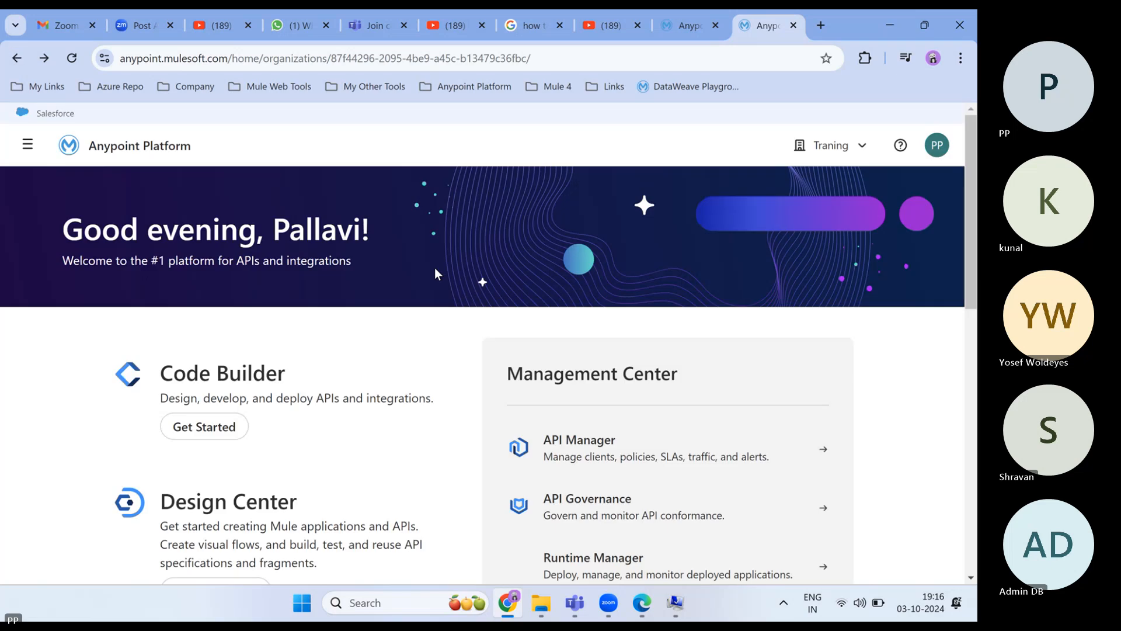
scroll(445, 388, "down", 4)
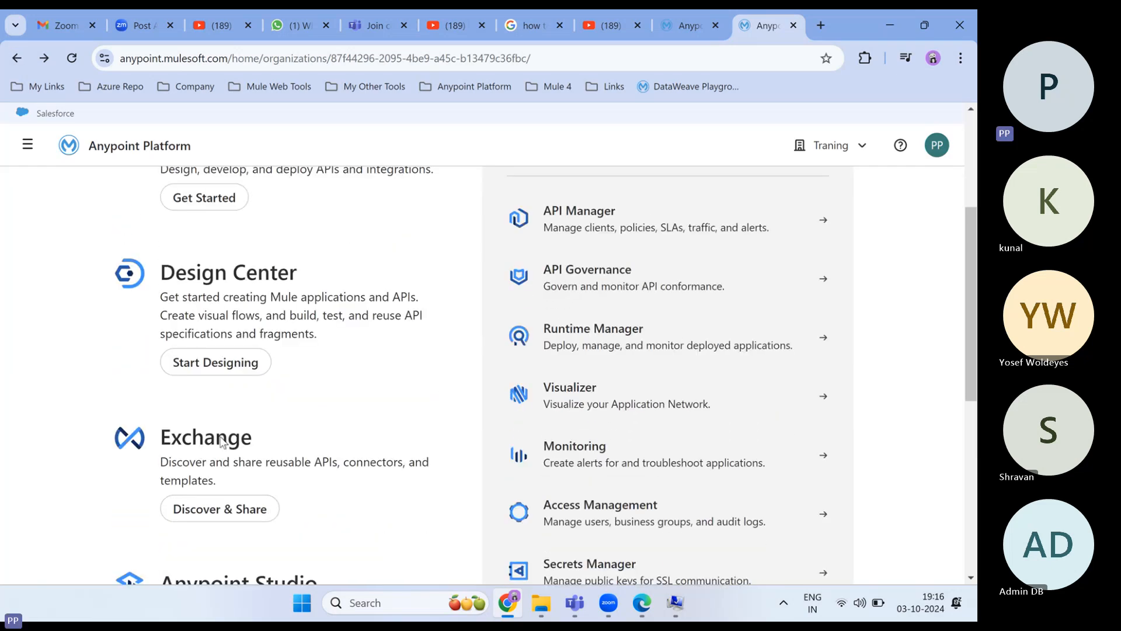
left_click(226, 511)
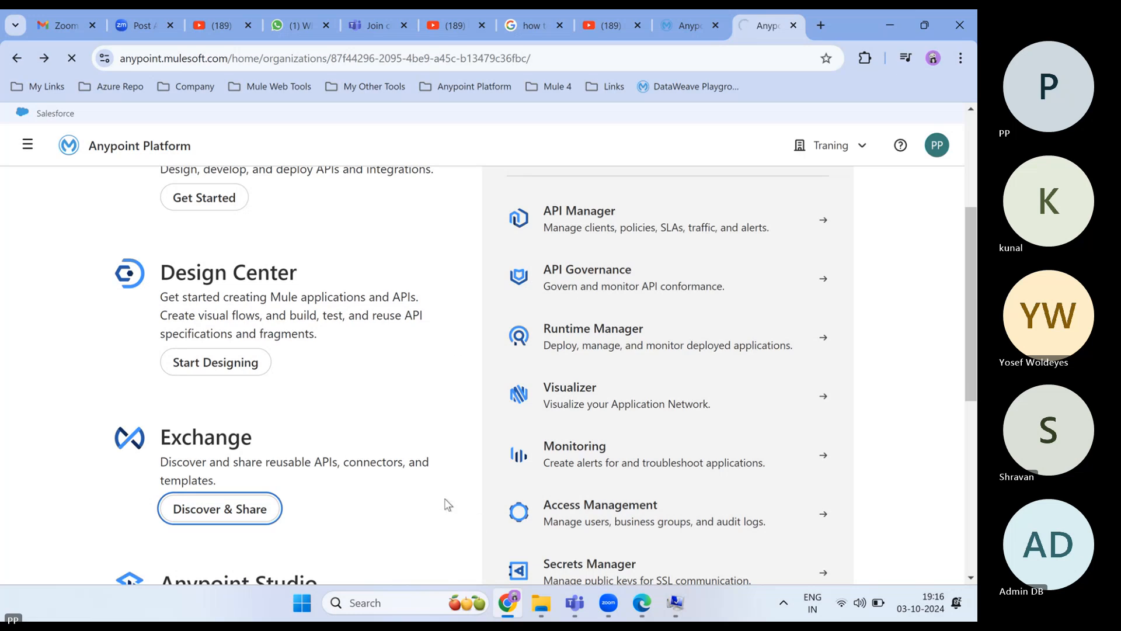
scroll(584, 286, "up", 2)
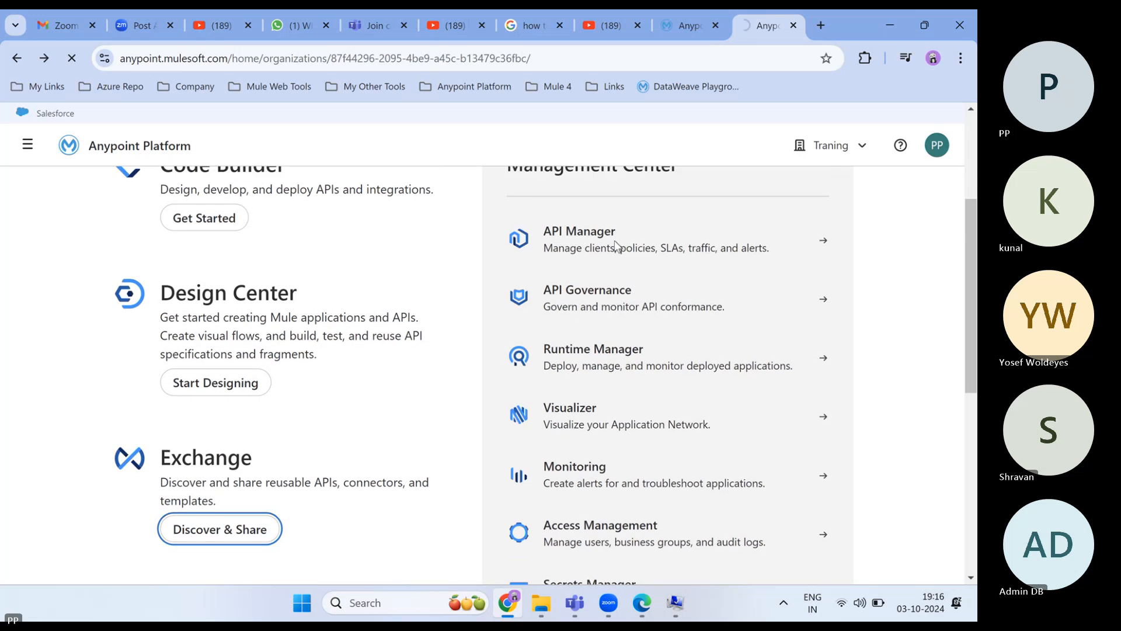
- Open API Manager, Runtime Manager and Access Management in new tabs, then view API Manager
right_click(581, 315)
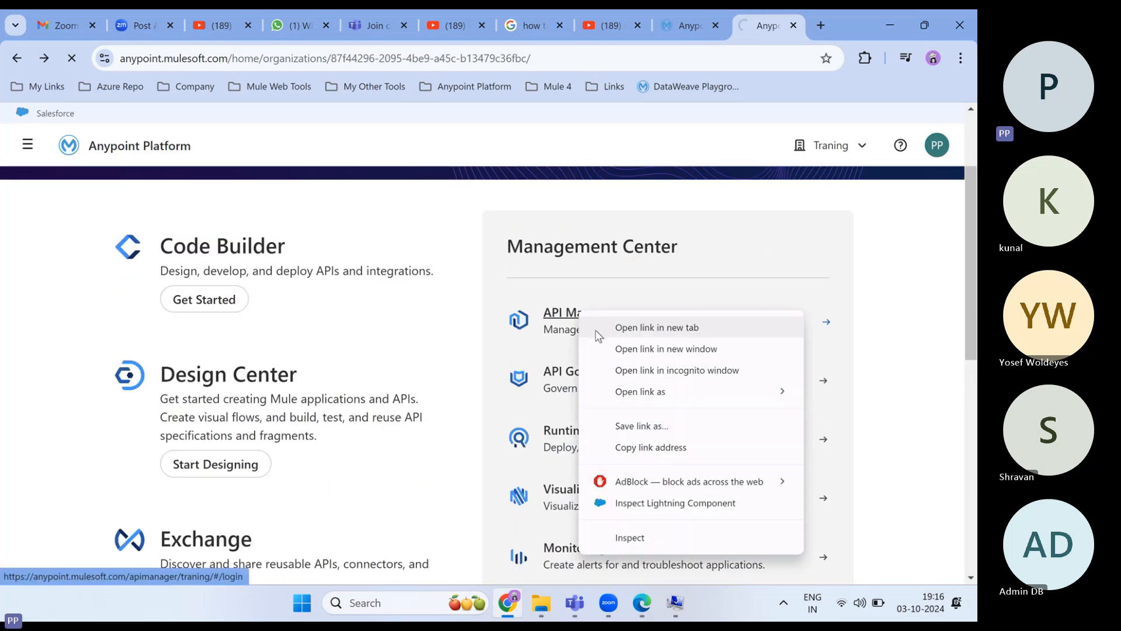
left_click(596, 331)
right_click(597, 431)
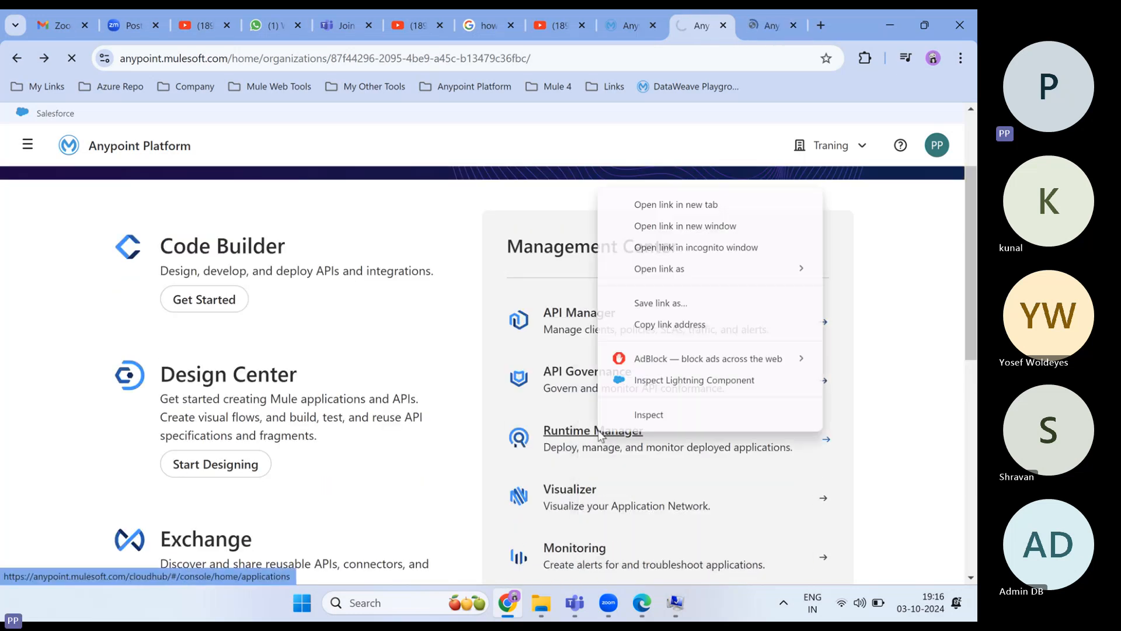
left_click(654, 204)
scroll(600, 366, "down", 1)
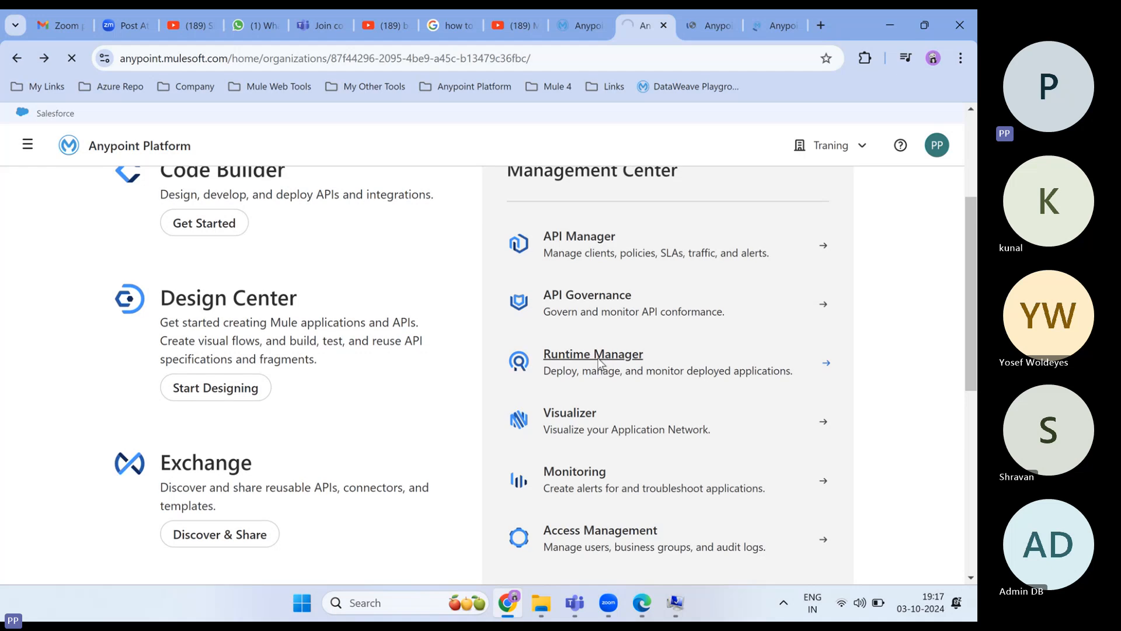
scroll(601, 397, "down", 1)
right_click(615, 457)
left_click(676, 240)
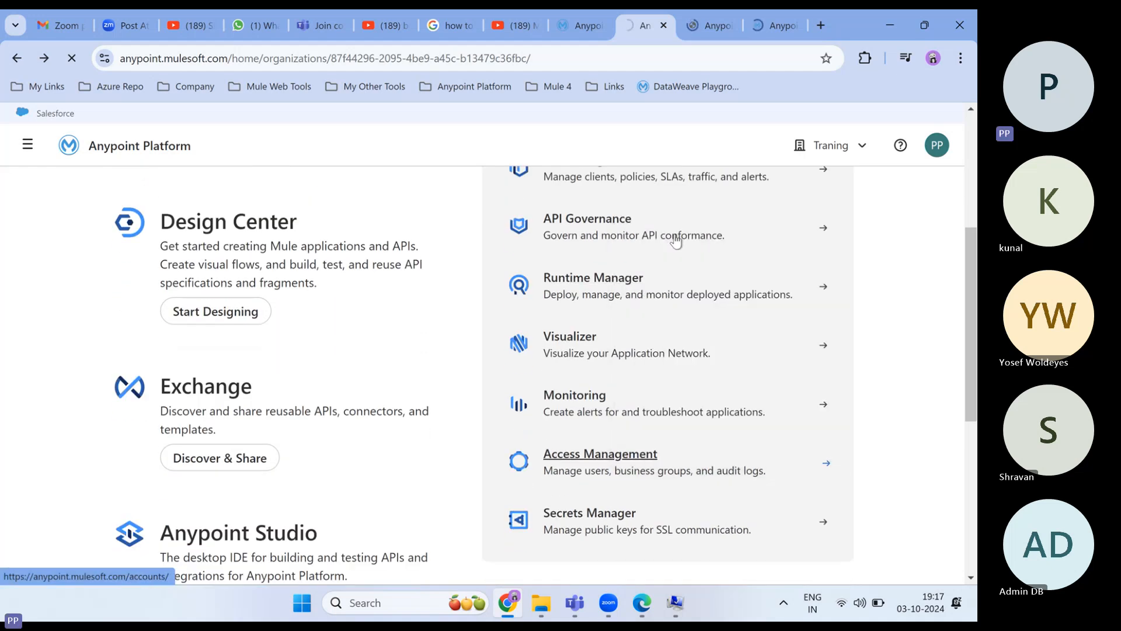
scroll(628, 366, "up", 2)
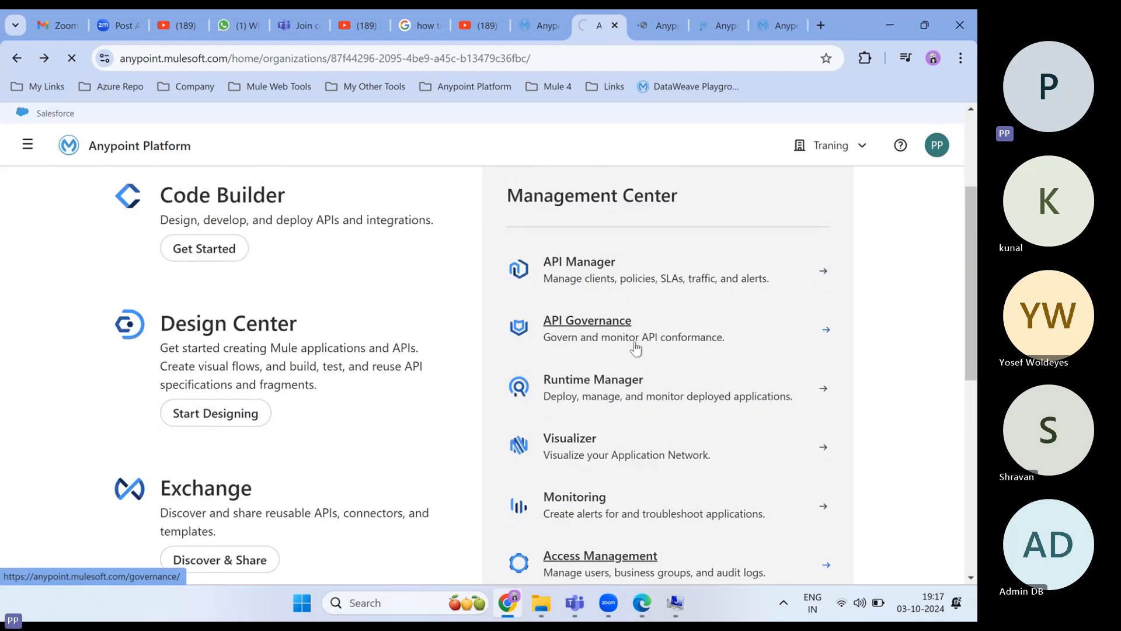
left_click(656, 26)
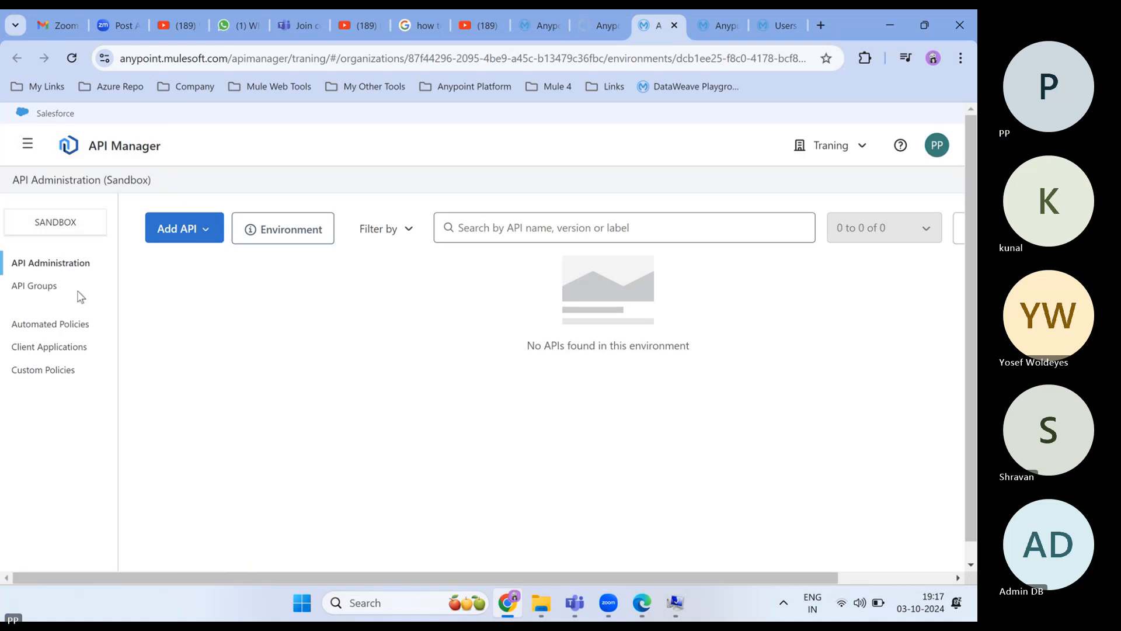
- View the Sandbox environment information and close it
left_click(274, 232)
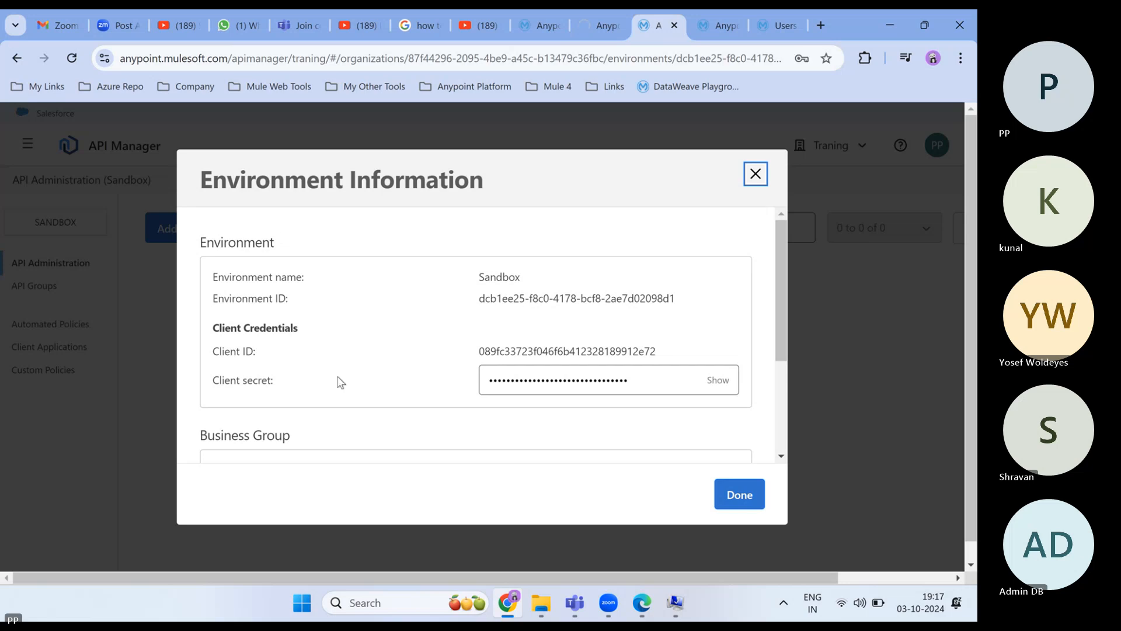
scroll(340, 383, "down", 3)
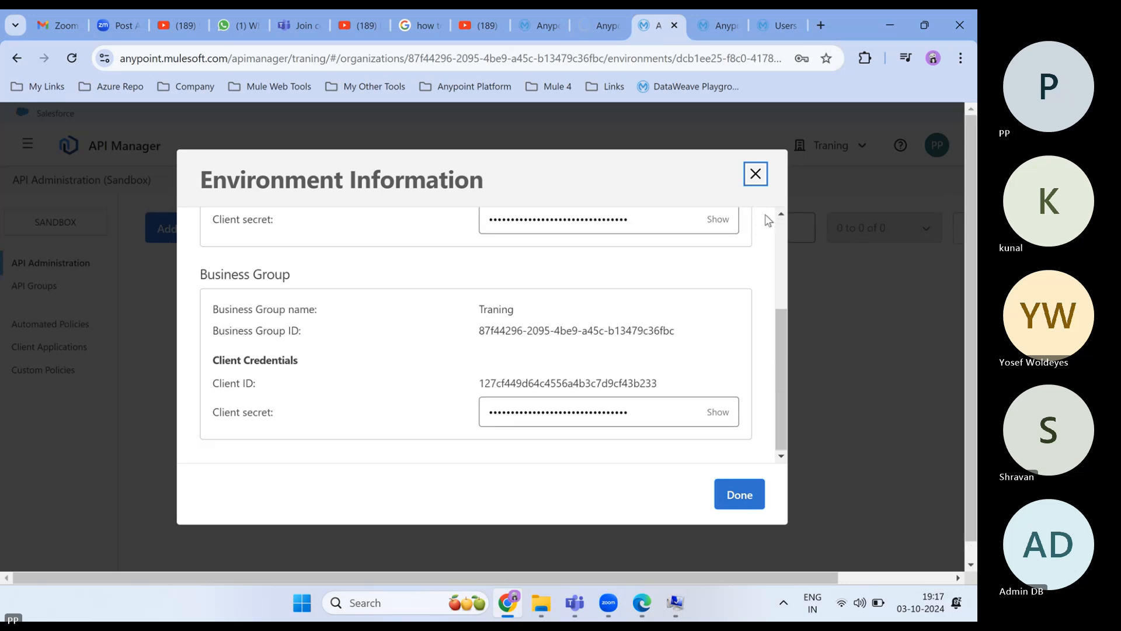
left_click(756, 174)
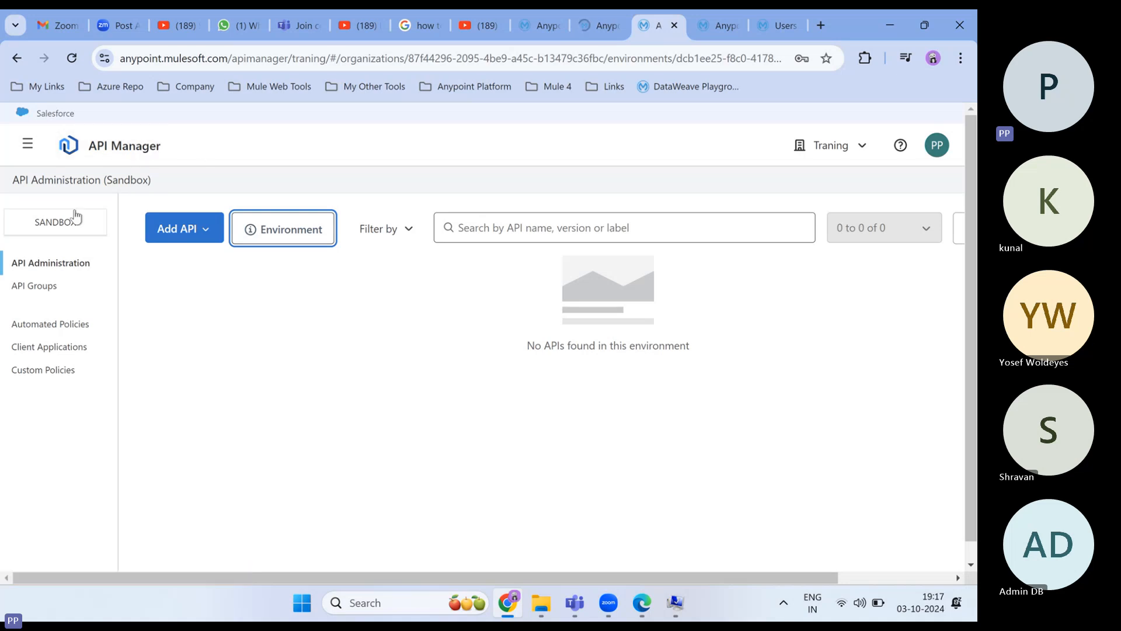
- Keep Sandbox as the active environment, cancelling a second environment change
left_click(68, 233)
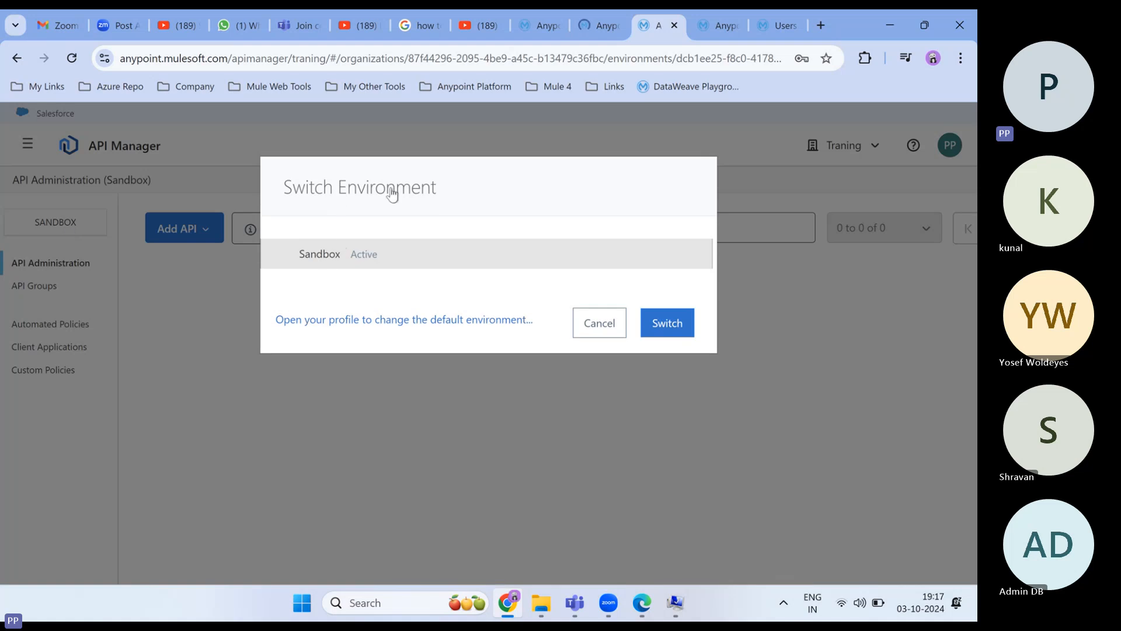
left_click(665, 324)
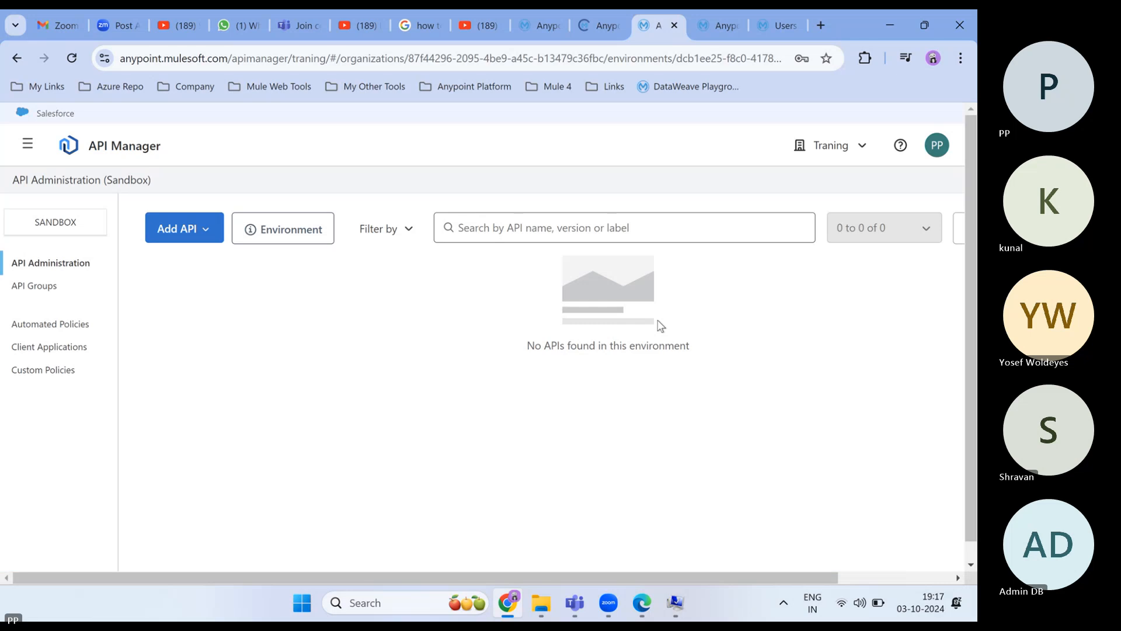
left_click(66, 229)
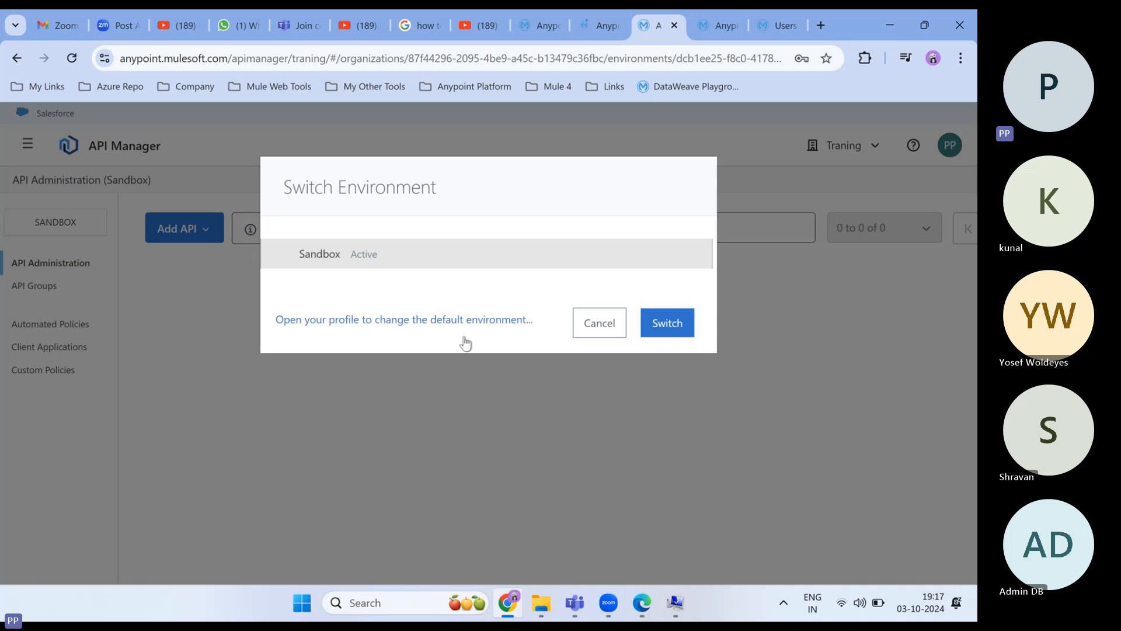
left_click(599, 323)
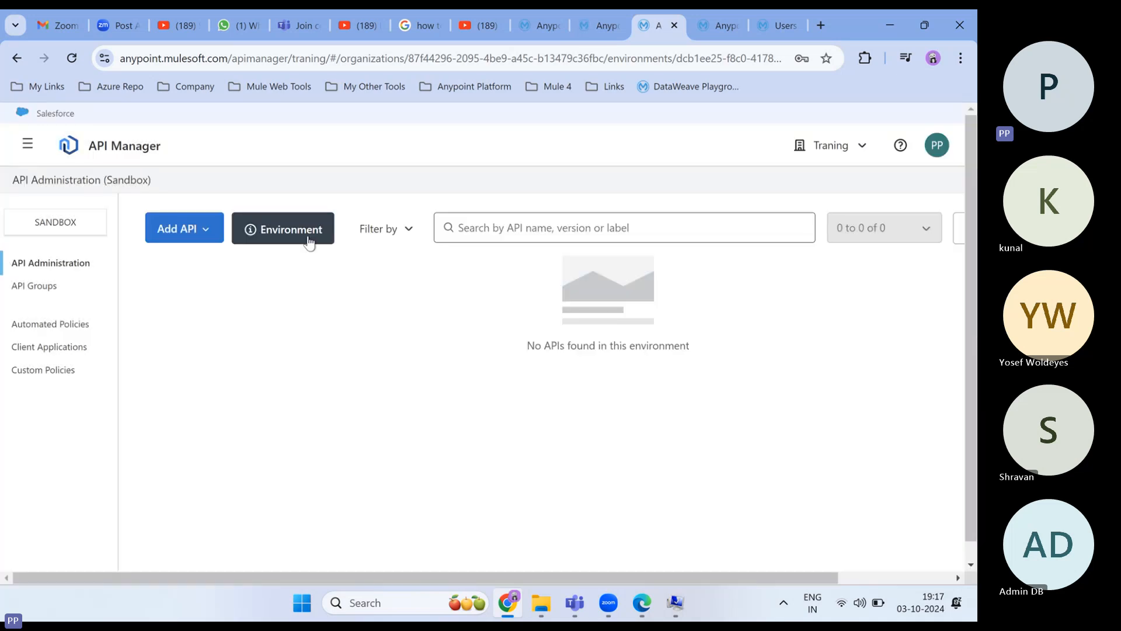
- Reopen environment information and highlight the Sandbox name, Environment ID, Client ID and revealed secret
left_click(299, 236)
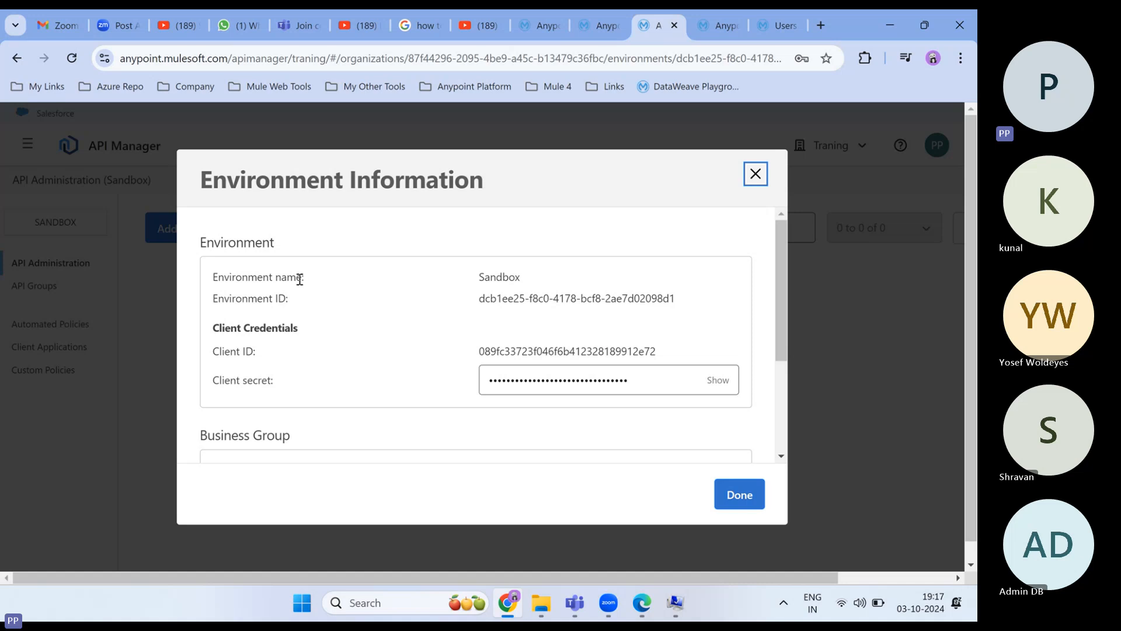
left_click_drag(522, 277, 486, 279)
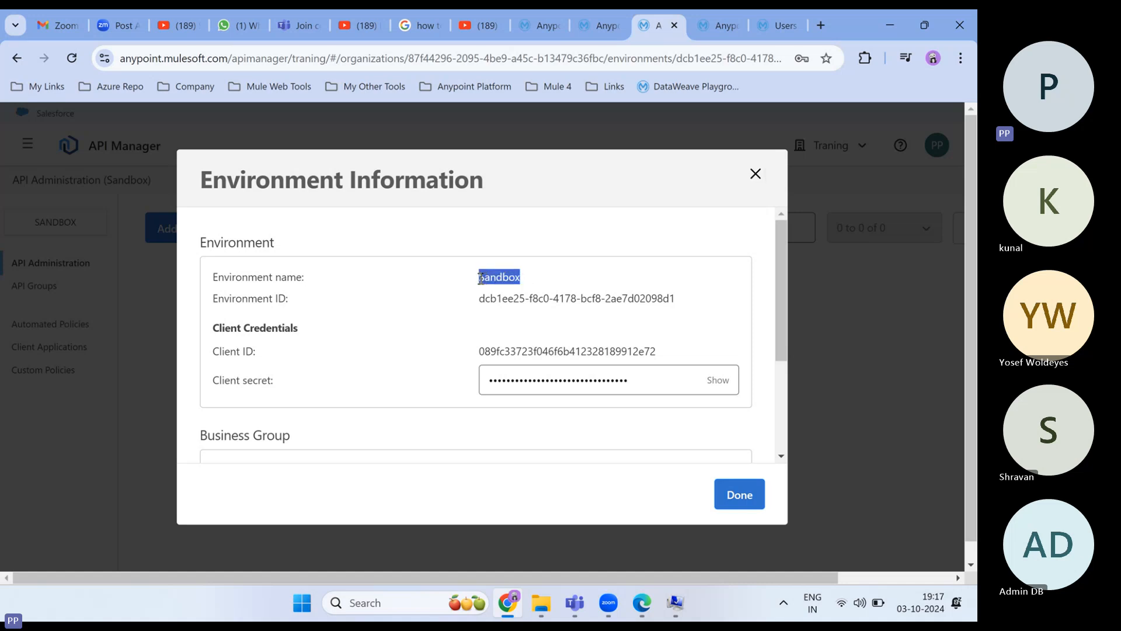
left_click_drag(293, 301, 191, 312)
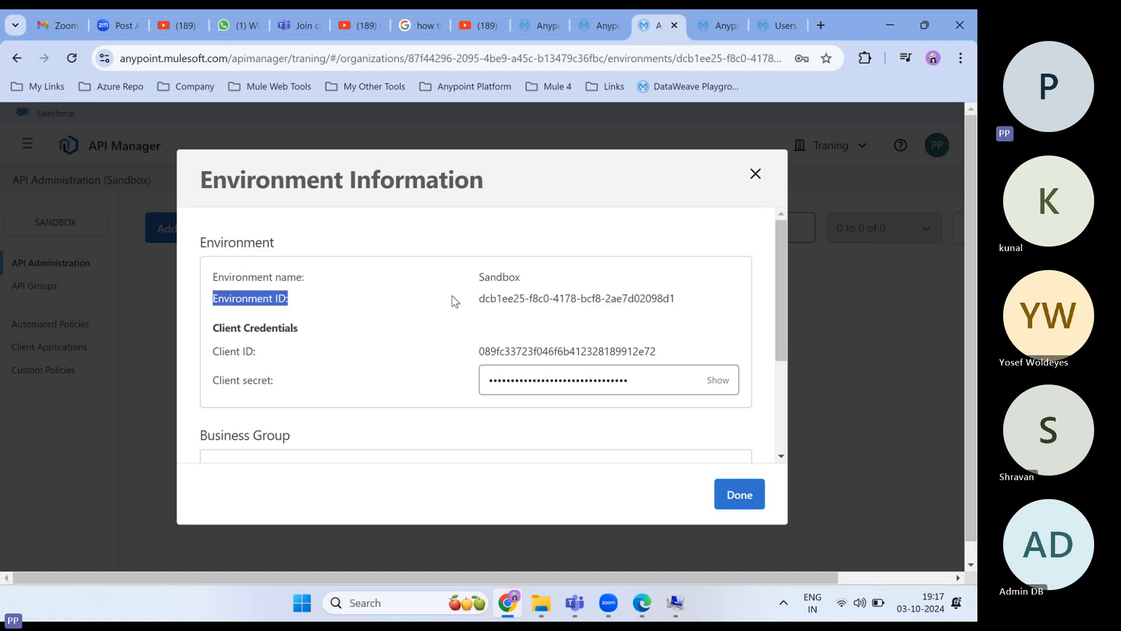
left_click_drag(678, 298, 485, 301)
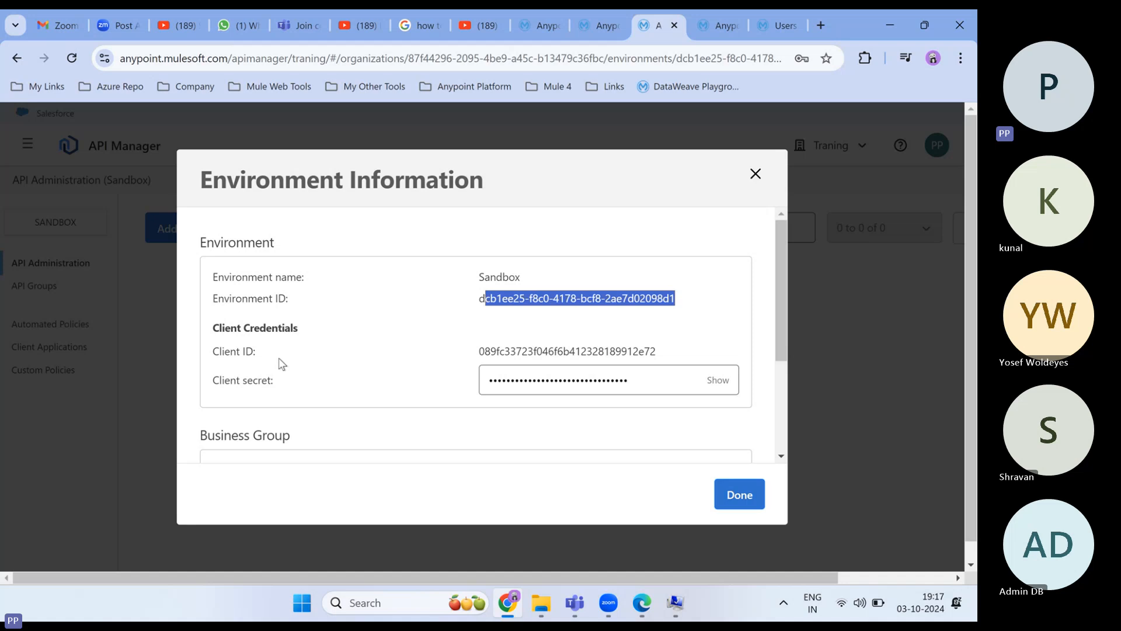
left_click_drag(263, 353, 215, 352)
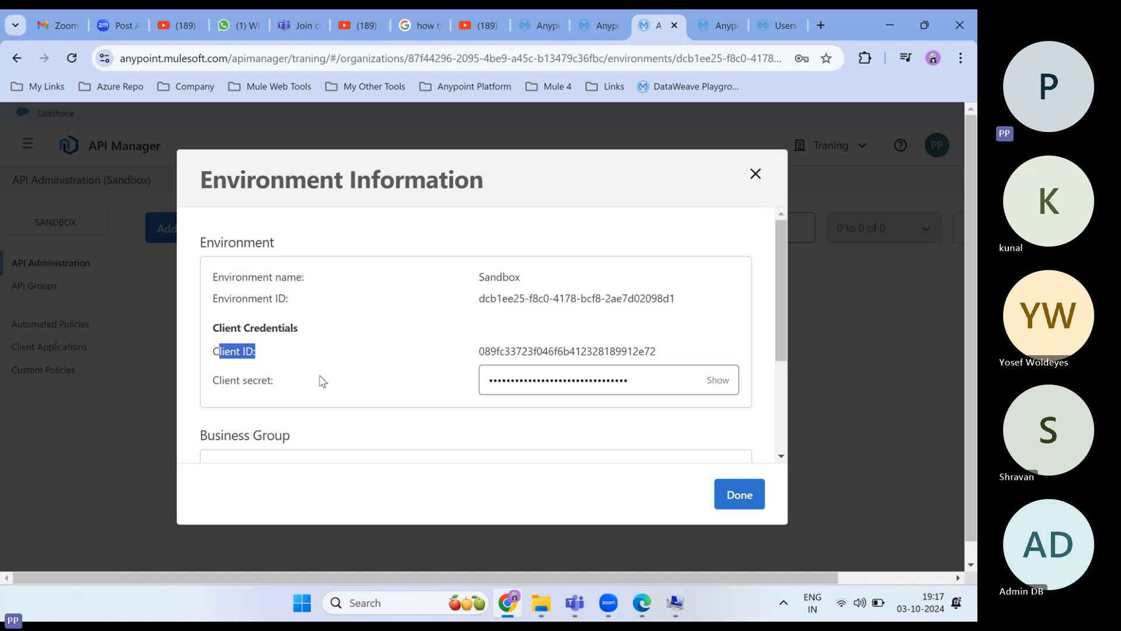
left_click_drag(273, 381, 213, 380)
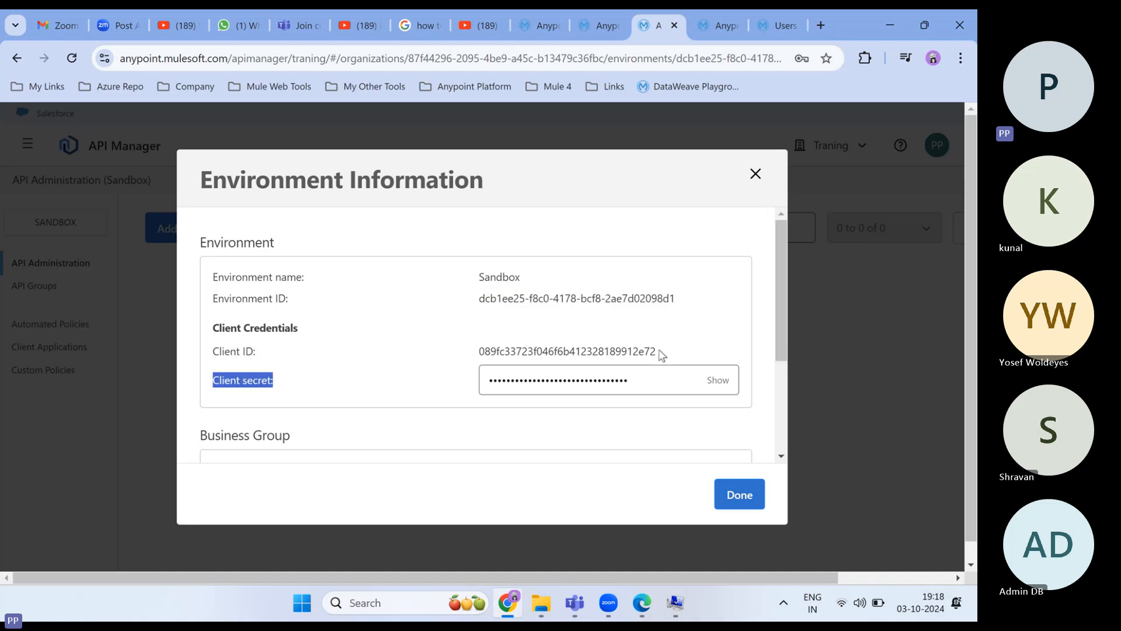
left_click_drag(660, 353, 467, 359)
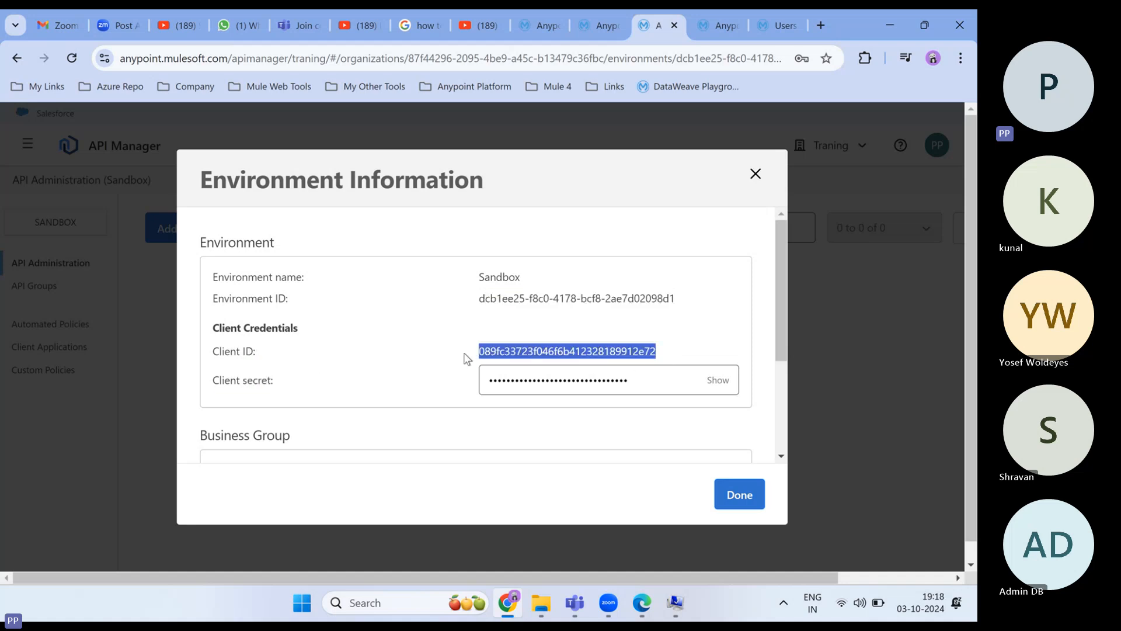
left_click(721, 387)
left_click_drag(680, 380, 489, 386)
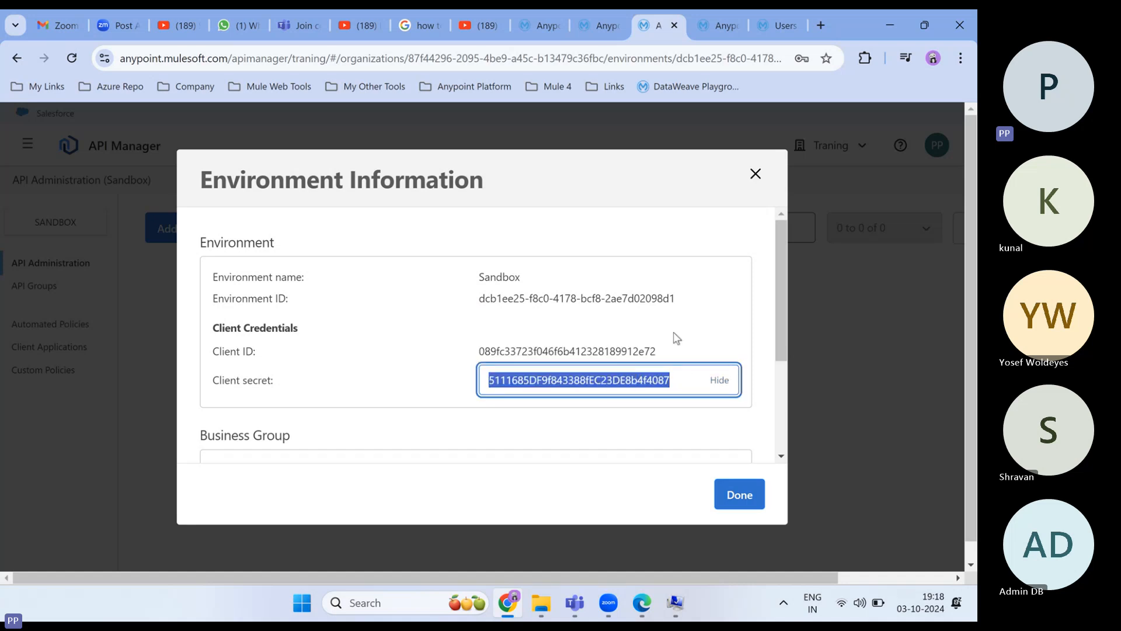
- Highlight business group name Traning and its ID, then close the environment information
scroll(409, 397, "down", 3)
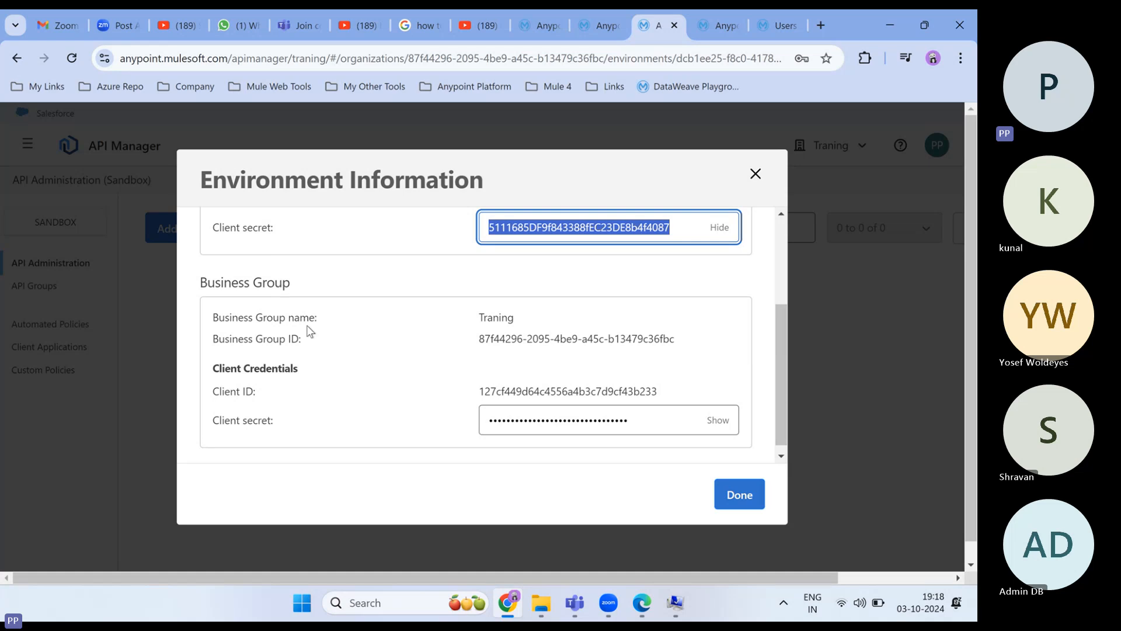
left_click_drag(317, 319, 211, 318)
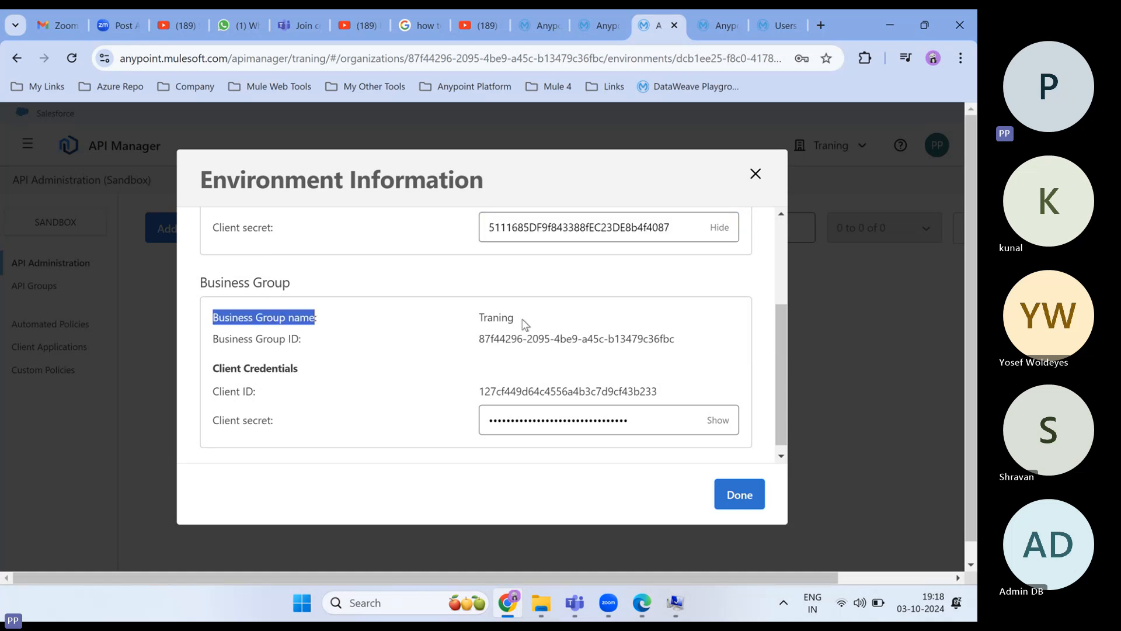
left_click_drag(521, 320, 473, 324)
left_click_drag(304, 341, 212, 344)
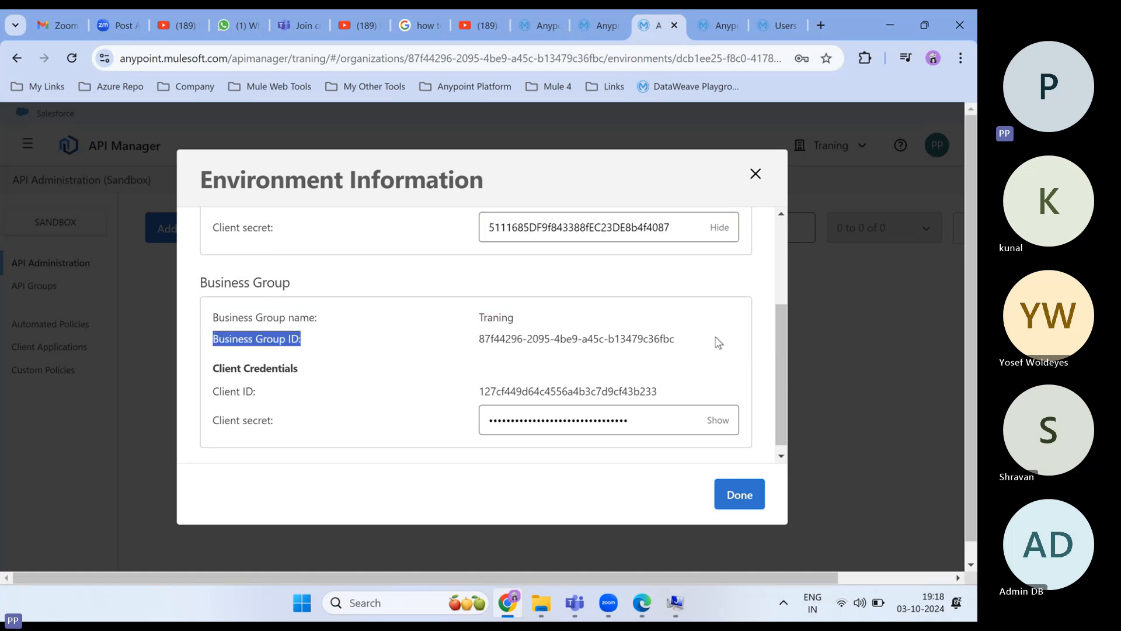
left_click(681, 346)
left_click_drag(680, 346, 474, 348)
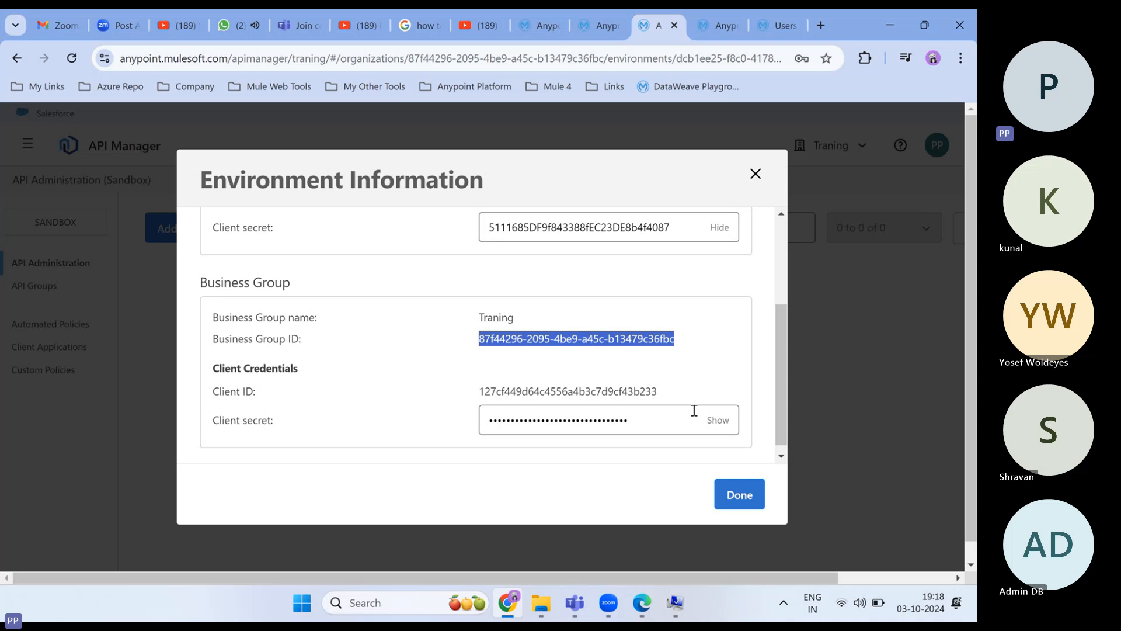
left_click(755, 174)
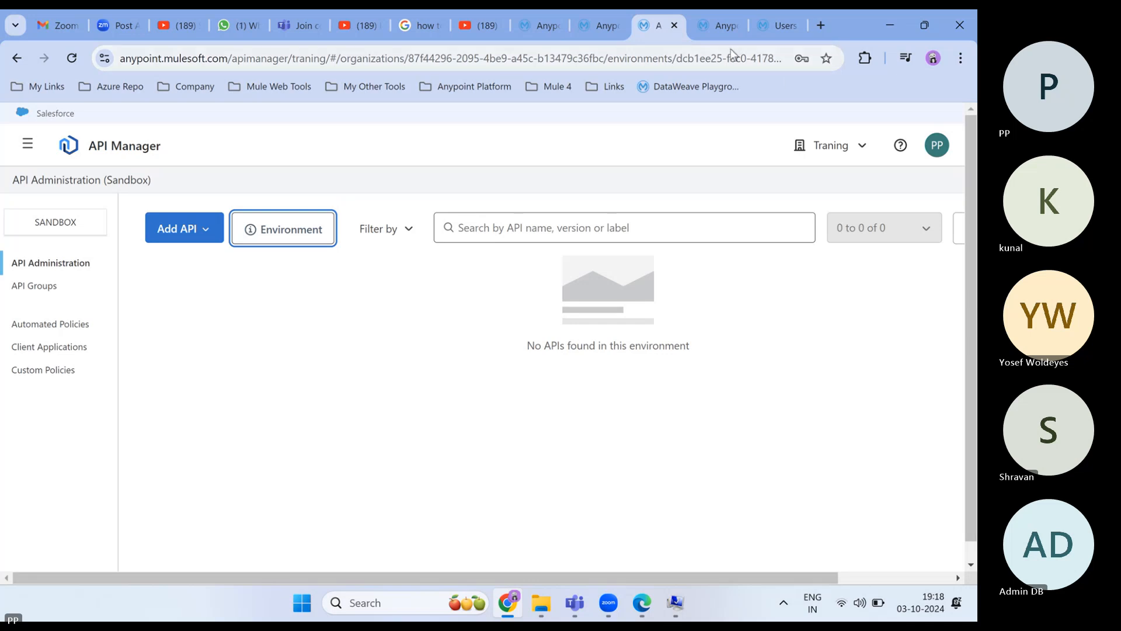
- Open Access Management's Users list, showing only the account owner, and begin an Invite users request
left_click(714, 21)
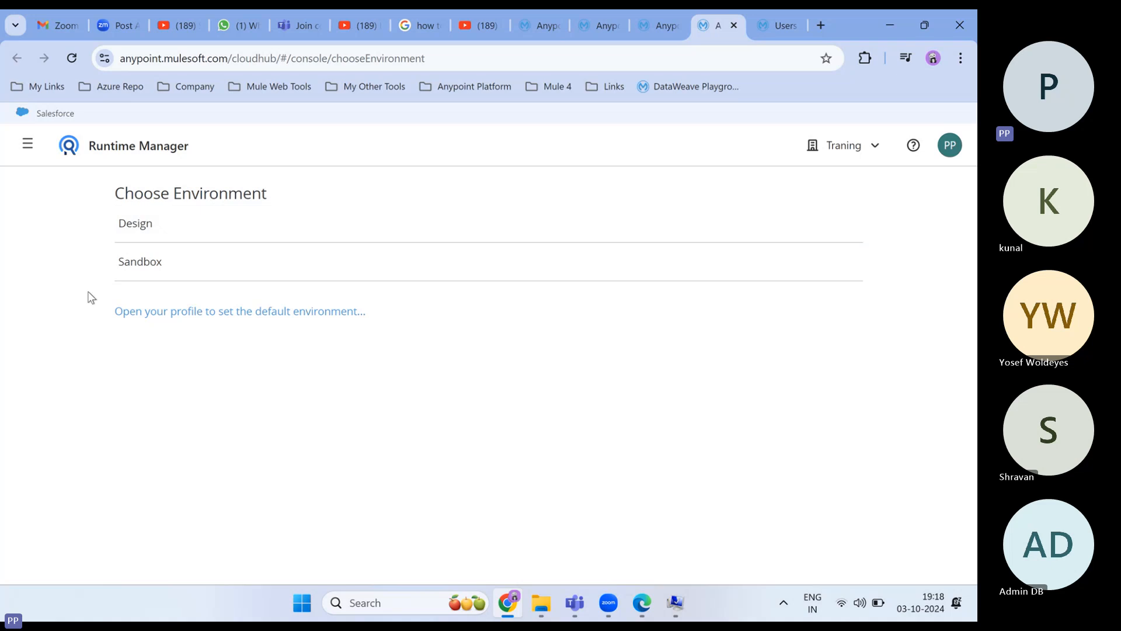
left_click(761, 25)
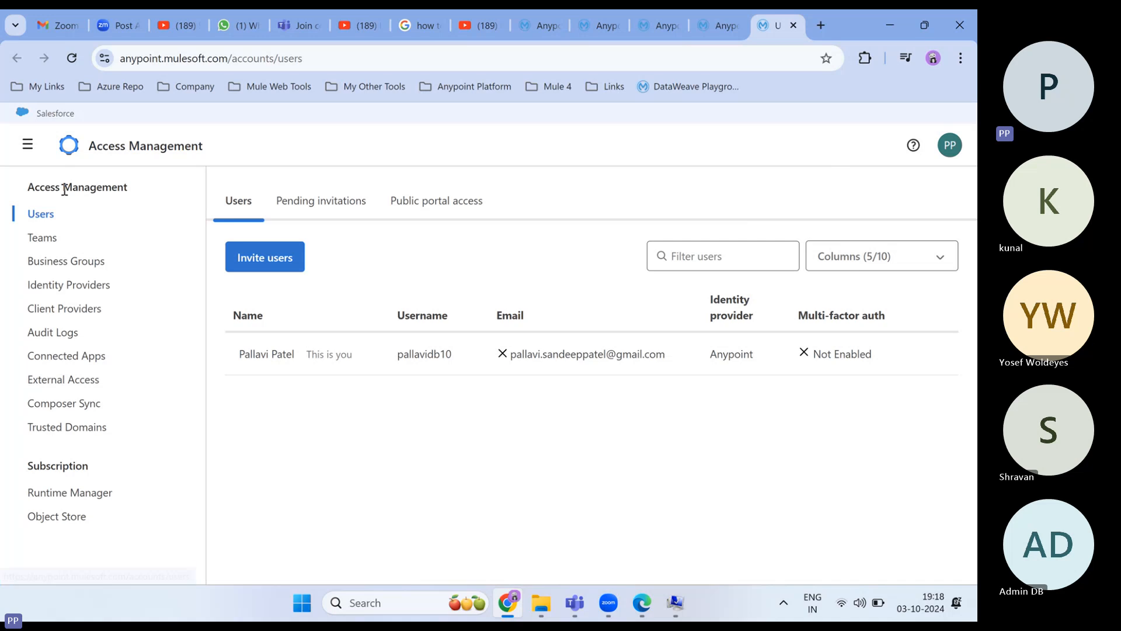
left_click(46, 218)
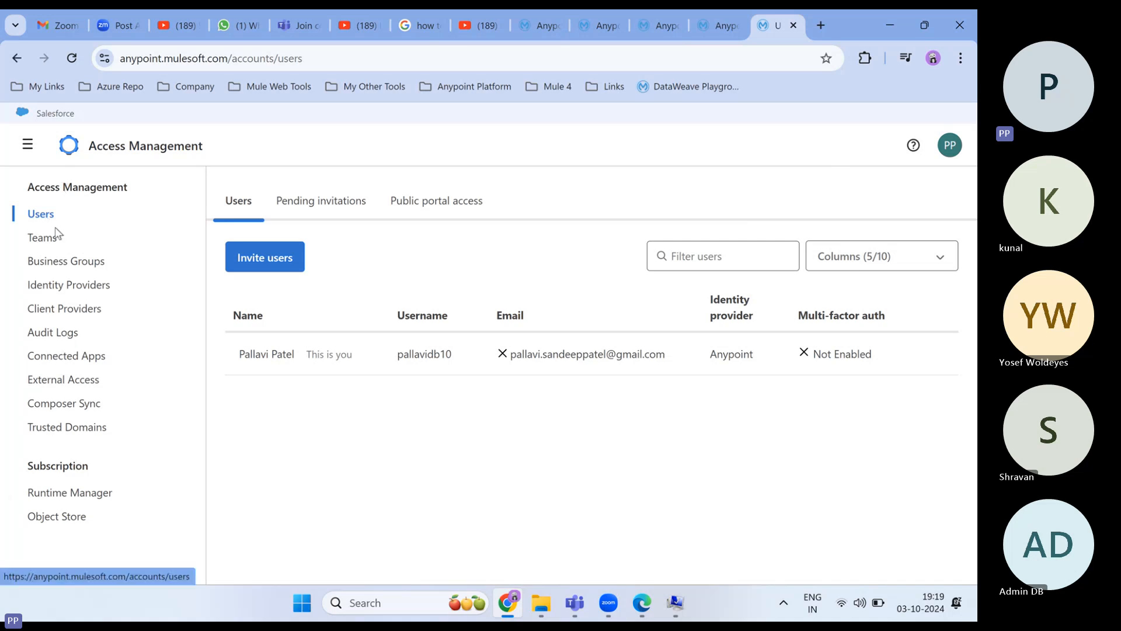
left_click(270, 264)
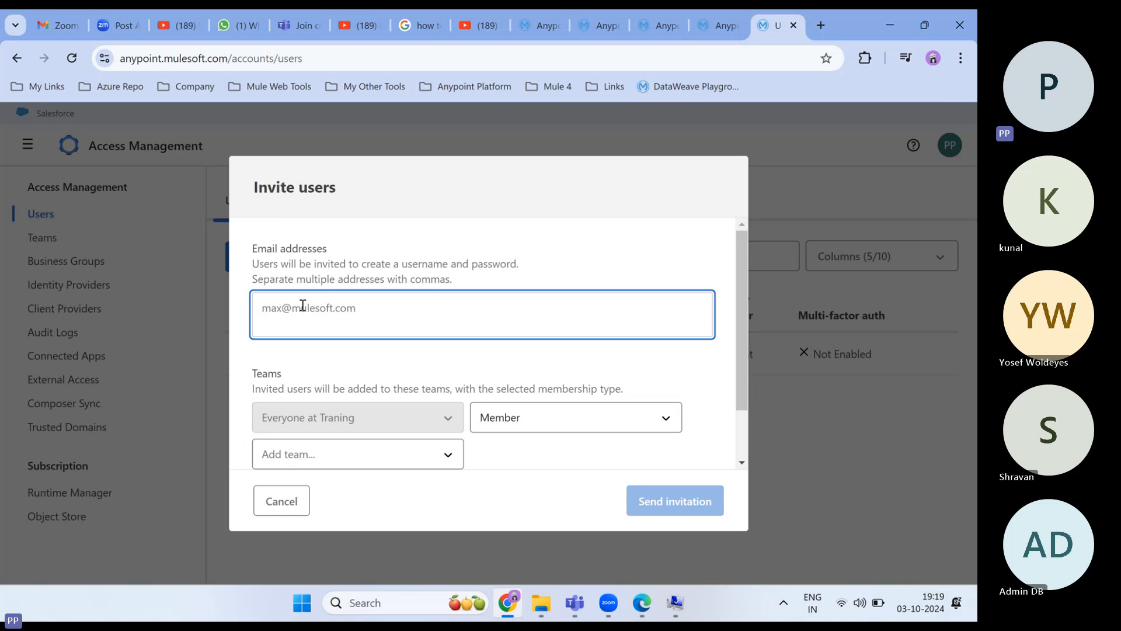
- Cancel the Invite users dialog without sending, then open and close the PP account menu
scroll(345, 344, "down", 1)
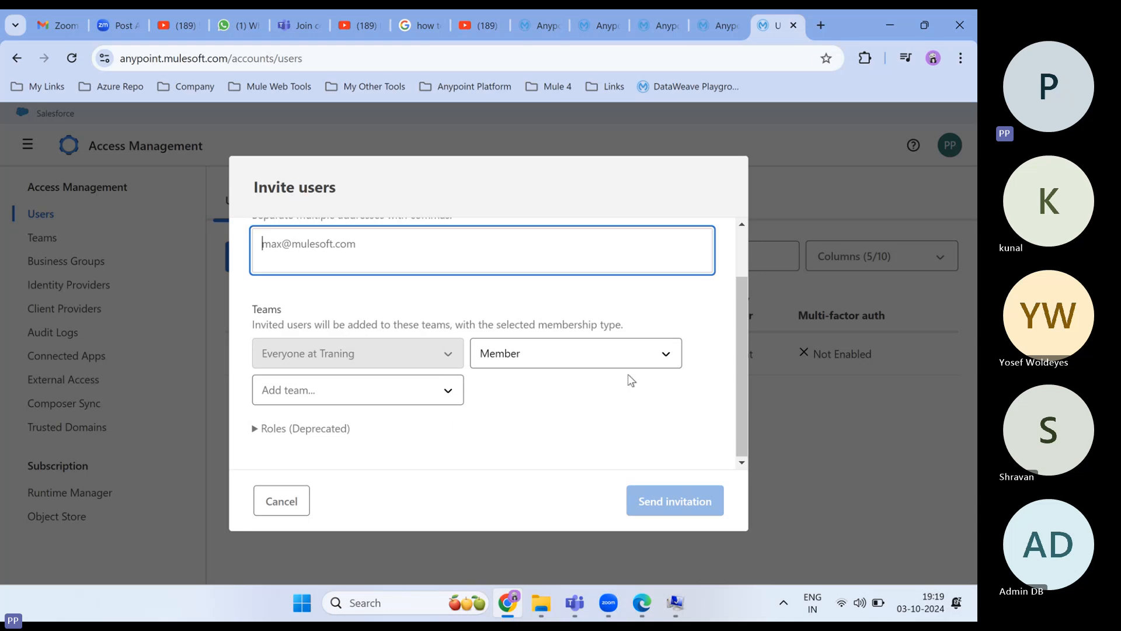
scroll(630, 380, "up", 1)
left_click(781, 169)
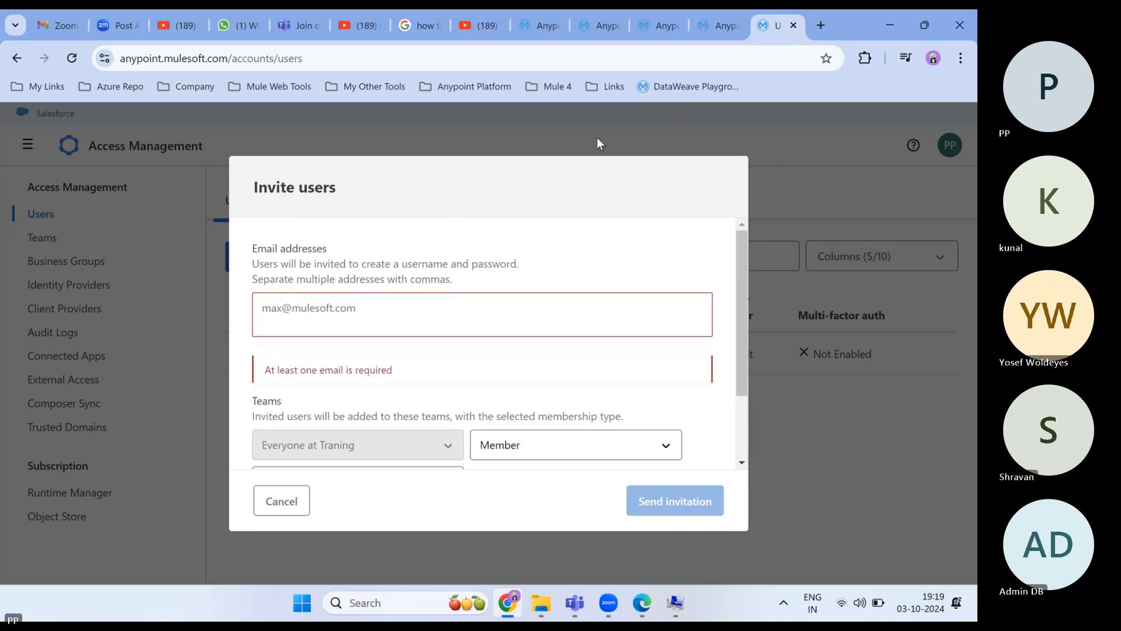
left_click(280, 501)
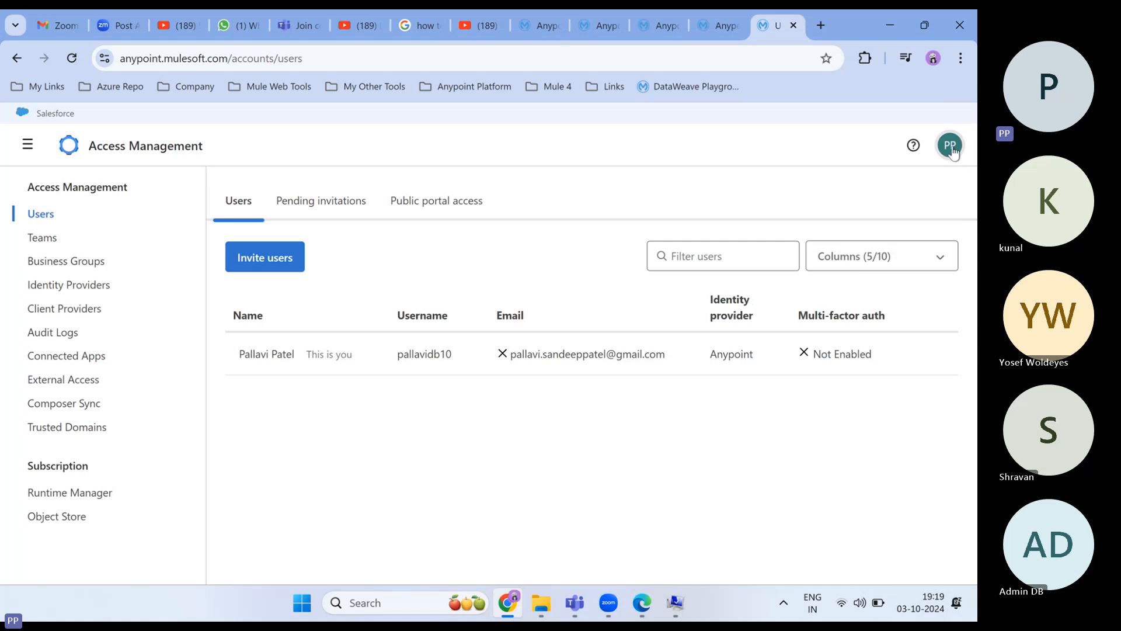
left_click(949, 145)
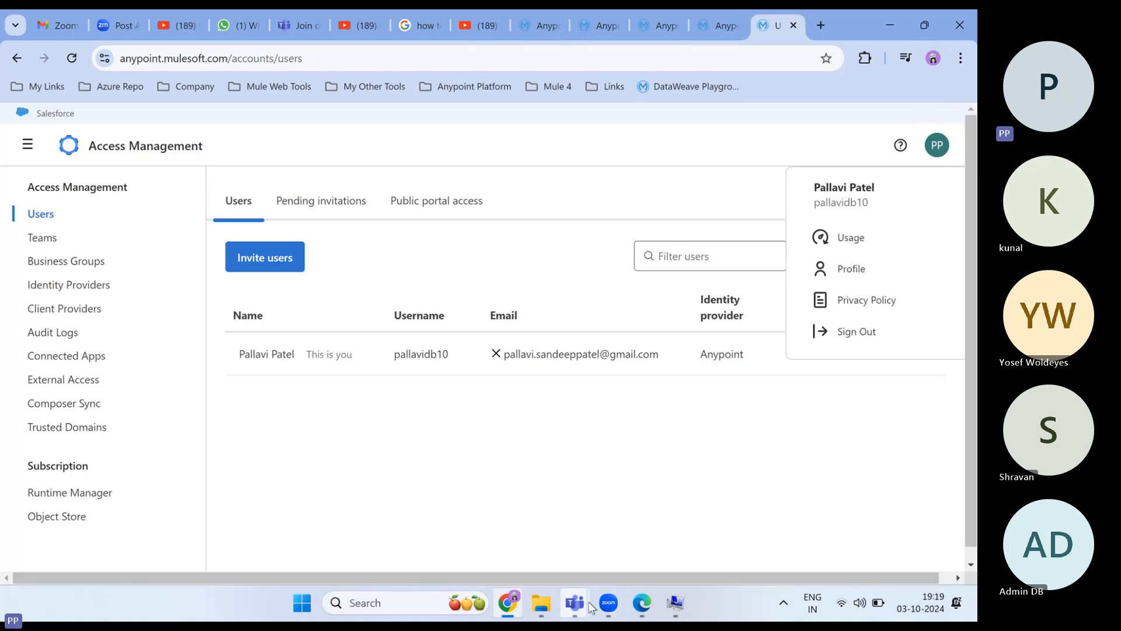
left_click(778, 148)
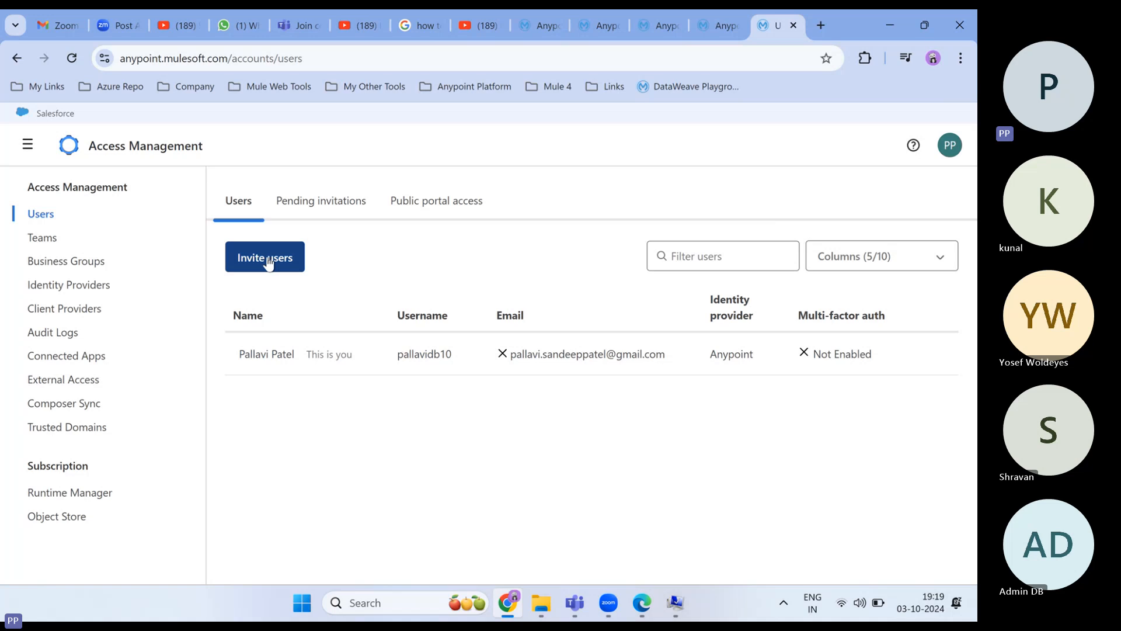
- Review the Business Groups, Identity Providers, Client Providers and Connected Apps pages
left_click(49, 268)
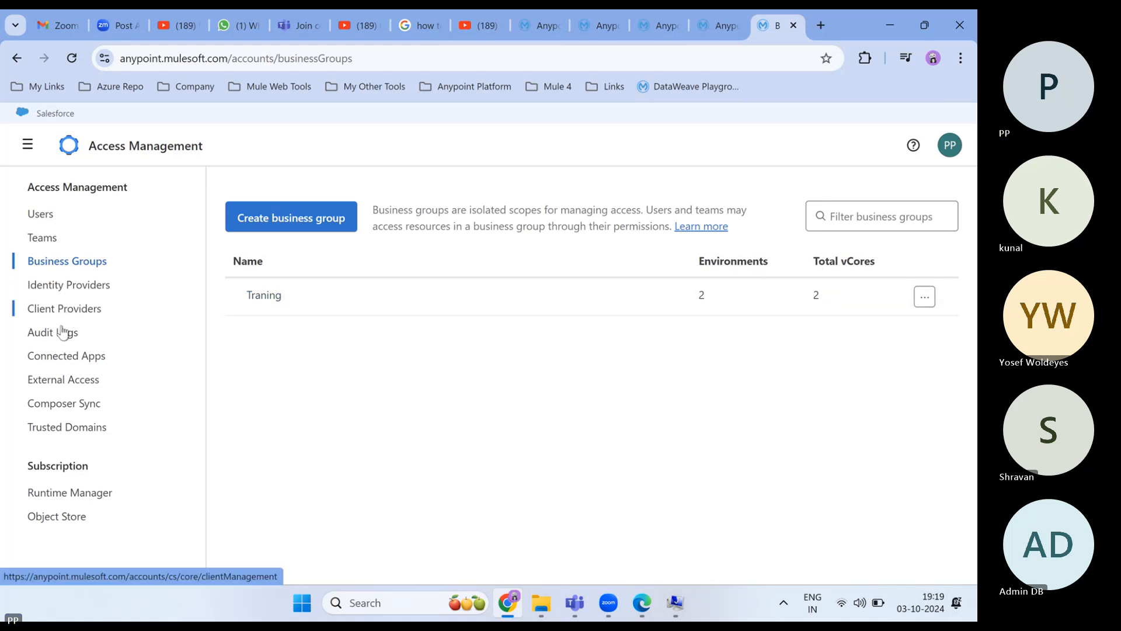
left_click(49, 292)
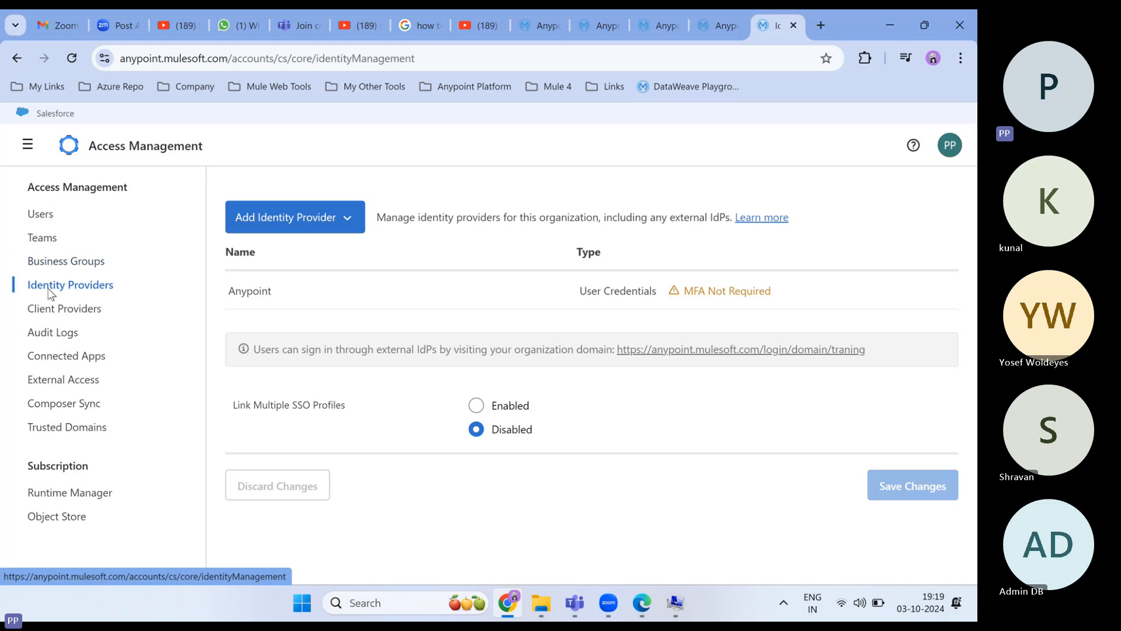
left_click(61, 309)
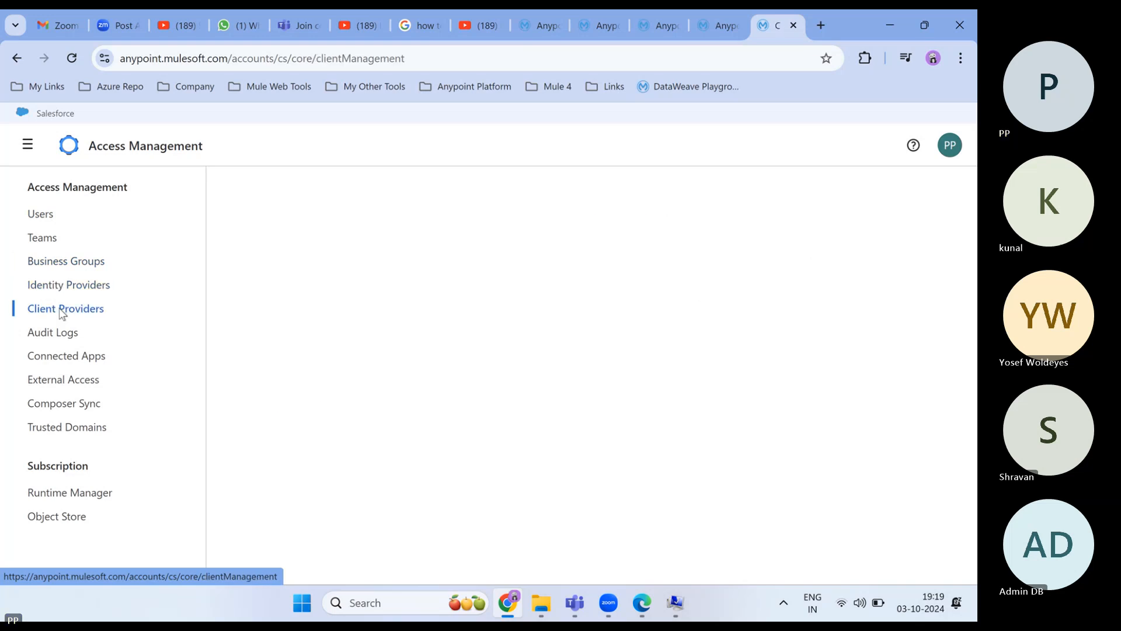
left_click(67, 360)
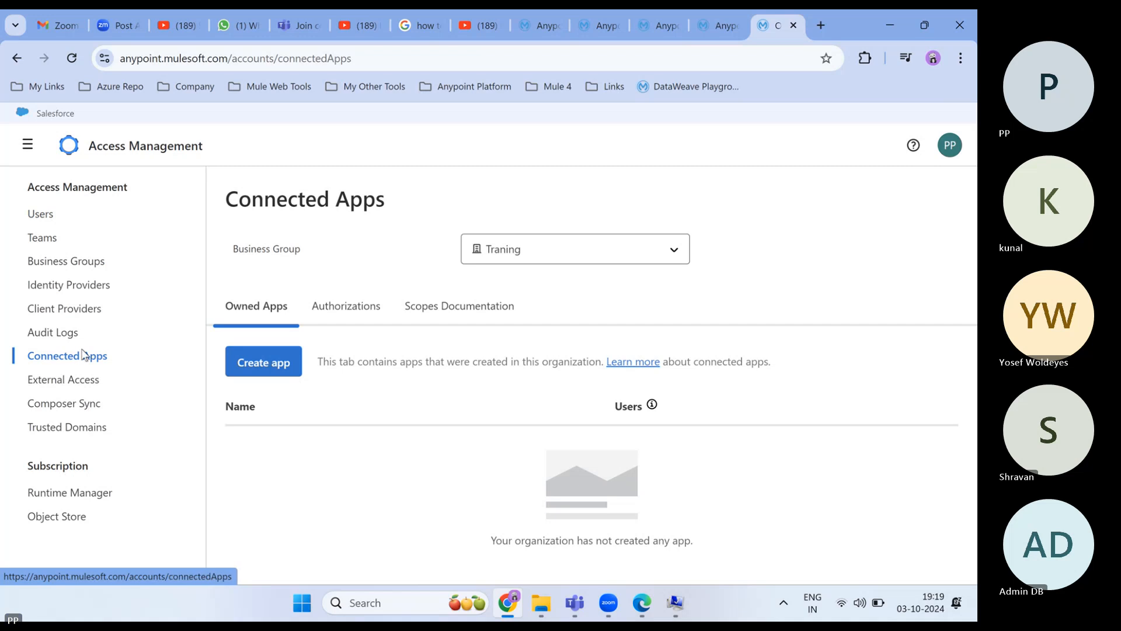
- Check Runtime Manager vCore subscription usage, then return to the API Manager tab
left_click(84, 500)
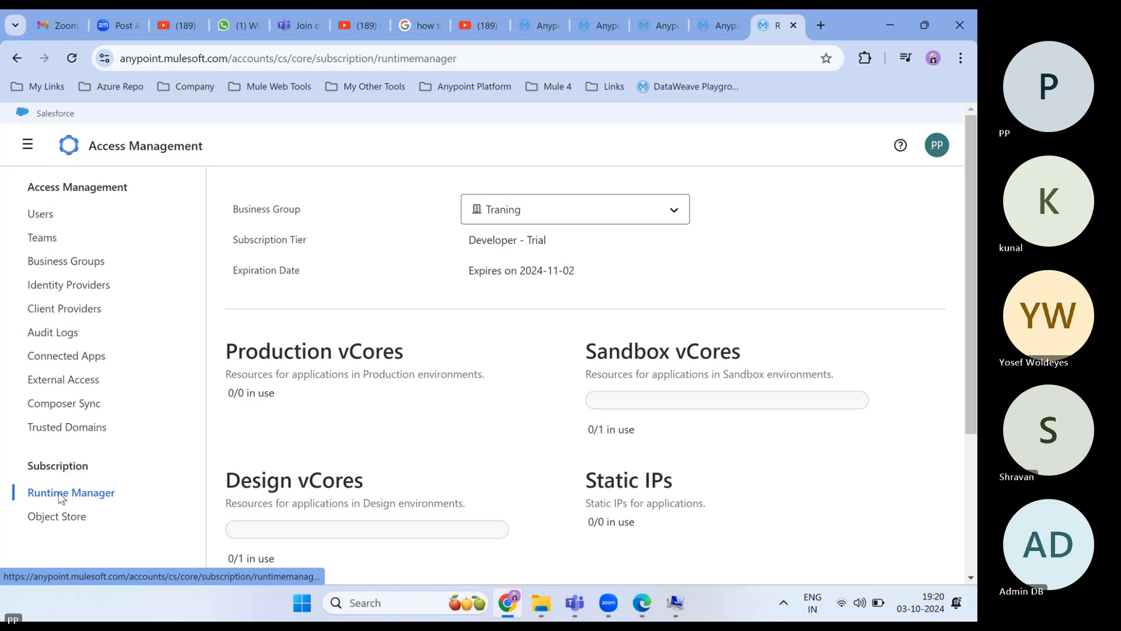
scroll(393, 380, "down", 4)
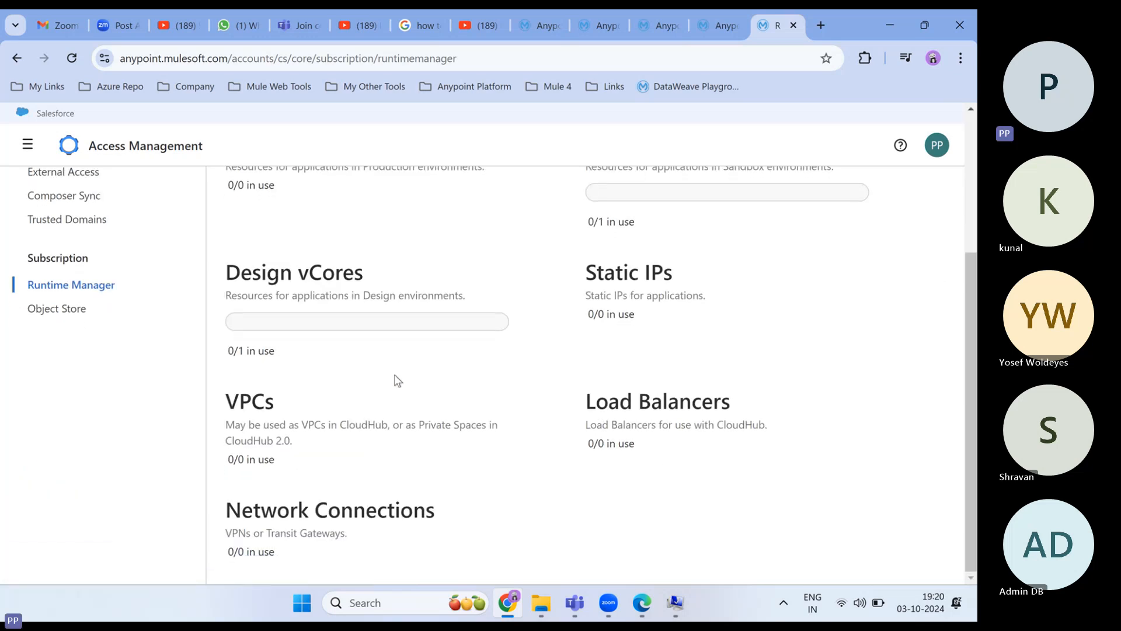
scroll(398, 380, "up", 4)
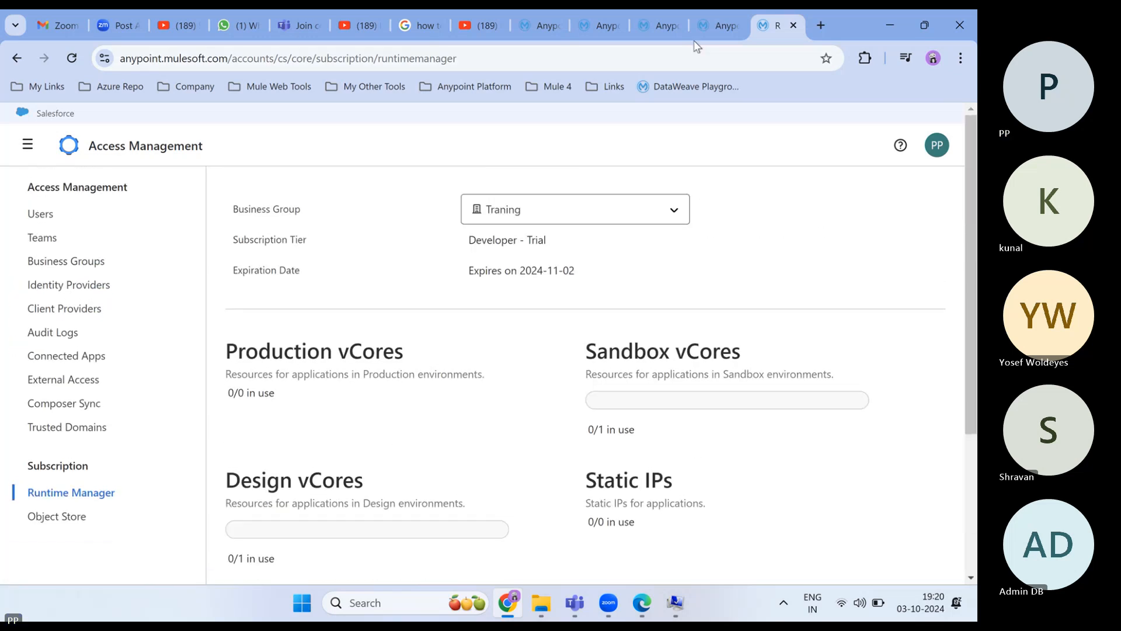
left_click(713, 23)
- Open Exchange, dismiss the search announcement, and browse All assets sorted by Last modified
left_click(658, 27)
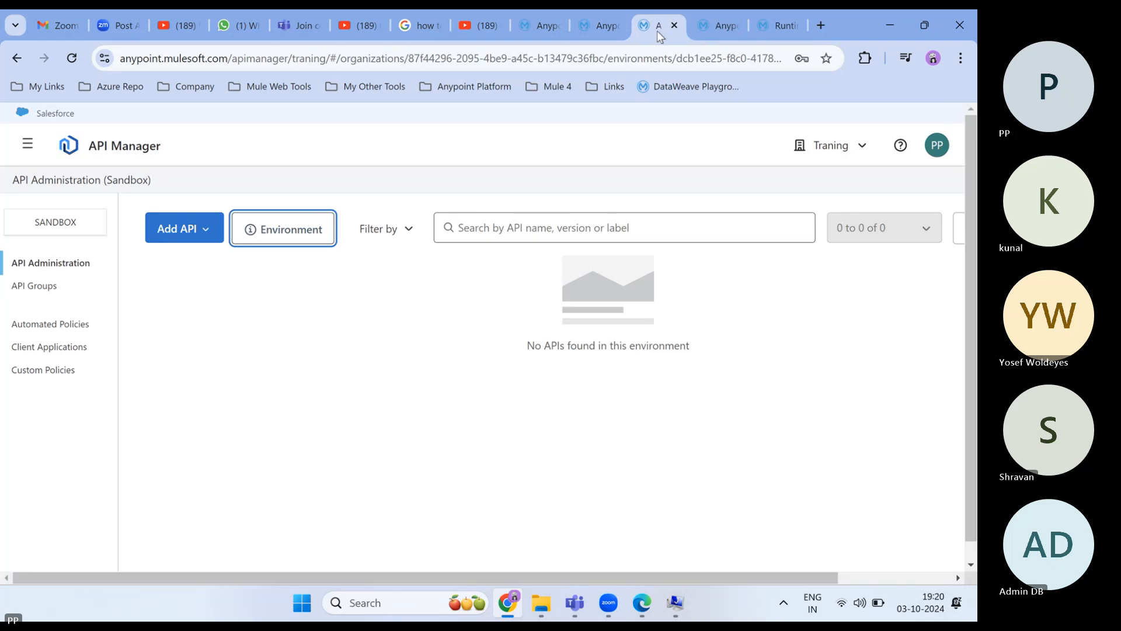
left_click(594, 29)
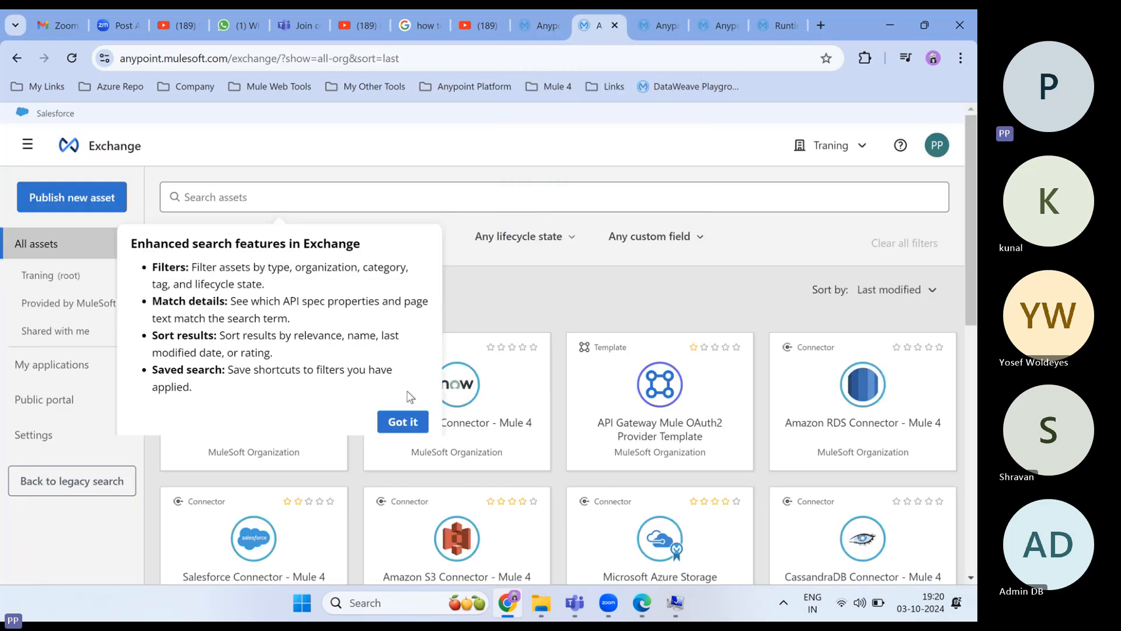
left_click(409, 424)
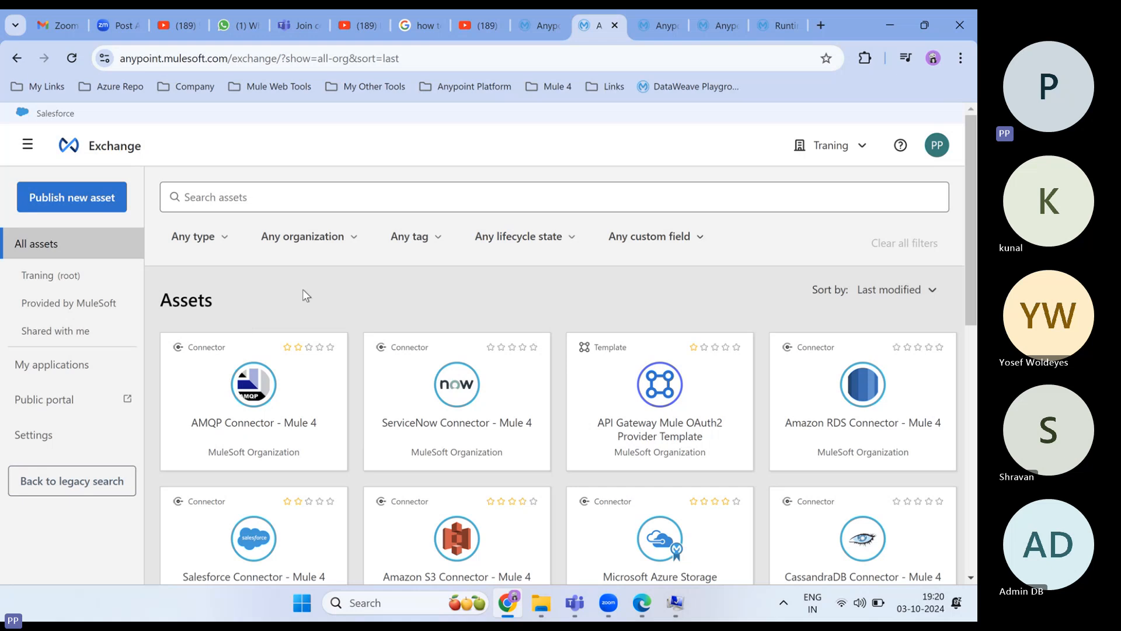
scroll(334, 312, "down", 1)
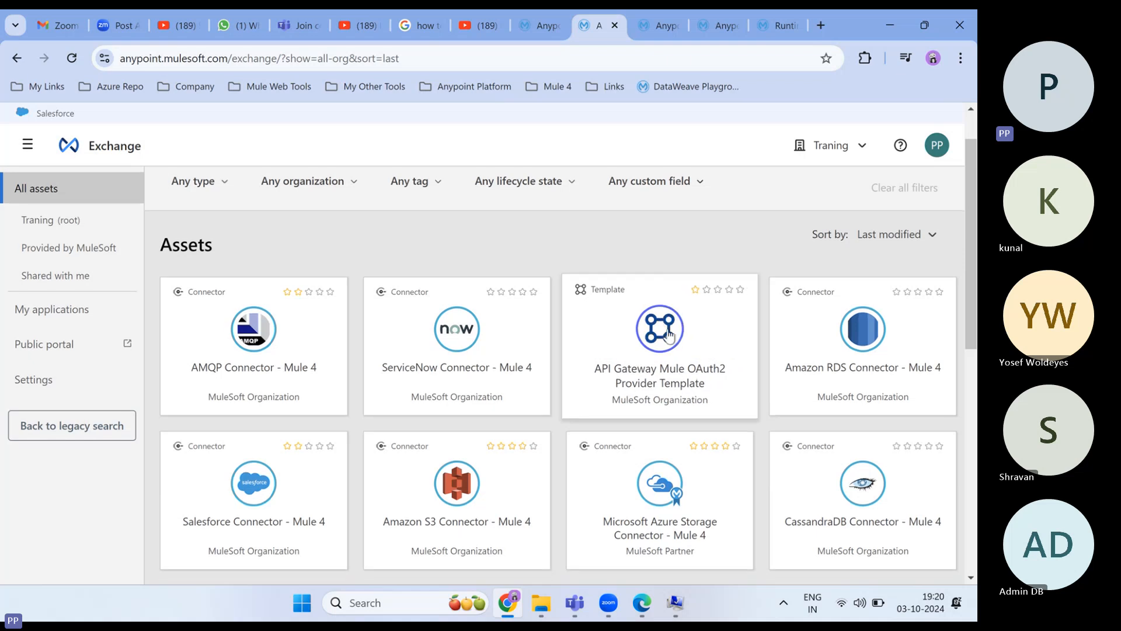
scroll(659, 329, "down", 2)
scroll(822, 299, "up", 3)
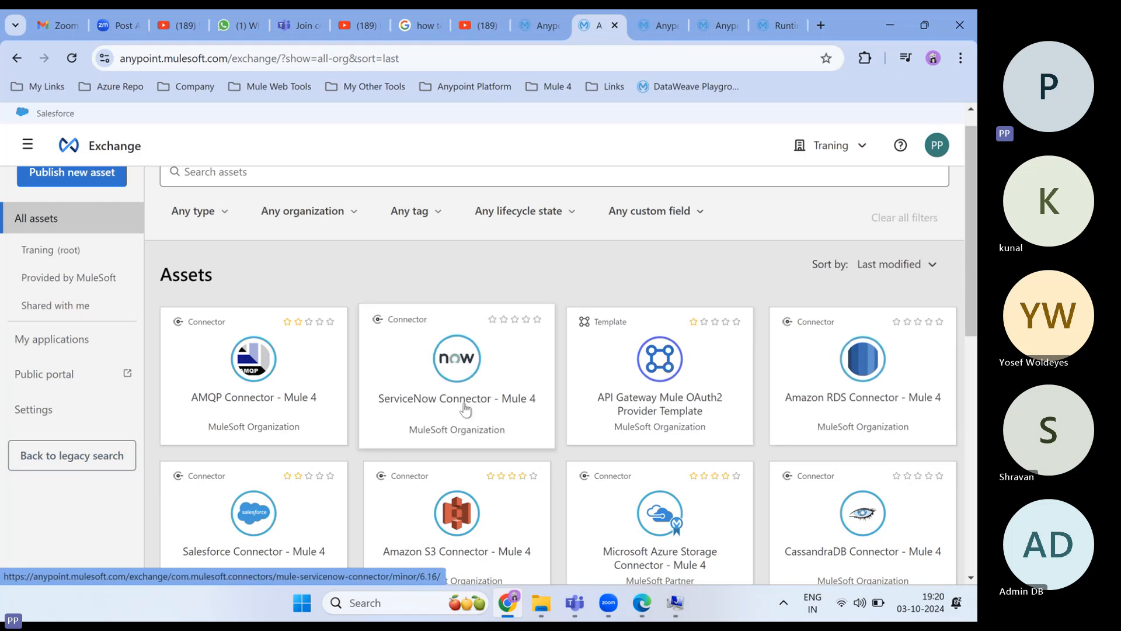
scroll(464, 411, "down", 2)
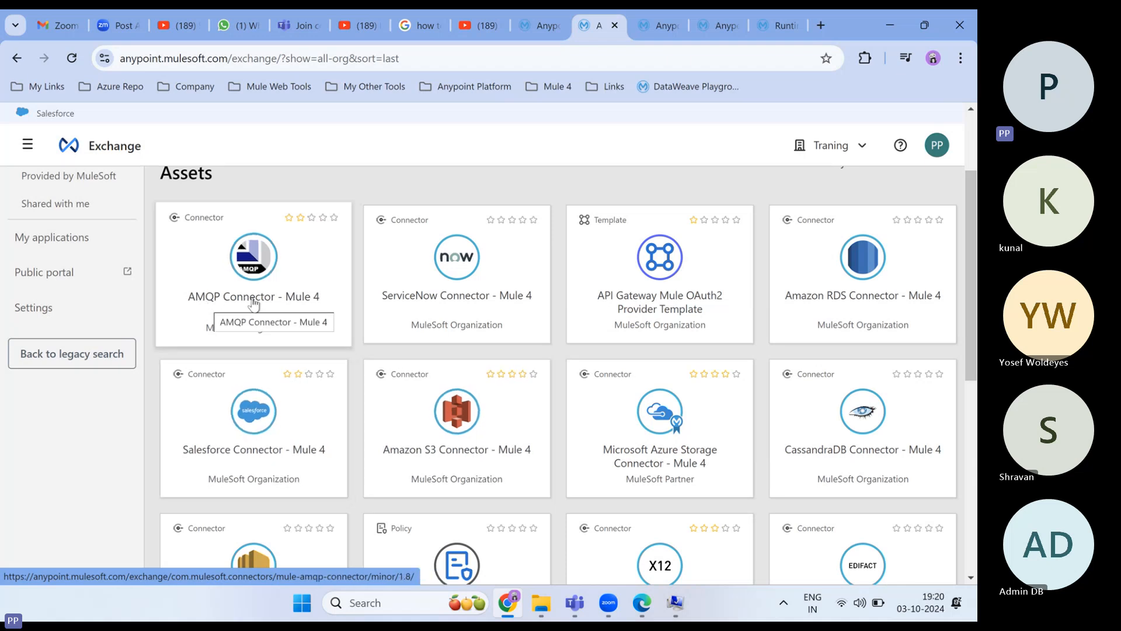
scroll(251, 408, "down", 8)
scroll(294, 450, "down", 14)
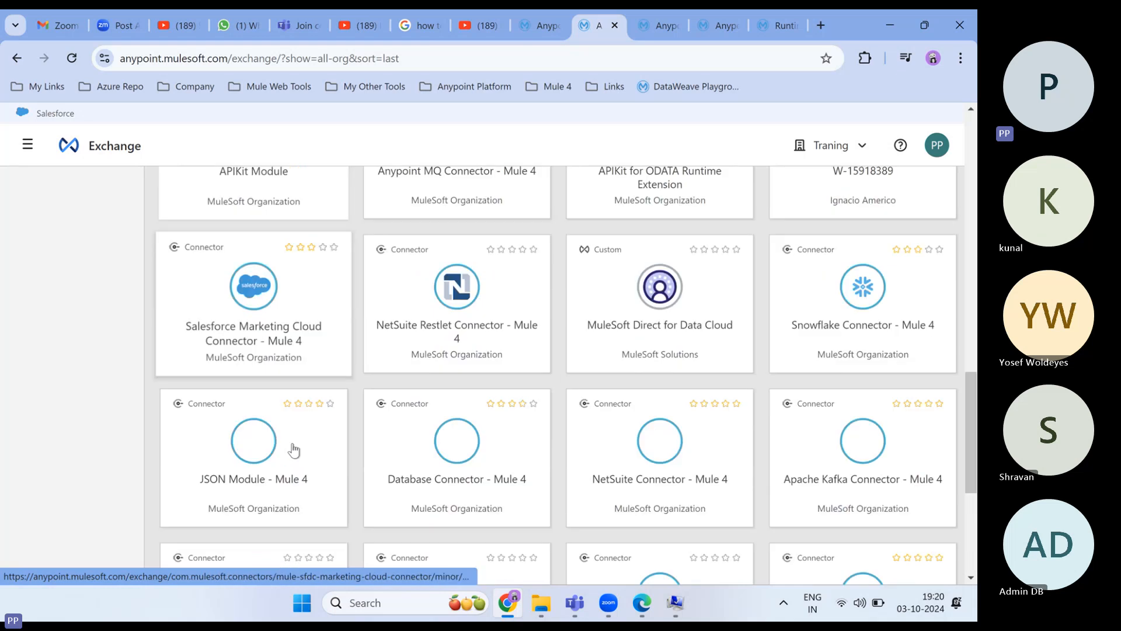
scroll(292, 447, "up", 12)
scroll(293, 444, "up", 10)
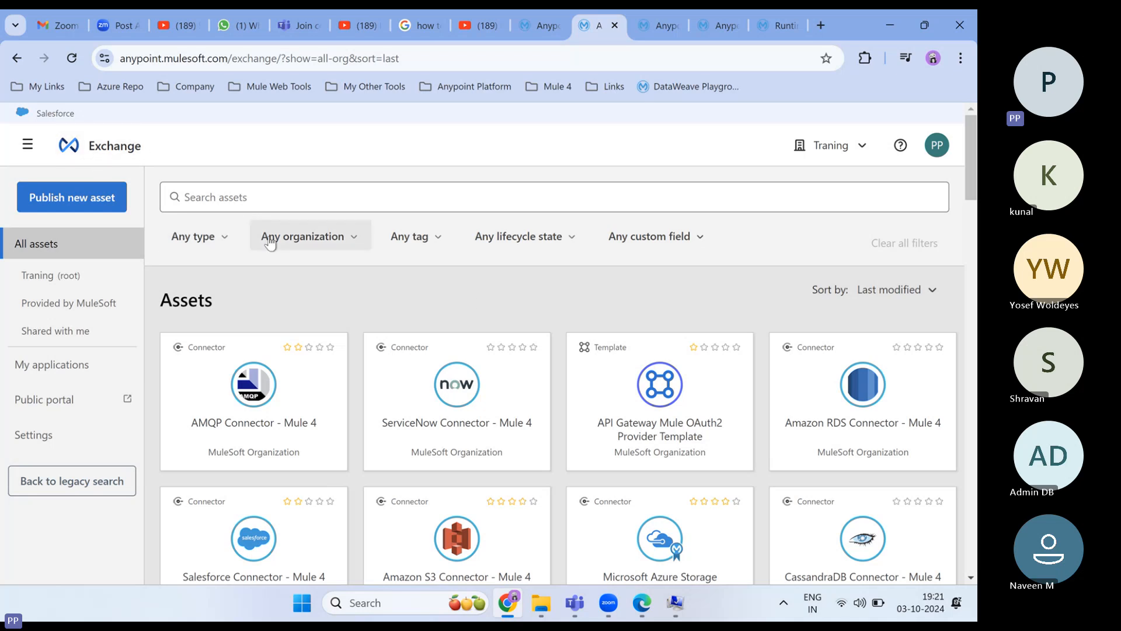
- Go back to the Anypoint Platform home page and scroll to the Anypoint Studio card
left_click(26, 142)
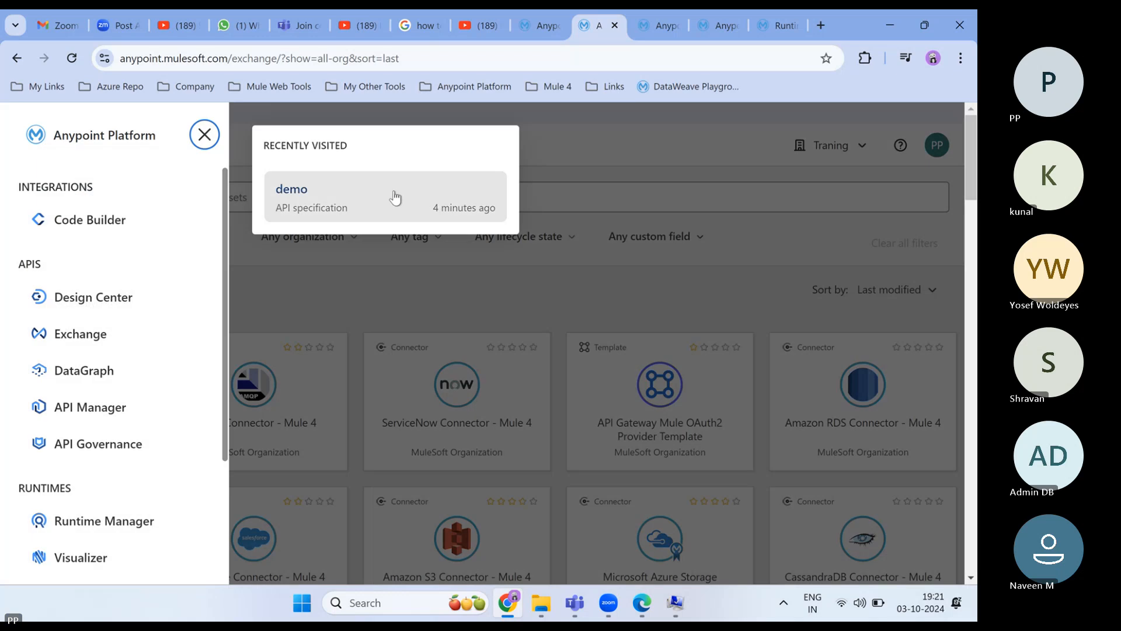
left_click(88, 142)
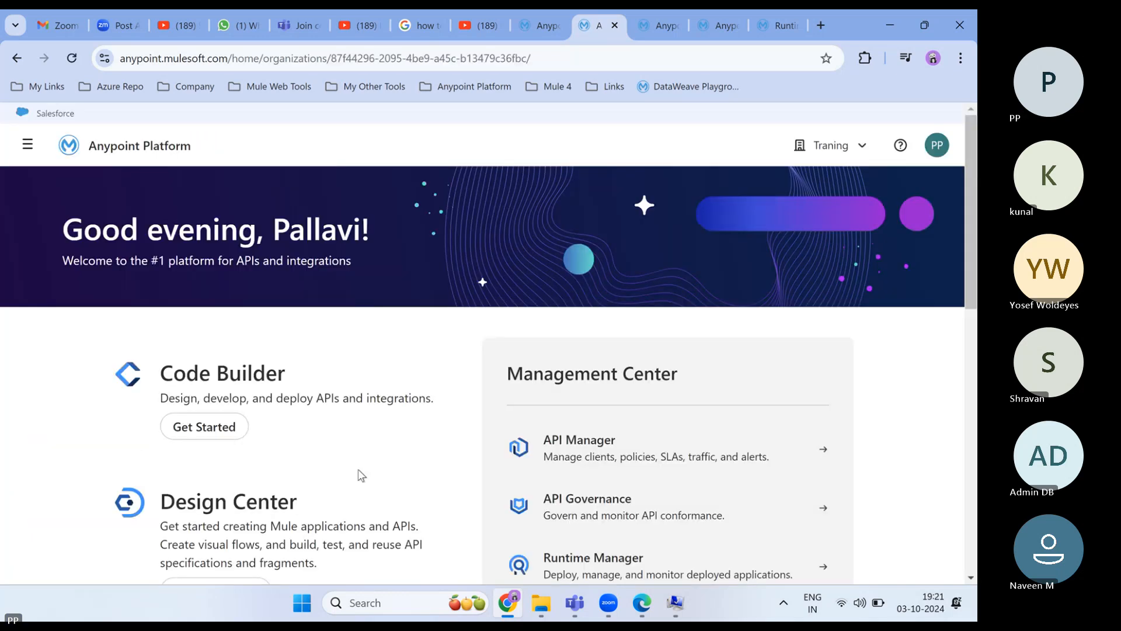
scroll(362, 474, "down", 7)
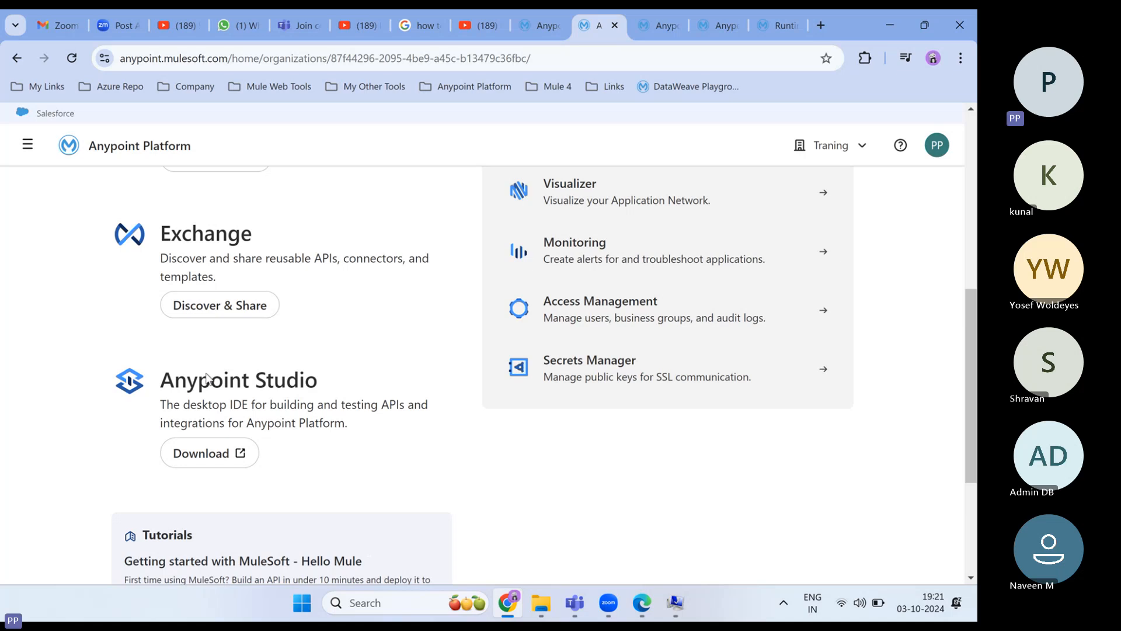
scroll(175, 315, "up", 3)
scroll(192, 304, "up", 4)
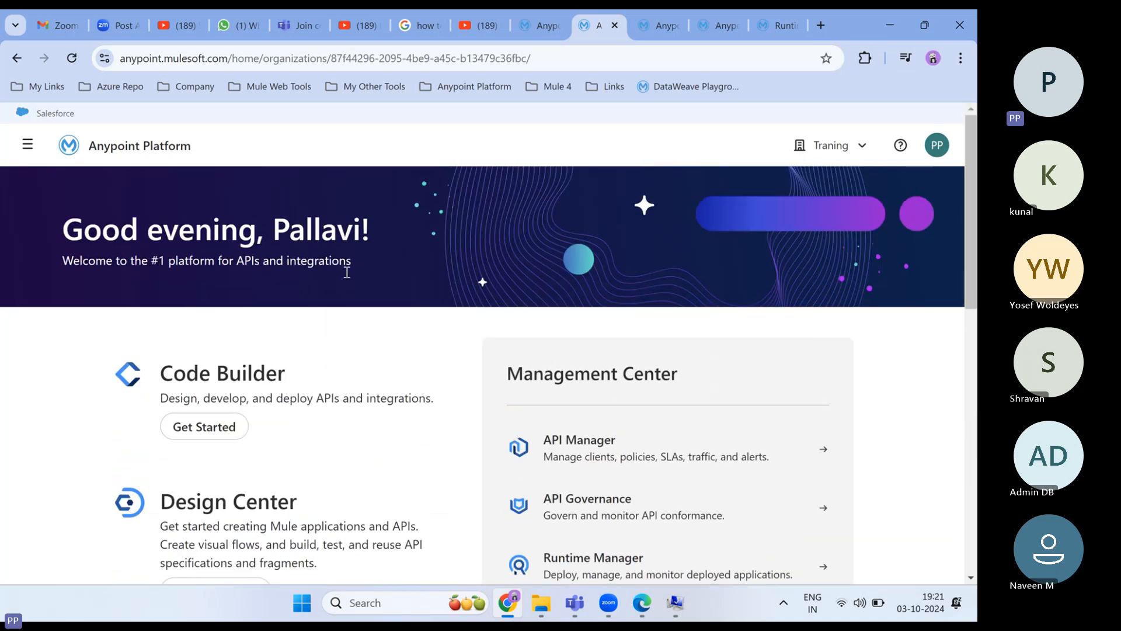
scroll(344, 350, "down", 7)
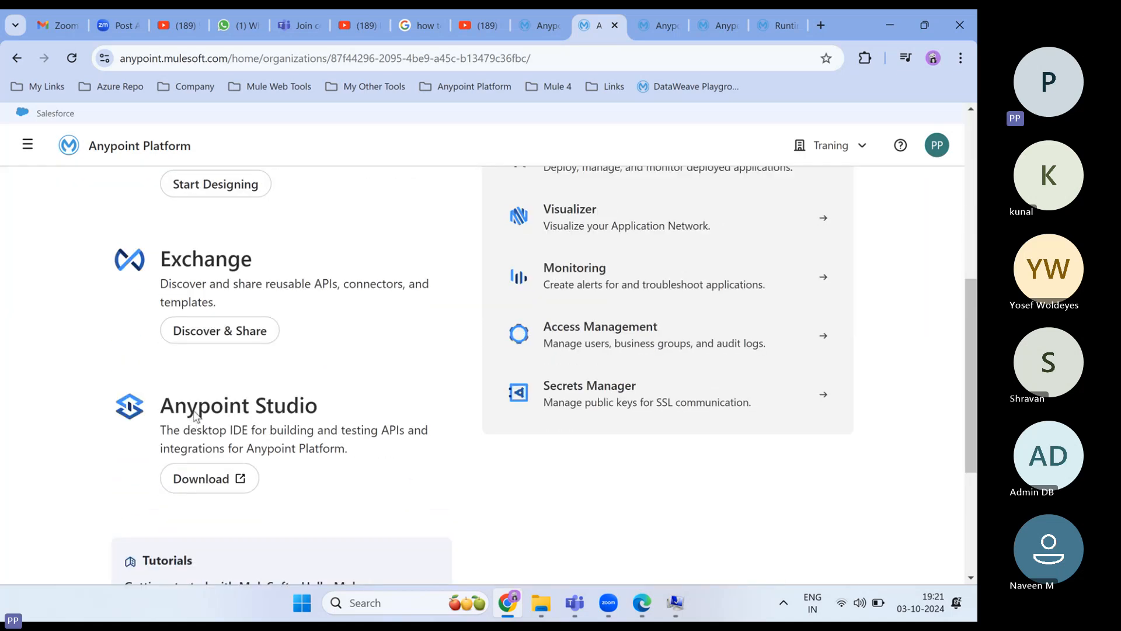
- On the download page, choose Anypoint Studio and Mule, Latest version, and Windows
left_click(202, 486)
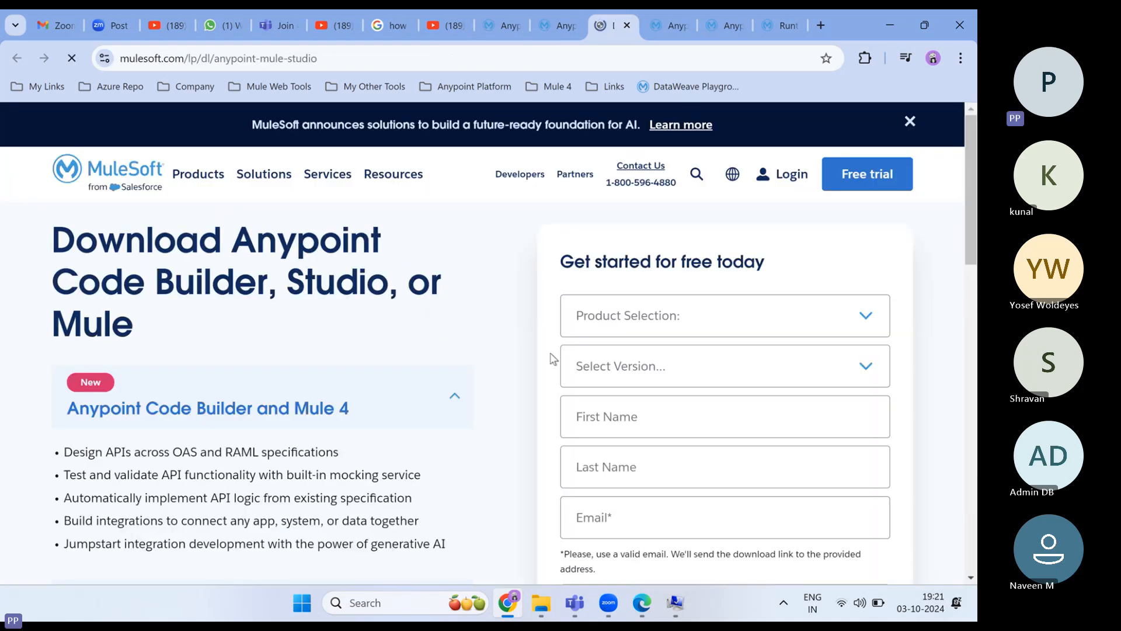
scroll(630, 338, "down", 3)
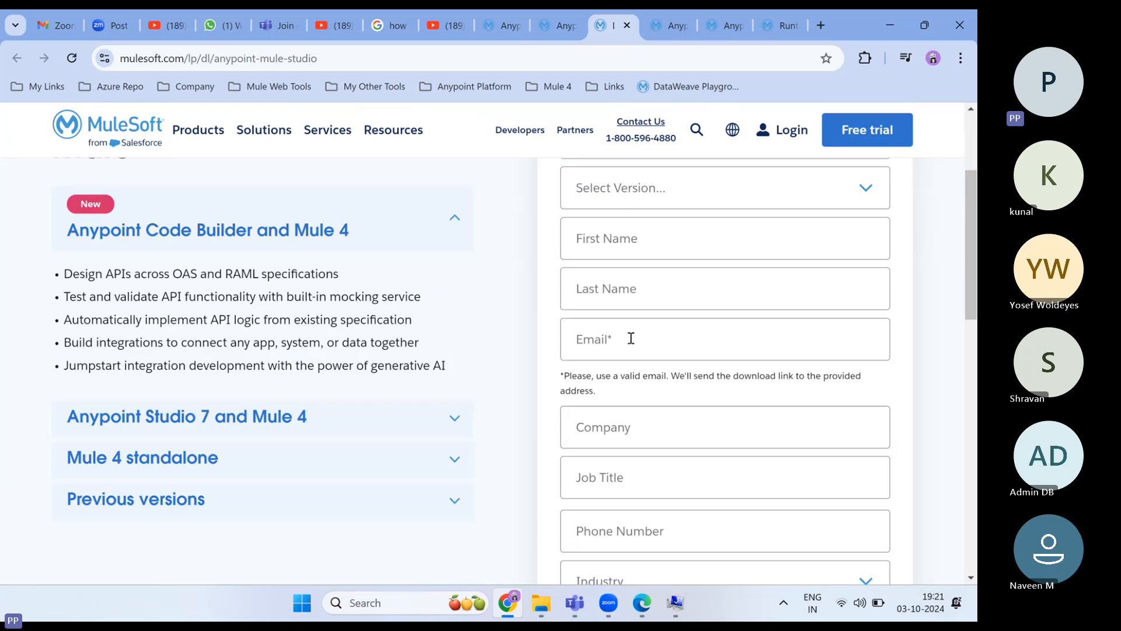
scroll(630, 336, "down", 4)
scroll(628, 343, "up", 8)
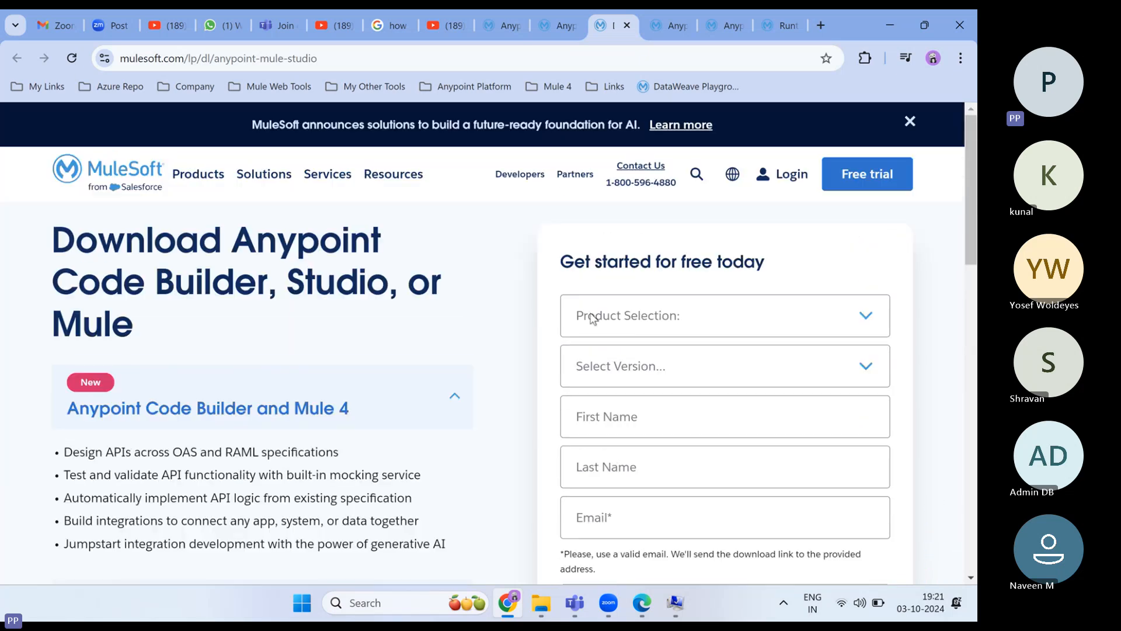
left_click(602, 320)
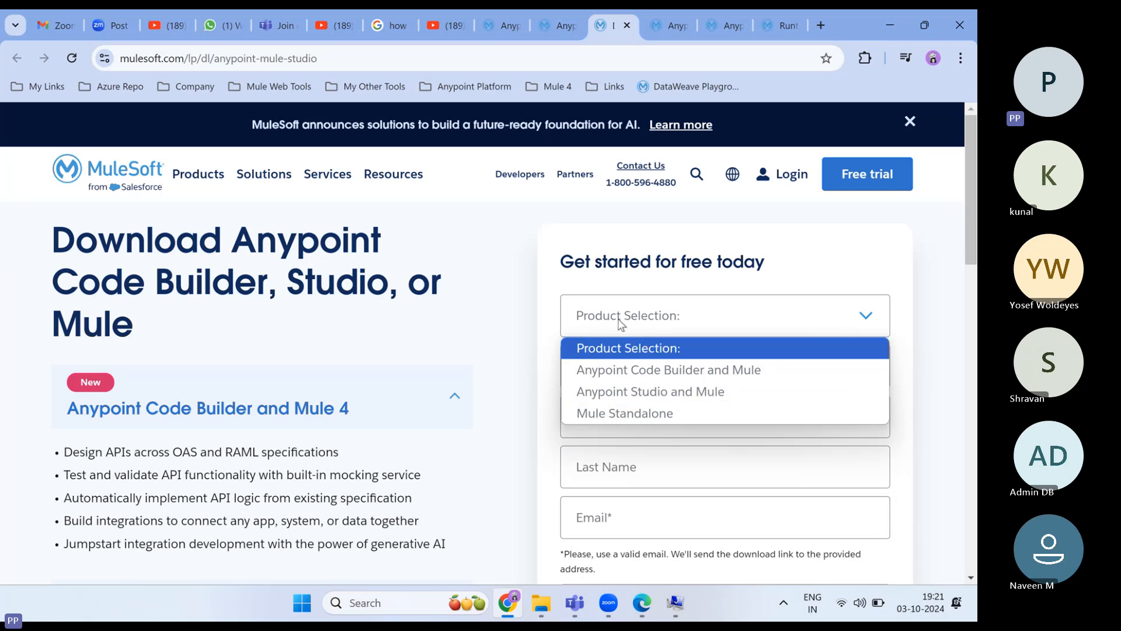
left_click(646, 322)
left_click(646, 322)
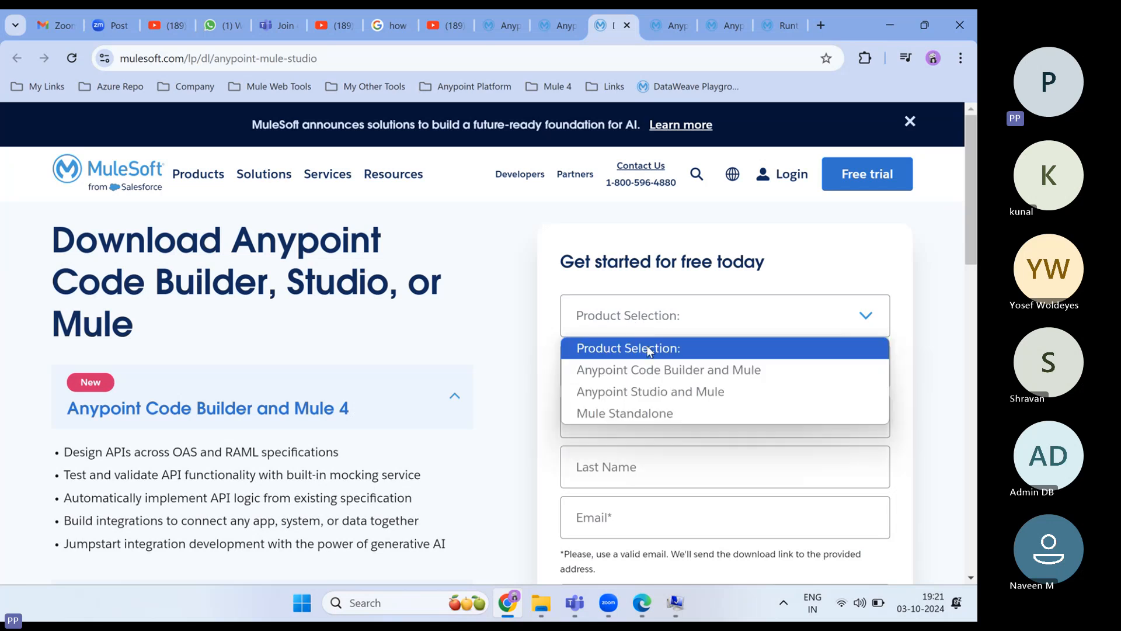
left_click(634, 398)
left_click(630, 374)
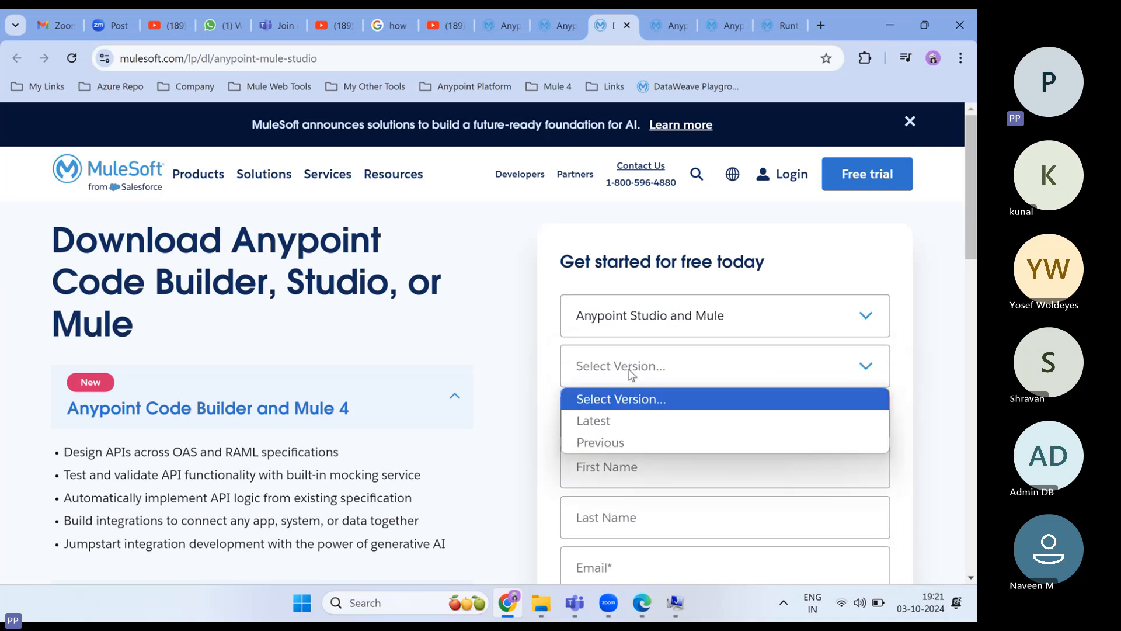
left_click(596, 429)
left_click(613, 417)
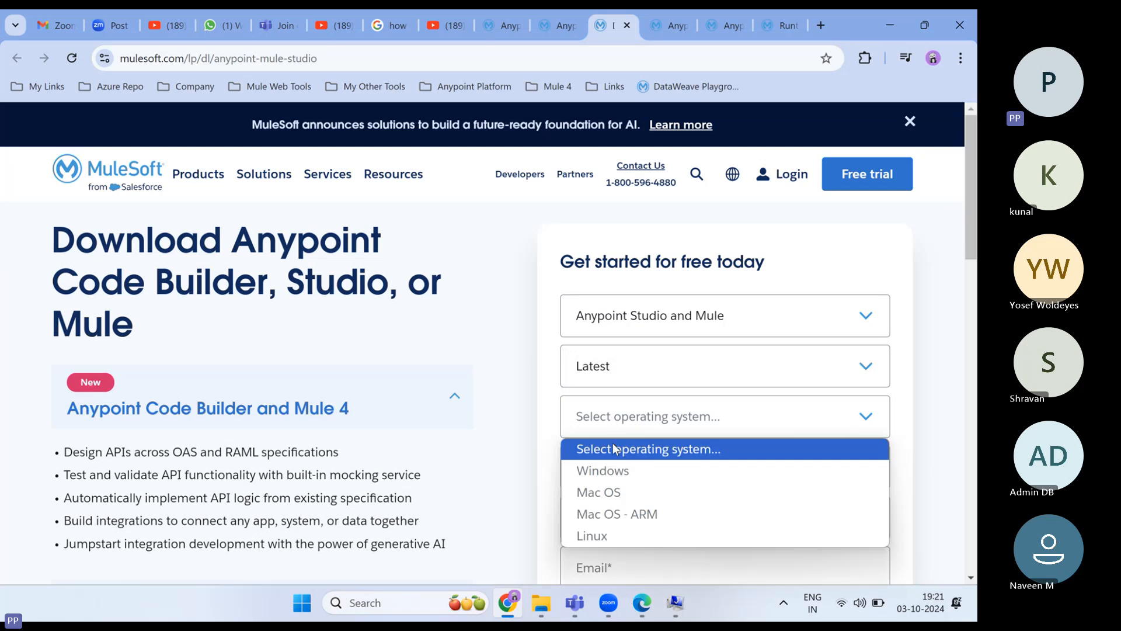
left_click(615, 472)
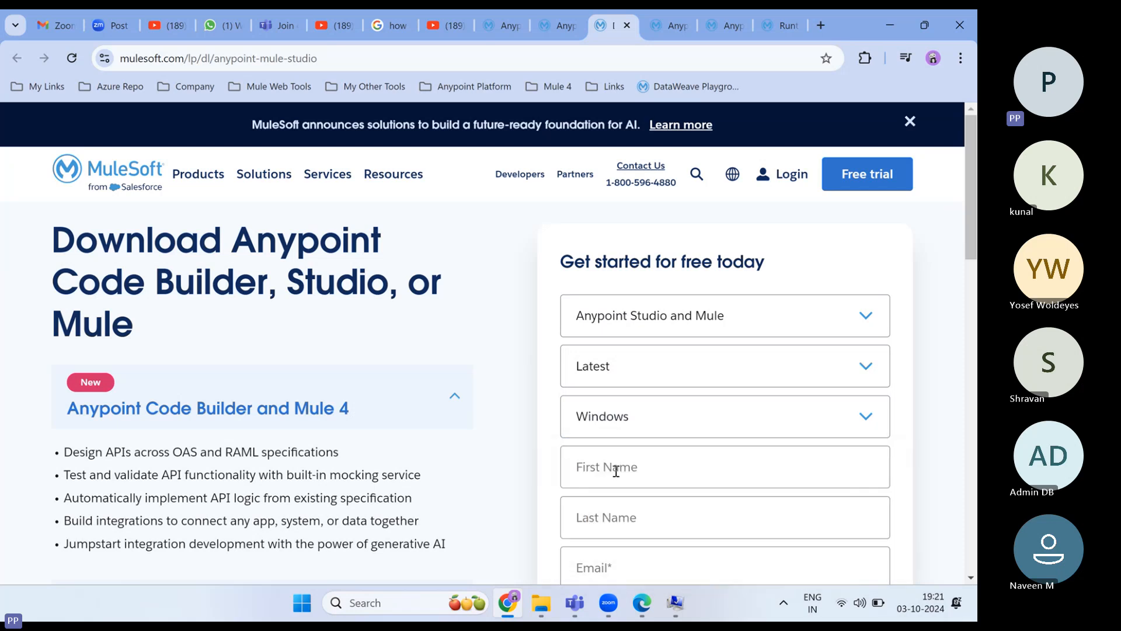
- Fill in the first and last name, email address, company and job title
left_click(617, 470)
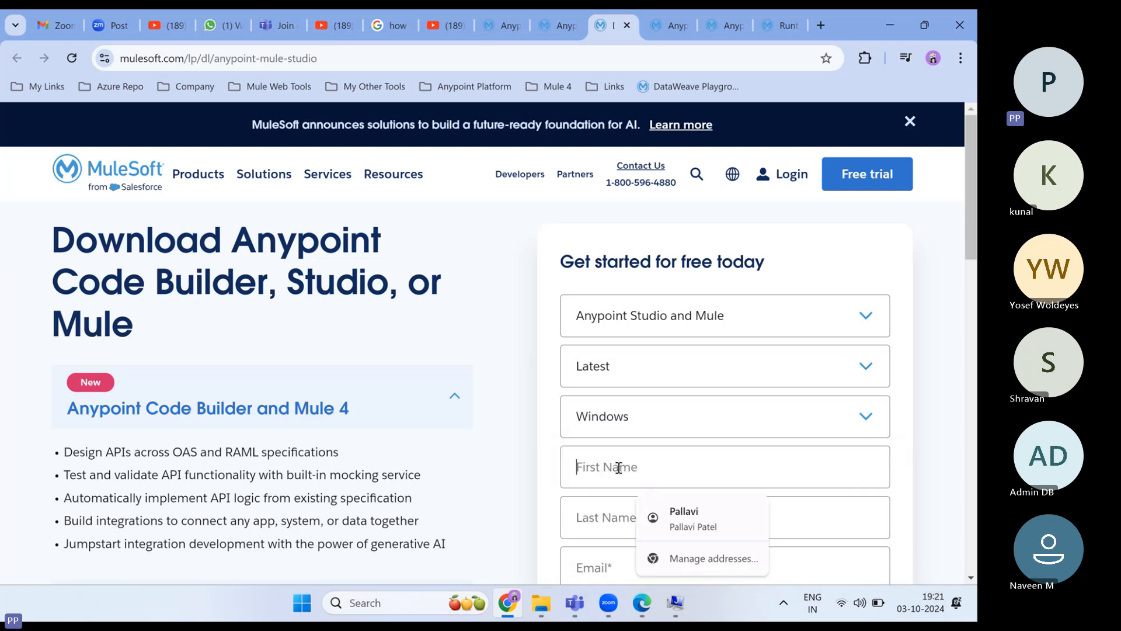
left_click(677, 517)
scroll(622, 503, "down", 2)
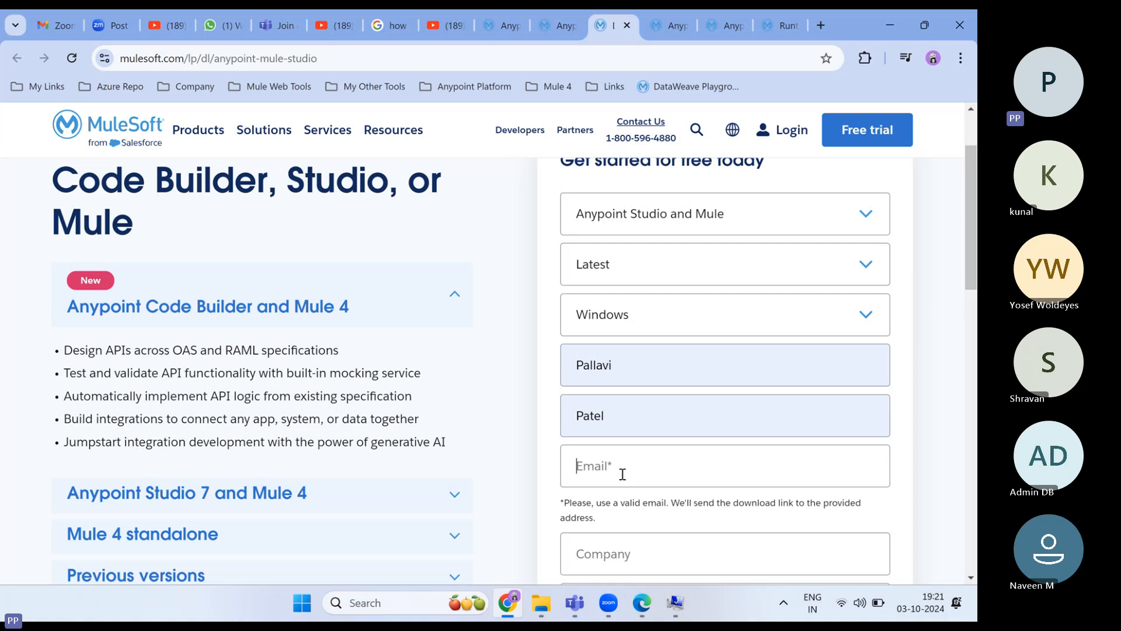
left_click(622, 474)
type("P")
key("BackSpace")
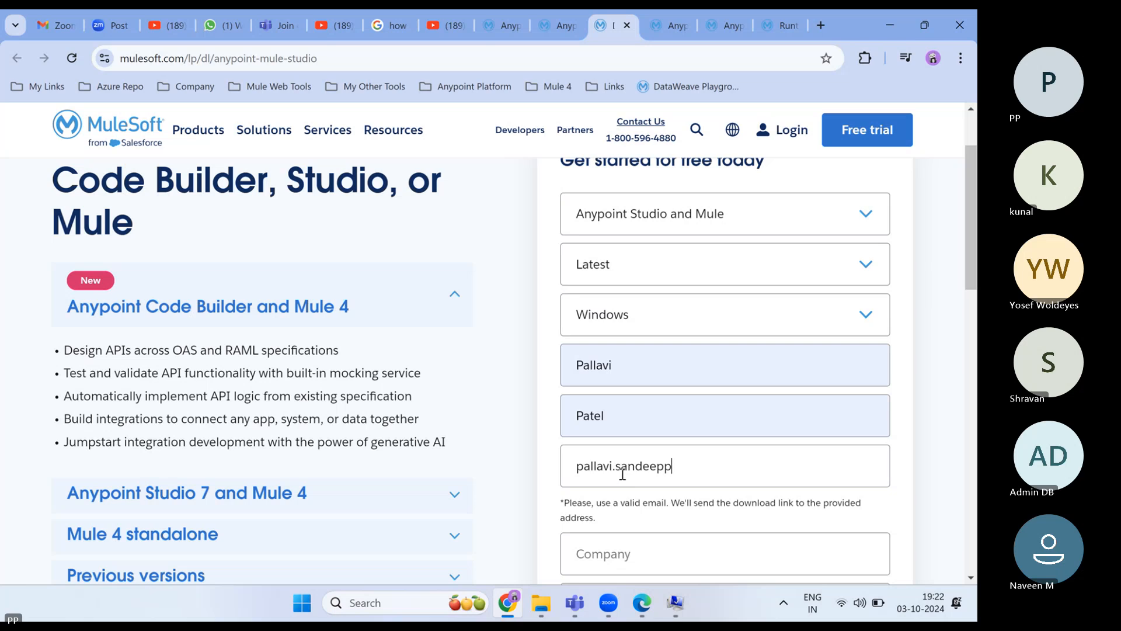
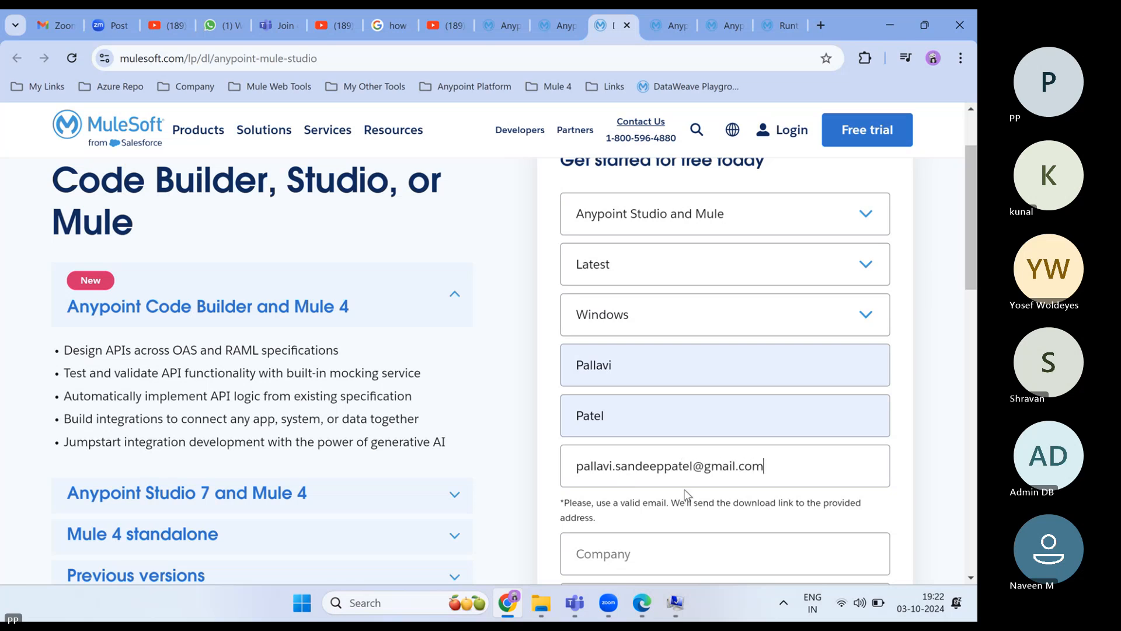
scroll(686, 494, "down", 3)
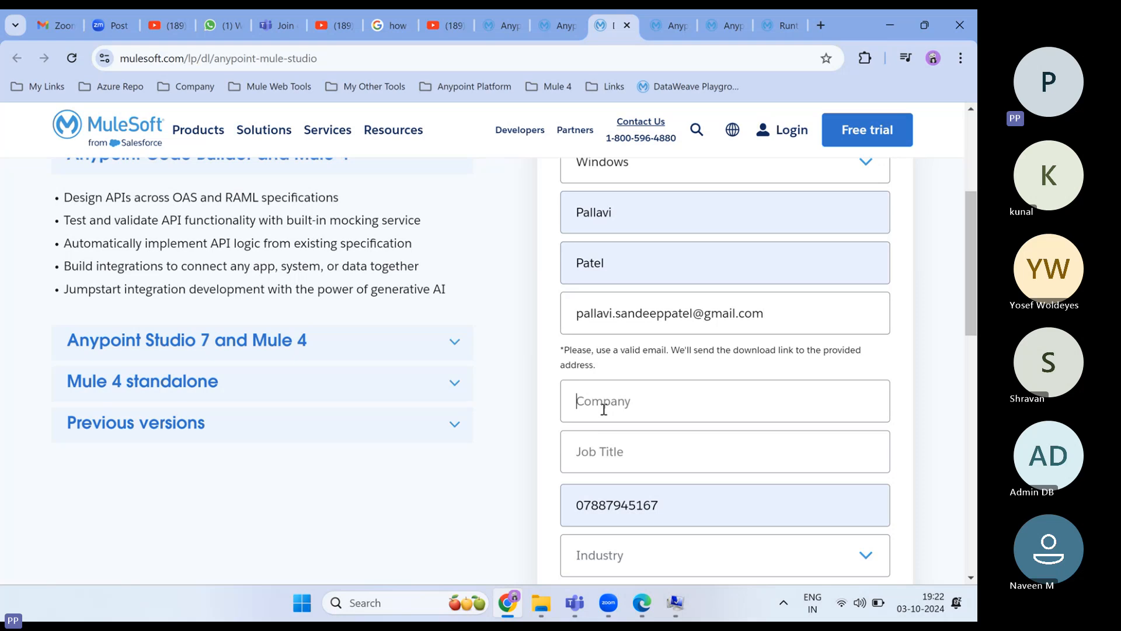
type("traning")
left_click(615, 458)
type("developer")
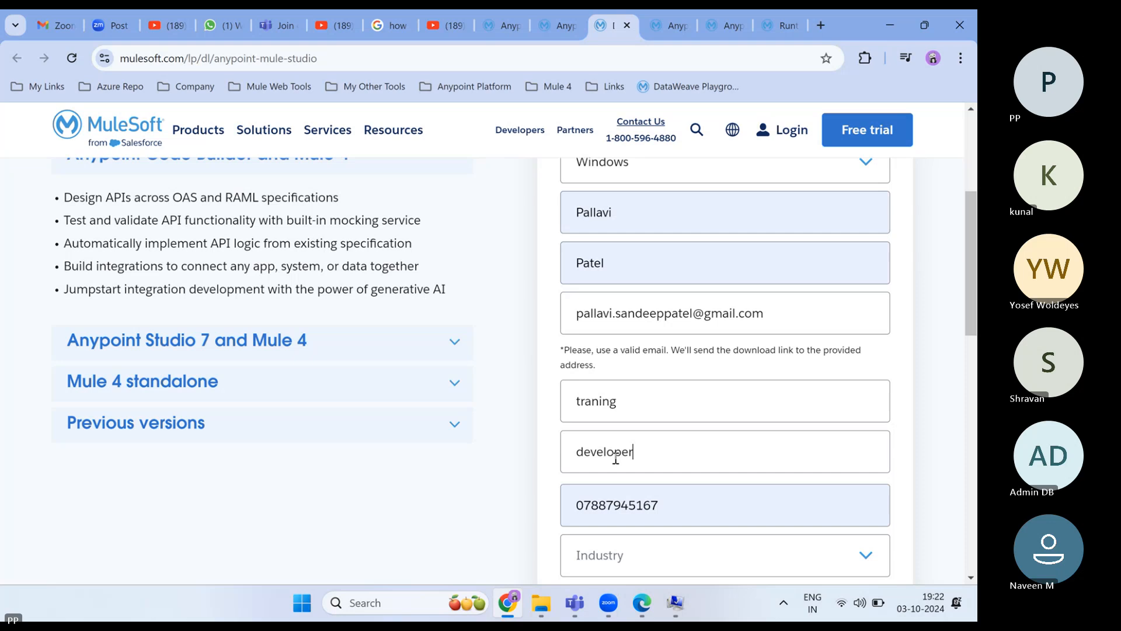
scroll(615, 458, "down", 2)
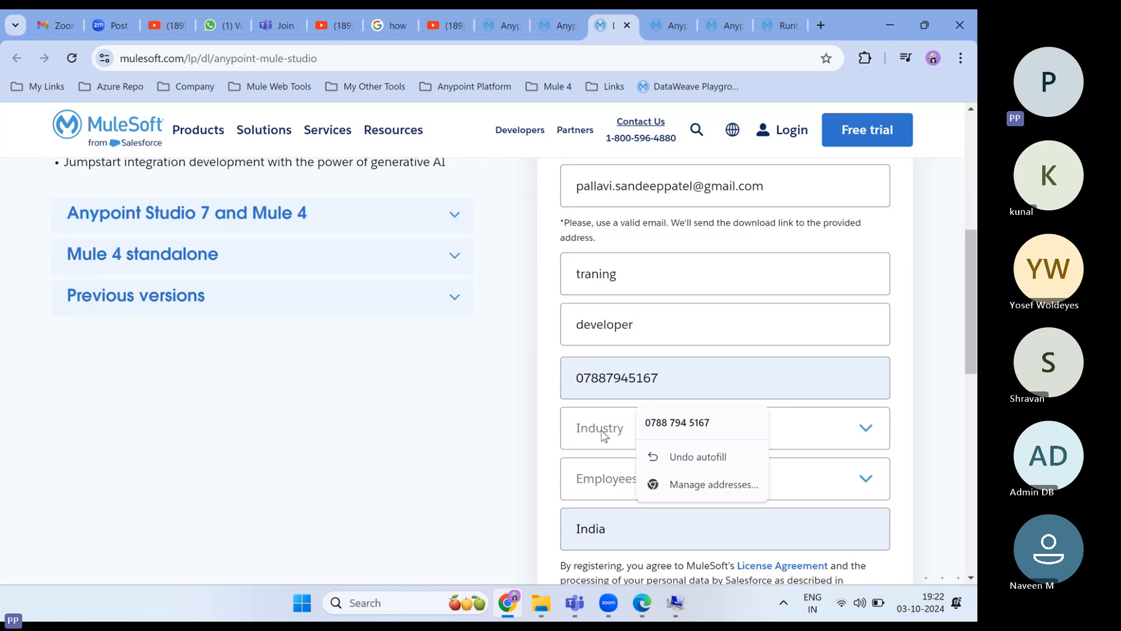
- Set industry to Education and company size to 1 - 20 employees, then submit the form
left_click(605, 433)
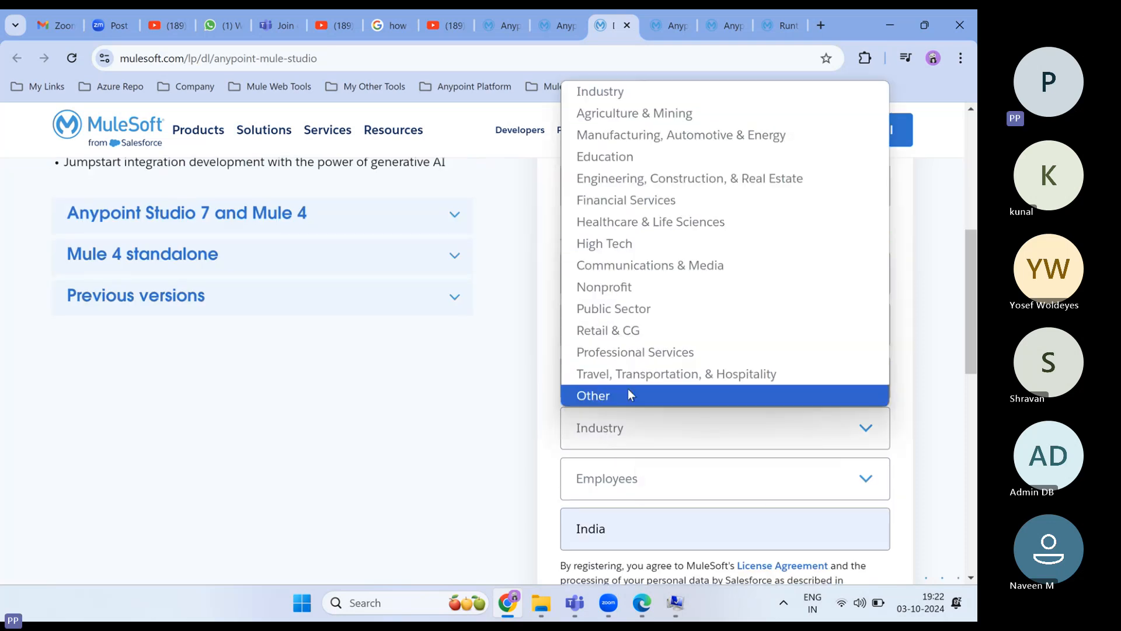
left_click(616, 157)
scroll(625, 458, "down", 1)
left_click(625, 445)
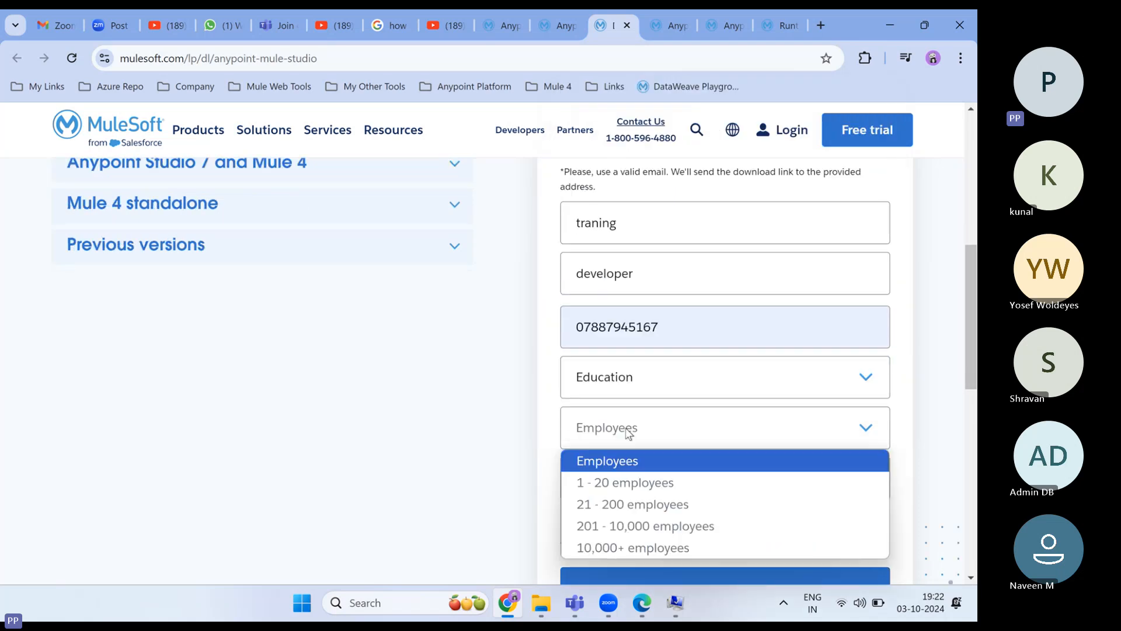
left_click(612, 488)
scroll(643, 455, "down", 2)
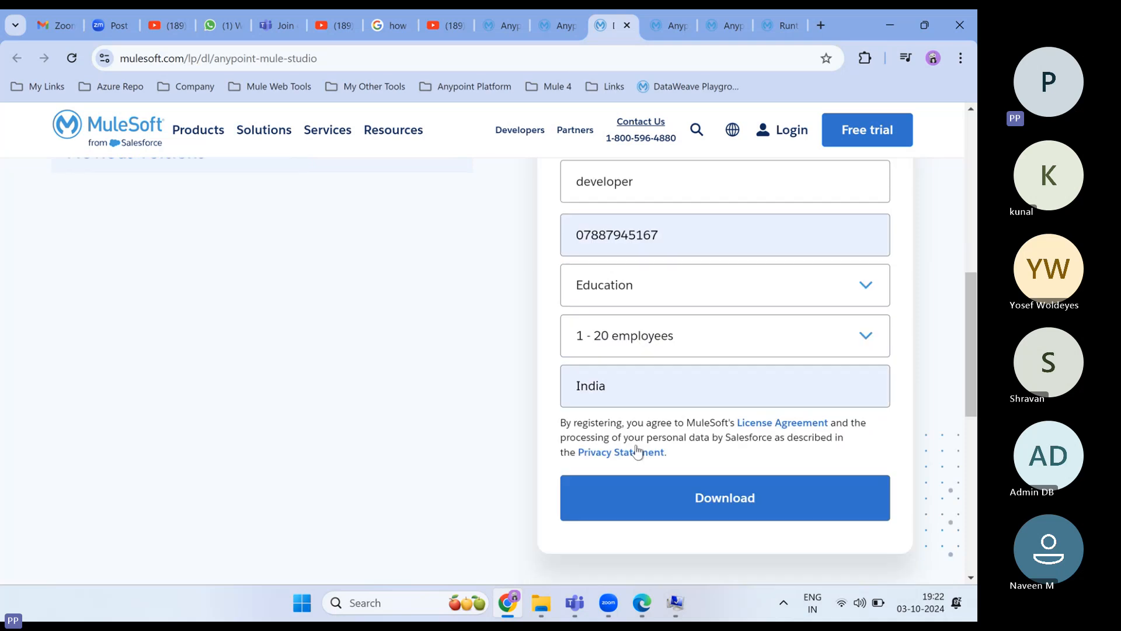
scroll(636, 451, "down", 1)
left_click(726, 464)
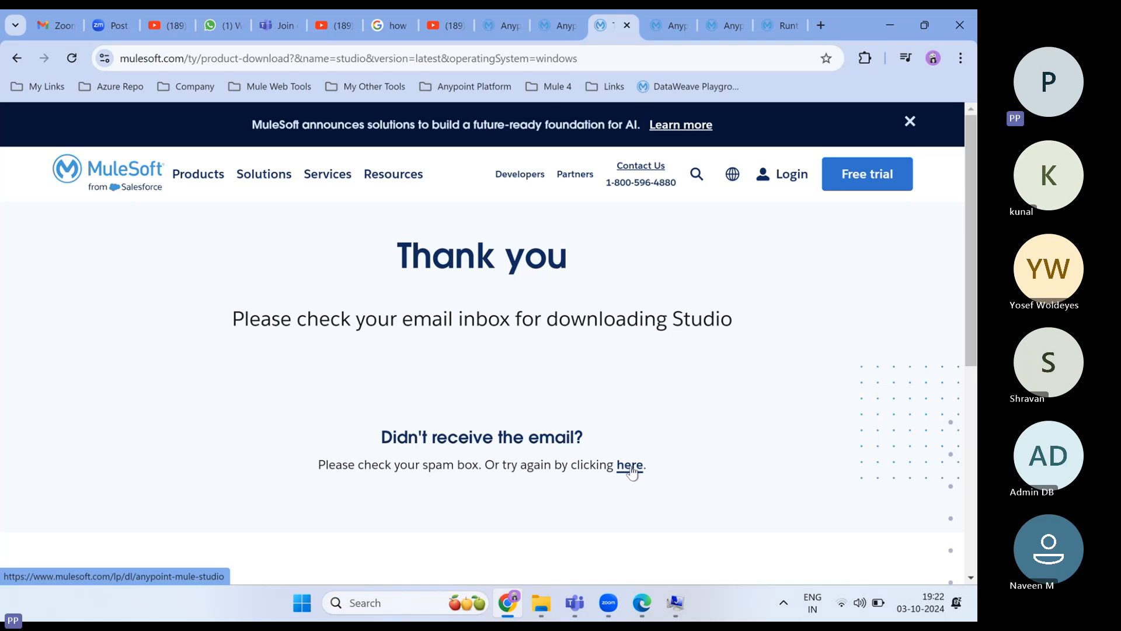
- Refresh the Gmail inbox and open MuleSoft's 'Your download link' email
left_click(631, 470)
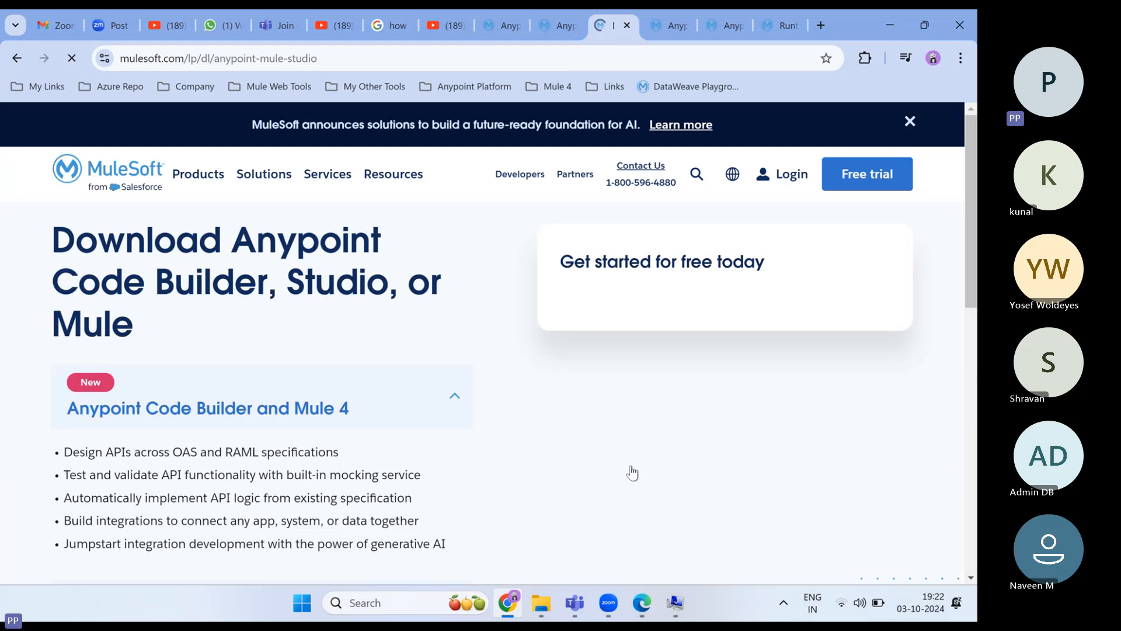
left_click(57, 26)
left_click(100, 224)
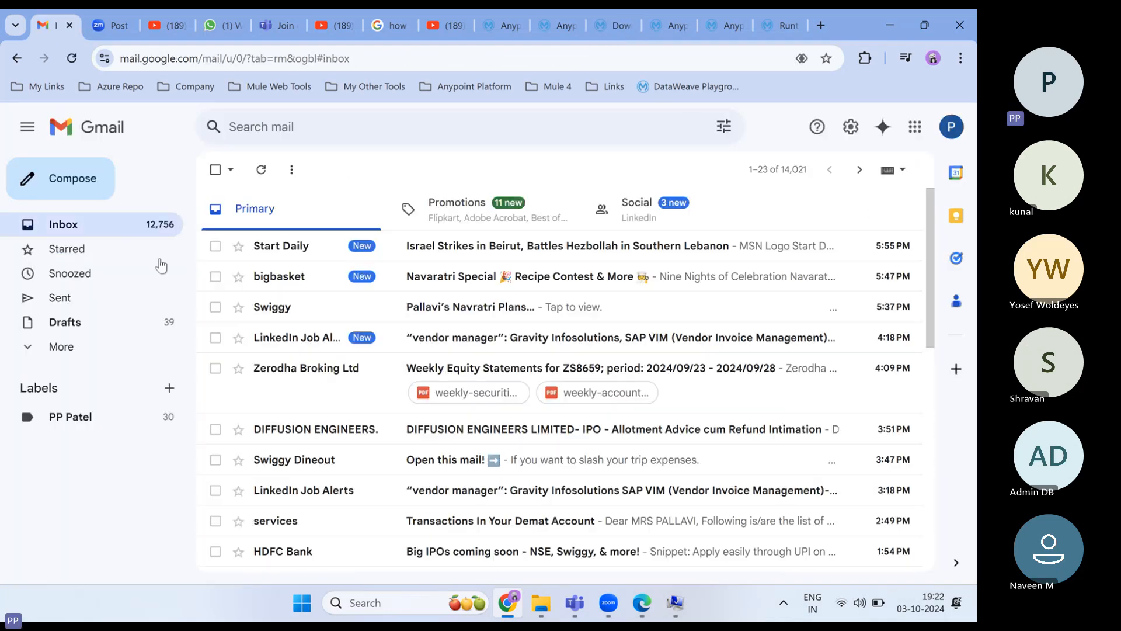
left_click(72, 59)
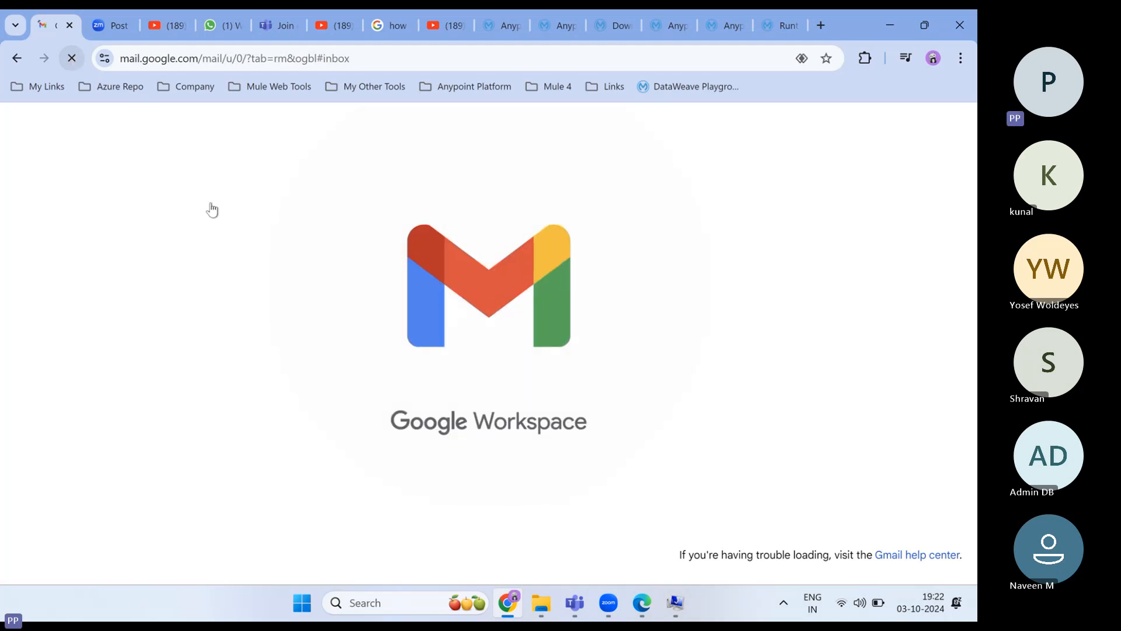
left_click(505, 254)
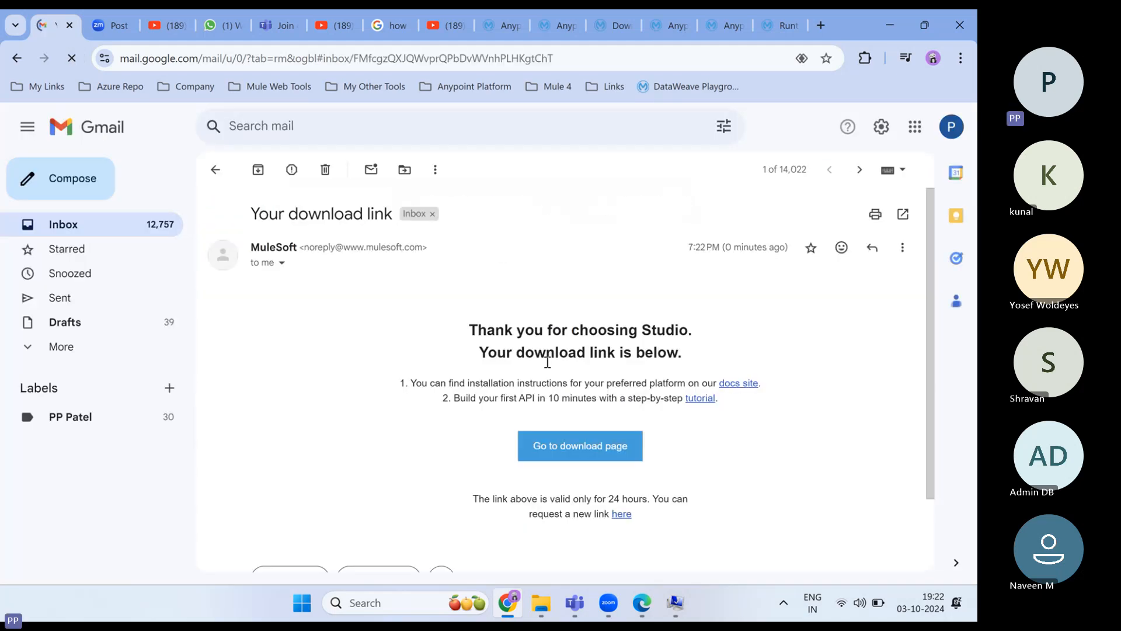
scroll(459, 325, "down", 2)
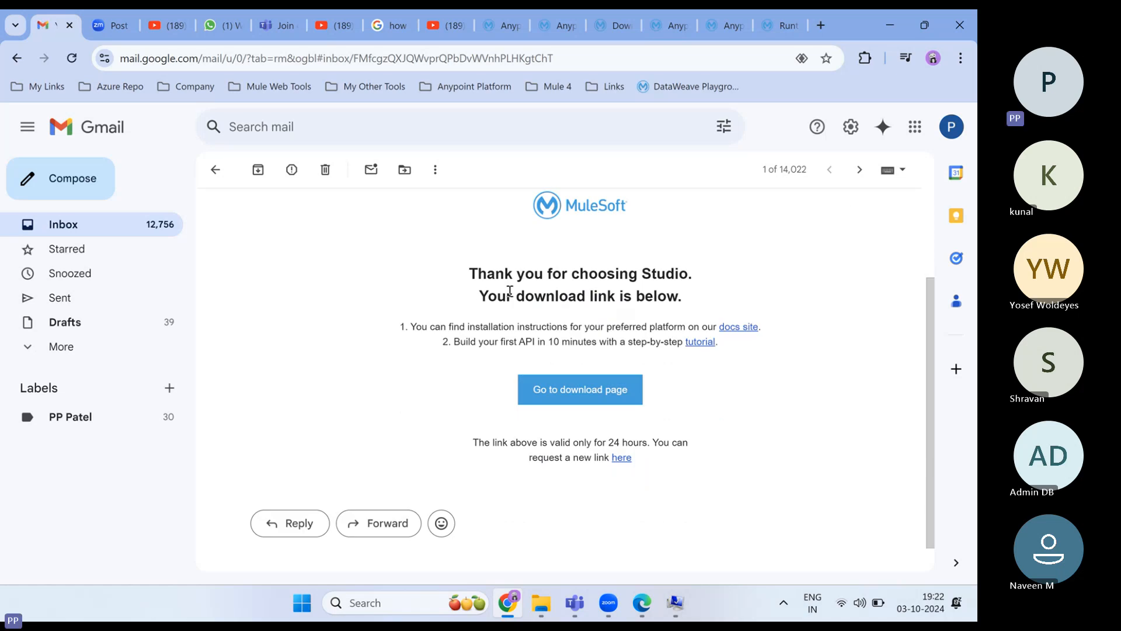
- Follow the email's download page link, start the Studio Windows .zip download, and check its progress
left_click(585, 392)
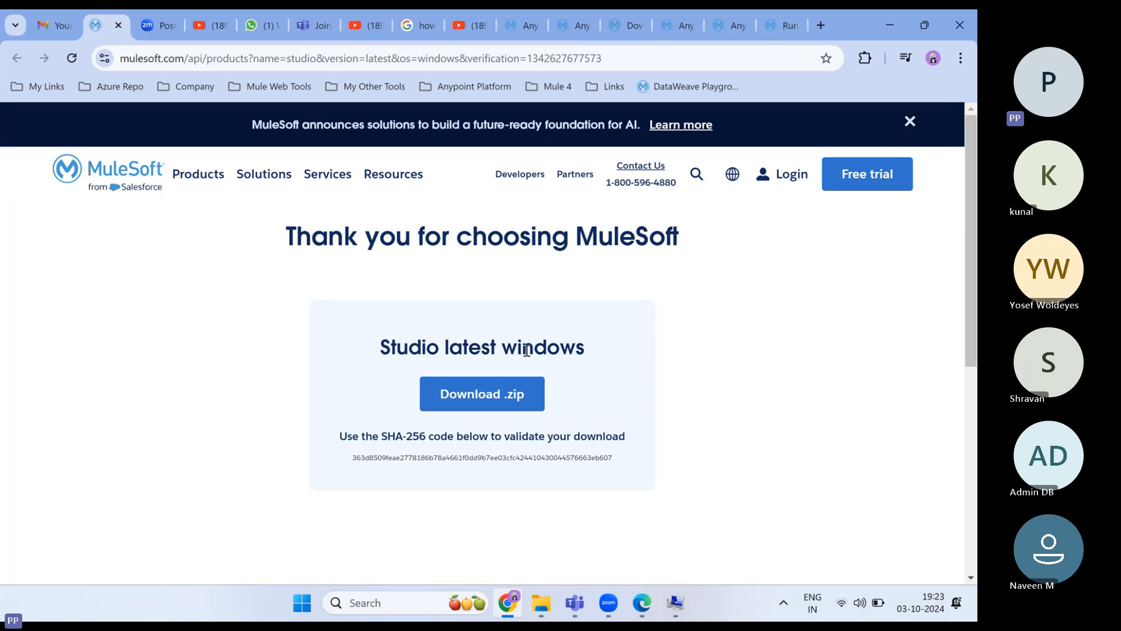
left_click(481, 404)
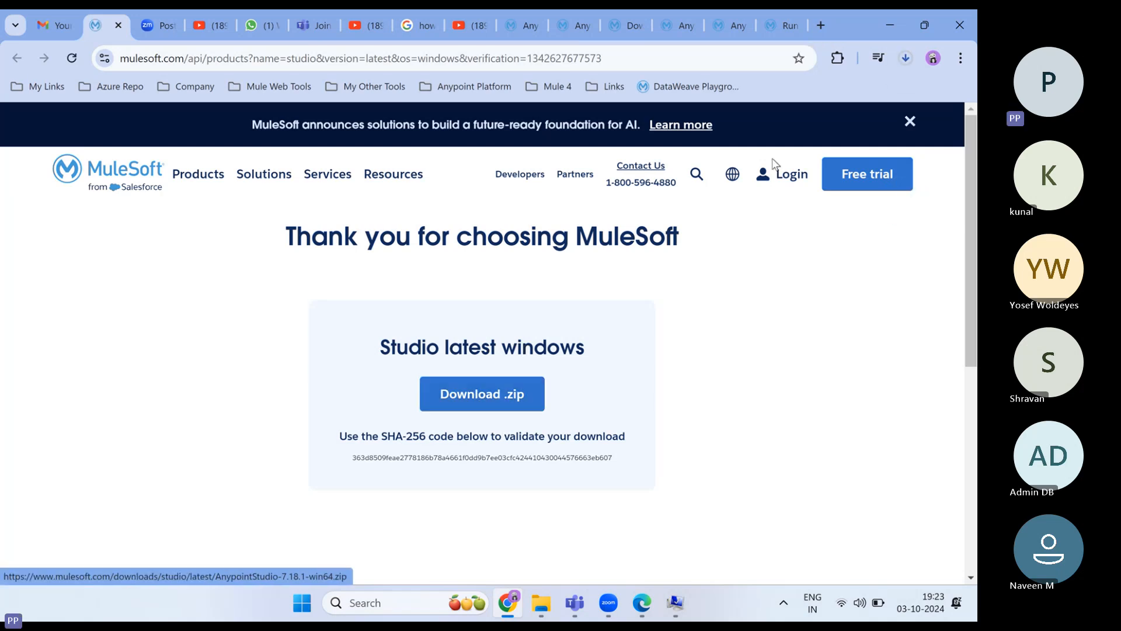
left_click(905, 59)
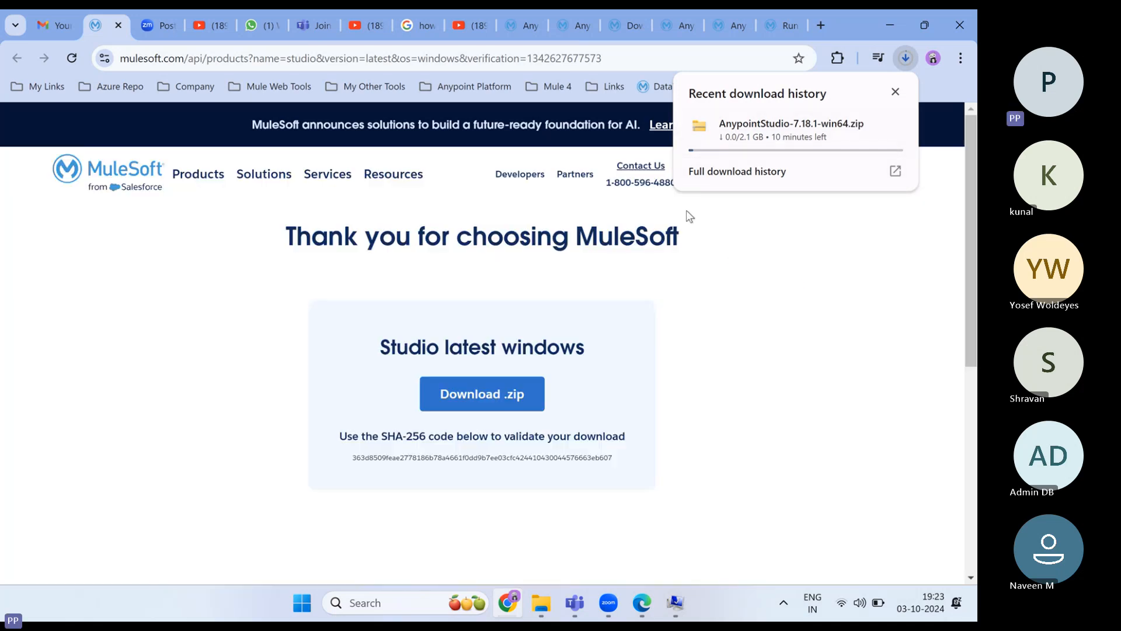
mouse_move(650, 591)
mouse_move(572, 611)
mouse_move(574, 602)
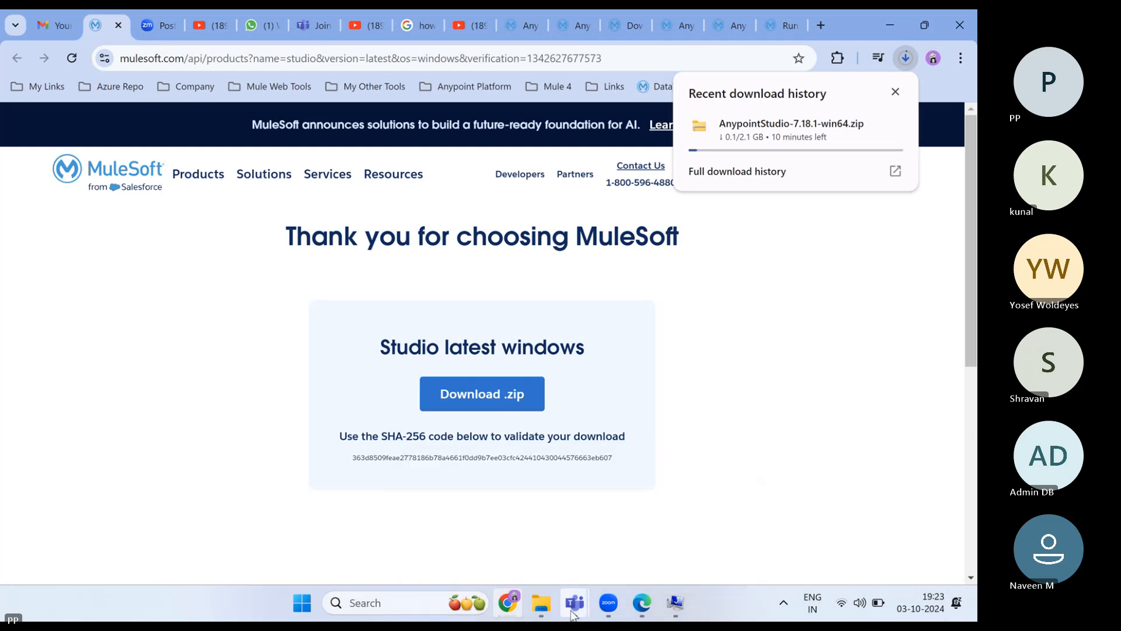
- Mute the mic in the Teams meeting, then return to Chrome to check the zip download progress
left_click(597, 544)
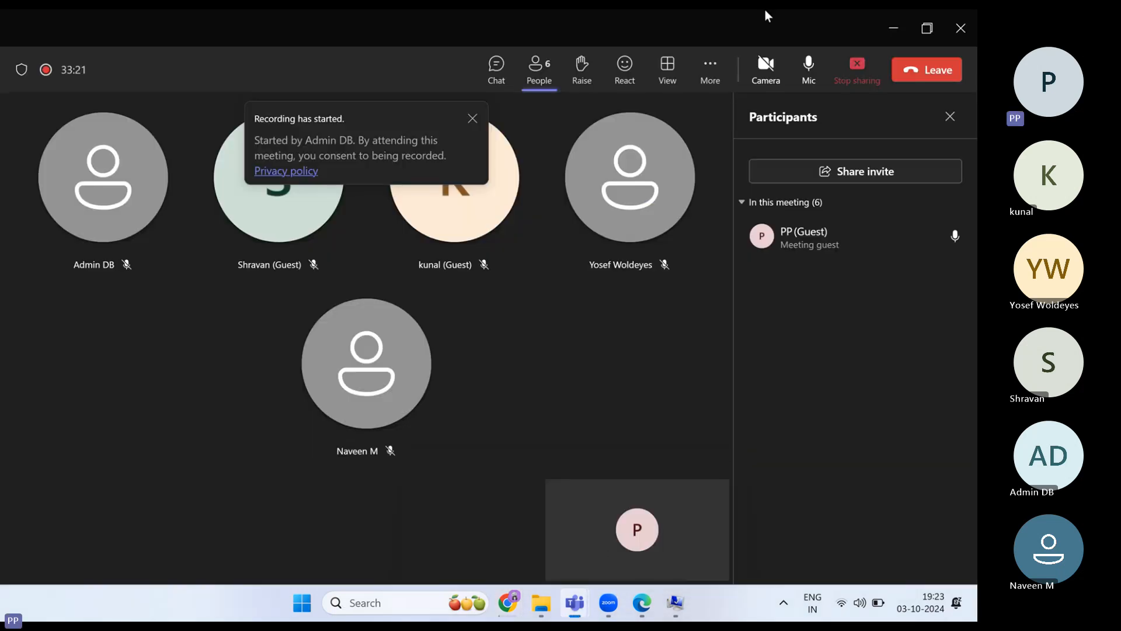
left_click(808, 69)
mouse_move(507, 603)
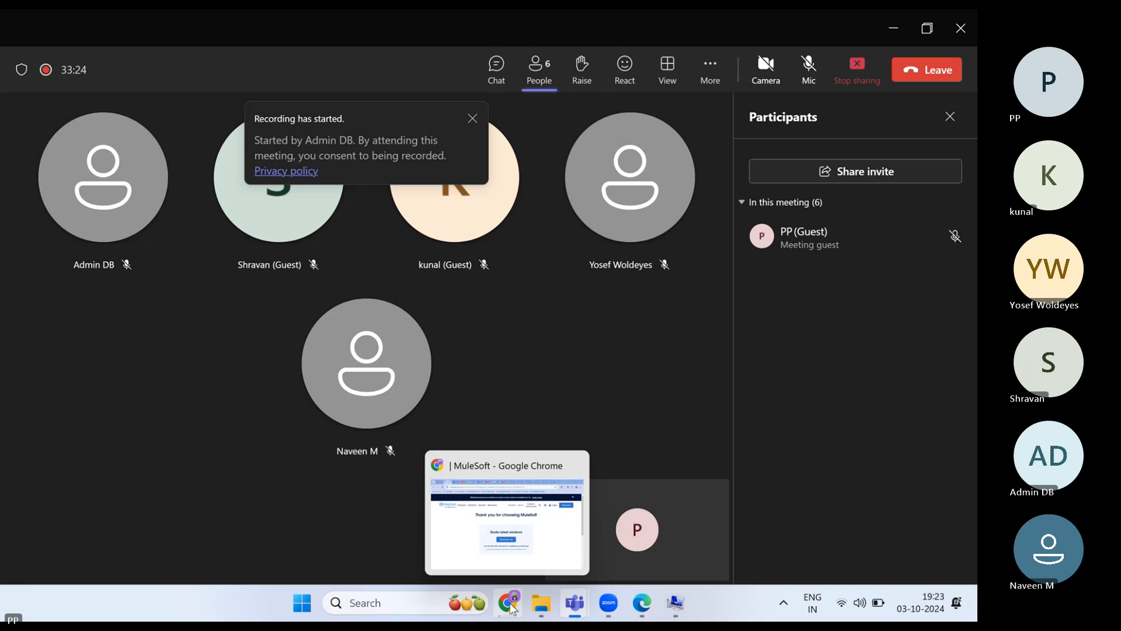
left_click(521, 568)
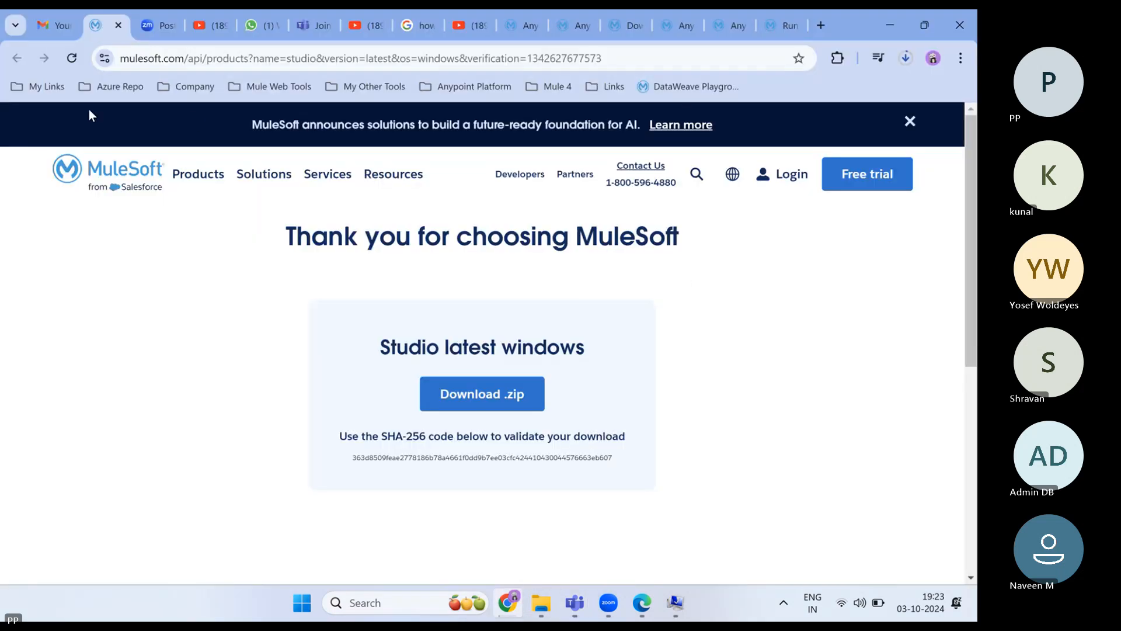
mouse_move(542, 608)
left_click(905, 58)
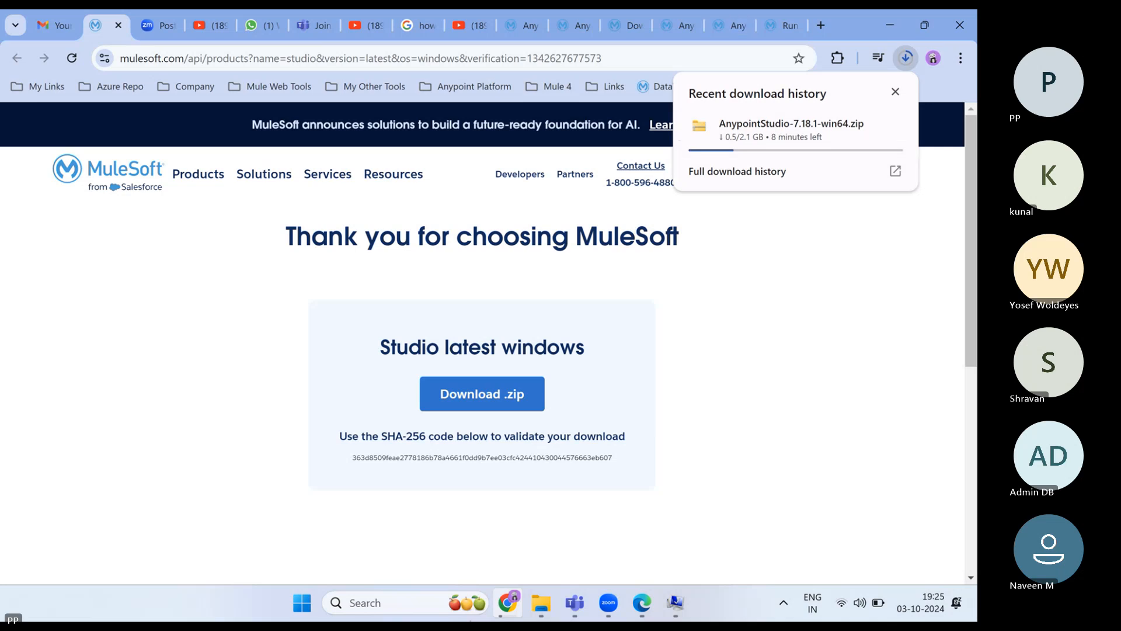
- Unmute the Teams mic, then switch back to Chrome and recheck the Studio download
mouse_move(576, 604)
left_click(639, 517)
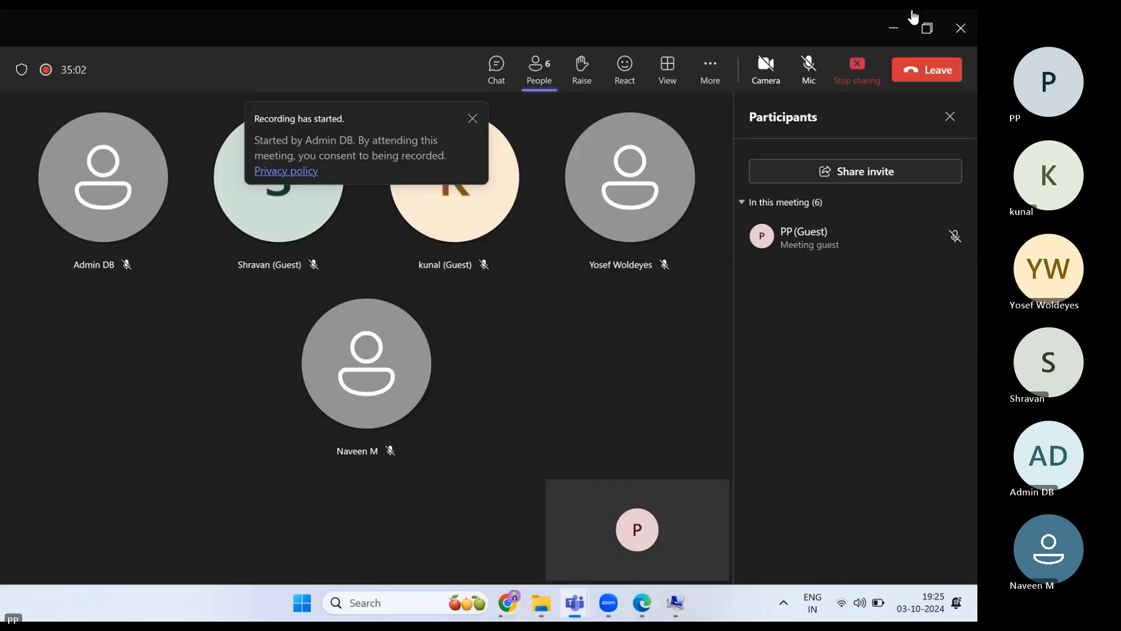
left_click(808, 72)
mouse_move(508, 603)
left_click(544, 527)
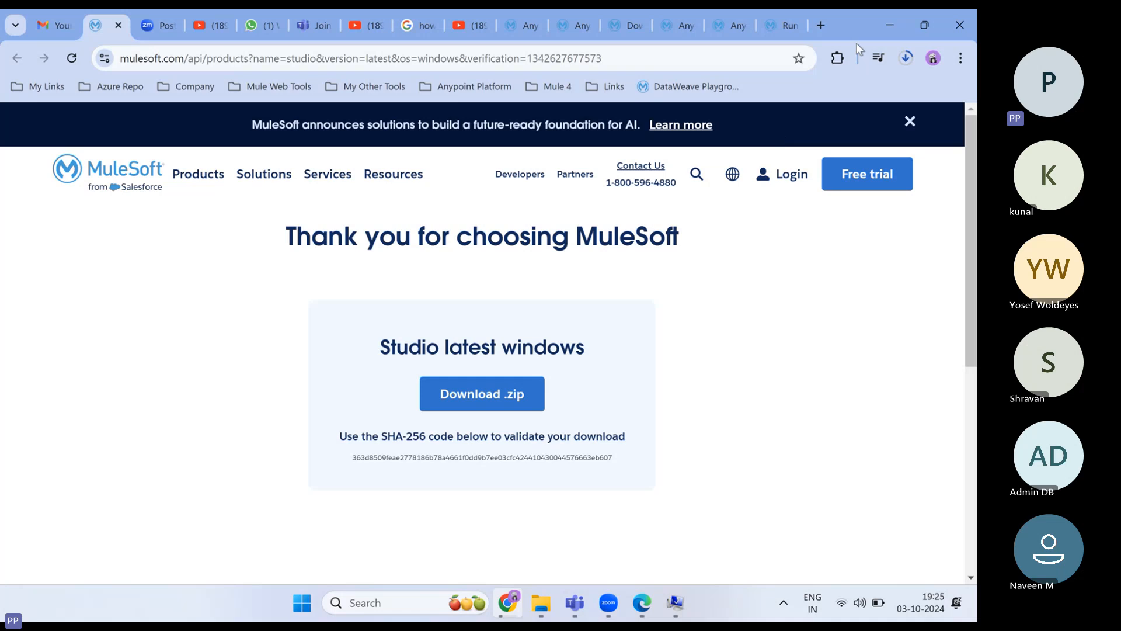
left_click(903, 58)
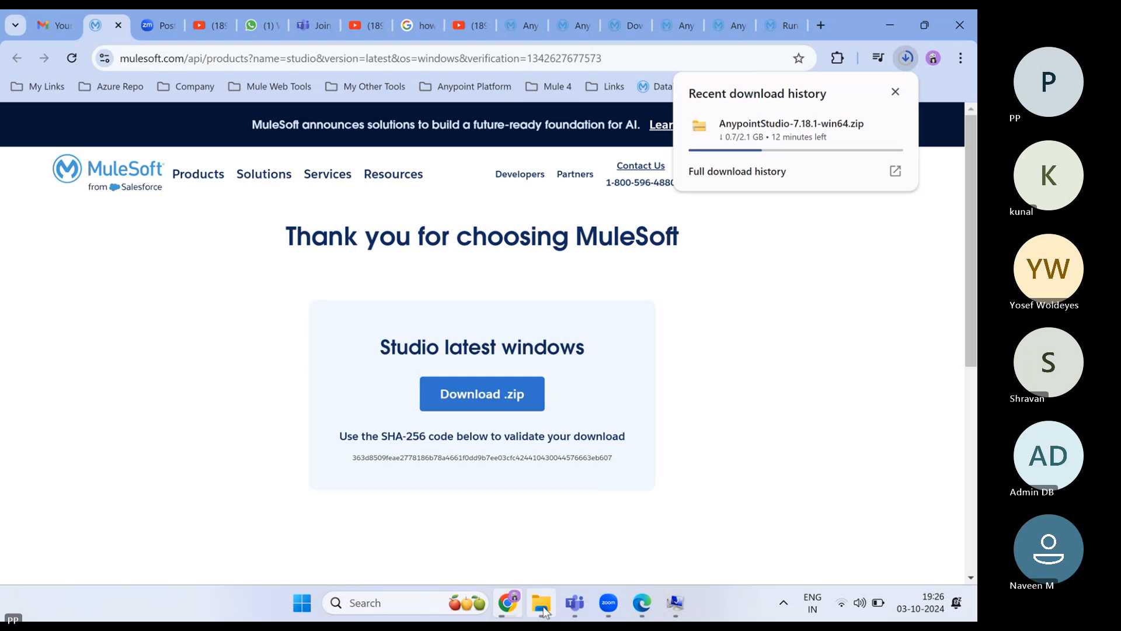
- In the Teams meeting, toggle the mic off and back on, then switch back to Chrome's download page
mouse_move(576, 606)
left_click(656, 543)
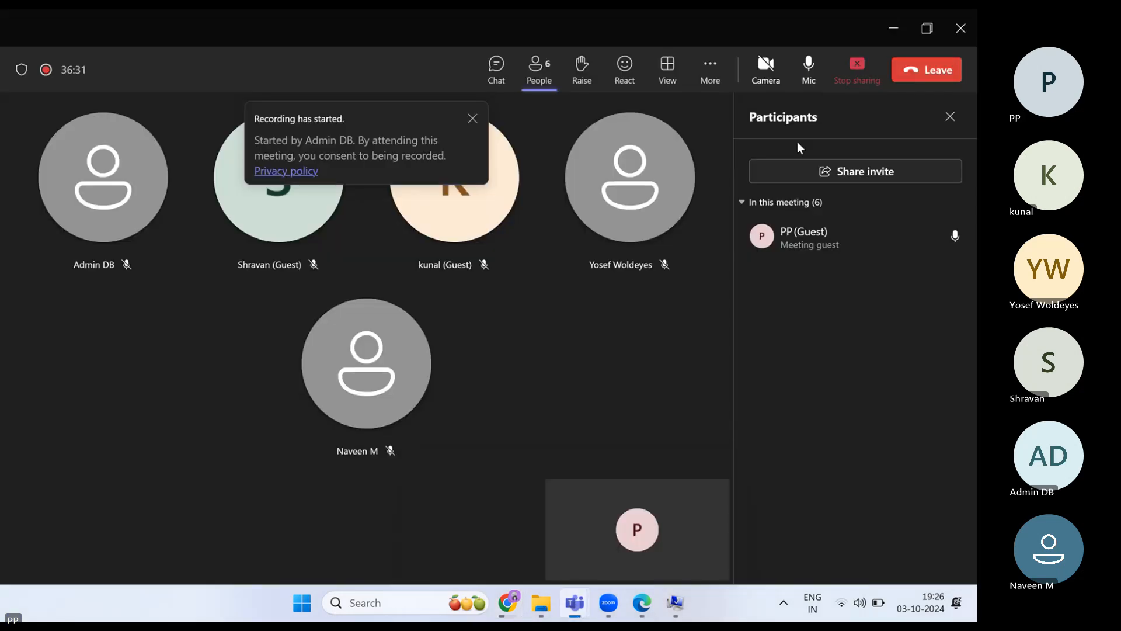
left_click(809, 65)
left_click(805, 65)
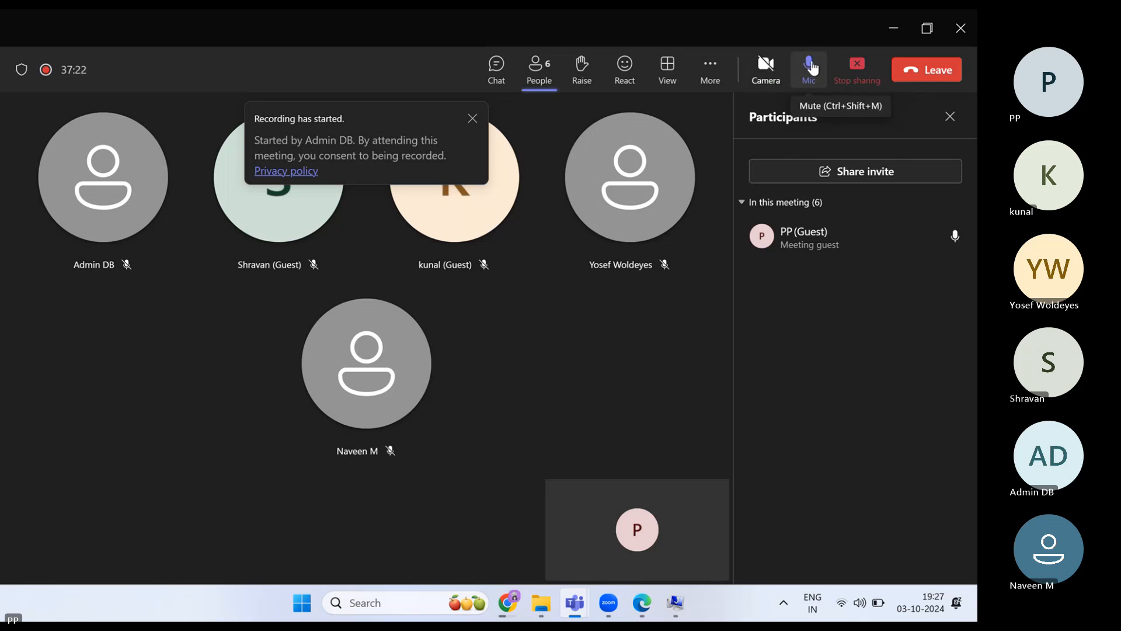
mouse_move(507, 602)
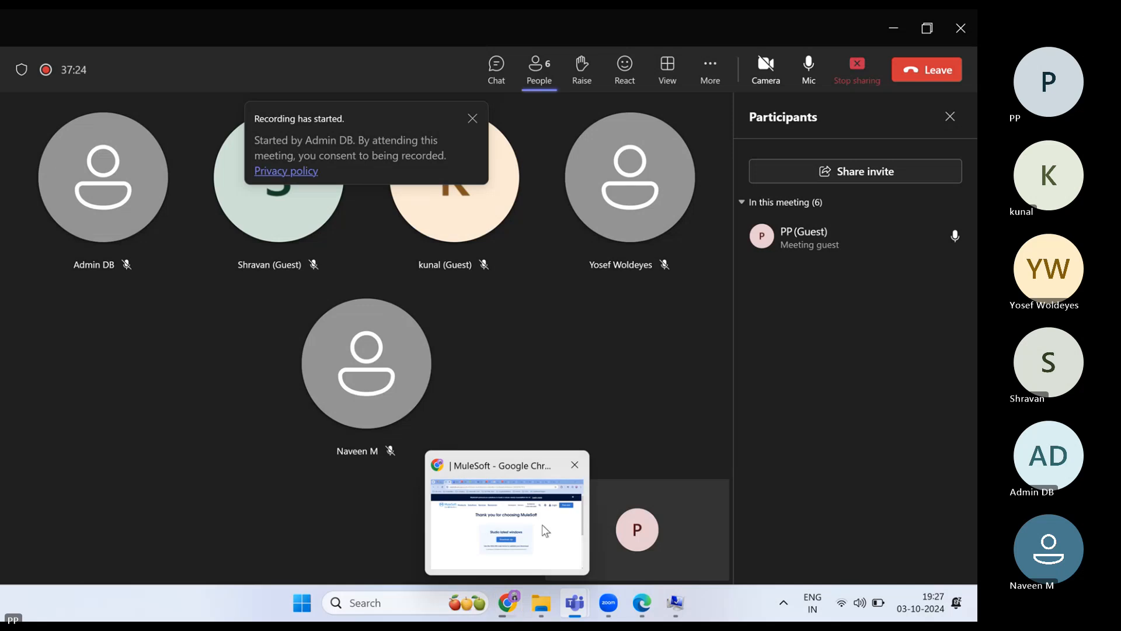
left_click(543, 526)
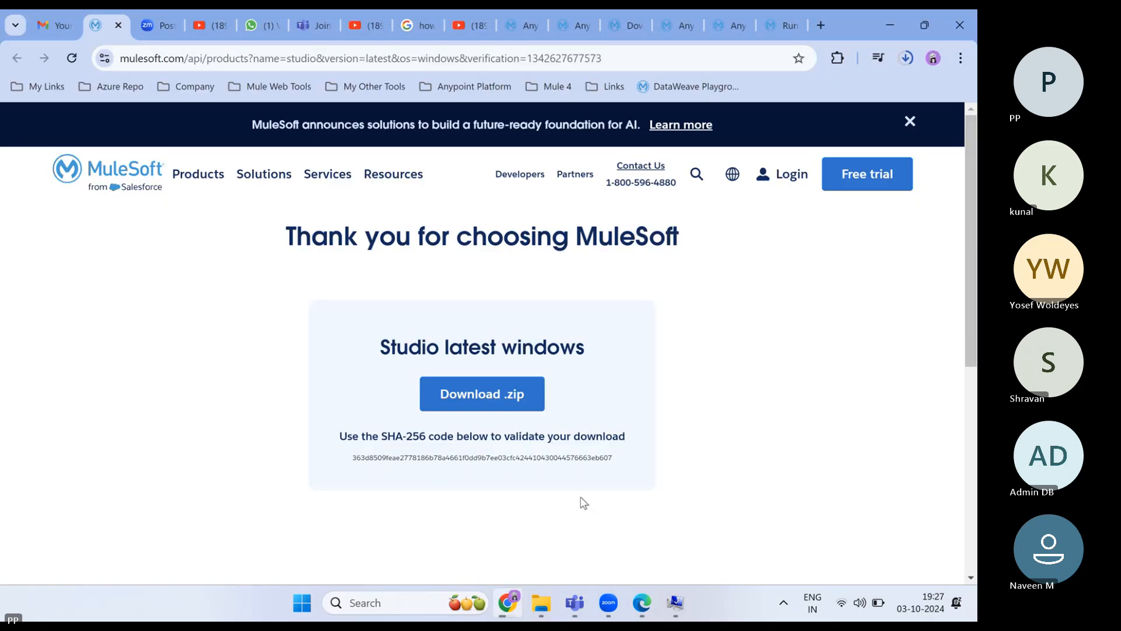
- Open Chrome's download history to follow AnypointStudio-7.18.1-win64.zip, now at 1.1 of 2.1 GB
left_click(906, 61)
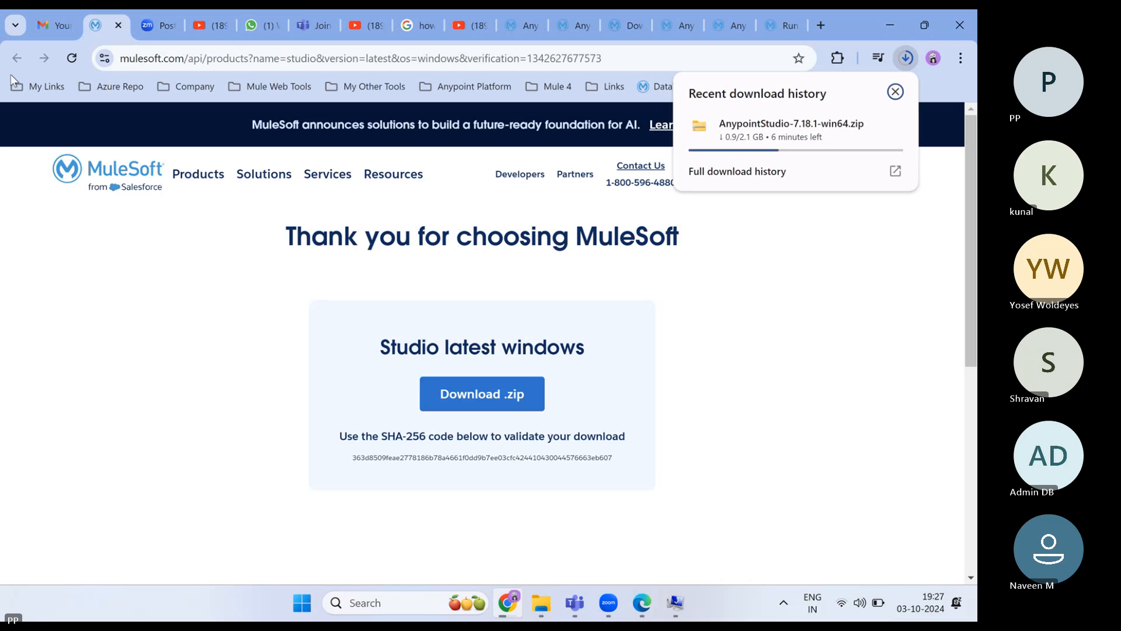
mouse_move(777, 274)
mouse_move(538, 608)
- Bring the recording Teams meeting back to the front and mute your microphone
mouse_move(575, 603)
left_click(662, 521)
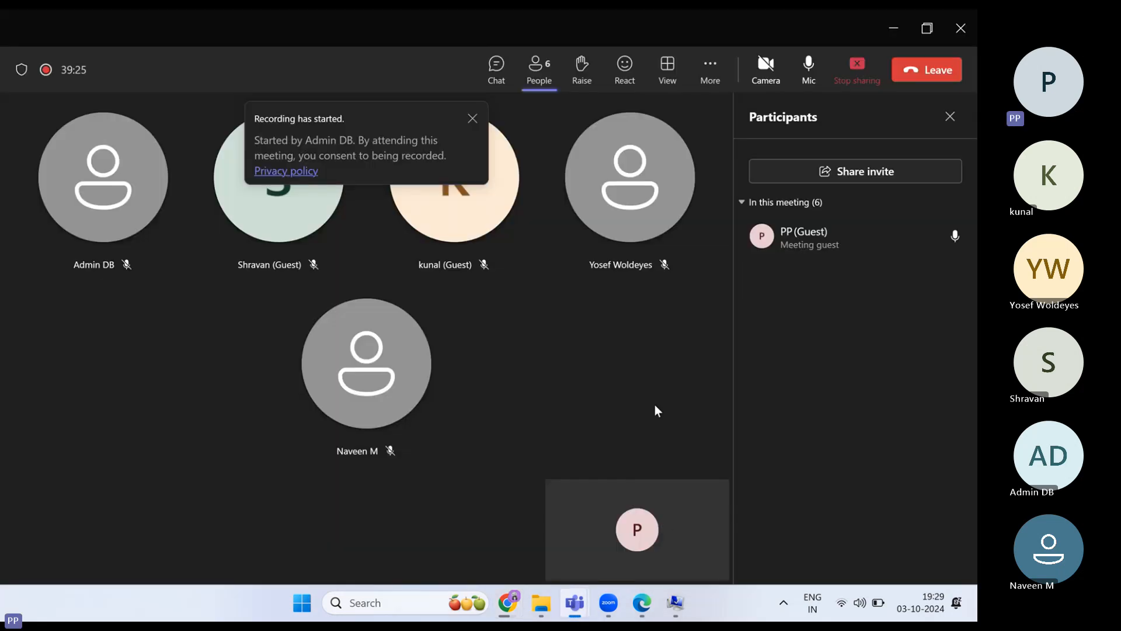
left_click(816, 81)
- Switch back to the MuleSoft download page and check the zip's progress: 1.4 of 2.1 GB, four minutes left
mouse_move(507, 603)
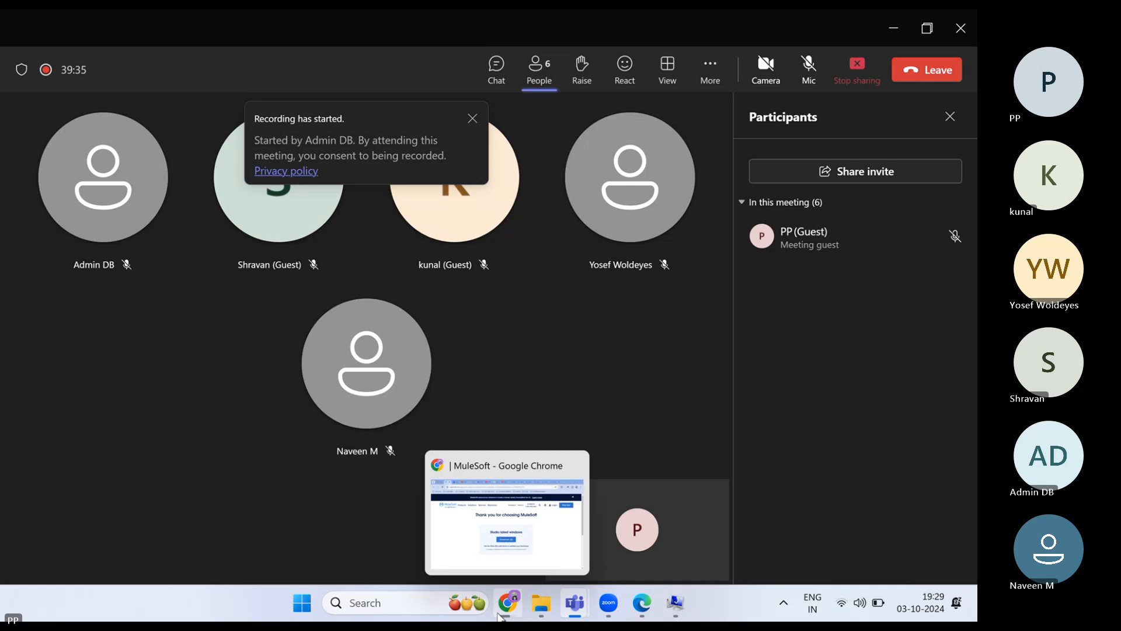
left_click(549, 545)
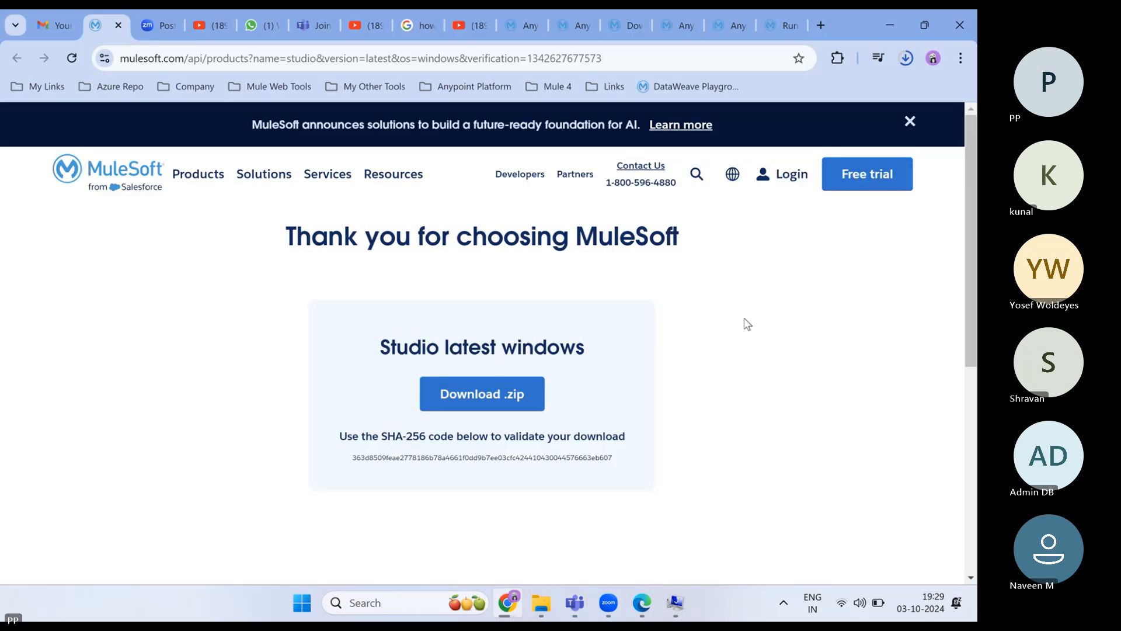
left_click(904, 58)
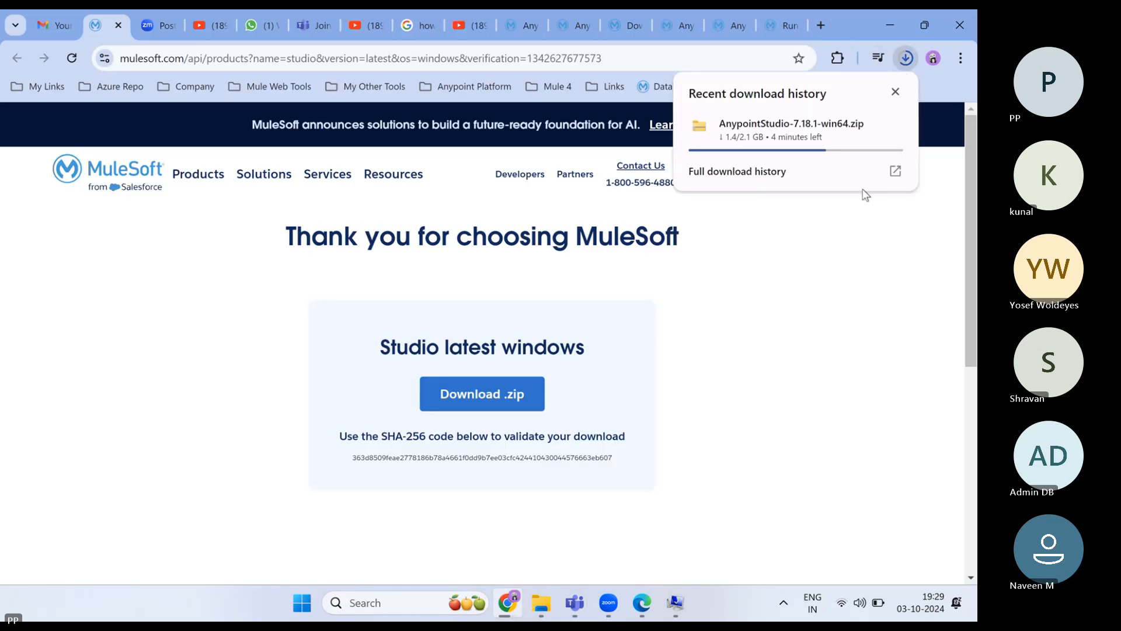
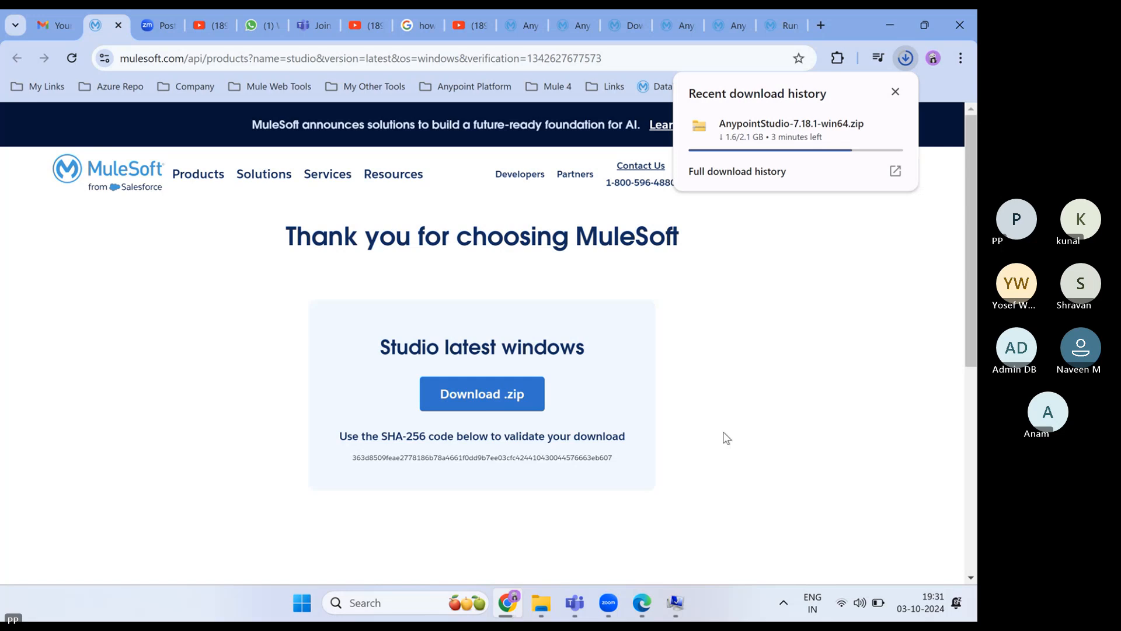
- Copy the Anypoint Platform sign-up page URL from the address bar and bring up the Teams meeting
left_click(526, 23)
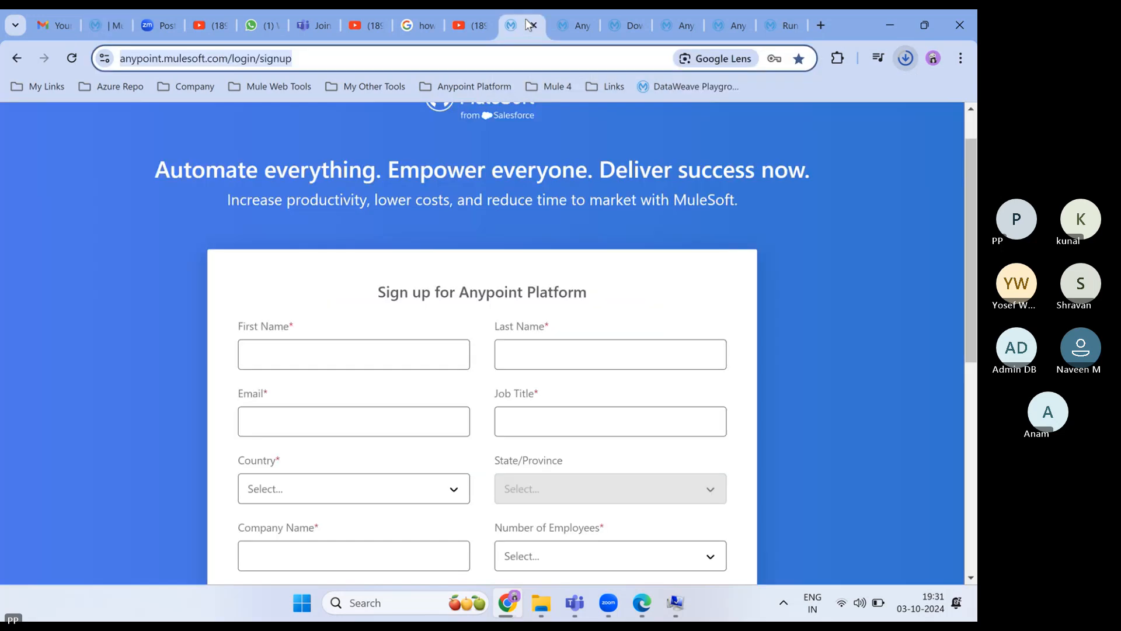
left_click(564, 28)
scroll(439, 349, "up", 5)
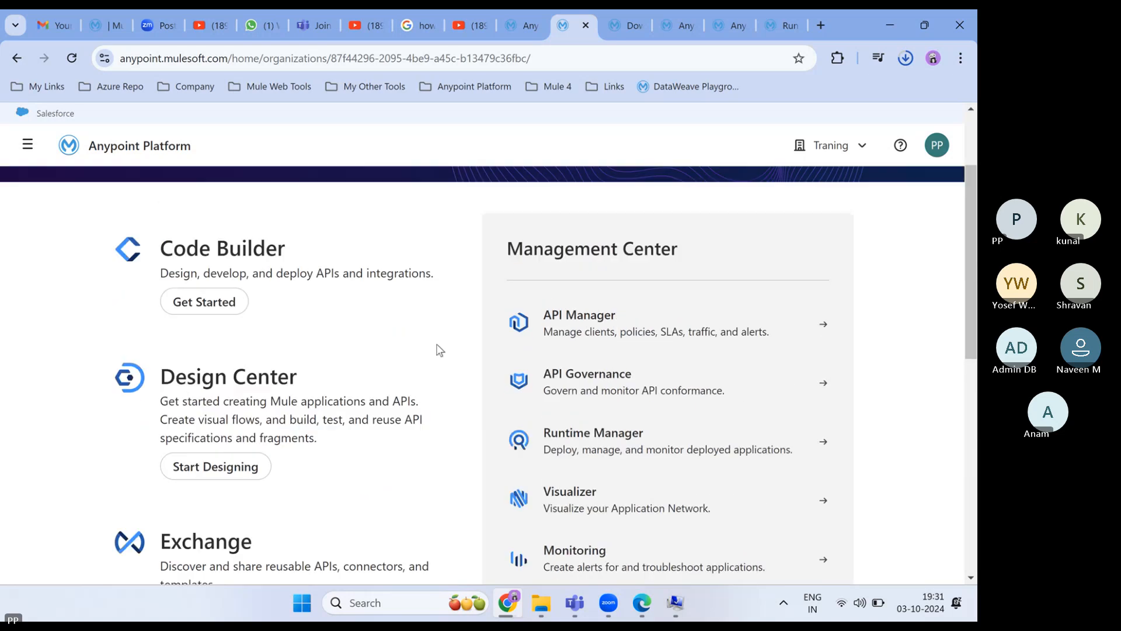
left_click(526, 25)
left_click(308, 58)
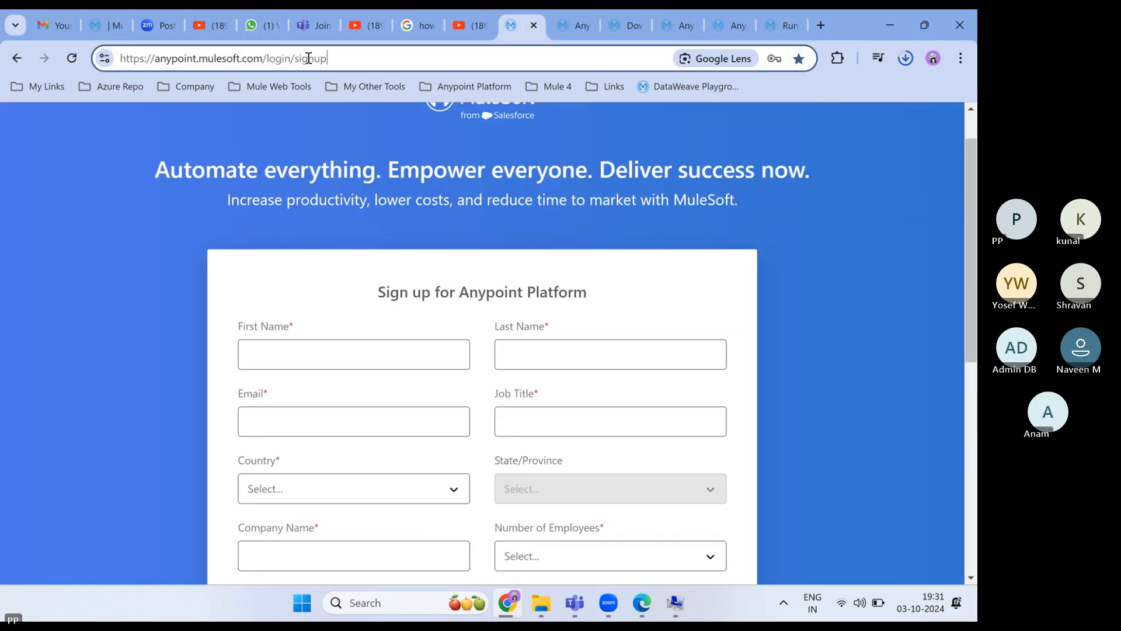
left_click_drag(339, 58, 120, 54)
key("ctrl+c")
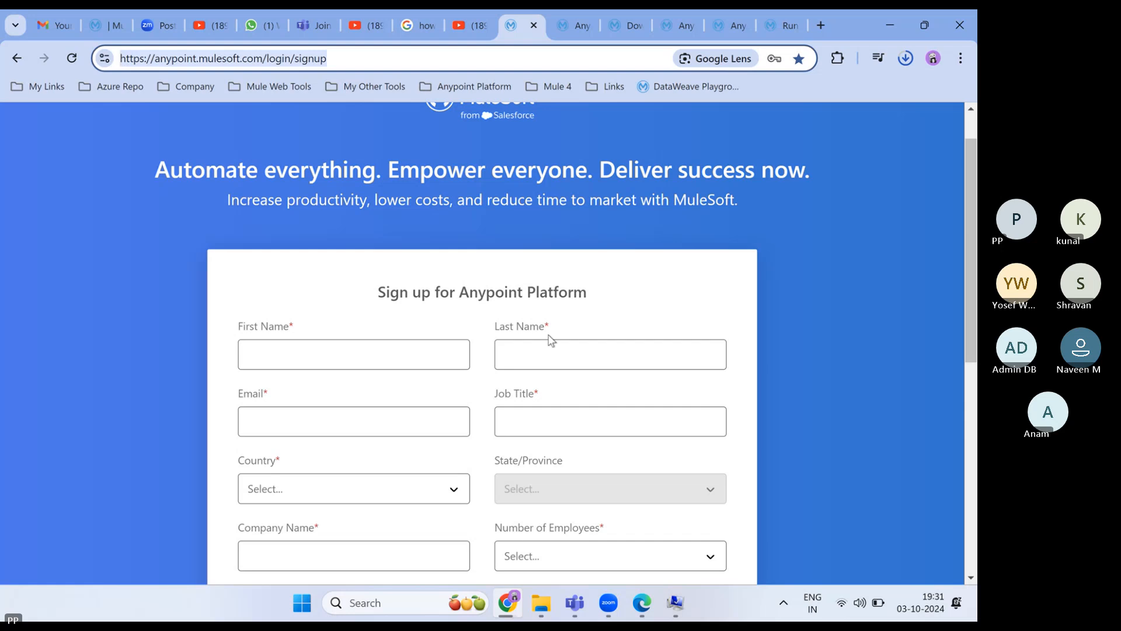
mouse_move(575, 603)
left_click(624, 538)
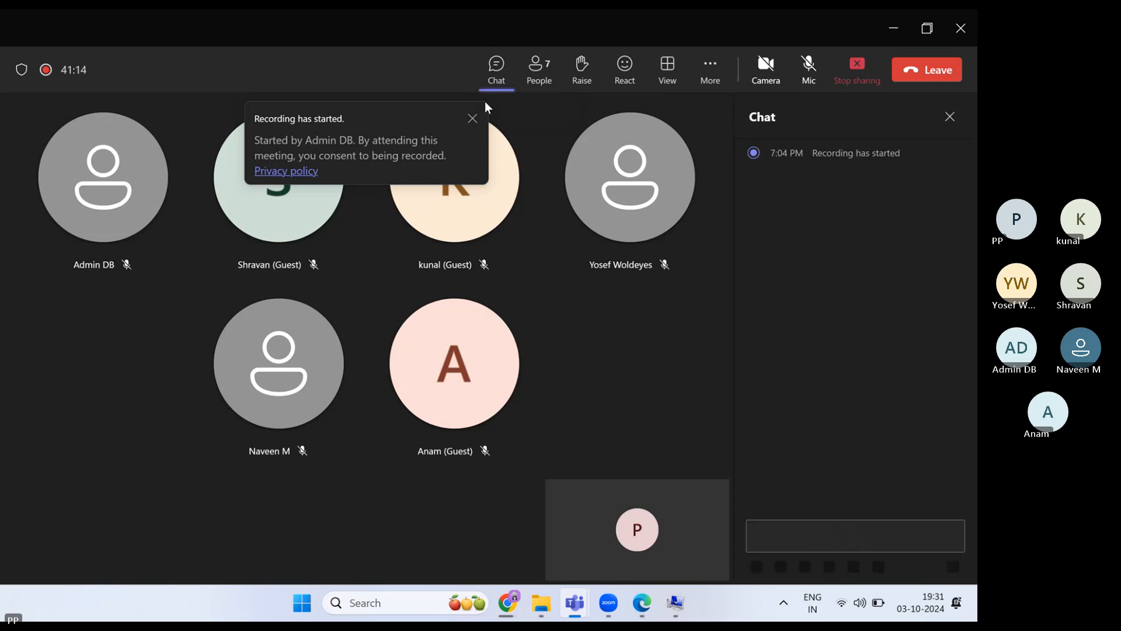
- Post the copied Anypoint sign-up link in the Teams meeting chat
left_click(818, 528)
key("ctrl+v")
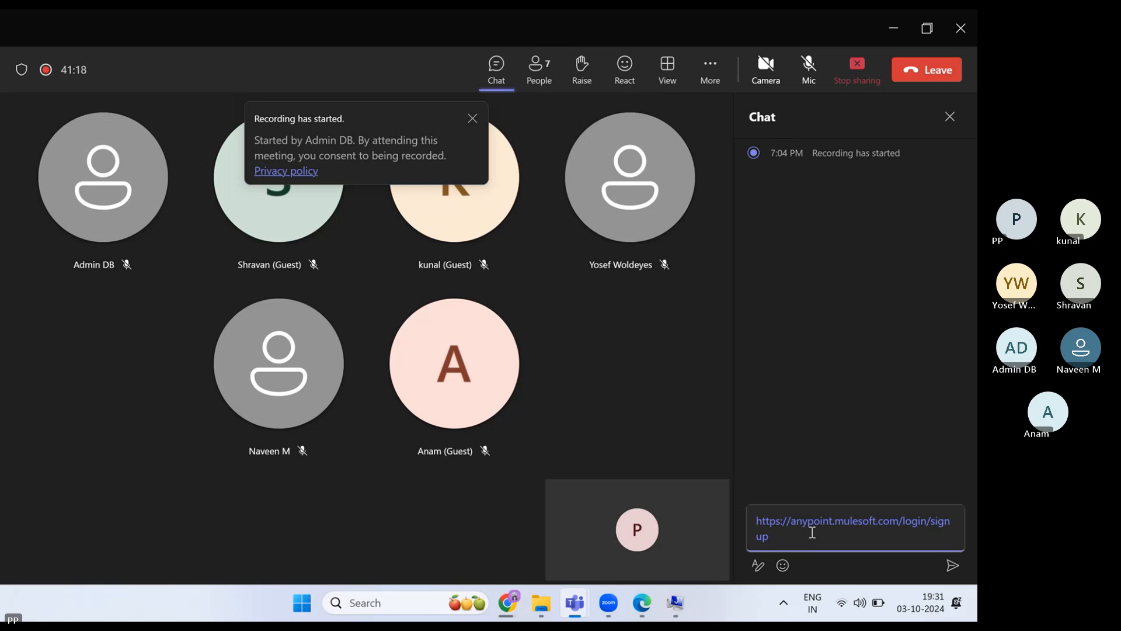
key("Return")
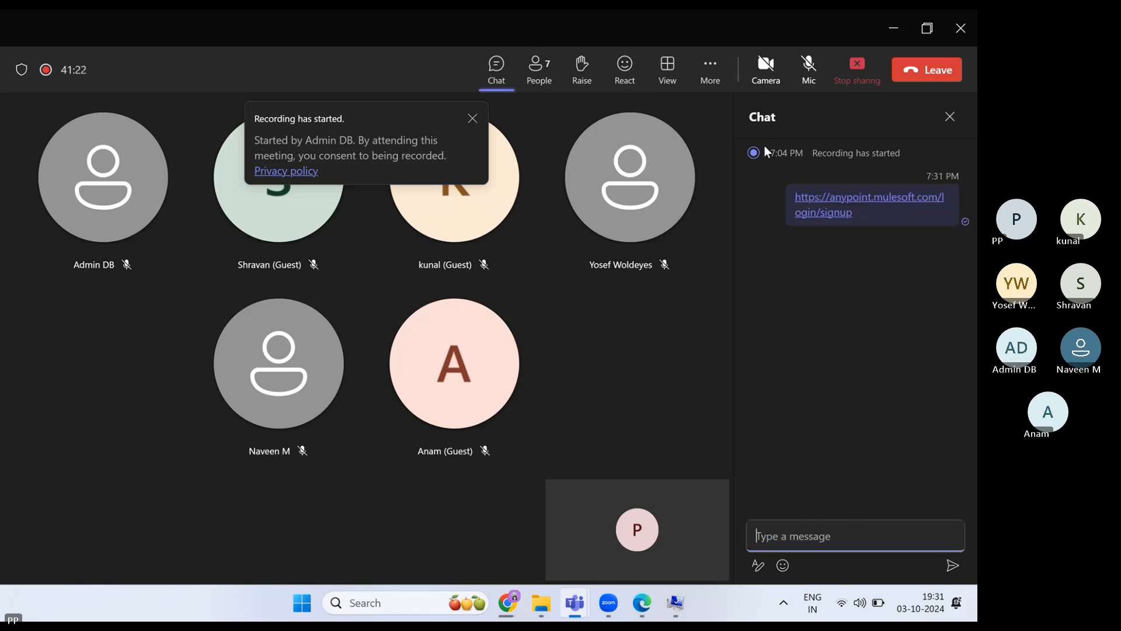
- Unmute the microphone and return to the browser's sign-up page
left_click(802, 88)
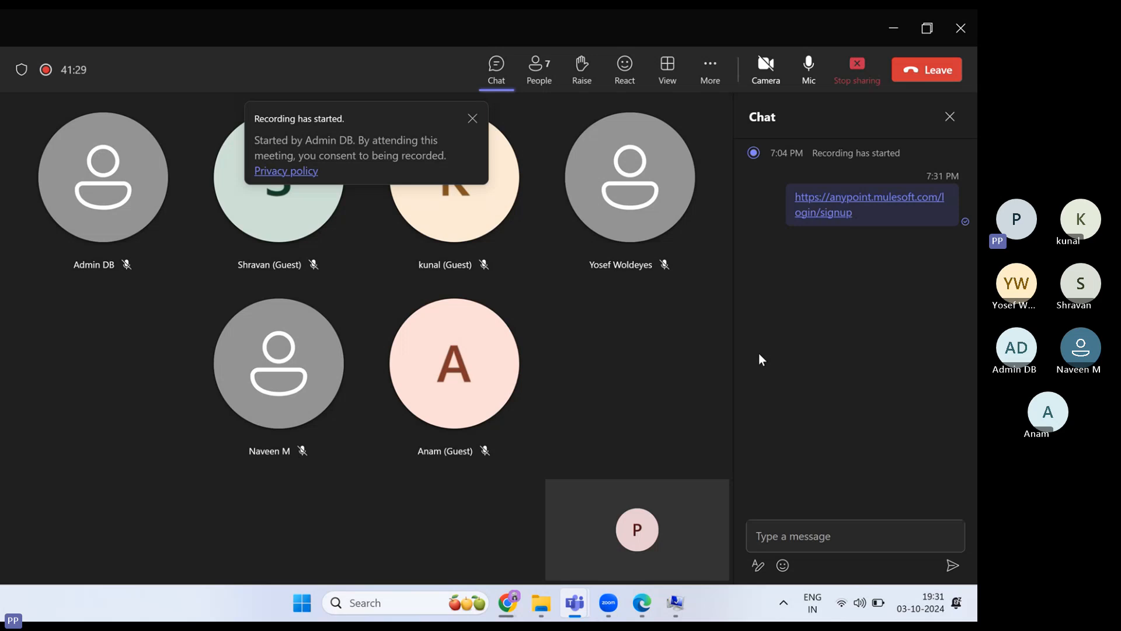
mouse_move(507, 602)
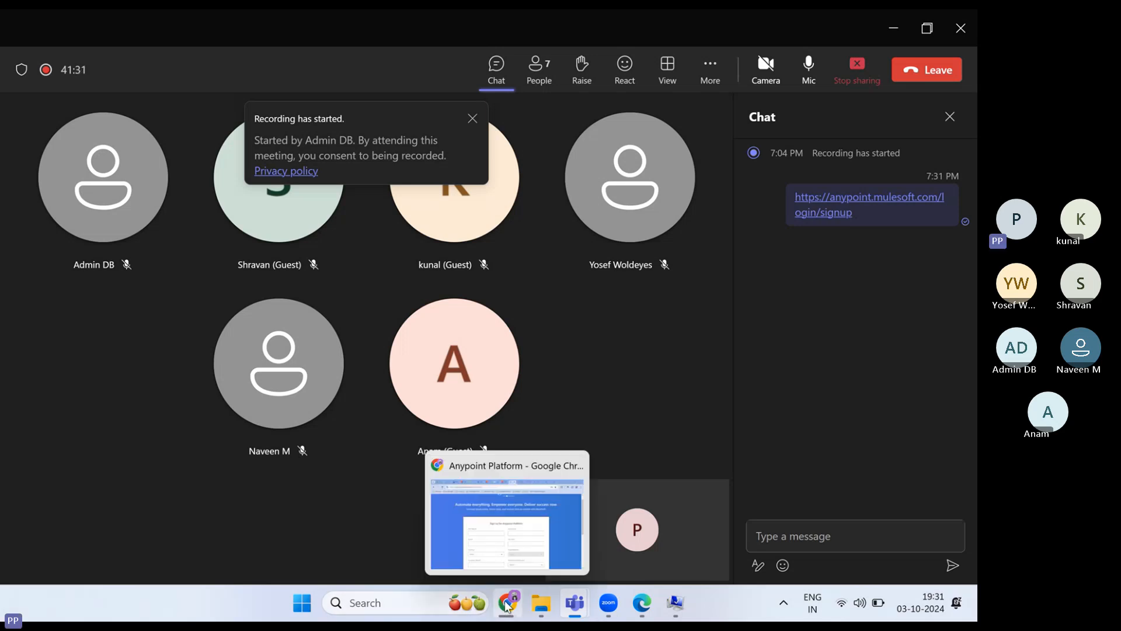
left_click(558, 527)
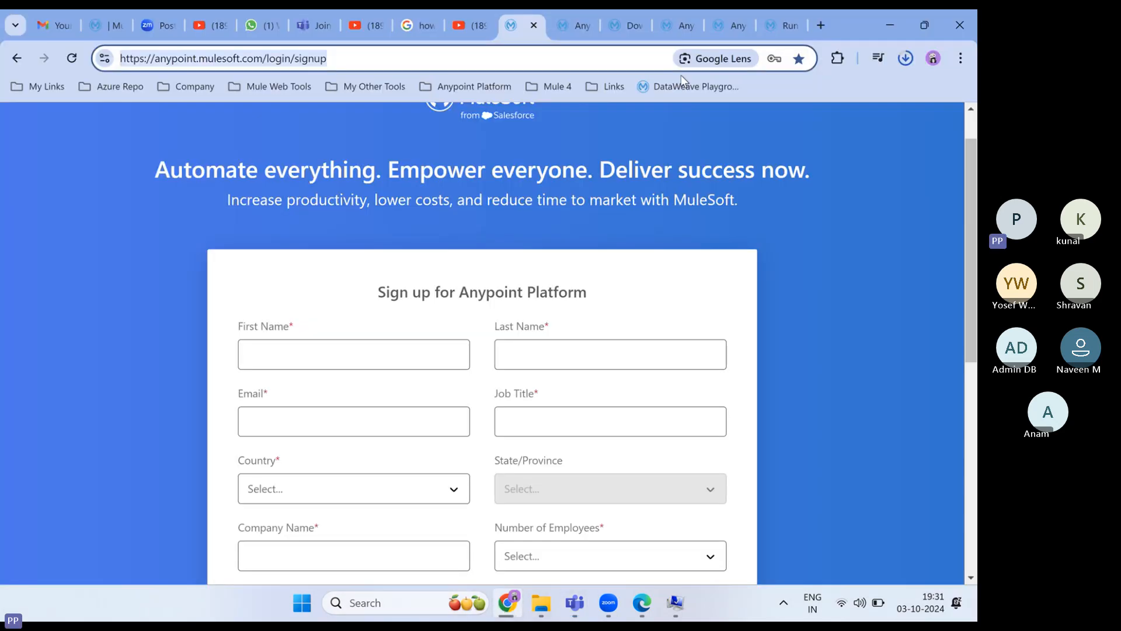
- Check the Studio download progress, then open Runtime Manager from the Anypoint home page in a new tab
left_click(905, 59)
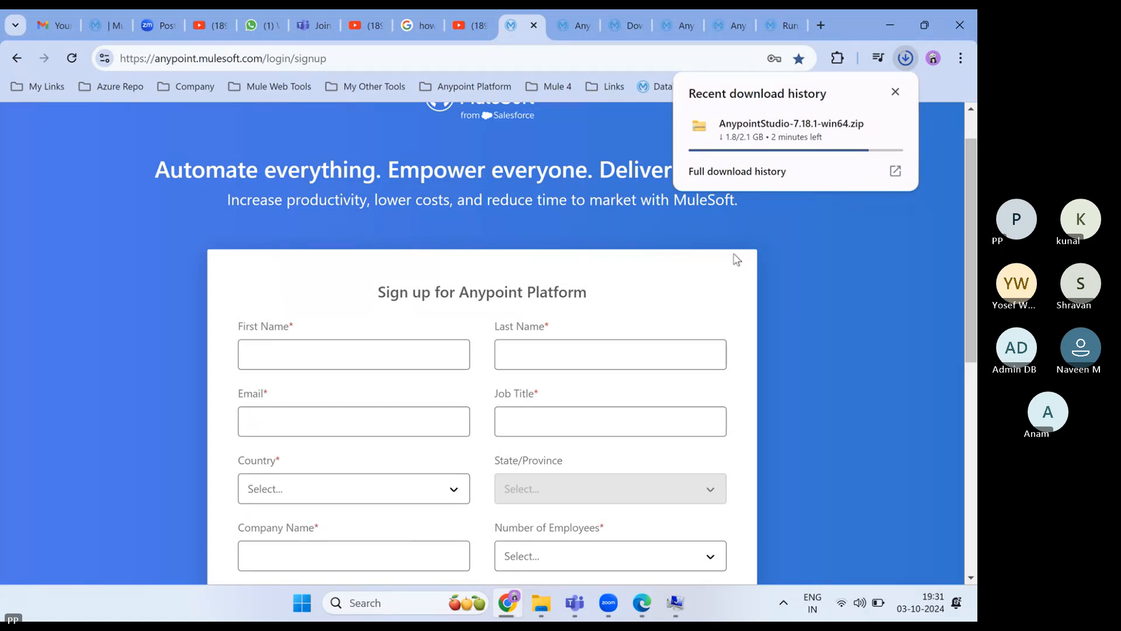
left_click(576, 25)
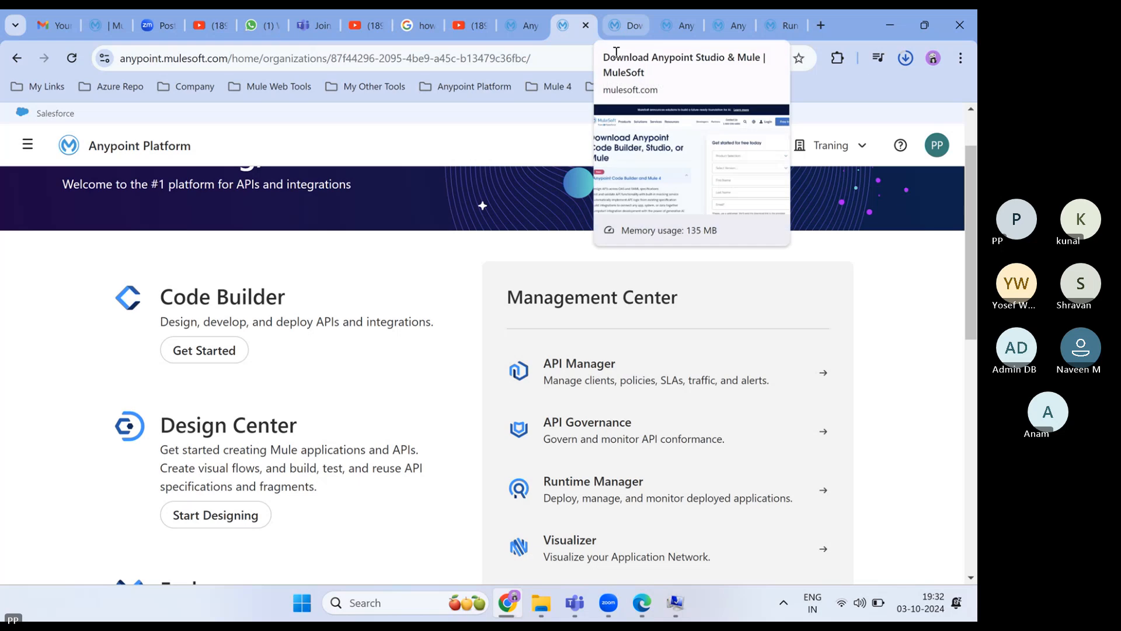
scroll(604, 424, "down", 1)
right_click(602, 432)
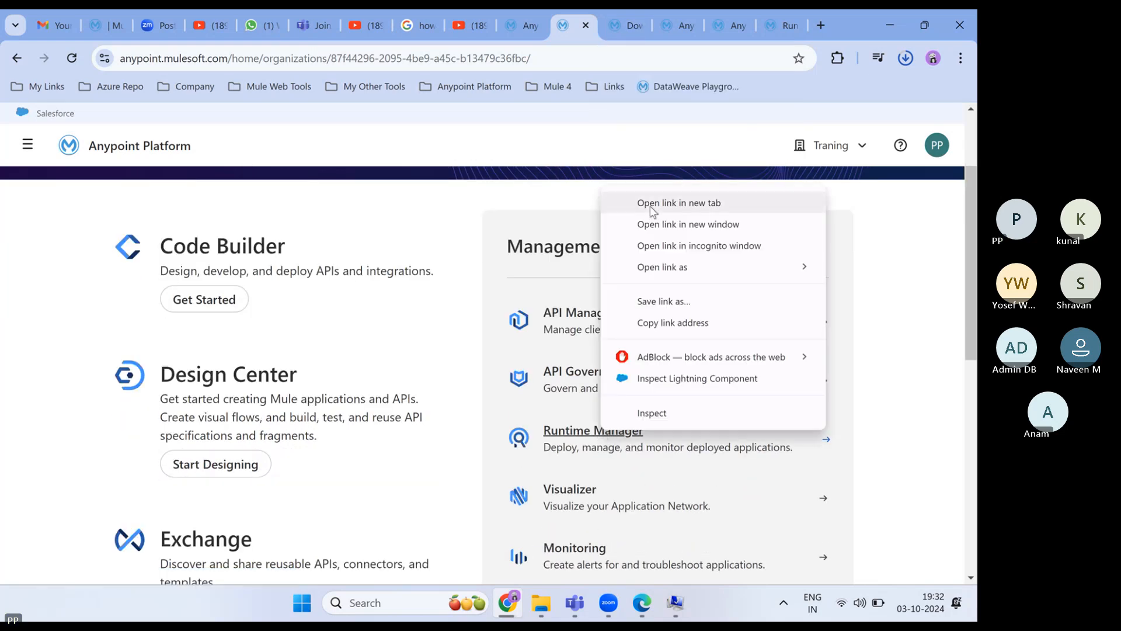
left_click(650, 203)
left_click(584, 24)
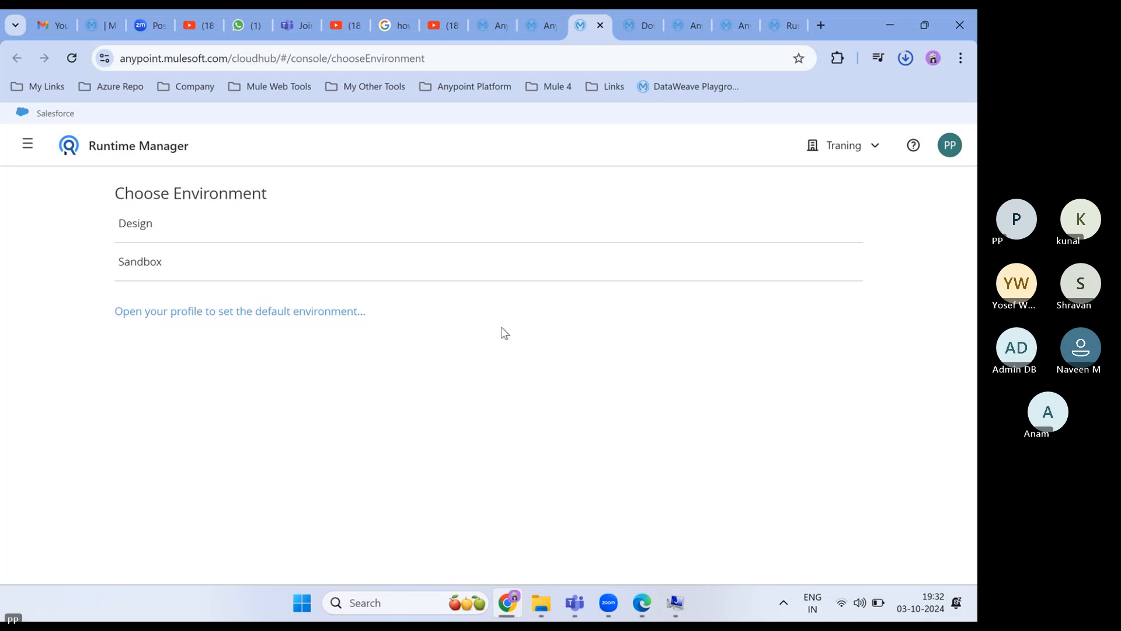
- Set Sandbox as the default environment in the profile, then navigate to Runtime Manager
left_click(245, 320)
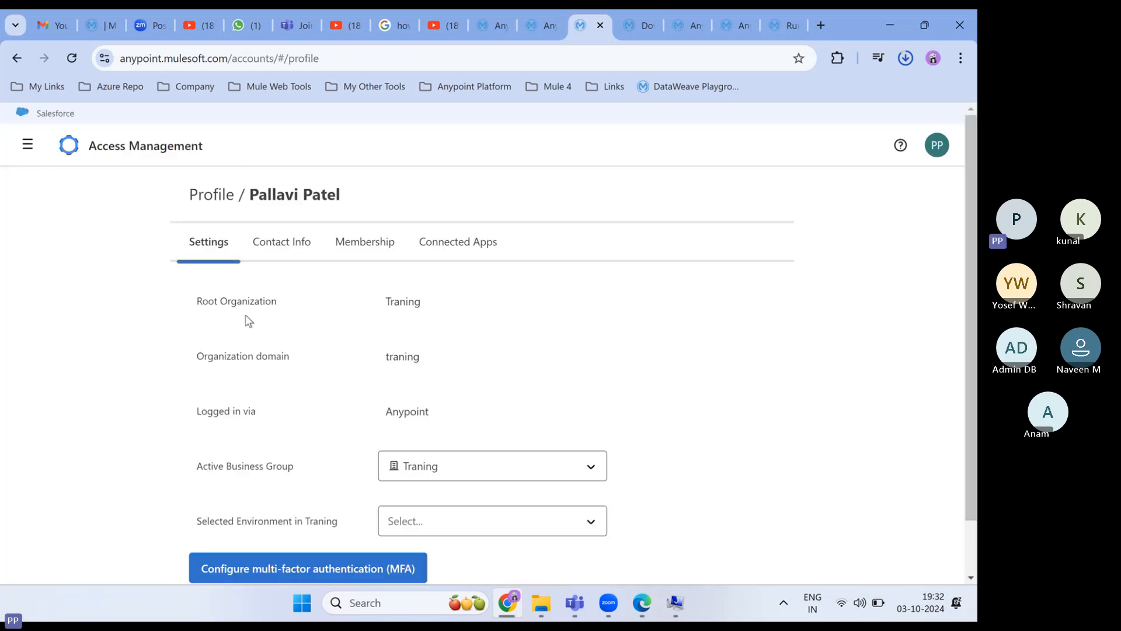
scroll(176, 388, "down", 1)
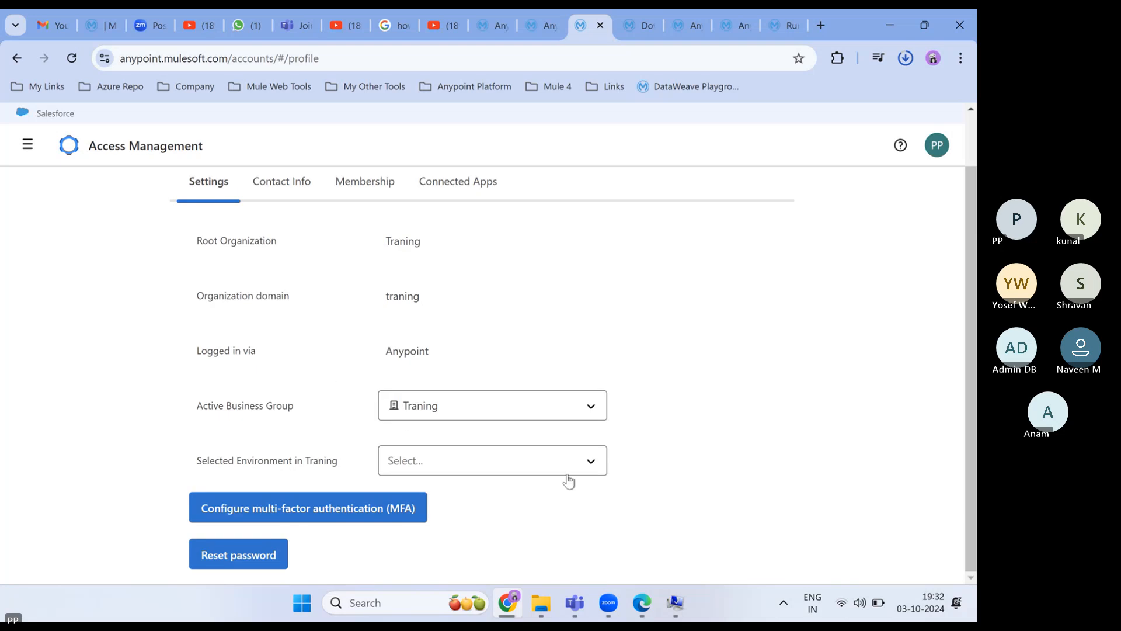
left_click(599, 466)
left_click(465, 532)
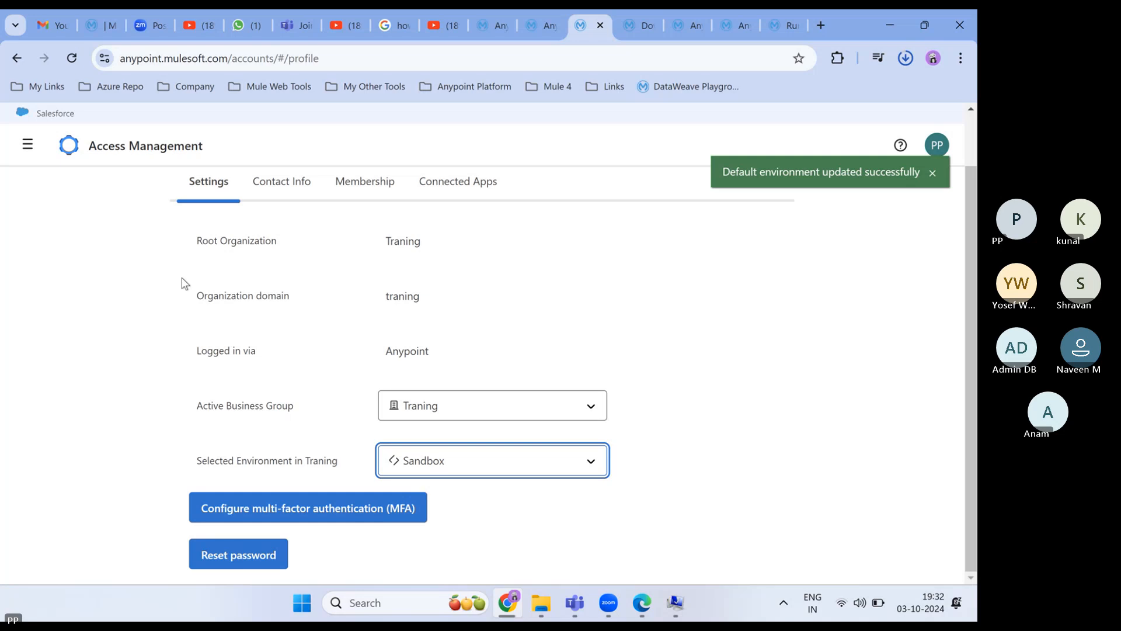
left_click(27, 144)
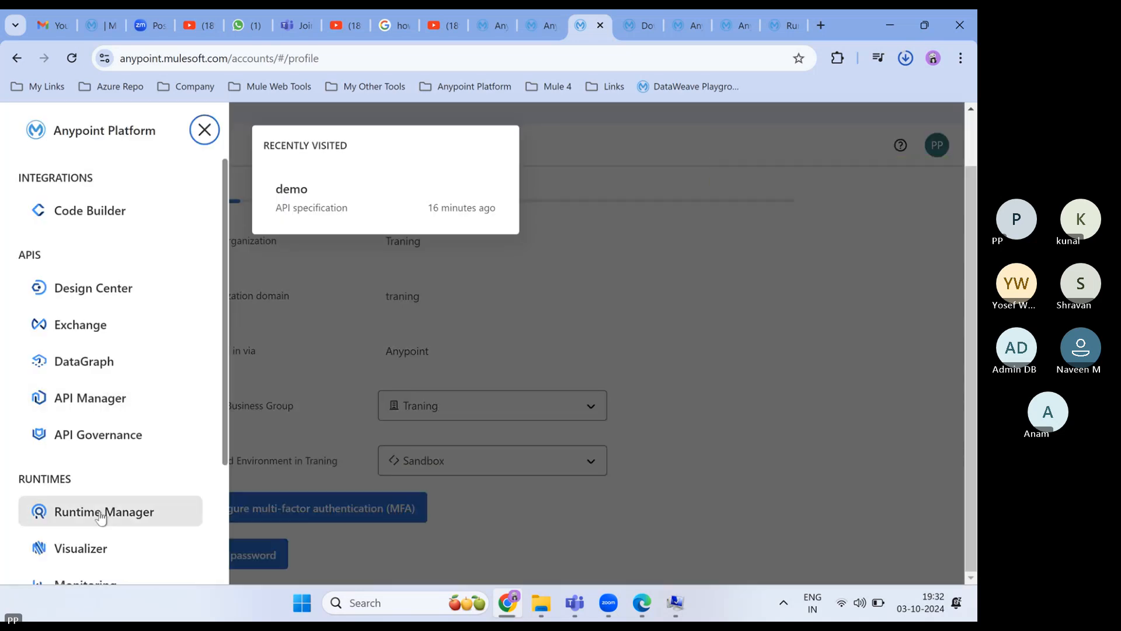
left_click(103, 514)
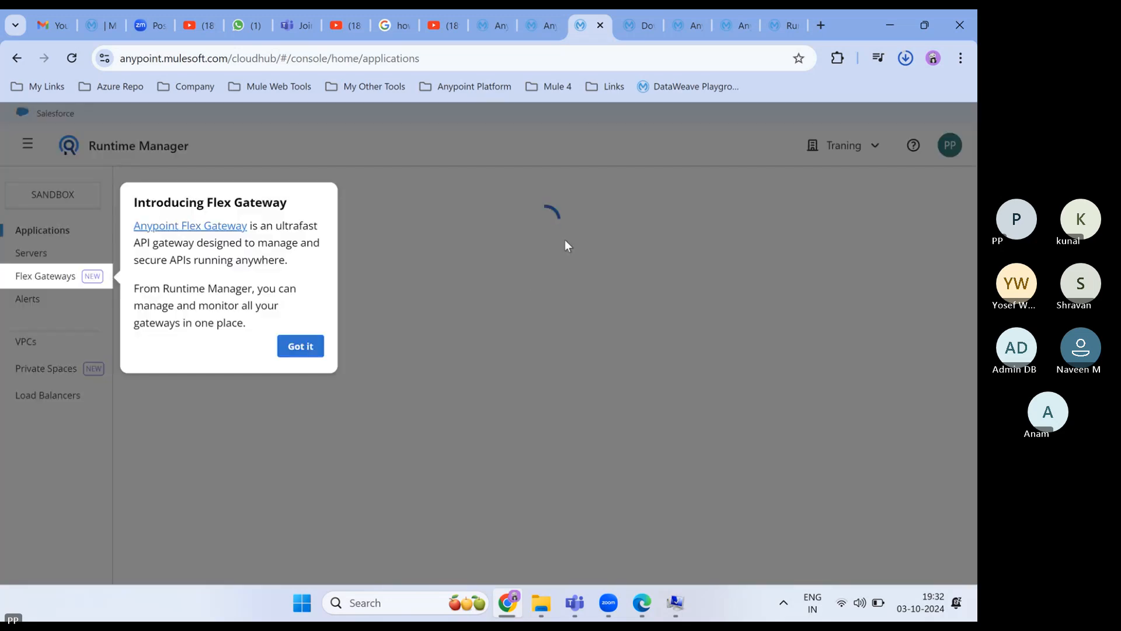
- Dismiss the Flex Gateway introduction, glance at the Teams meeting, and return to the browser
left_click(301, 350)
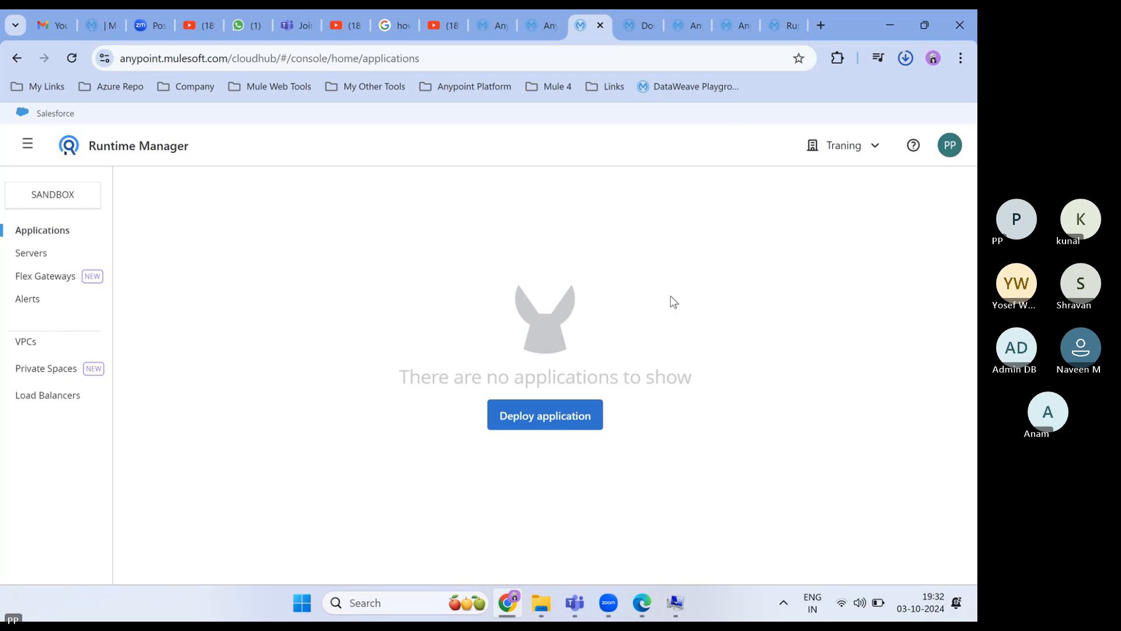
mouse_move(577, 611)
left_click(607, 565)
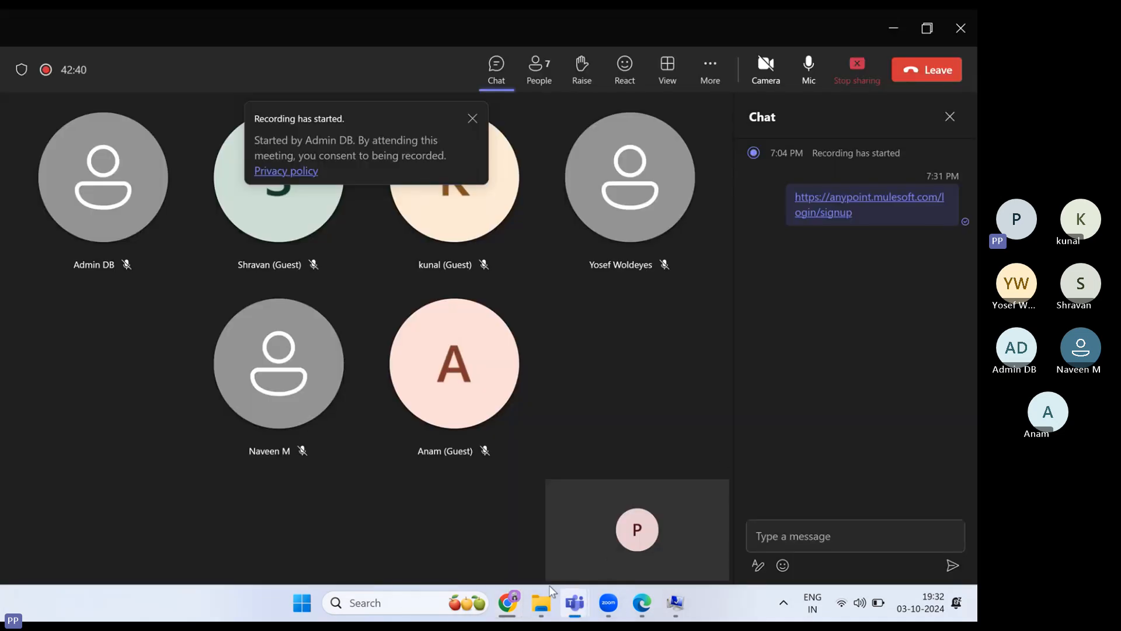
left_click(515, 608)
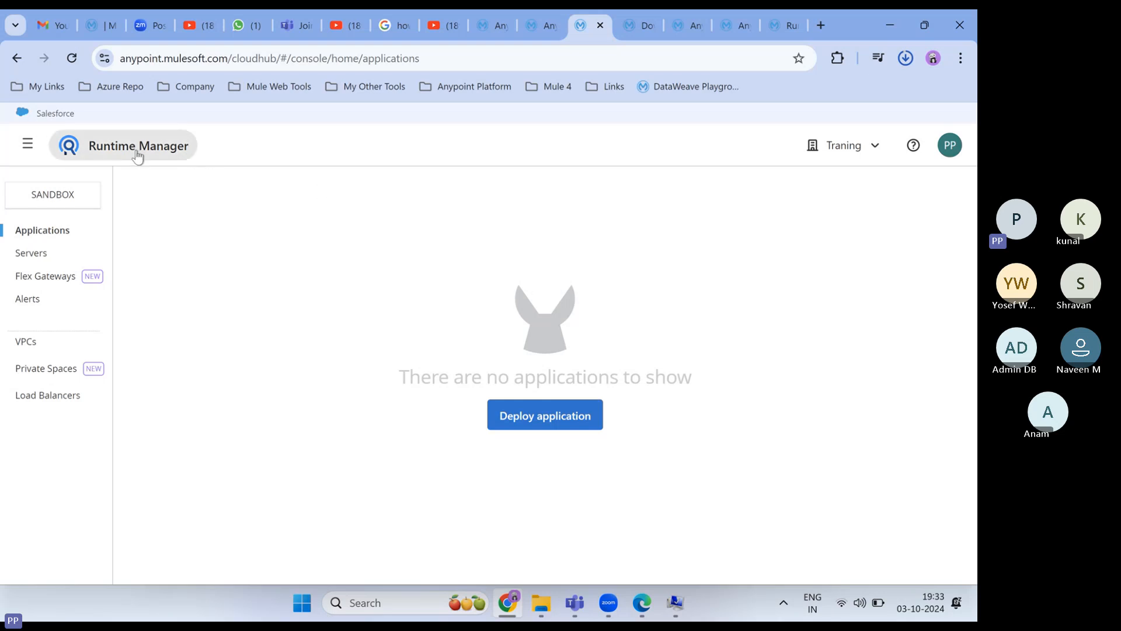
- Start a new application deployment named 'demo' and dismiss the release channels introduction
left_click(536, 420)
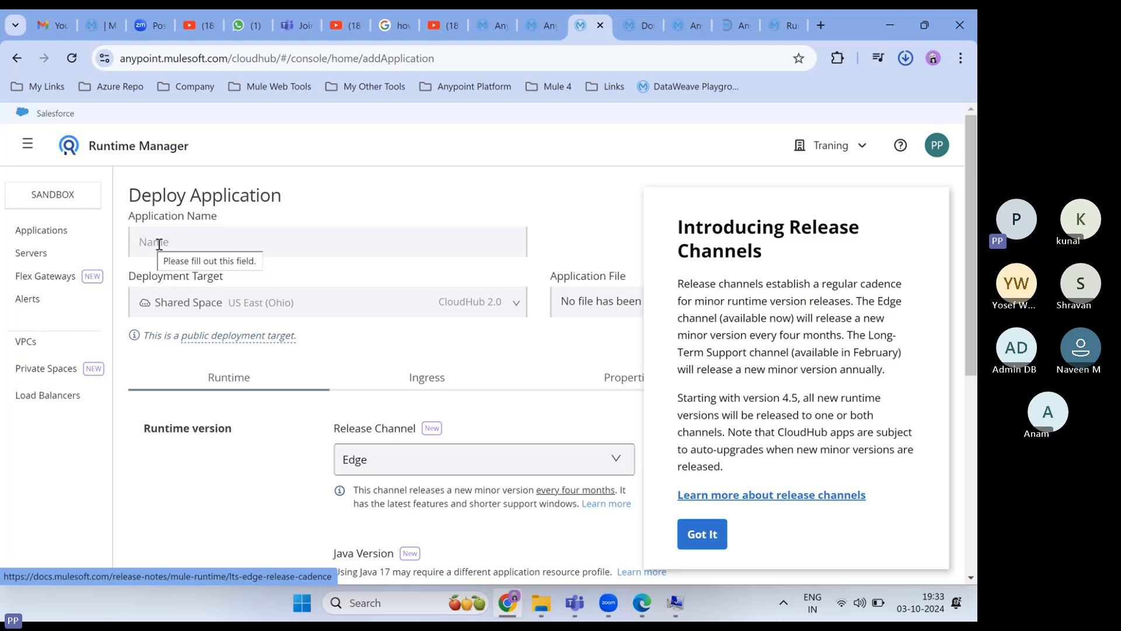
left_click(159, 244)
type("demo")
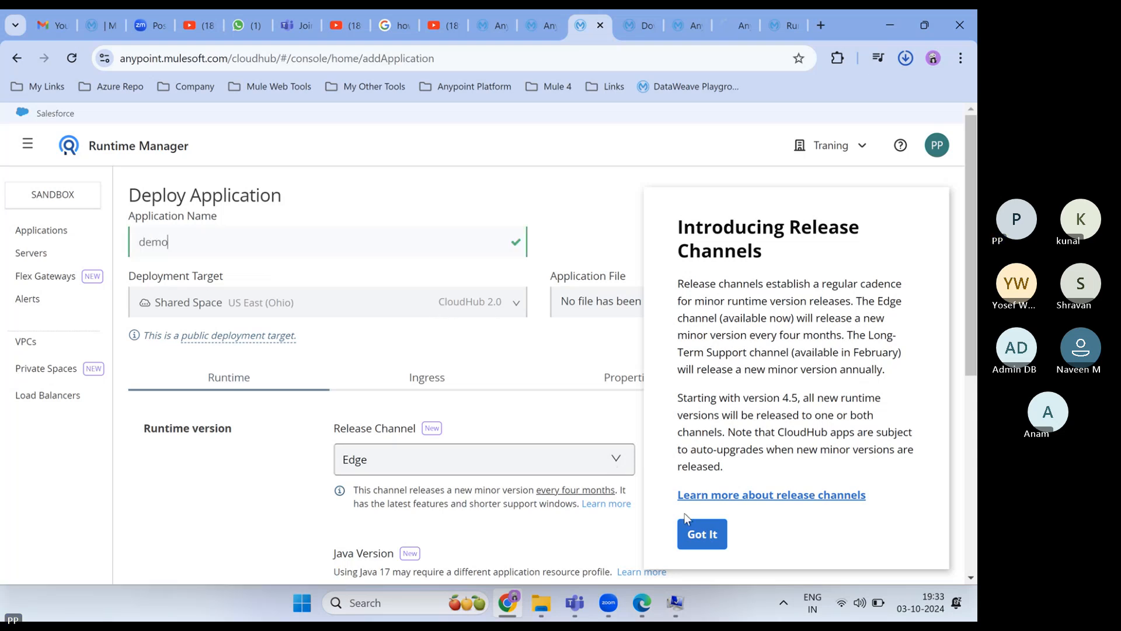
left_click(698, 545)
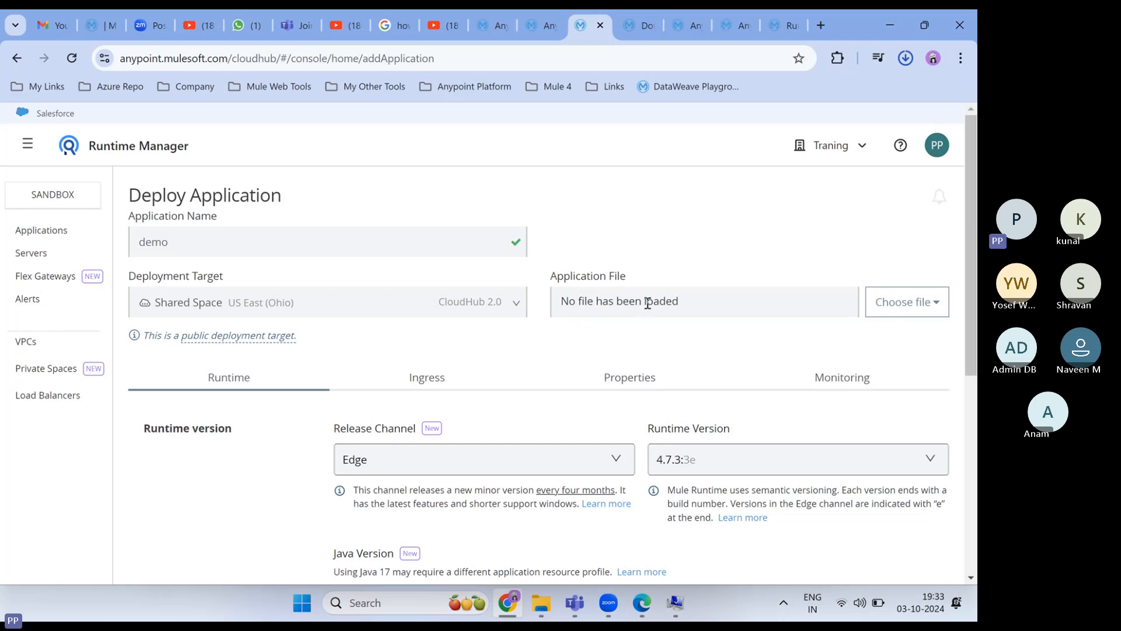
- Look over the application file source options, then view the runtime versions, with 4.7.3:3e the latest
left_click(900, 310)
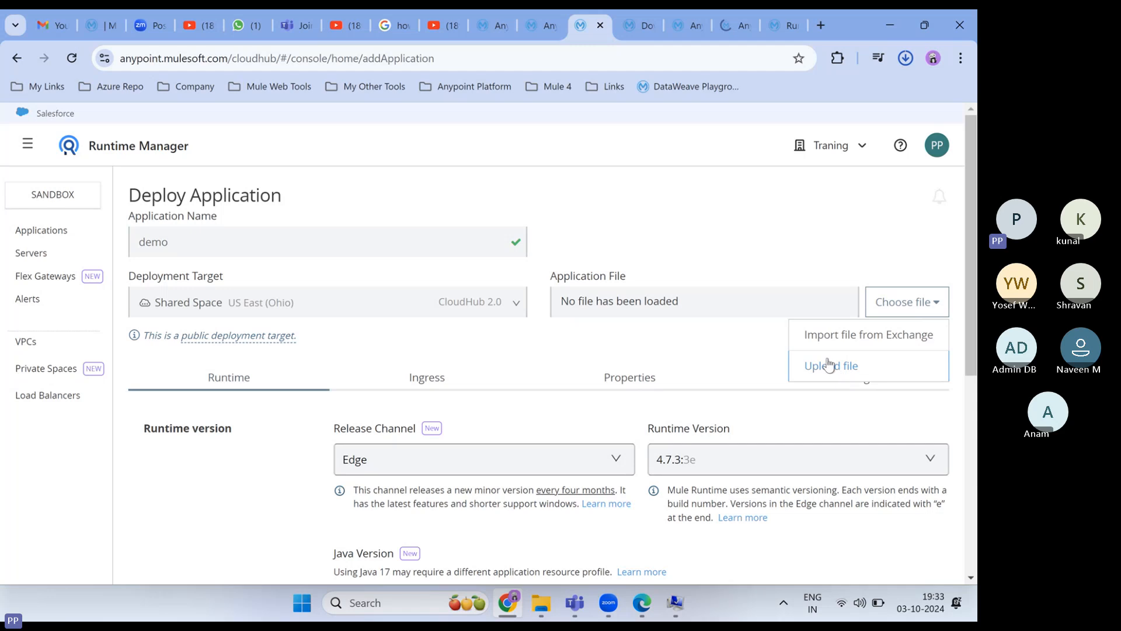
left_click(763, 217)
scroll(626, 229, "down", 2)
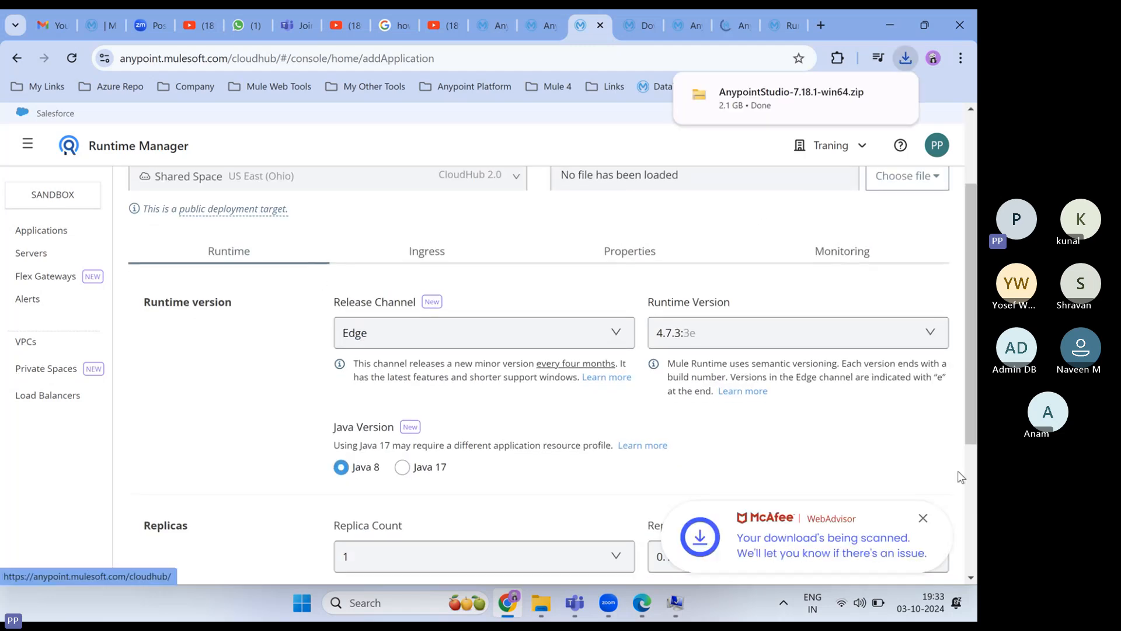
left_click(922, 518)
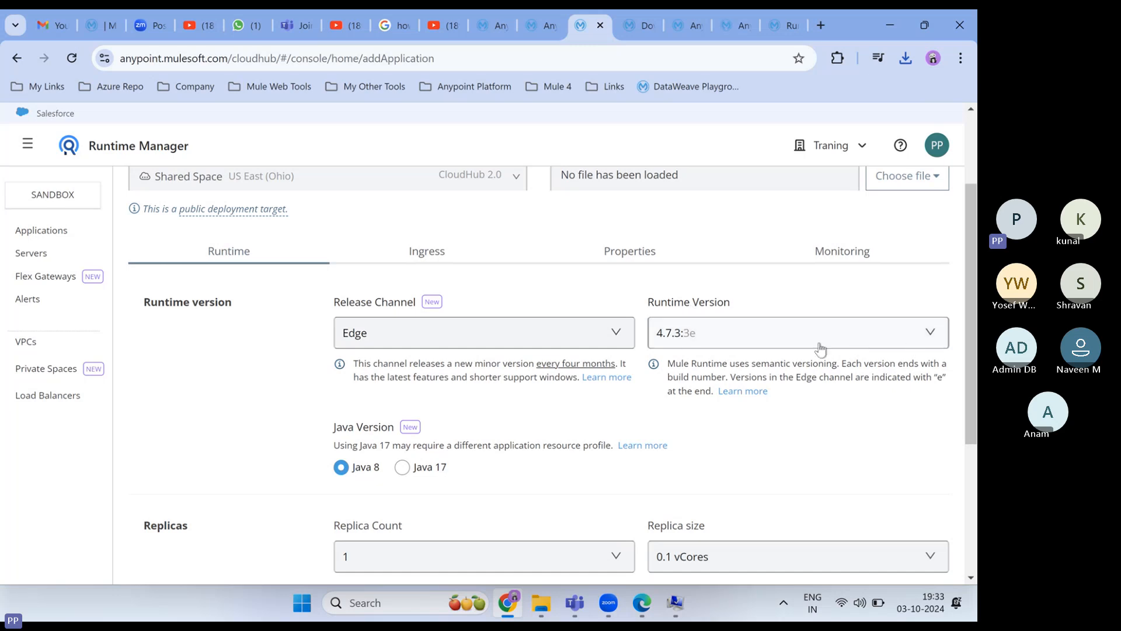
left_click(934, 343)
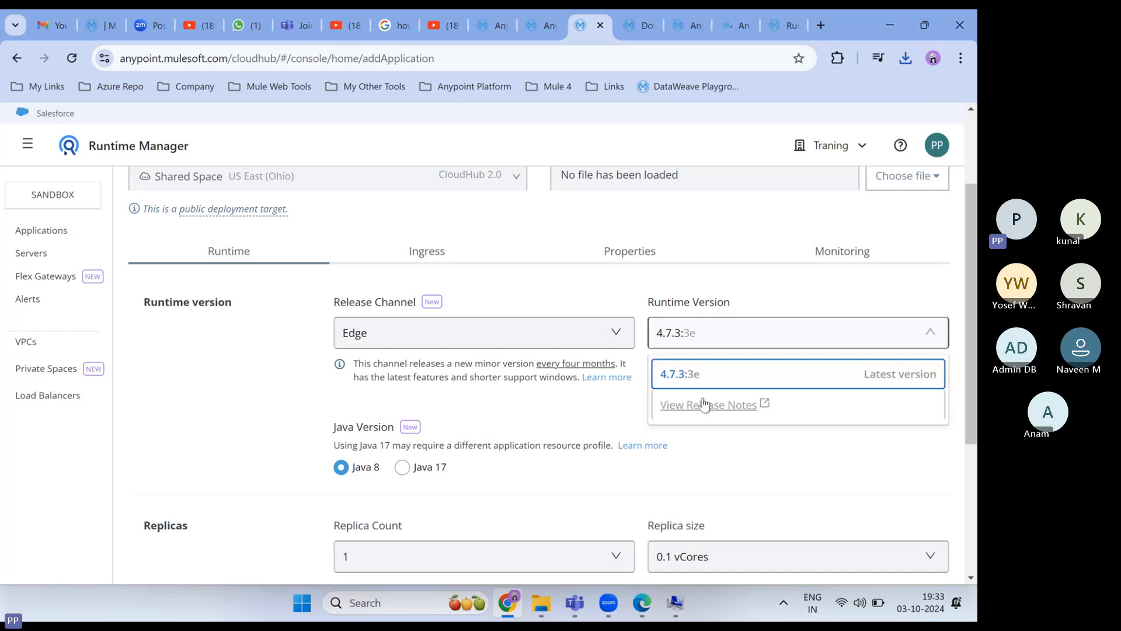
scroll(602, 405, "down", 4)
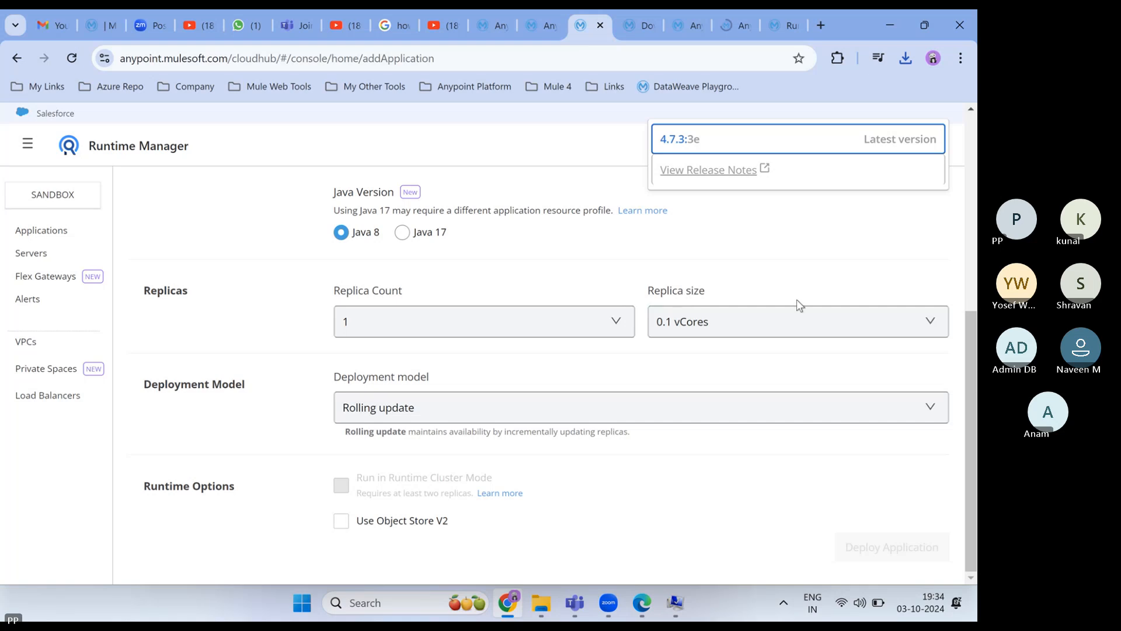
- Review the replica size vCore options for the demo app, then go to its Properties settings
left_click(931, 321)
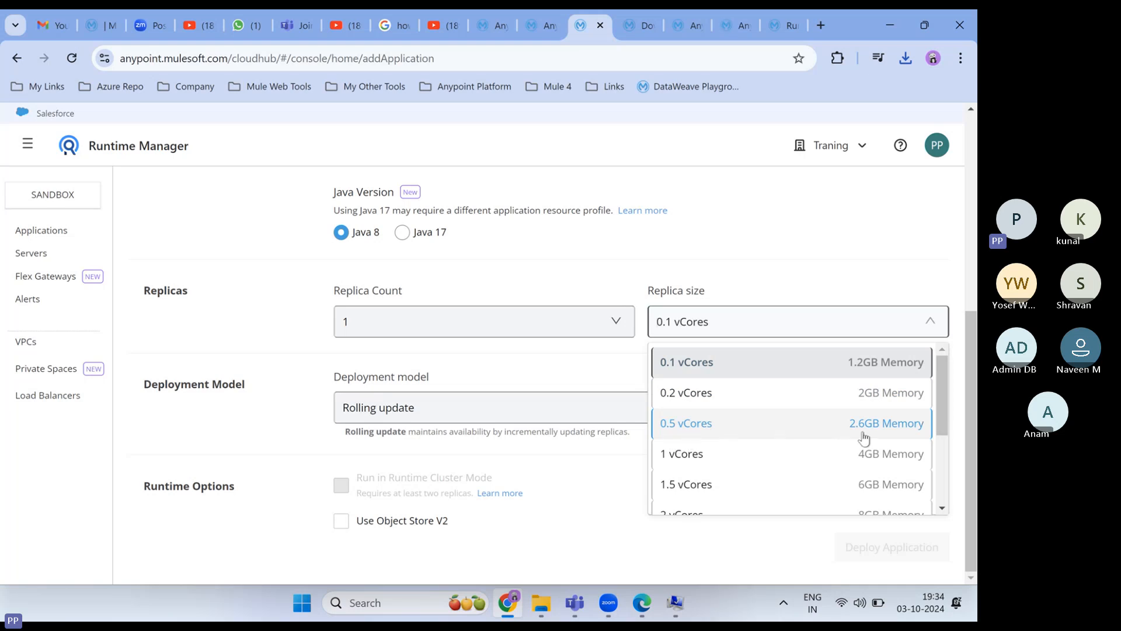
scroll(829, 450, "down", 3)
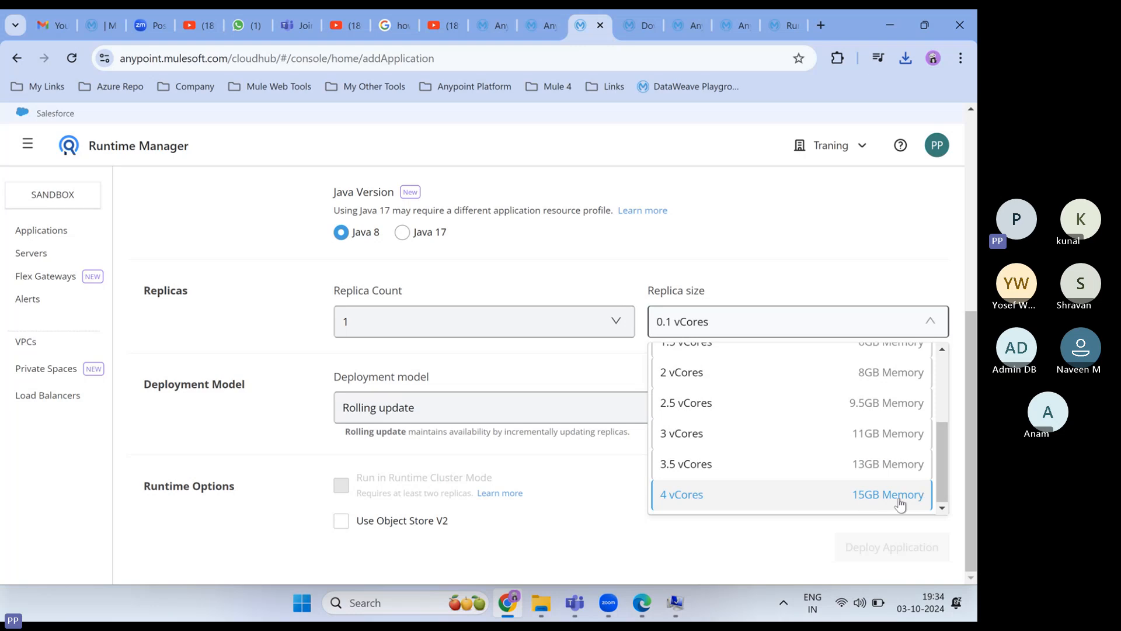
scroll(786, 428, "up", 3)
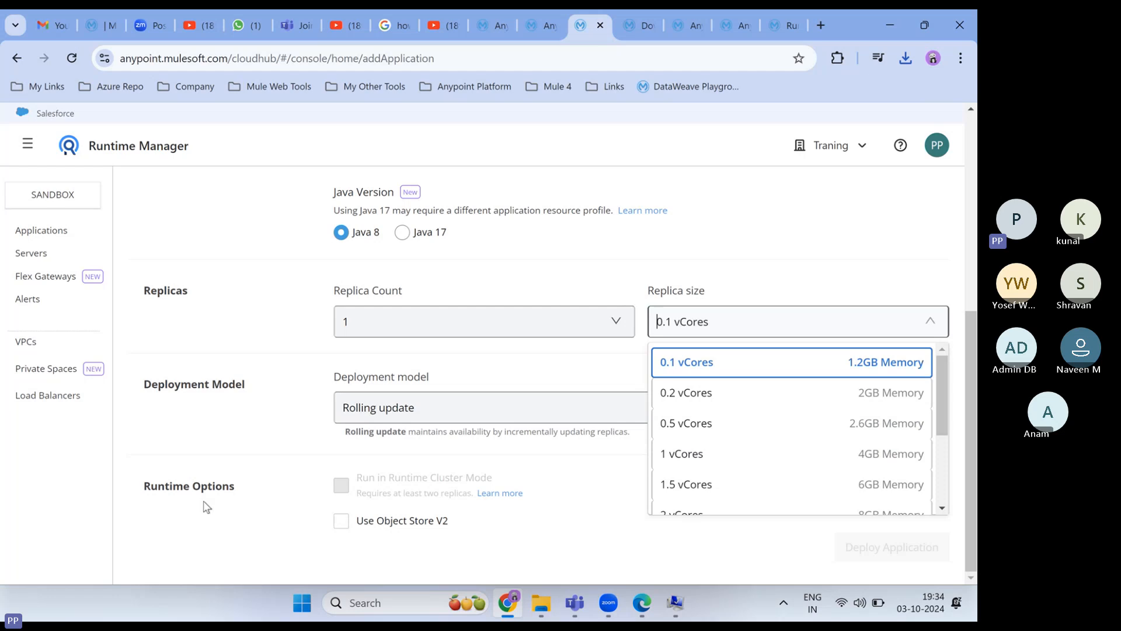
scroll(581, 370, "up", 5)
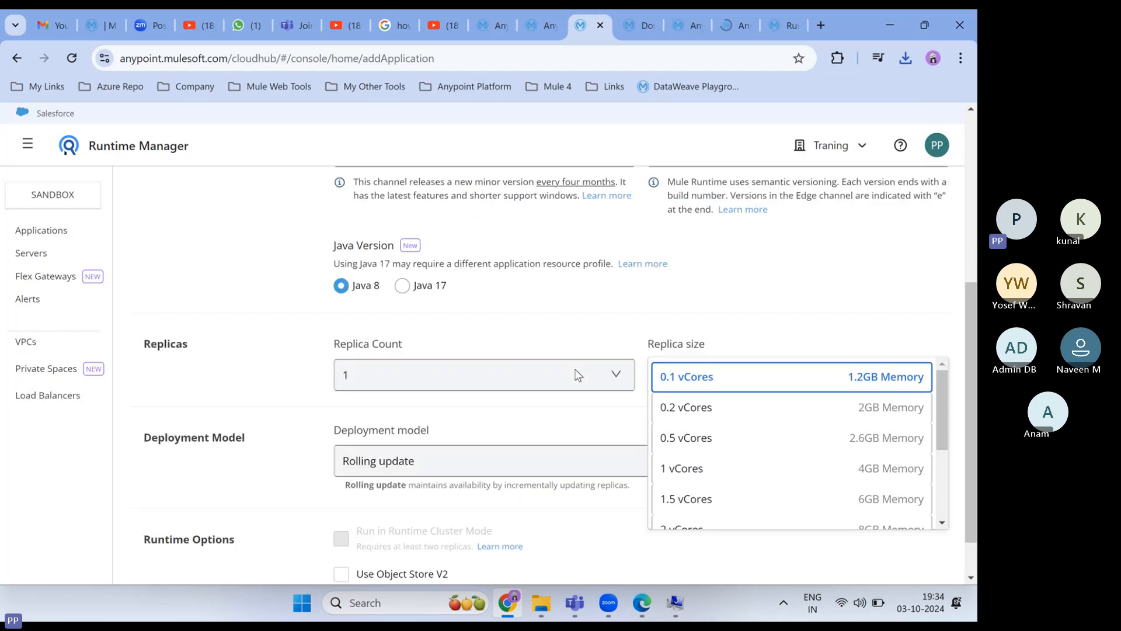
left_click(633, 385)
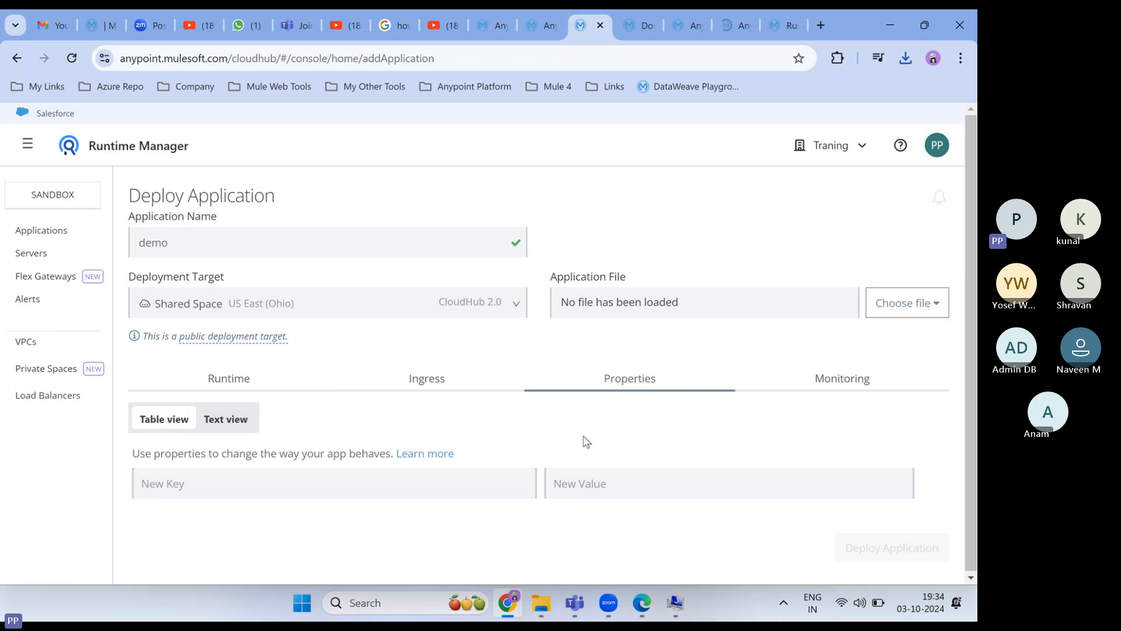
- Click into the New Key property field, then check Chrome's recent downloads for the finished 2.1 GB zip
left_click(175, 485)
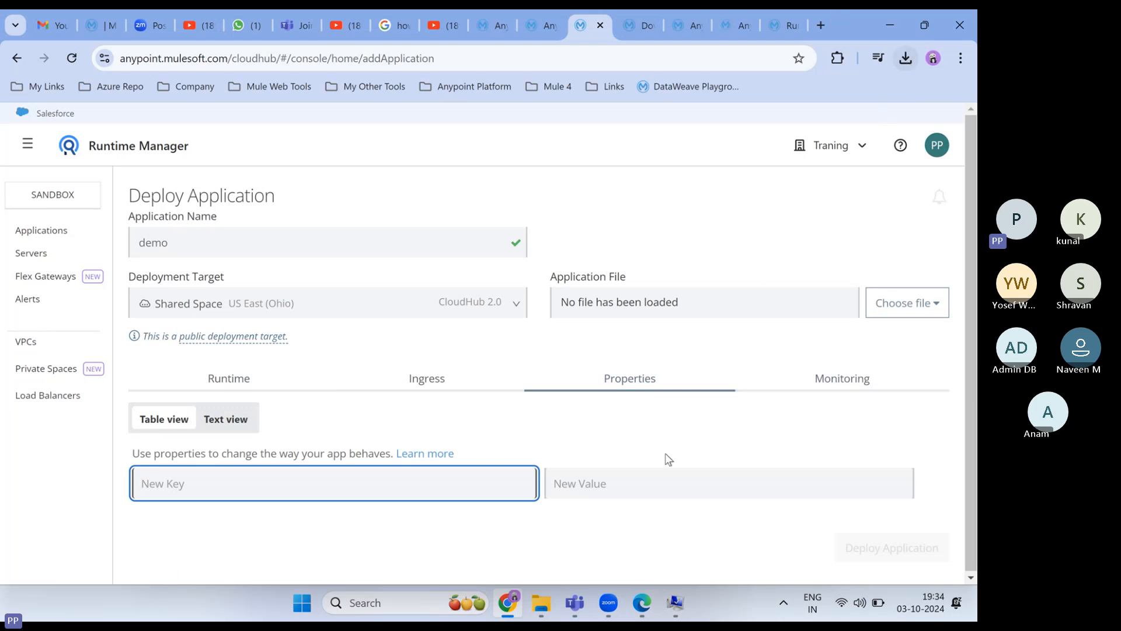
left_click(904, 58)
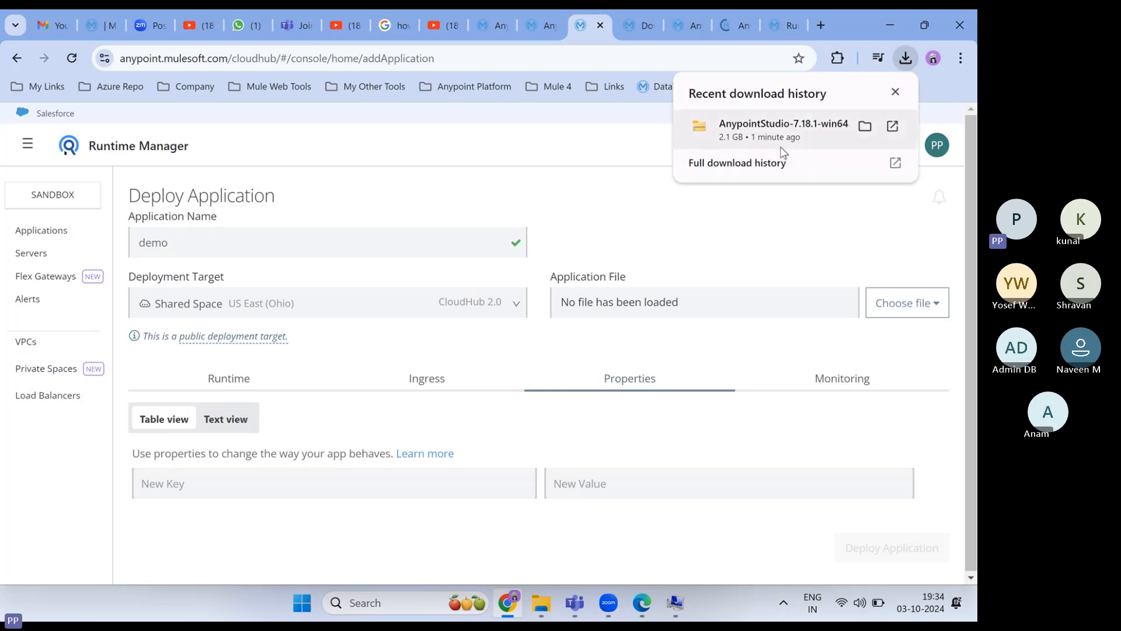
- Use 7-Zip to extract AnypointStudio-7.18.1-win64.zip in Downloads into an AnypointStudio-7.18.1-win64 folder
left_click(548, 609)
scroll(120, 227, "up", 20)
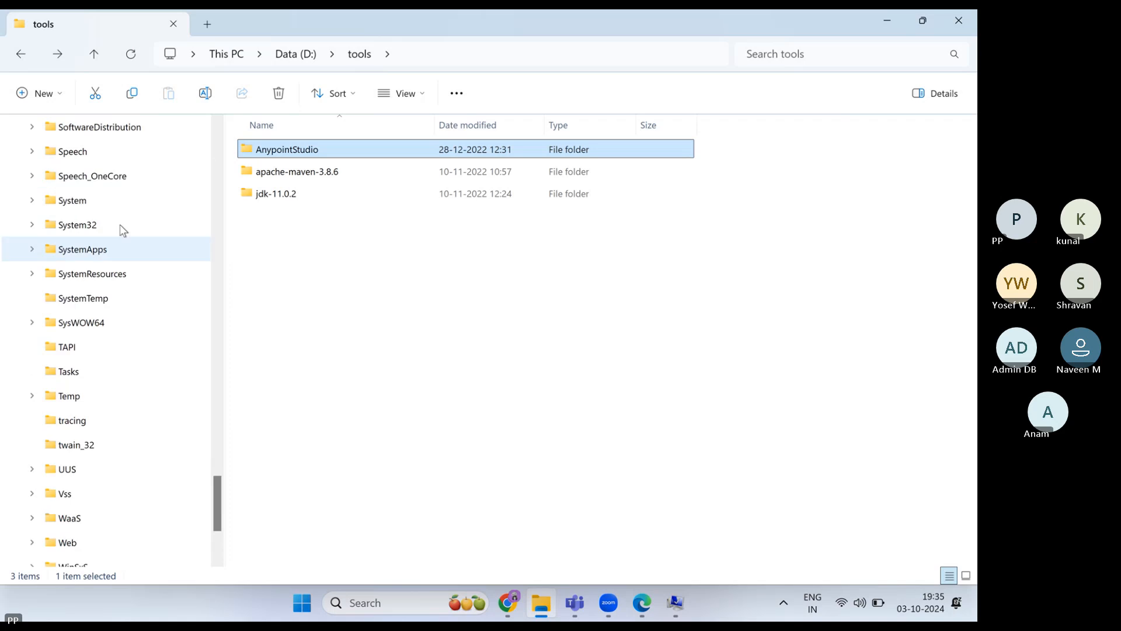
scroll(120, 231, "up", 20)
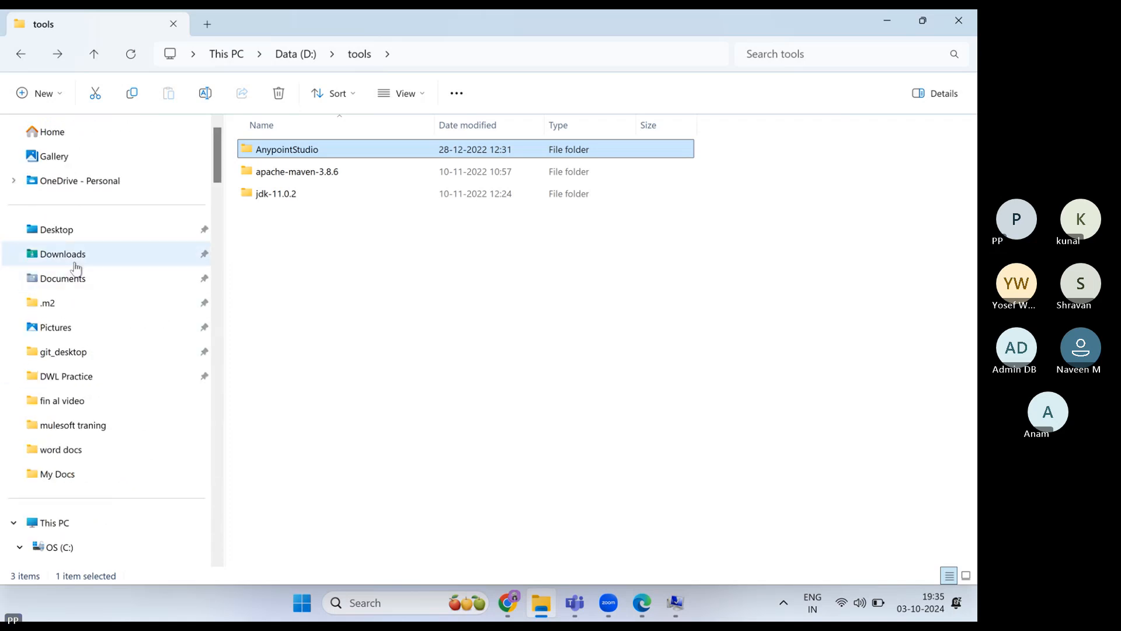
left_click(69, 257)
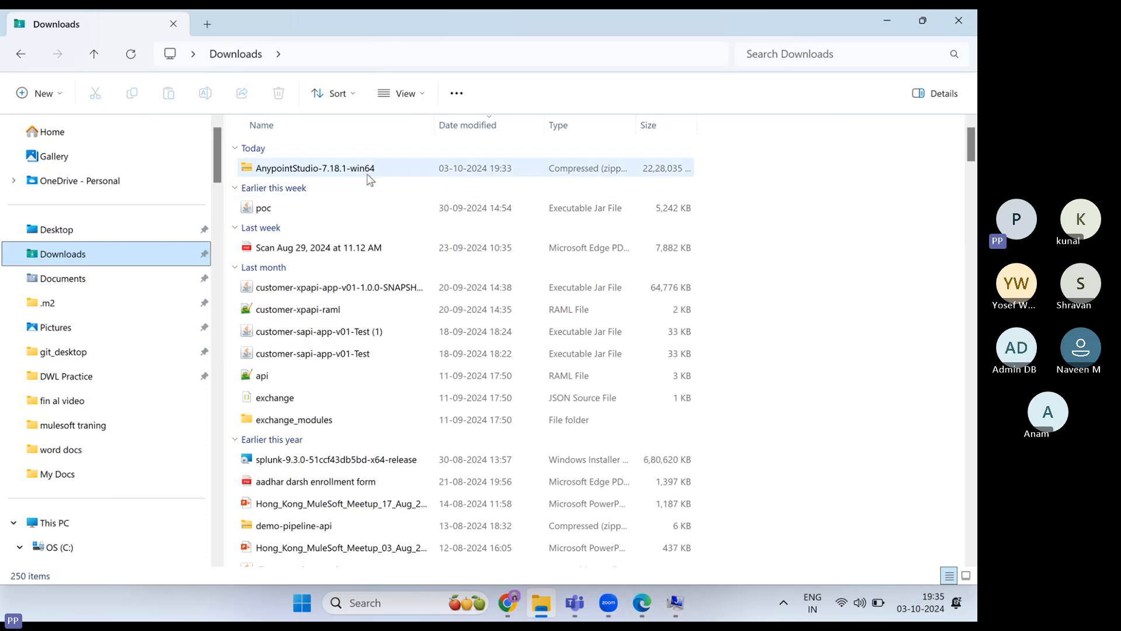
left_click(369, 174)
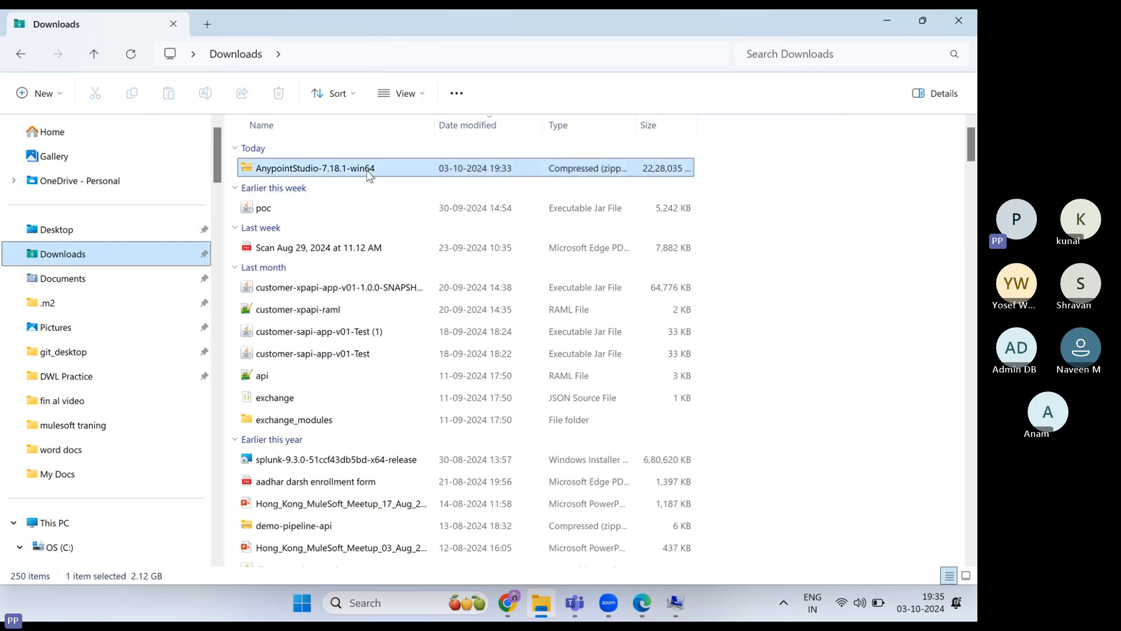
right_click(367, 174)
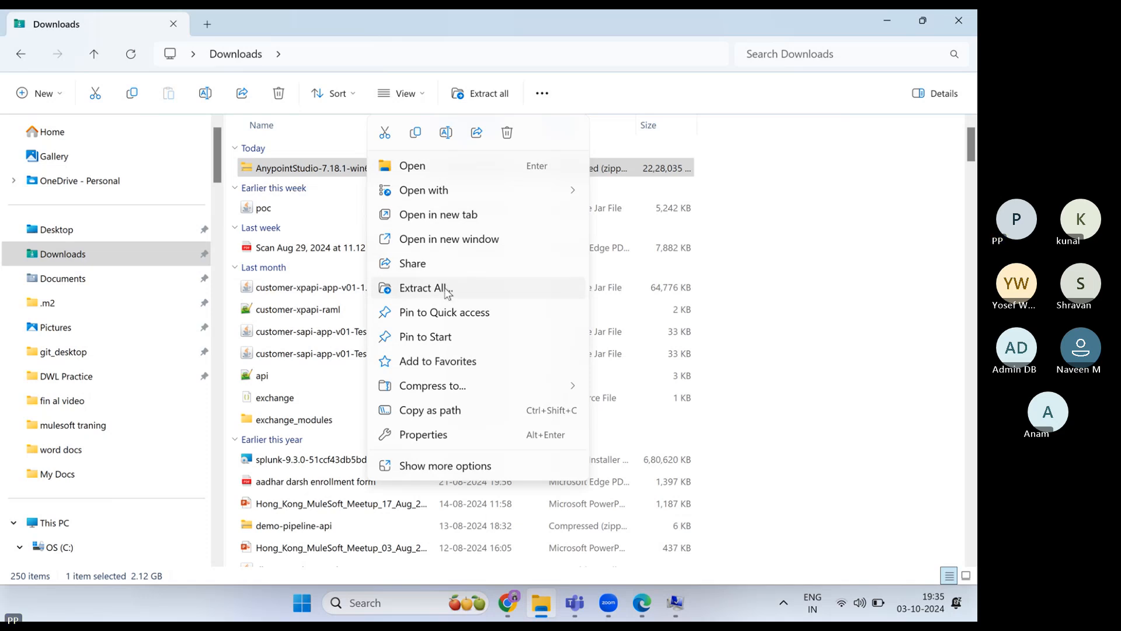
mouse_move(574, 198)
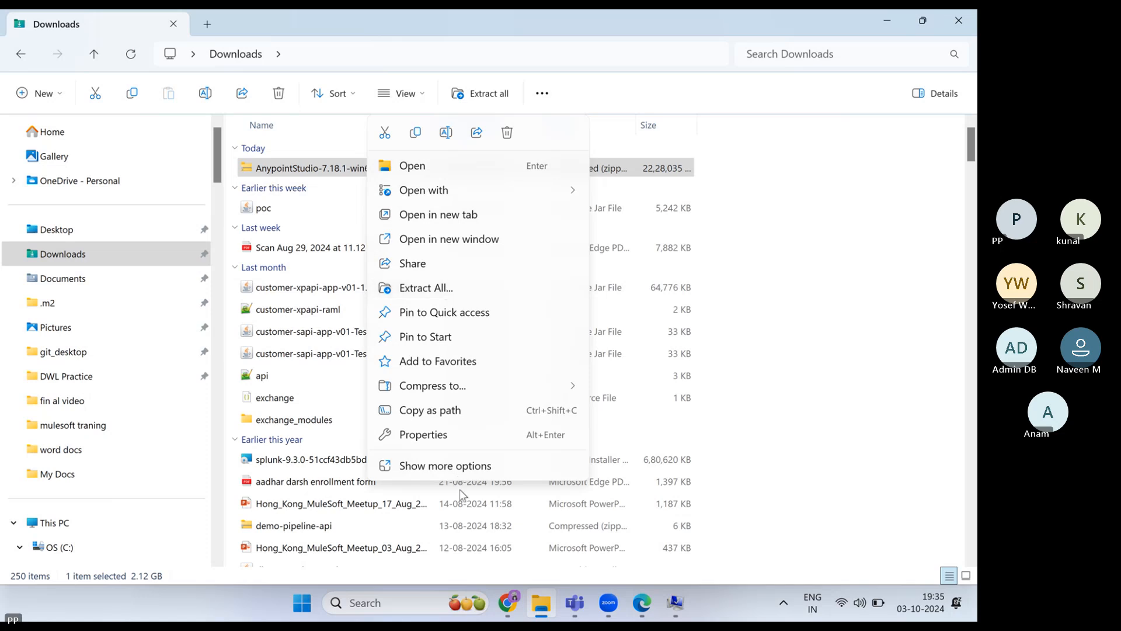
left_click(464, 466)
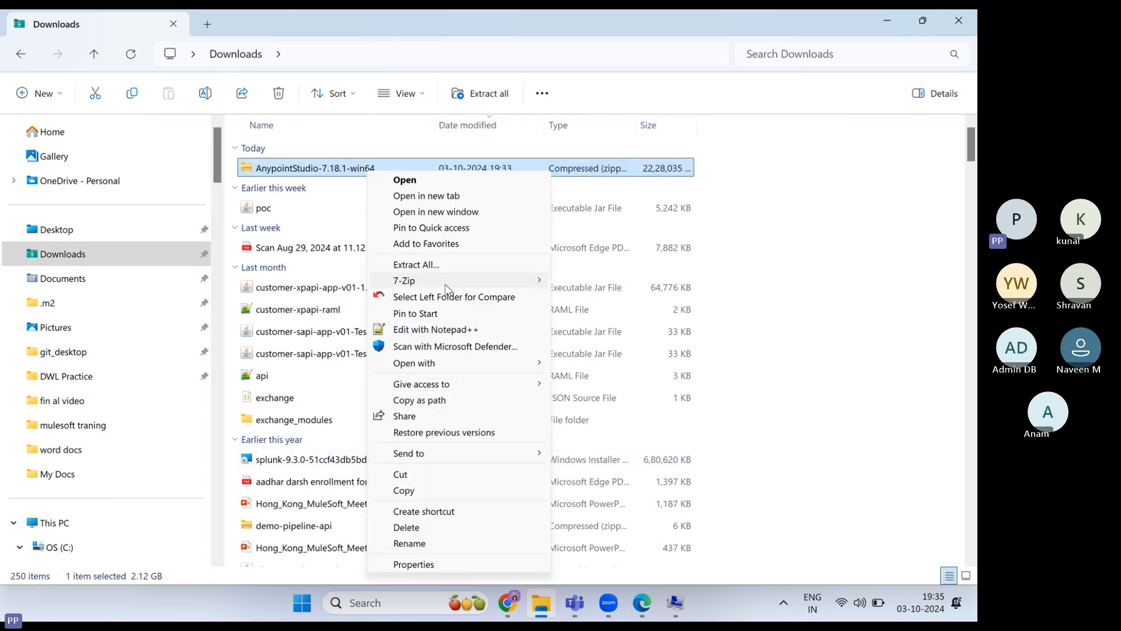
mouse_move(417, 281)
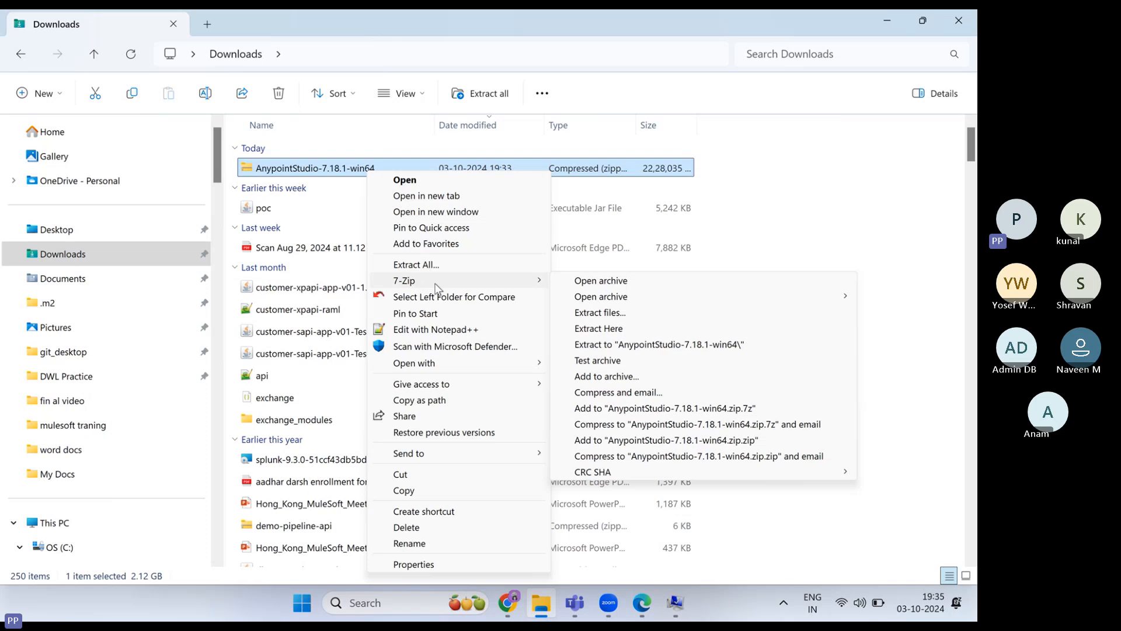
left_click(607, 346)
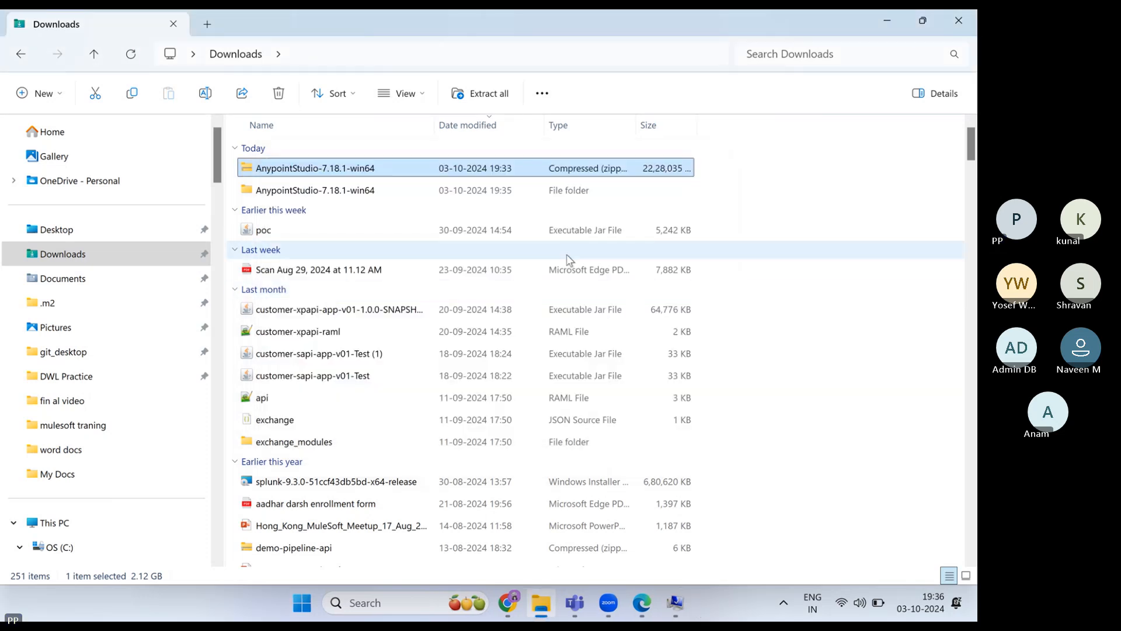
- Copy the extracted AnypointStudio-7.18.1-win64 folder and go to the OS (C:) drive
mouse_move(316, 196)
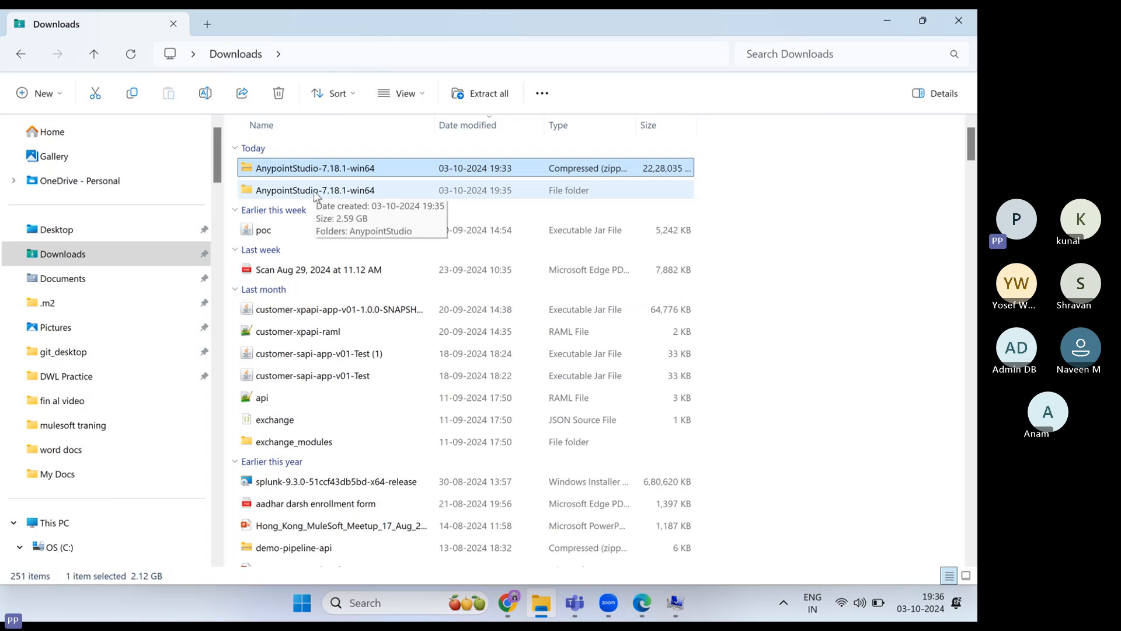
left_click(316, 191)
right_click(314, 191)
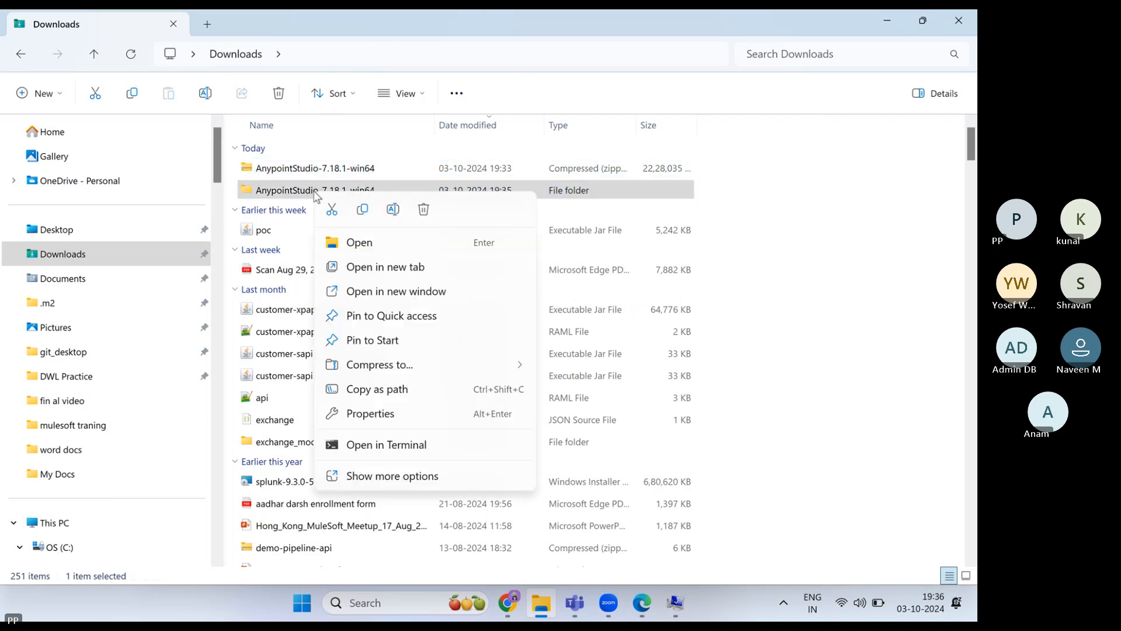
left_click(361, 210)
scroll(152, 348, "down", 2)
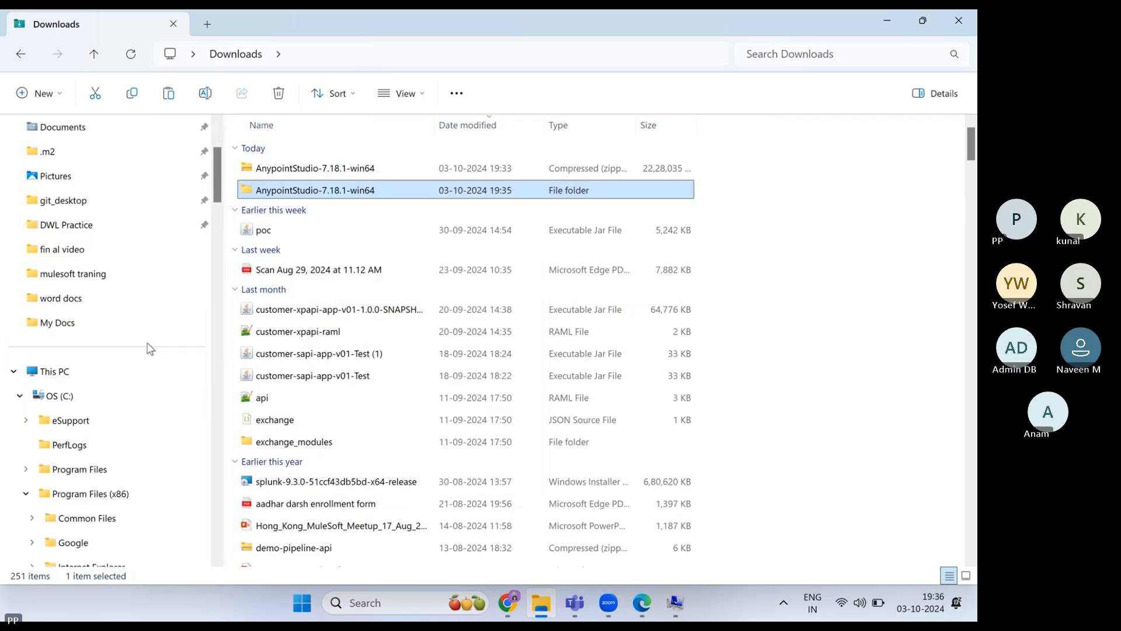
left_click(106, 401)
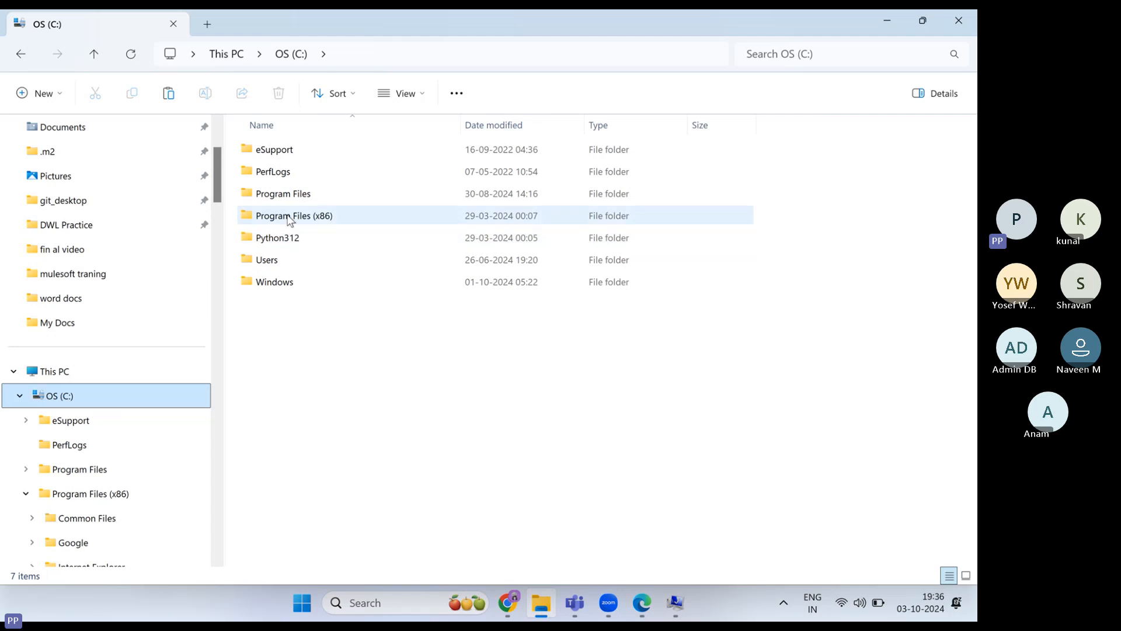
- Browse the Users and Program Files folders on C:, then return to the drive root
double_click(291, 266)
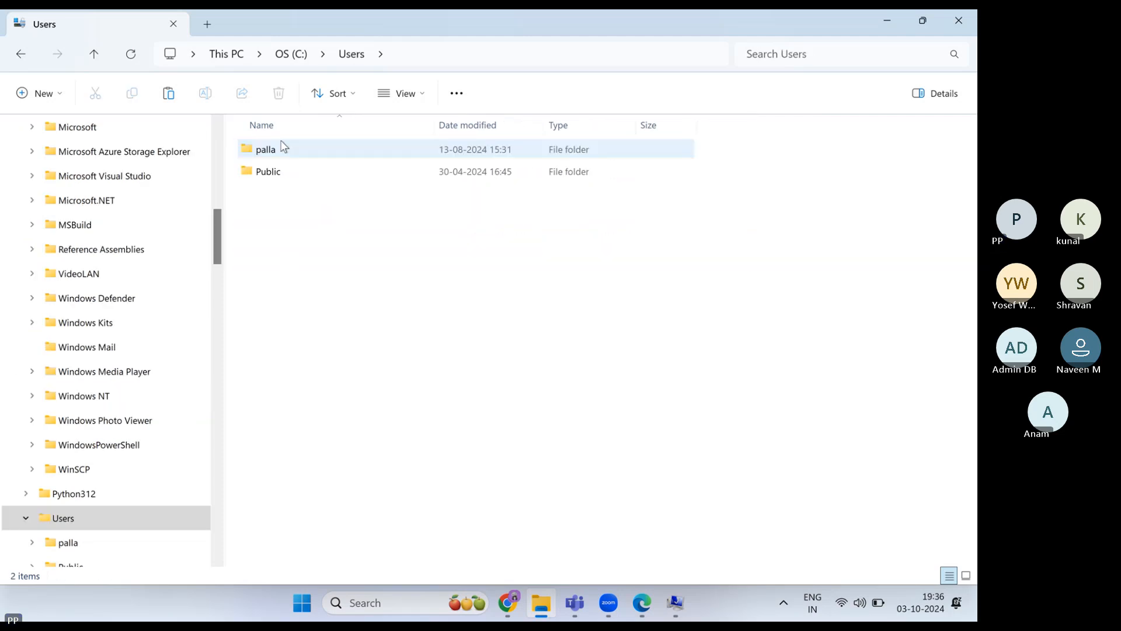
double_click(283, 152)
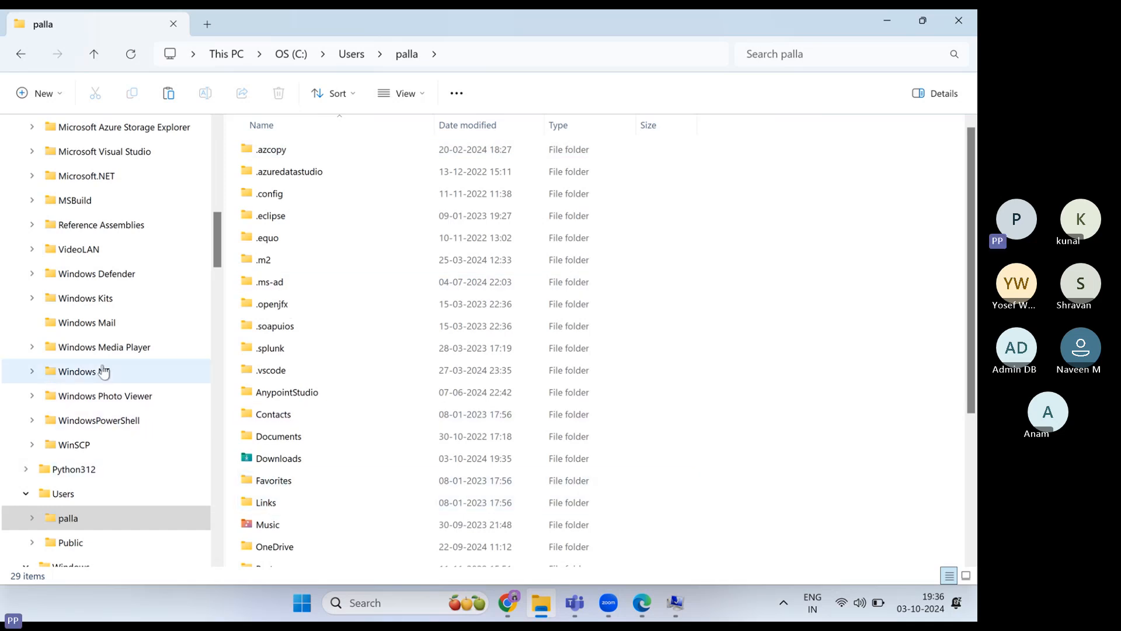
scroll(145, 415, "down", 1)
left_click(291, 54)
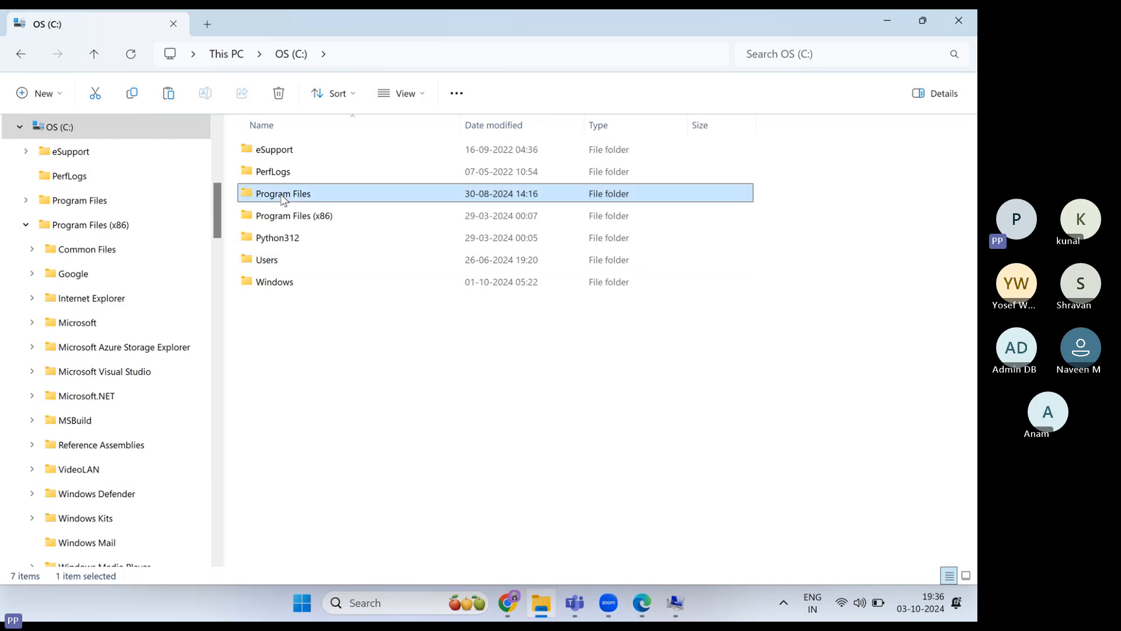
double_click(283, 195)
scroll(299, 408, "down", 5)
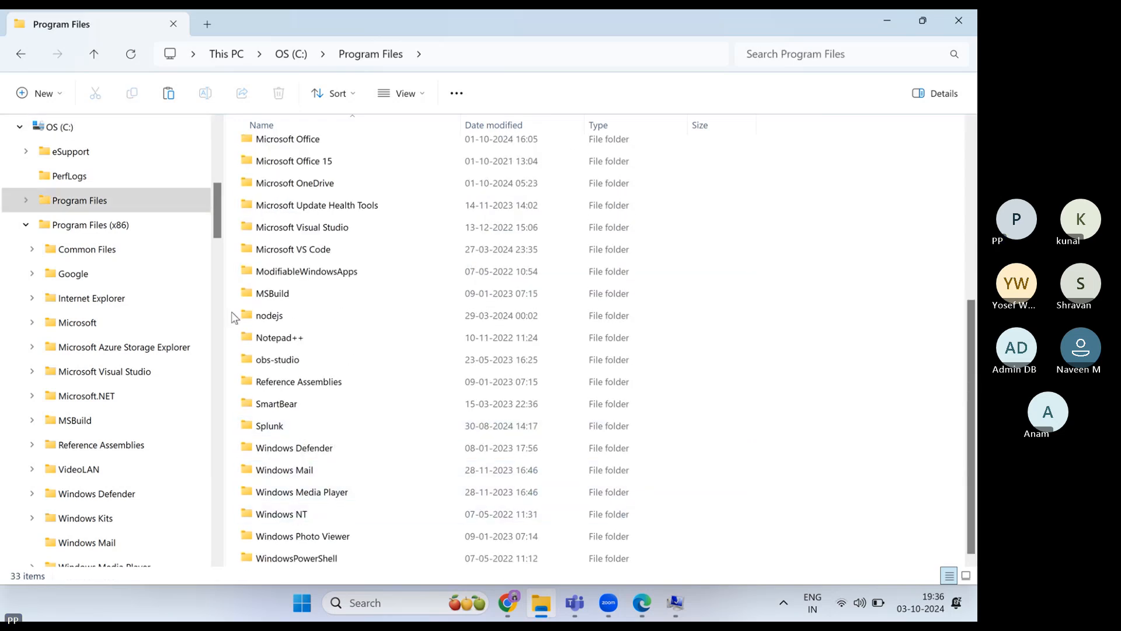
left_click(290, 54)
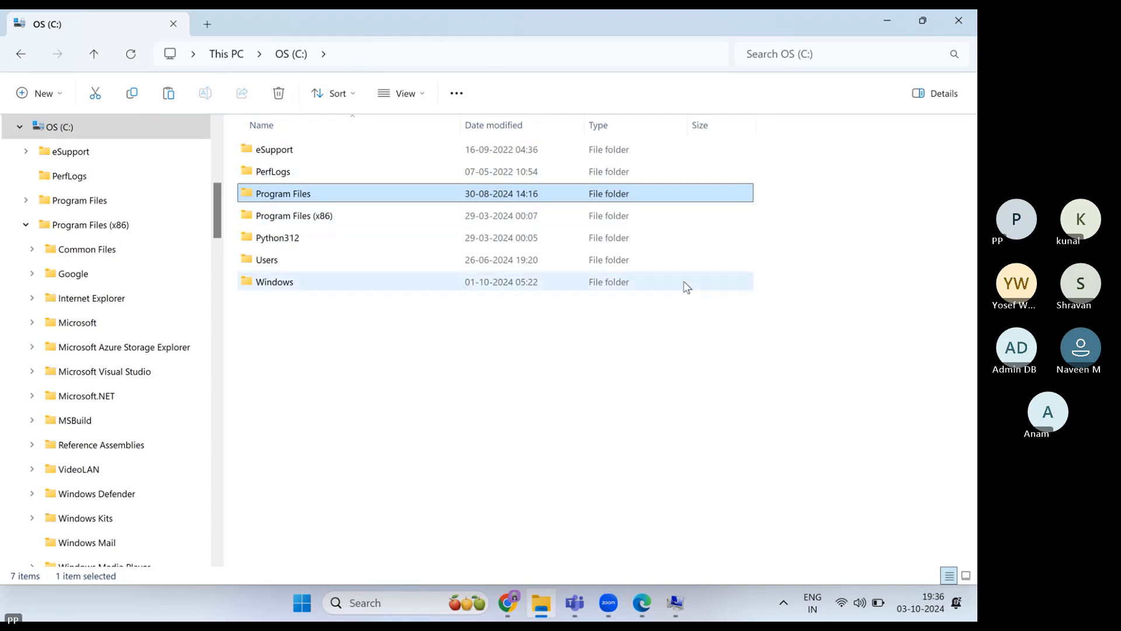
- Create a new folder named Softwares on the C: drive and open it
right_click(384, 411)
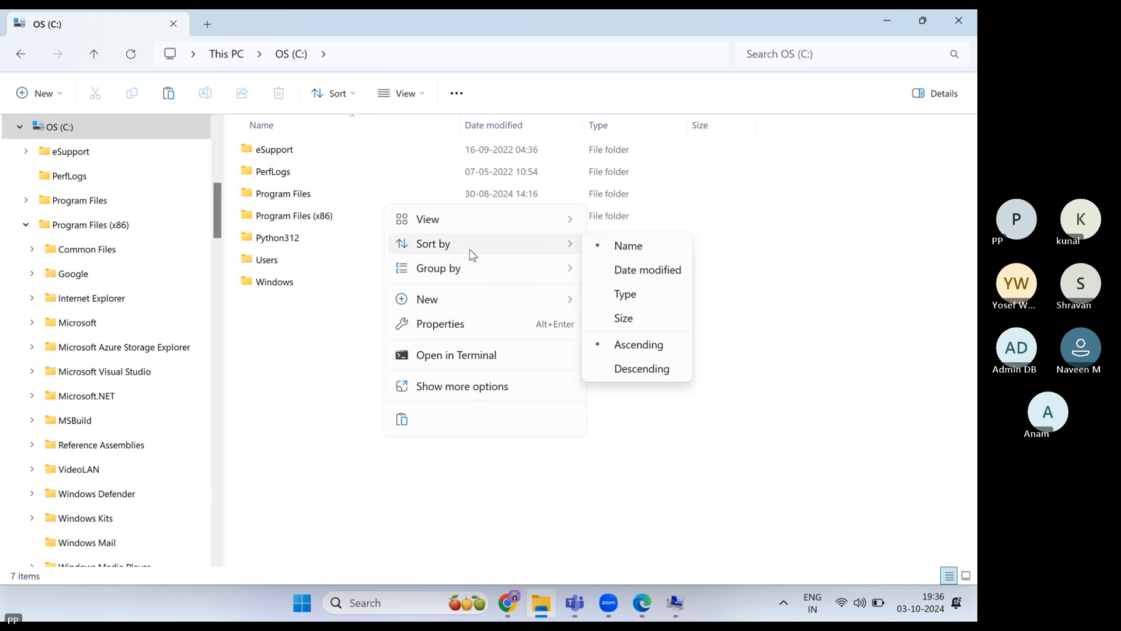
mouse_move(564, 303)
left_click(612, 305)
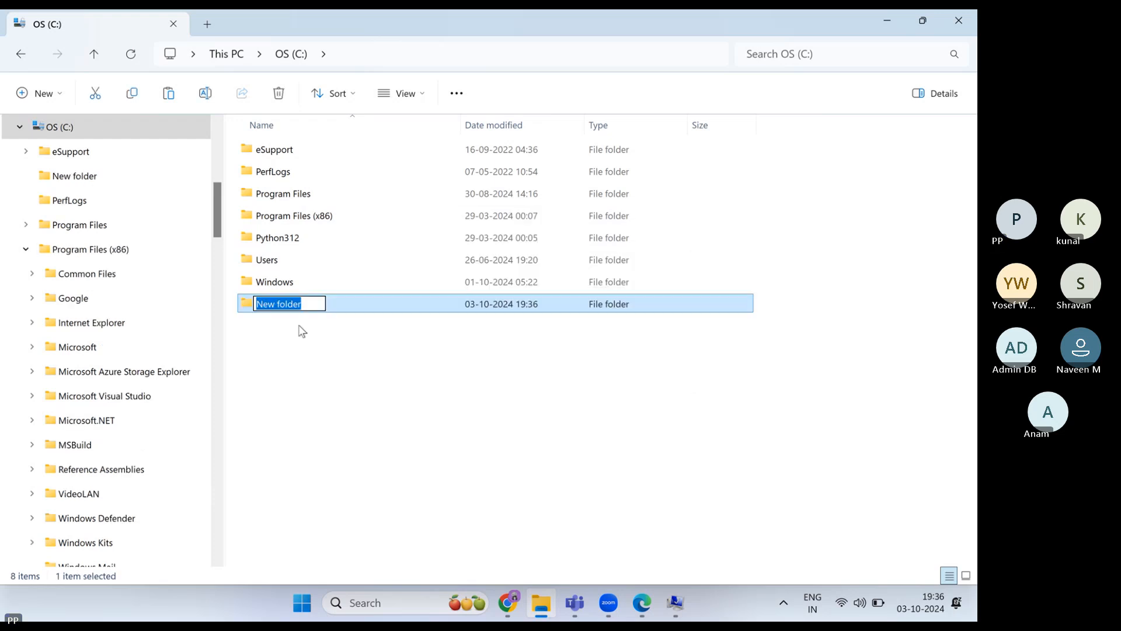
type("Softw")
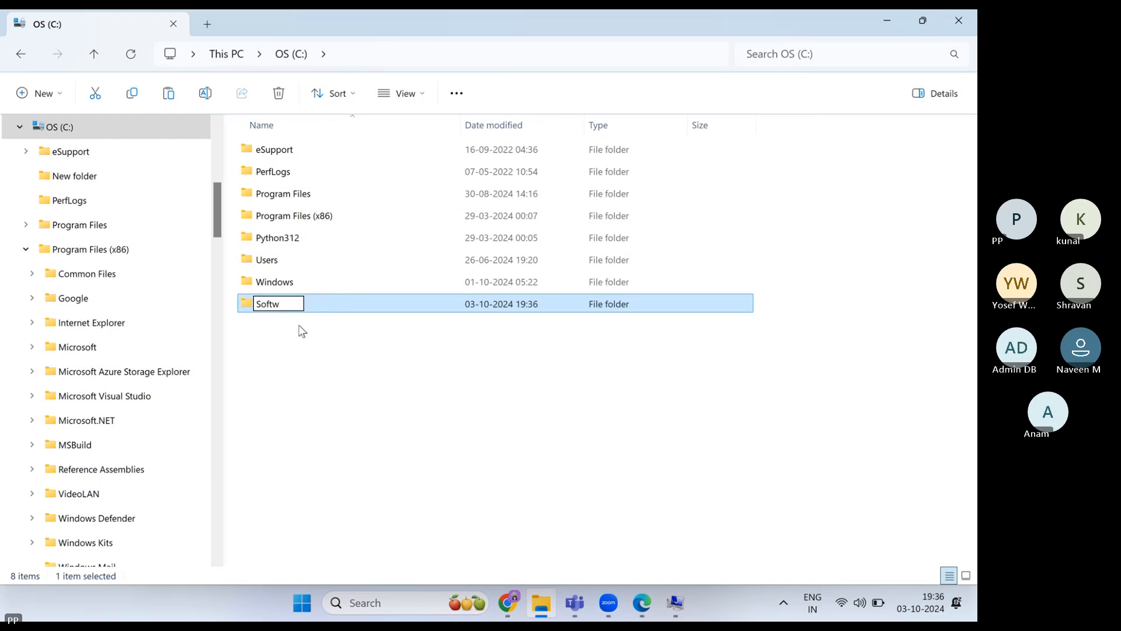
type("ares")
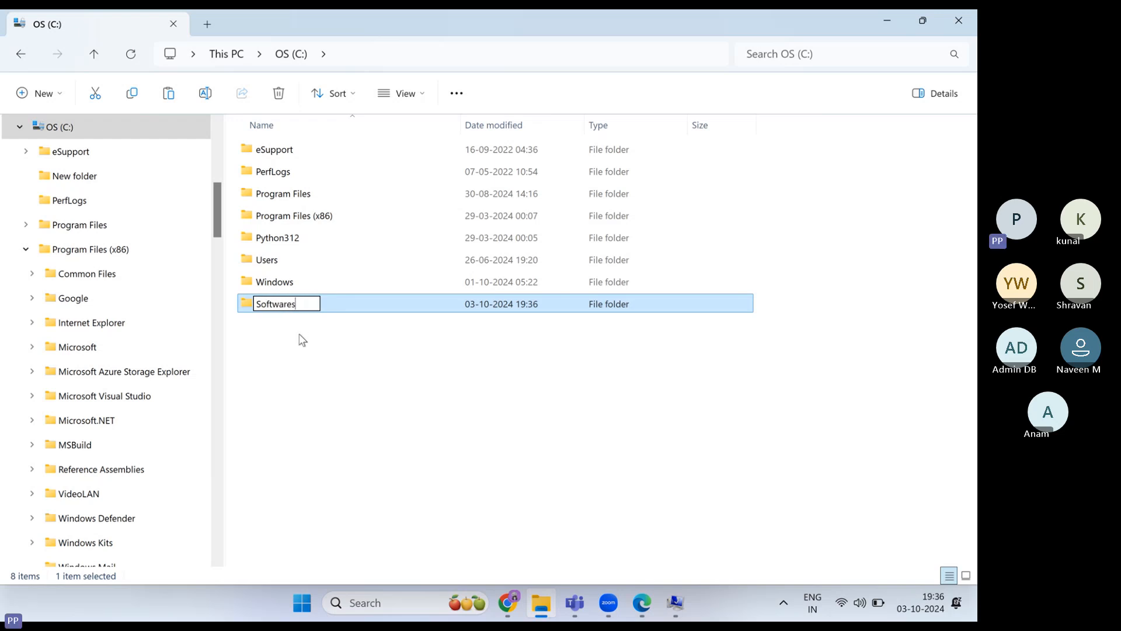
key("Return")
left_click(309, 332)
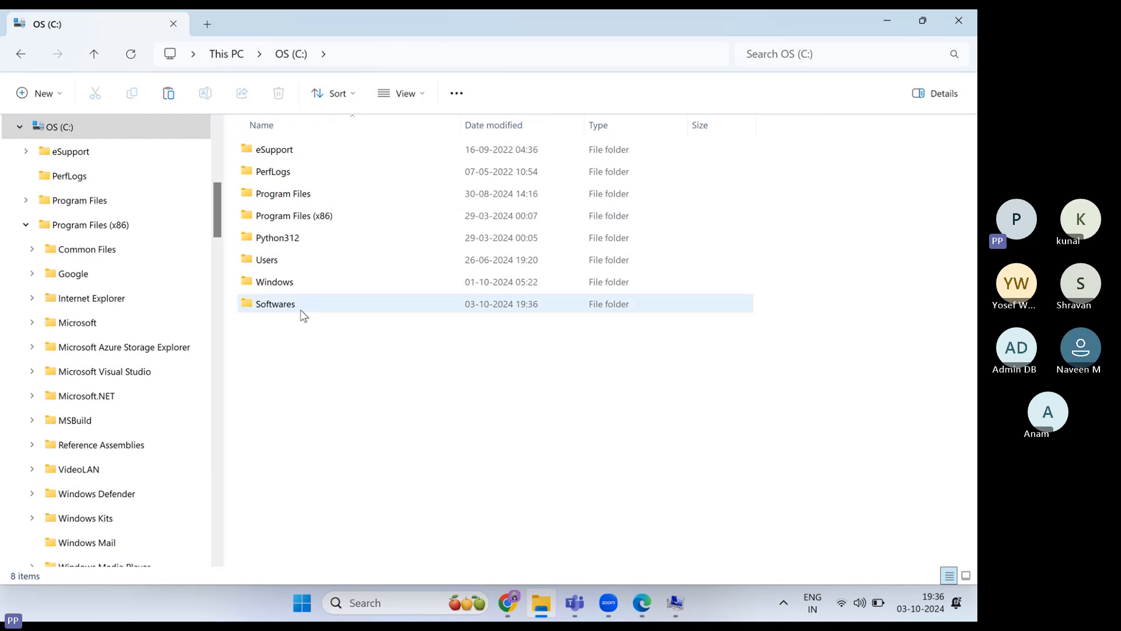
double_click(302, 309)
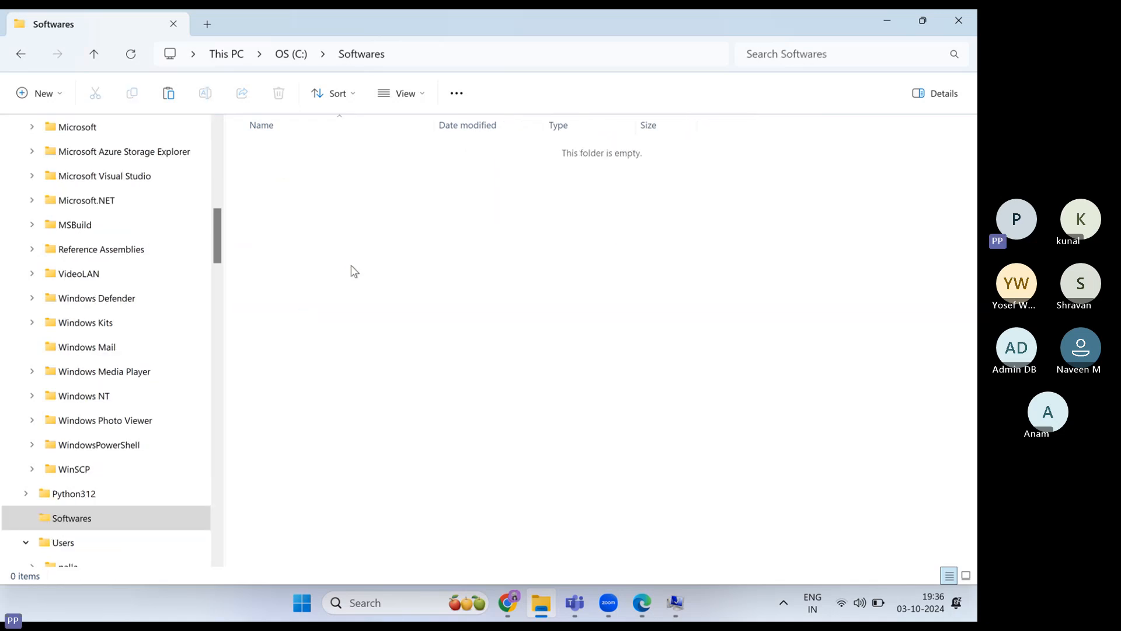
- Paste the extracted Anypoint Studio 7.18.1 files into Softwares and open its inner AnypointStudio folder
key("ctrl+v")
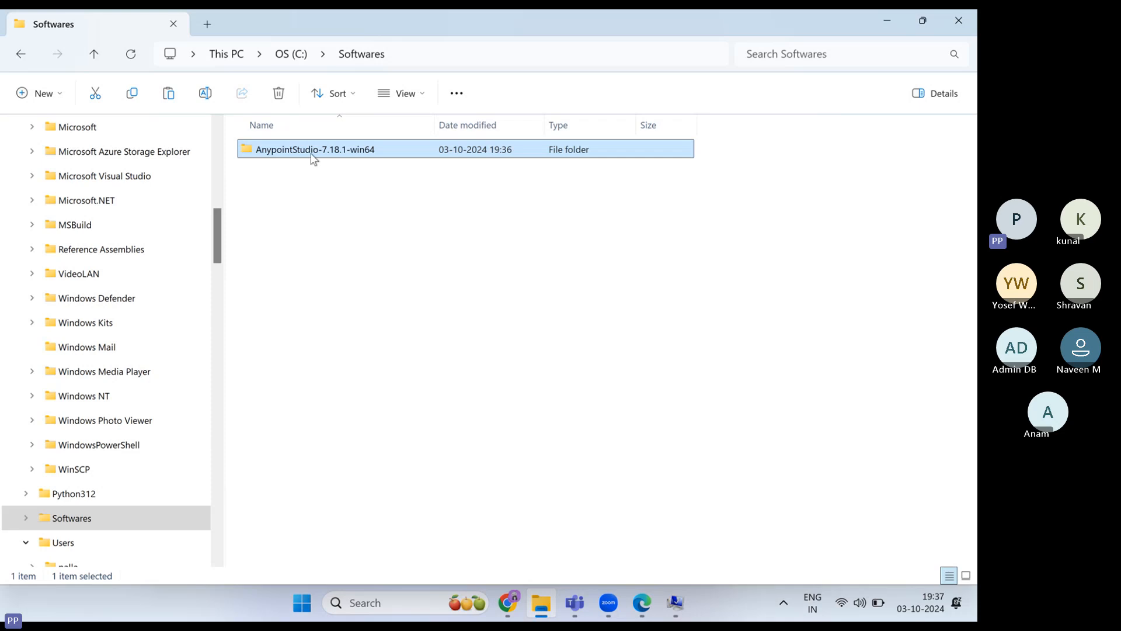
double_click(312, 153)
double_click(312, 153)
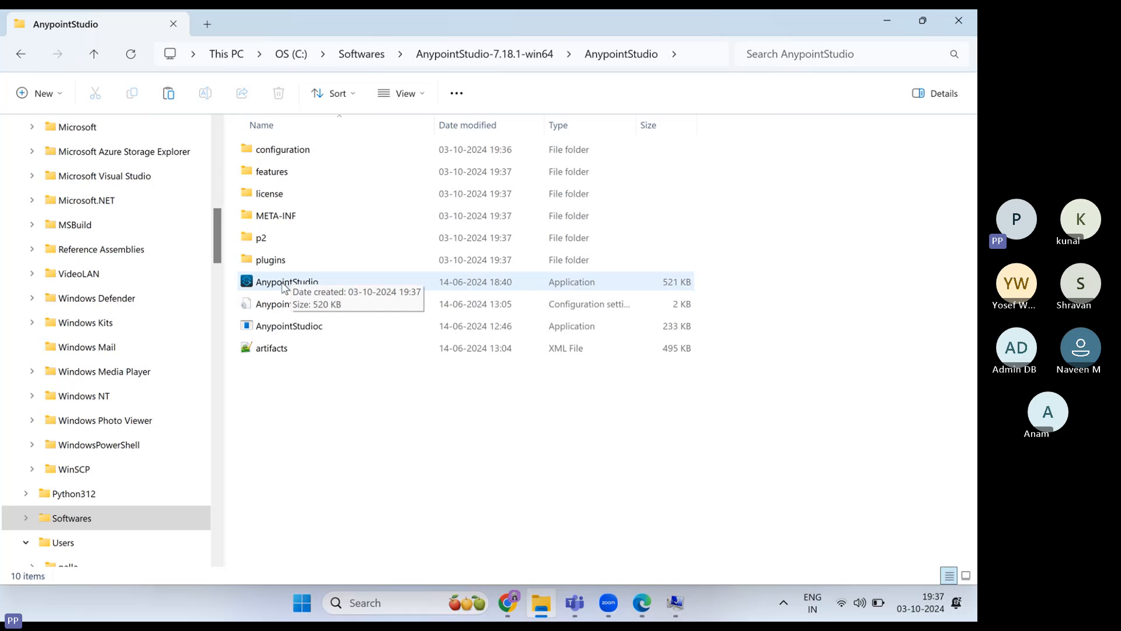
- Run AnypointStudio.exe as administrator
left_click(282, 287)
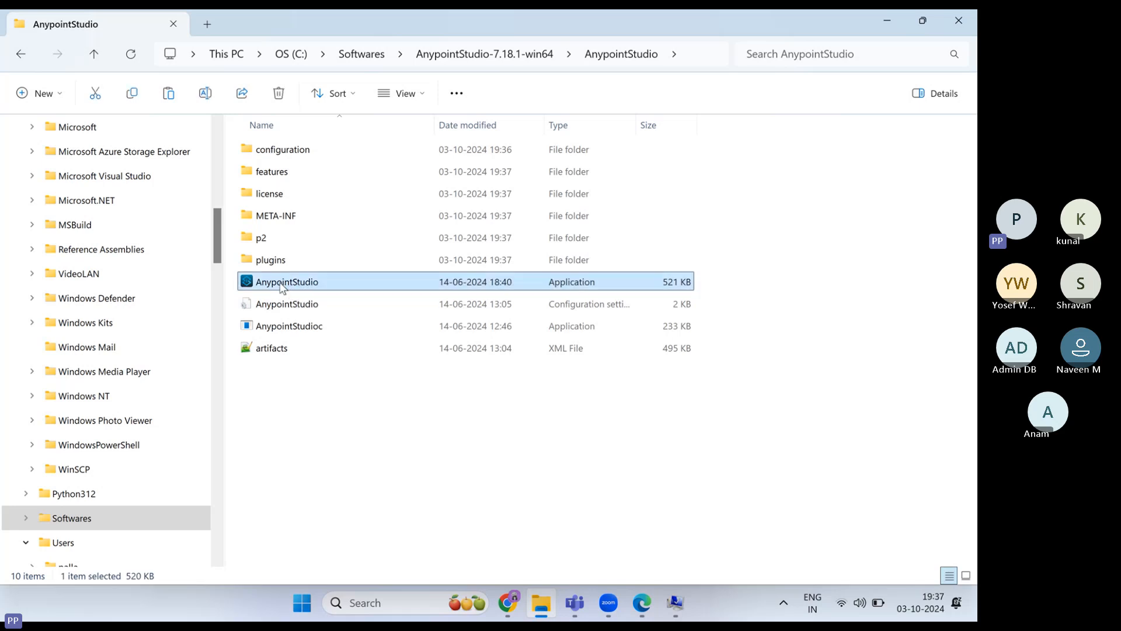
right_click(282, 288)
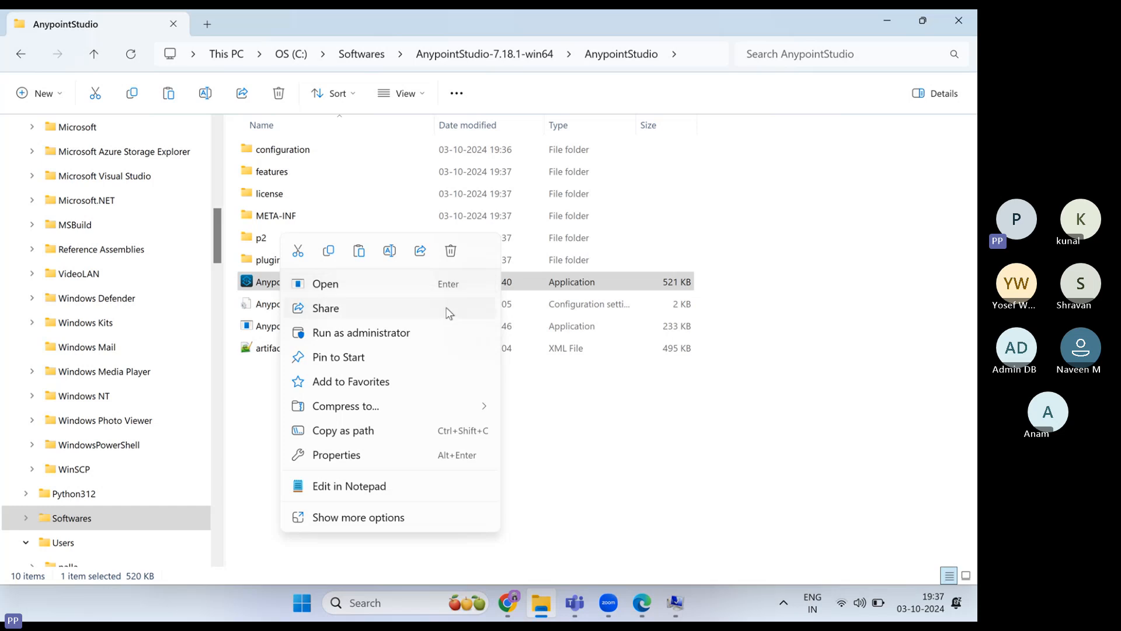
left_click(374, 334)
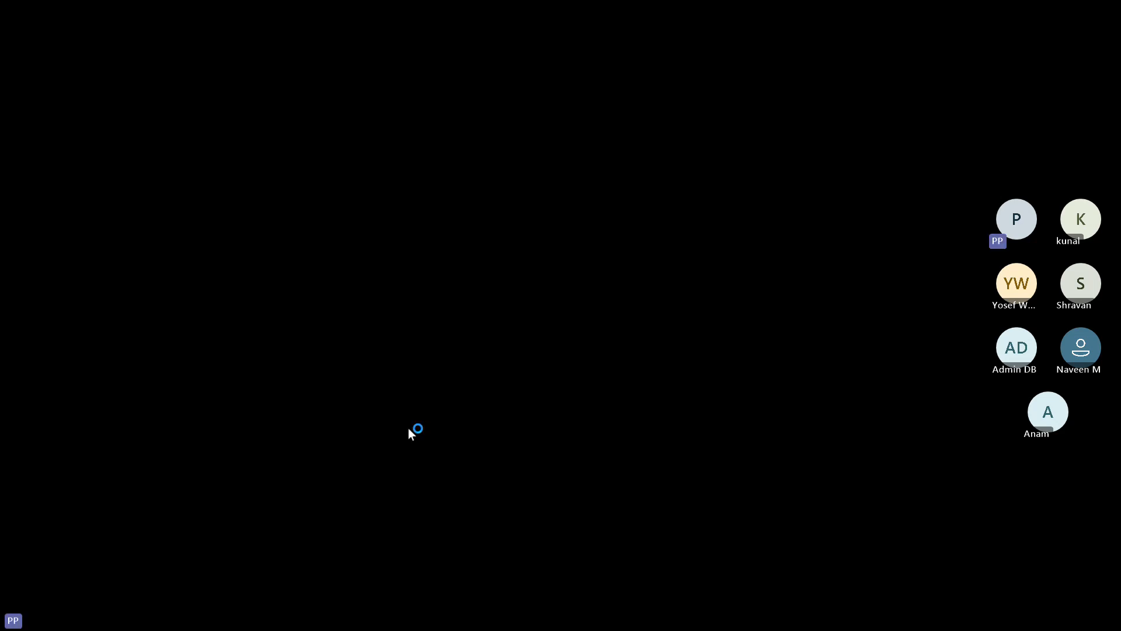
- Approve the administrator permission prompt and wait for the 7.18 splash and workspace launcher
left_click(408, 429)
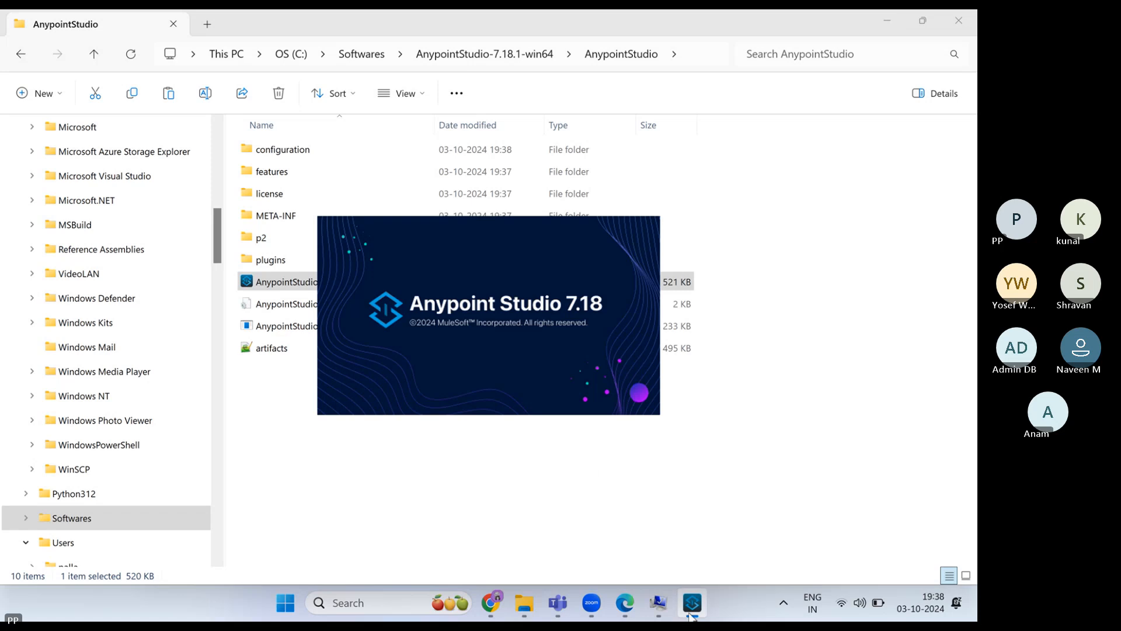
mouse_move(691, 616)
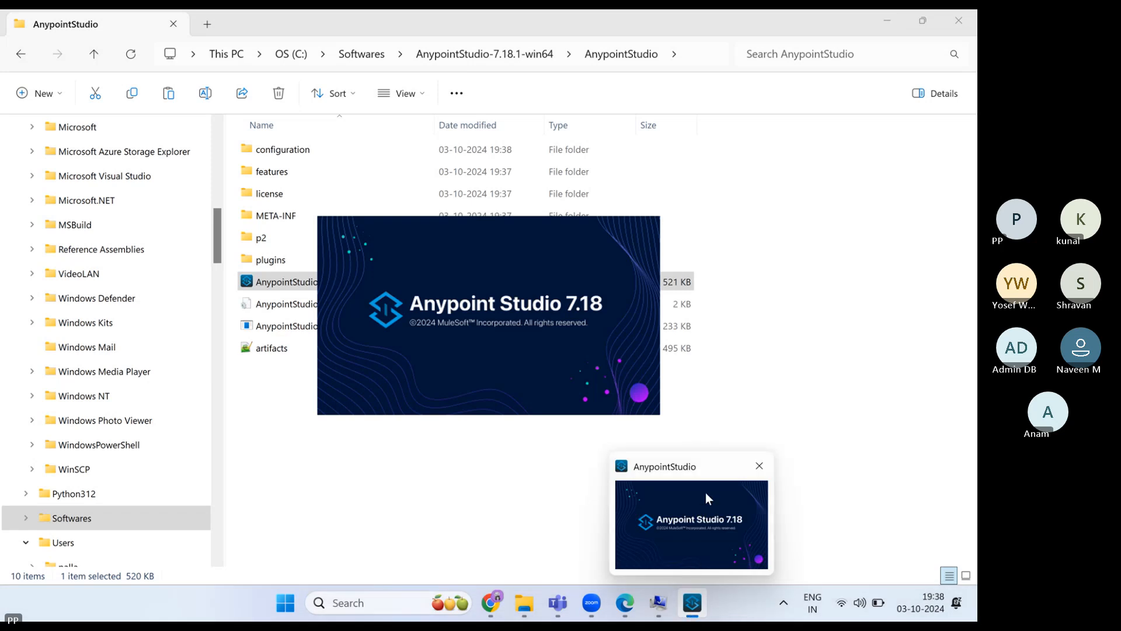
mouse_move(705, 492)
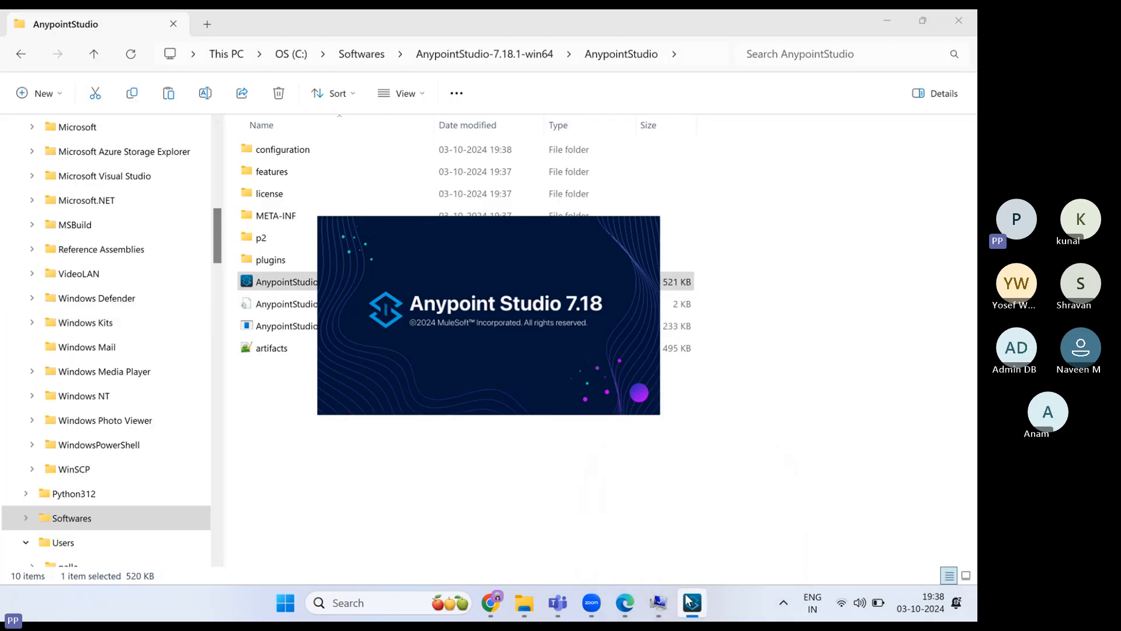
mouse_move(693, 534)
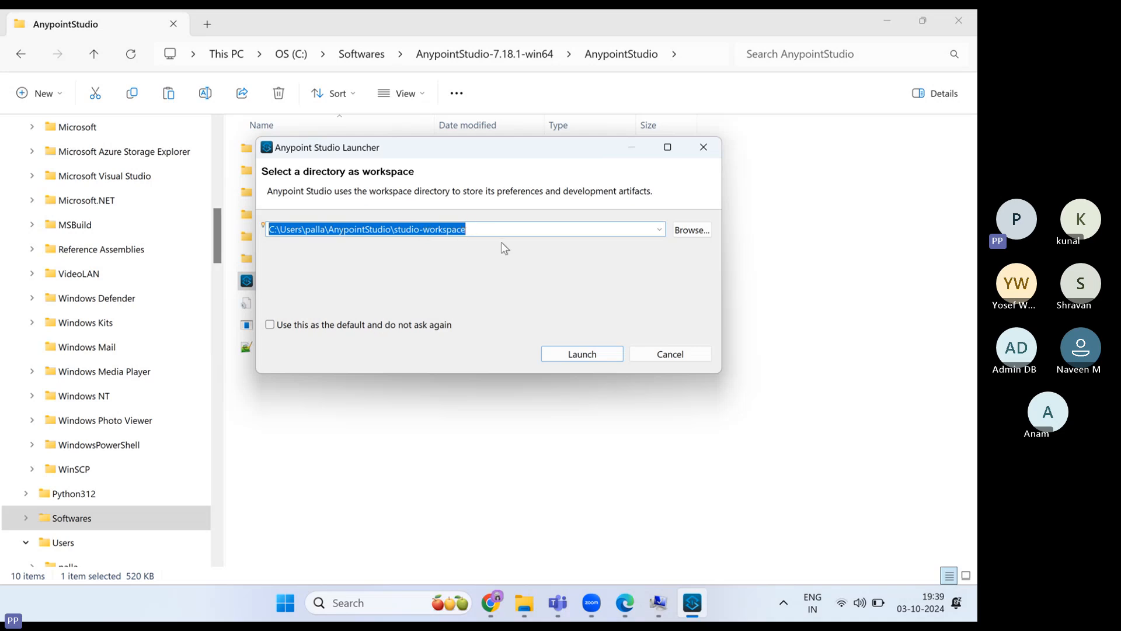
- Launch with the default studio-workspace path and continue with updating the older workspace version
left_click(660, 231)
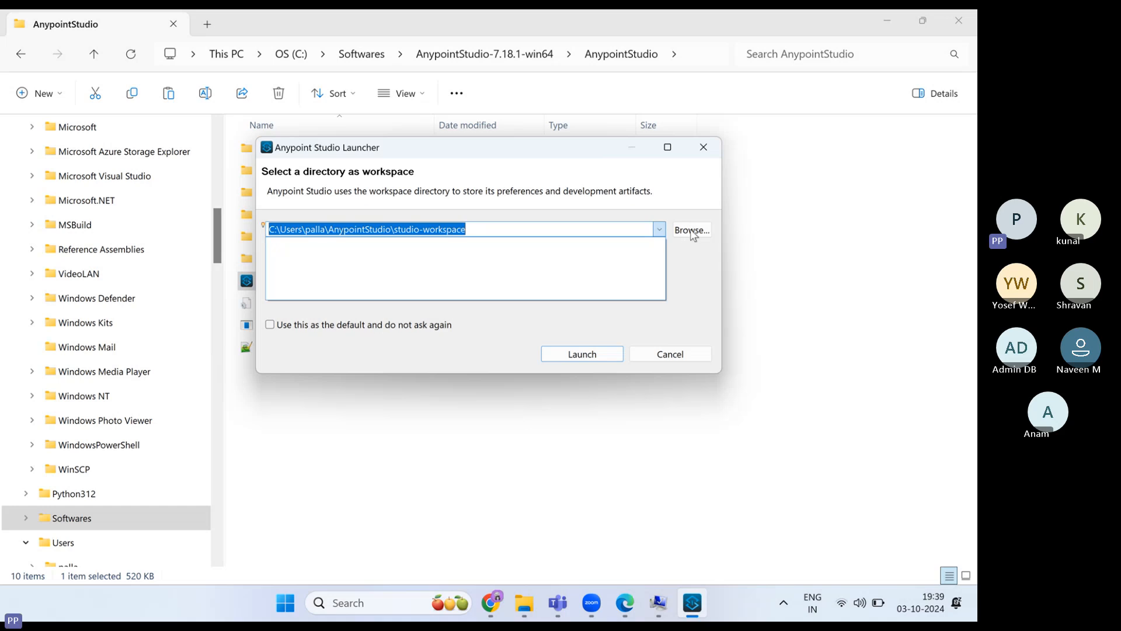
left_click(474, 229)
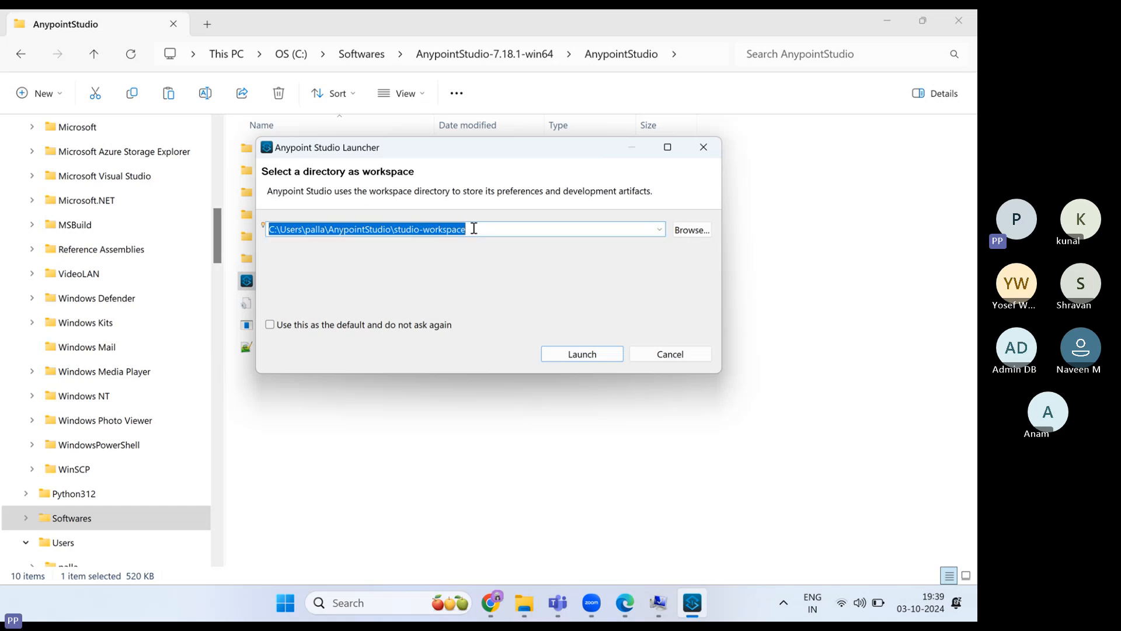
left_click(586, 355)
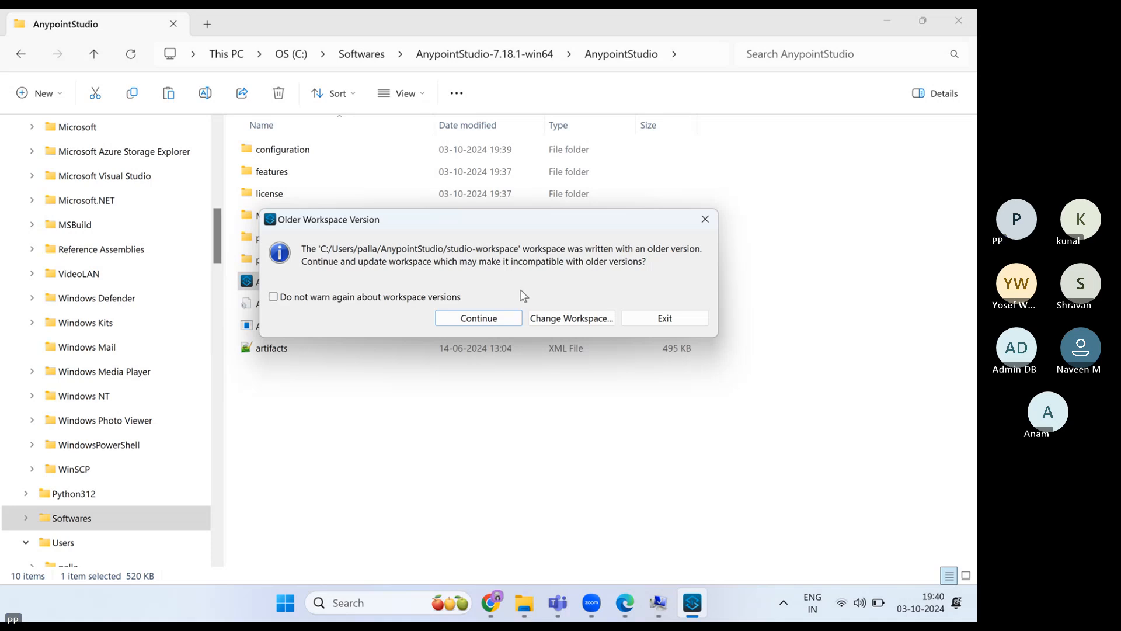
left_click(505, 321)
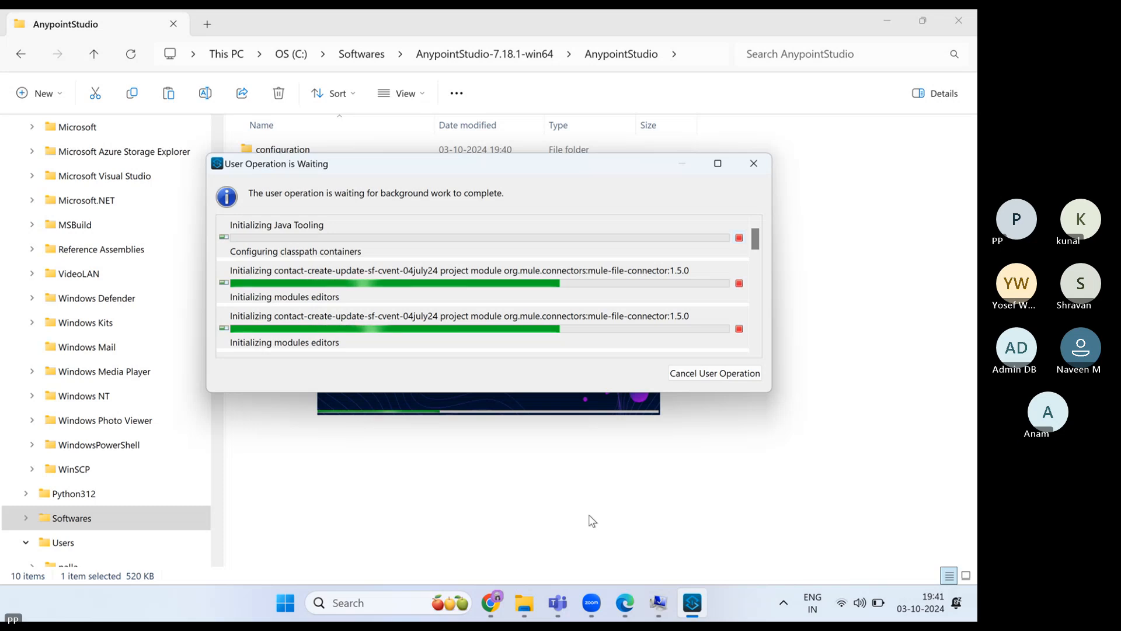
- Wait while Java tooling and the mule-file-connector 1.5.0 module initialize
mouse_move(697, 616)
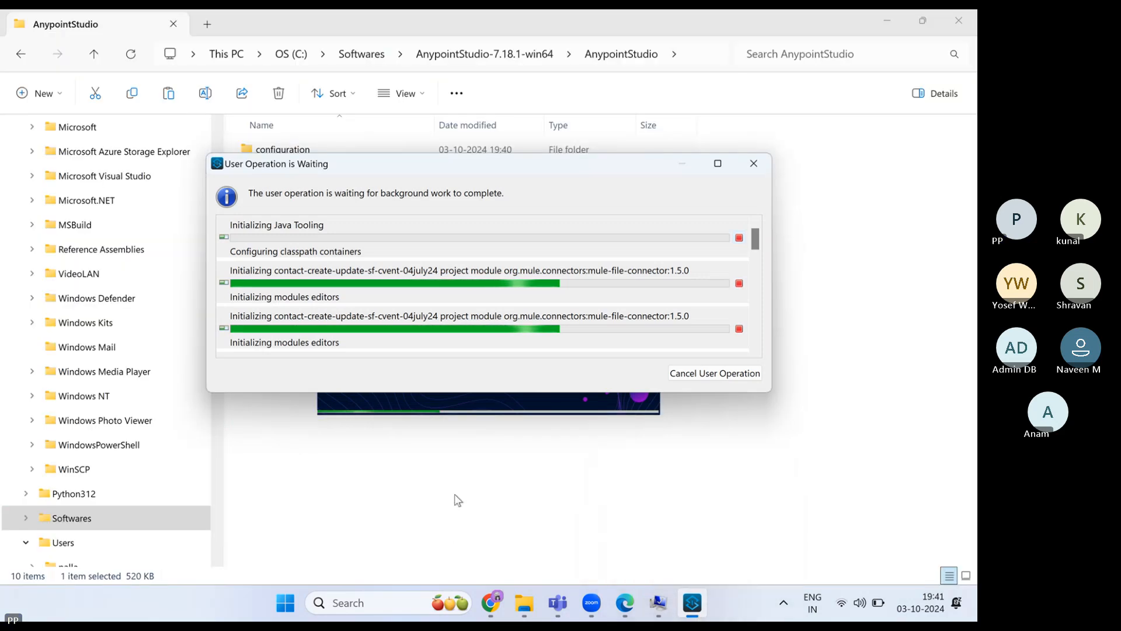
- Look over the MuleSoft download page, API Manager's add-API options and the Sandbox environment info
mouse_move(490, 603)
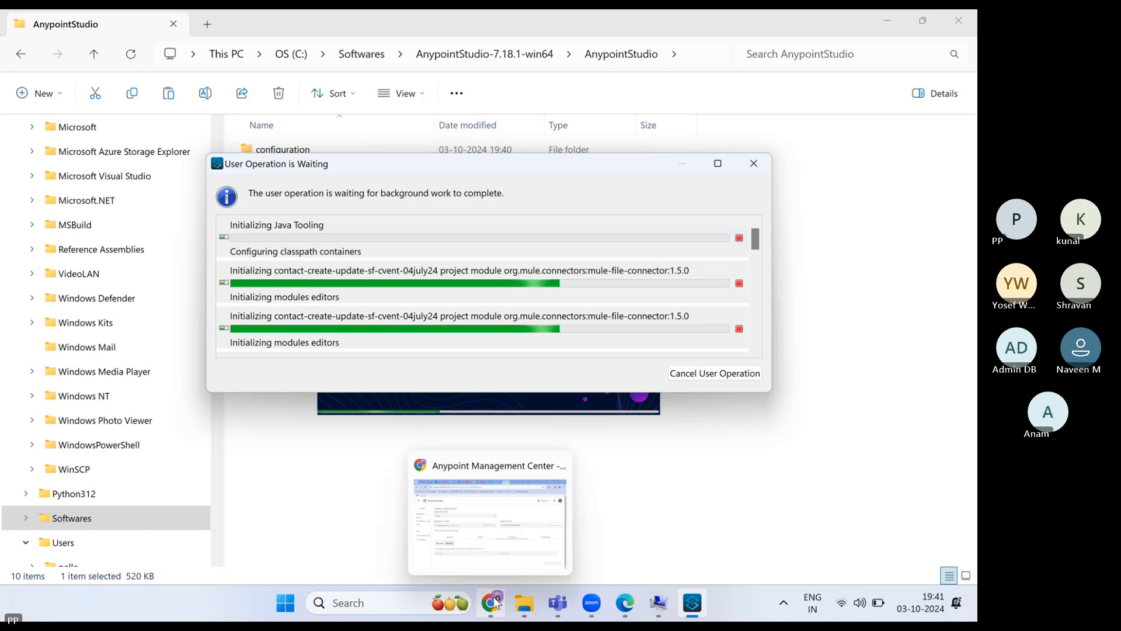
left_click(510, 514)
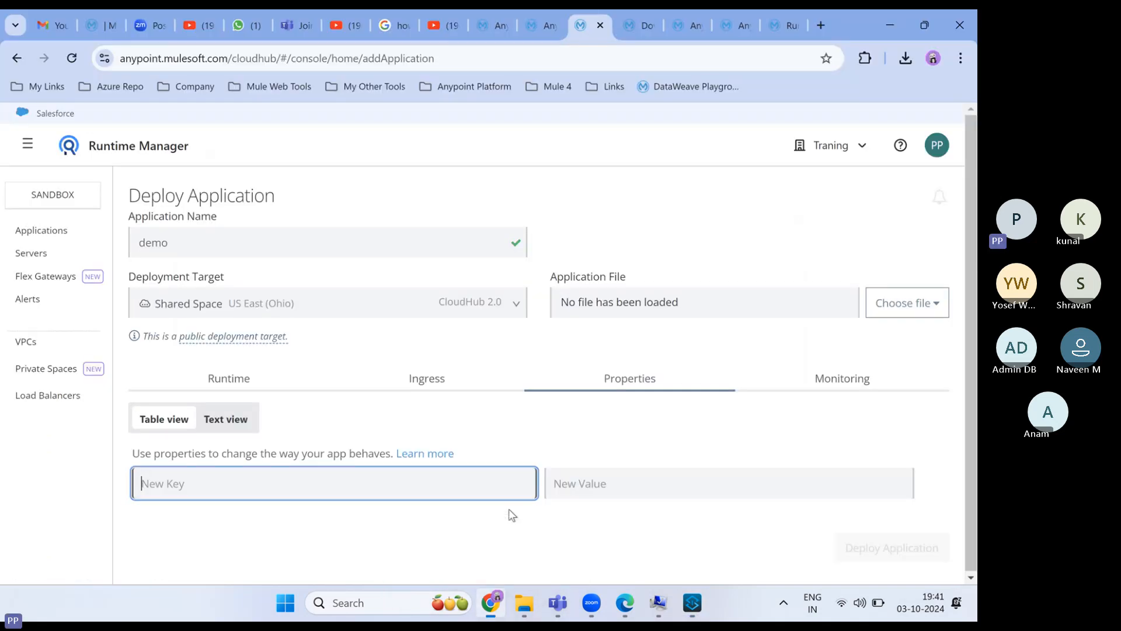
left_click(641, 30)
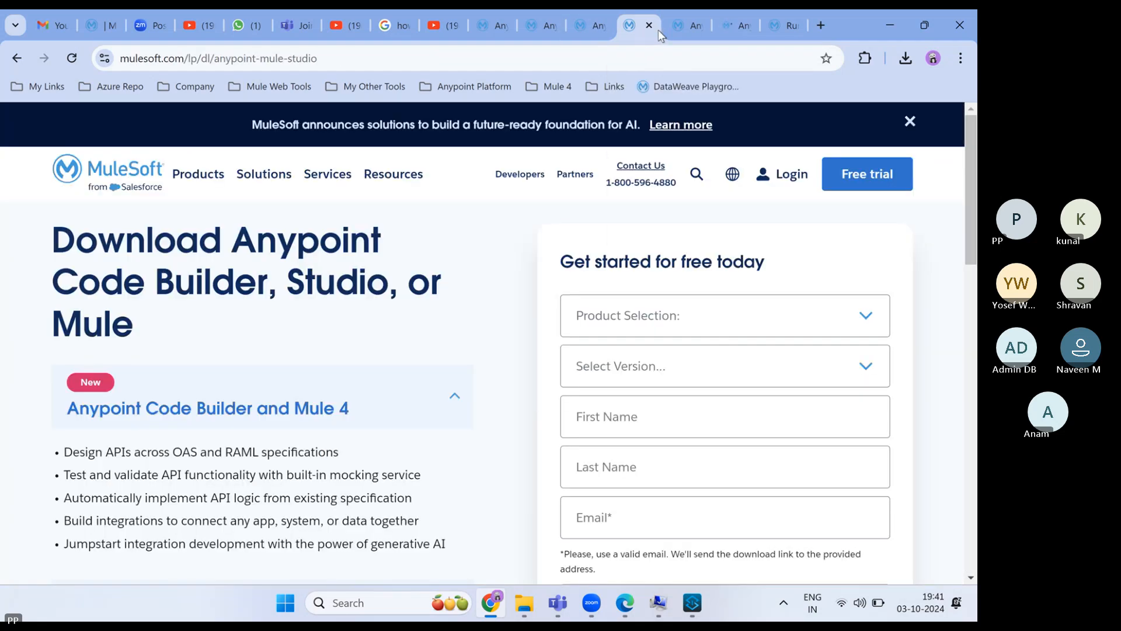
left_click(686, 27)
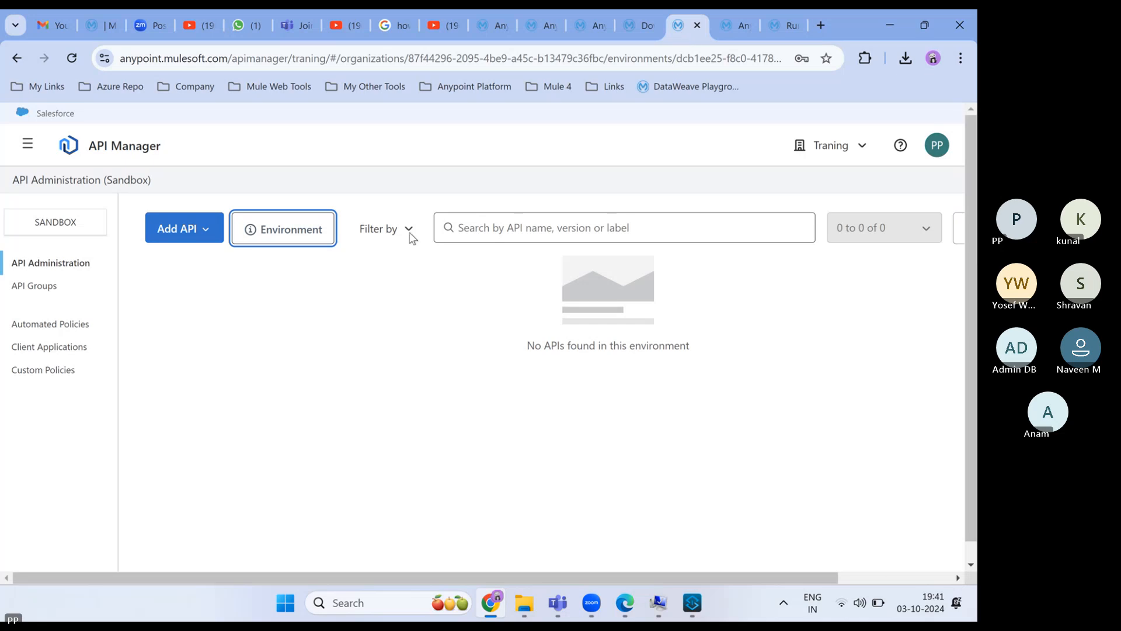
left_click(209, 236)
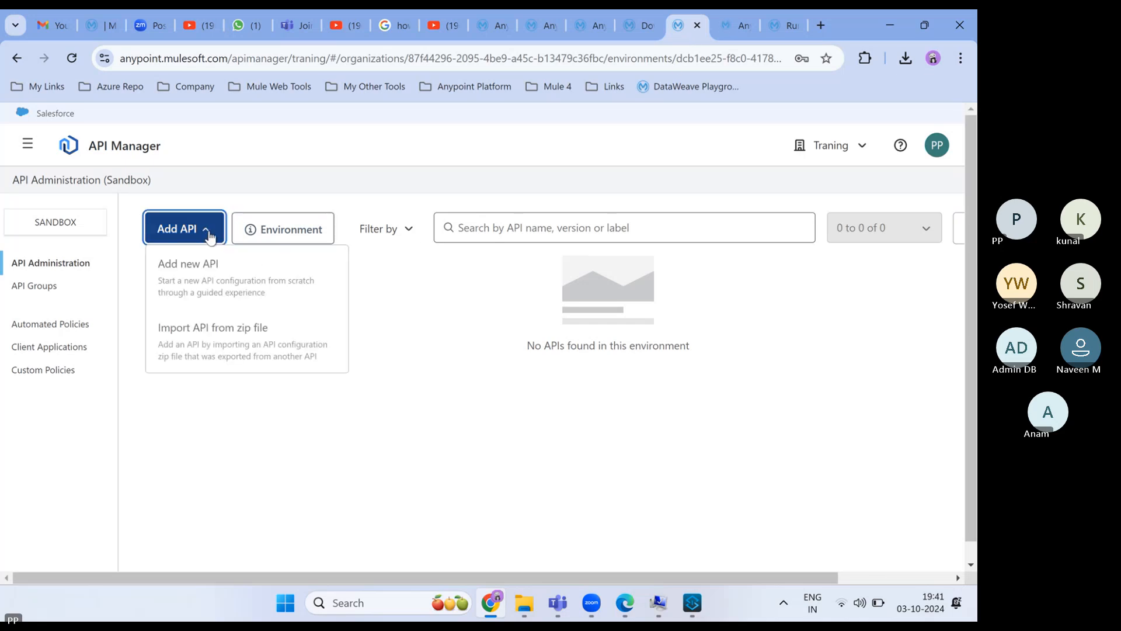
left_click(263, 234)
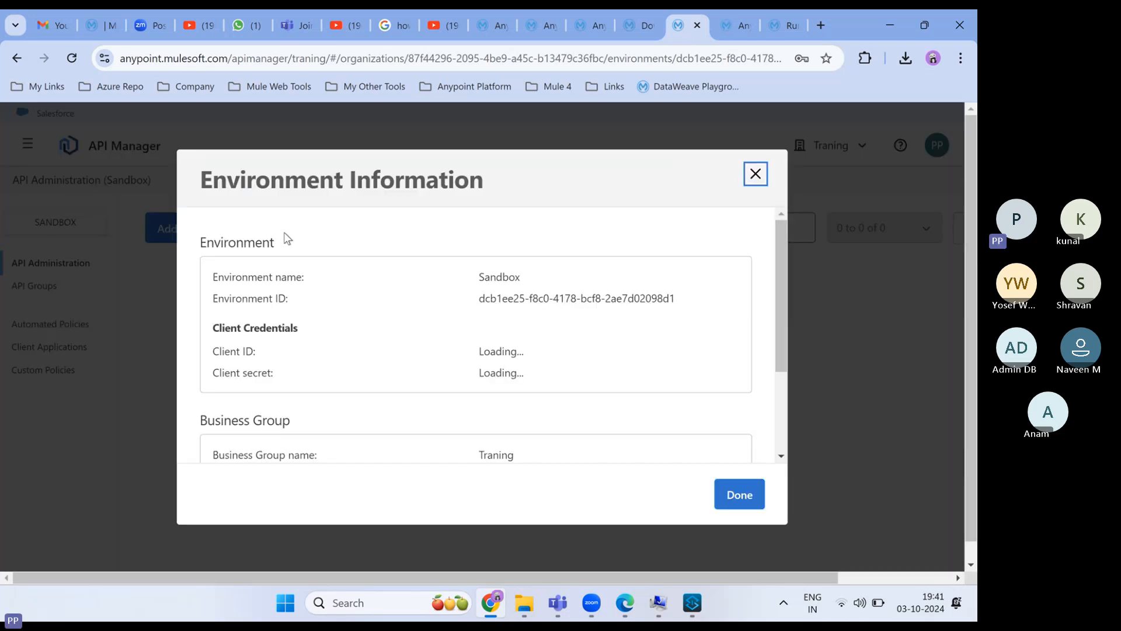
left_click(756, 174)
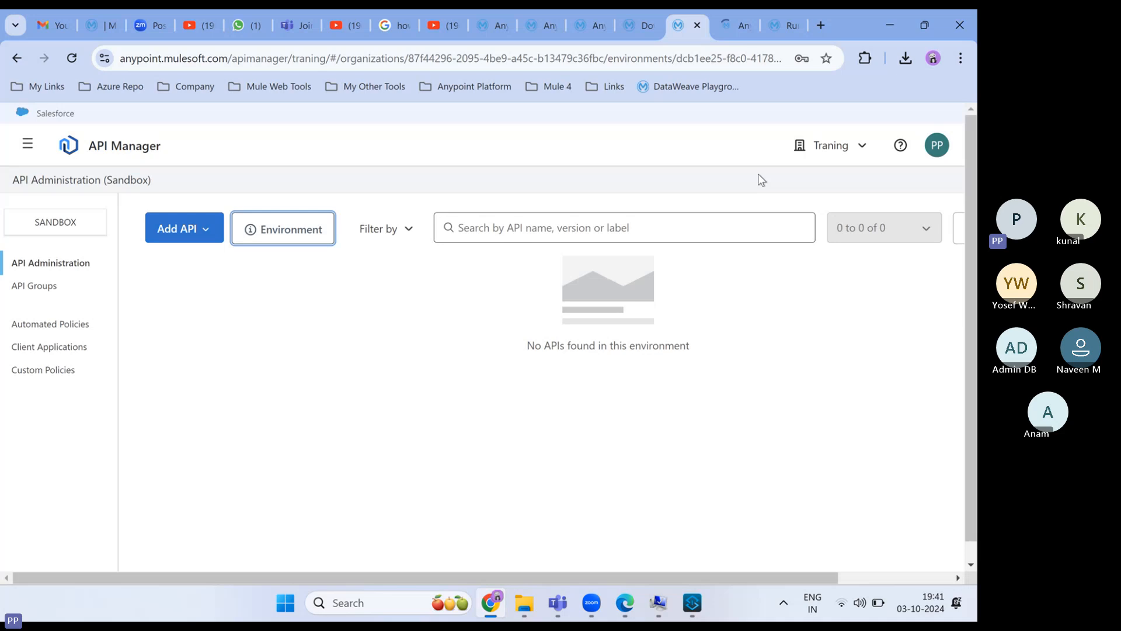
- Open the user profile's Connected Apps tab, which shows no authorizations found
left_click(935, 154)
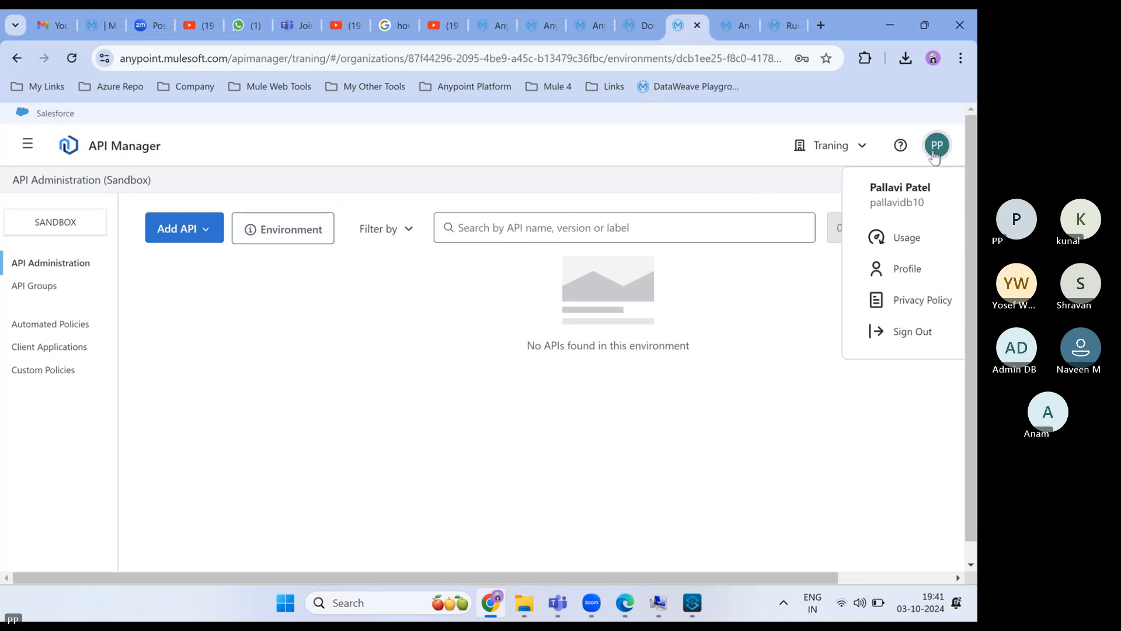
left_click(906, 274)
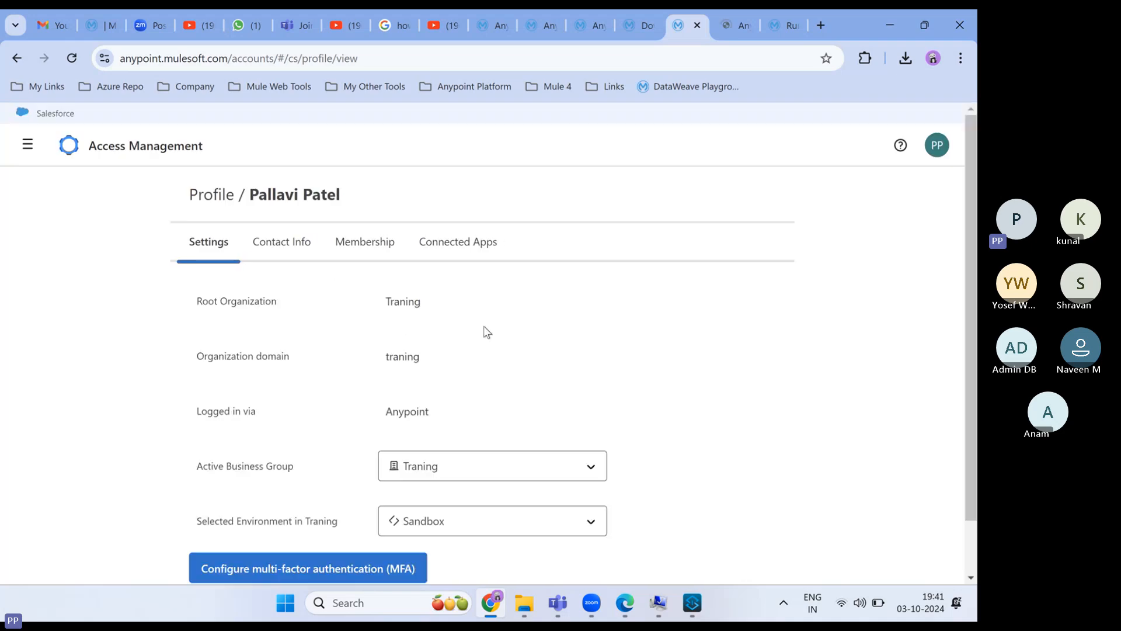
scroll(483, 330, "down", 1)
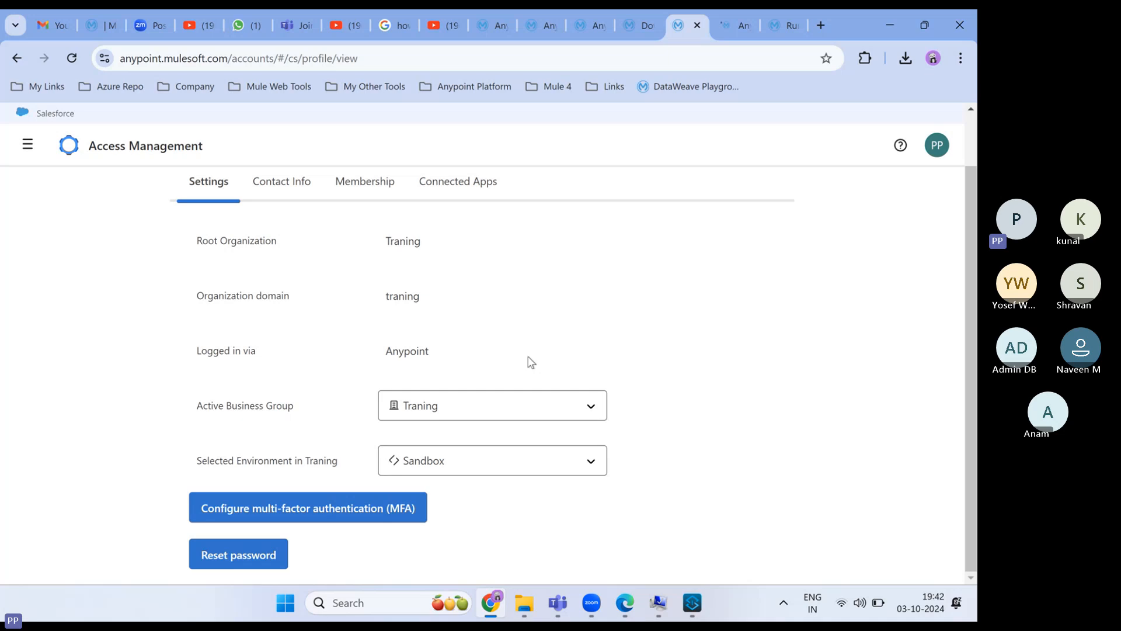
scroll(530, 362, "up", 1)
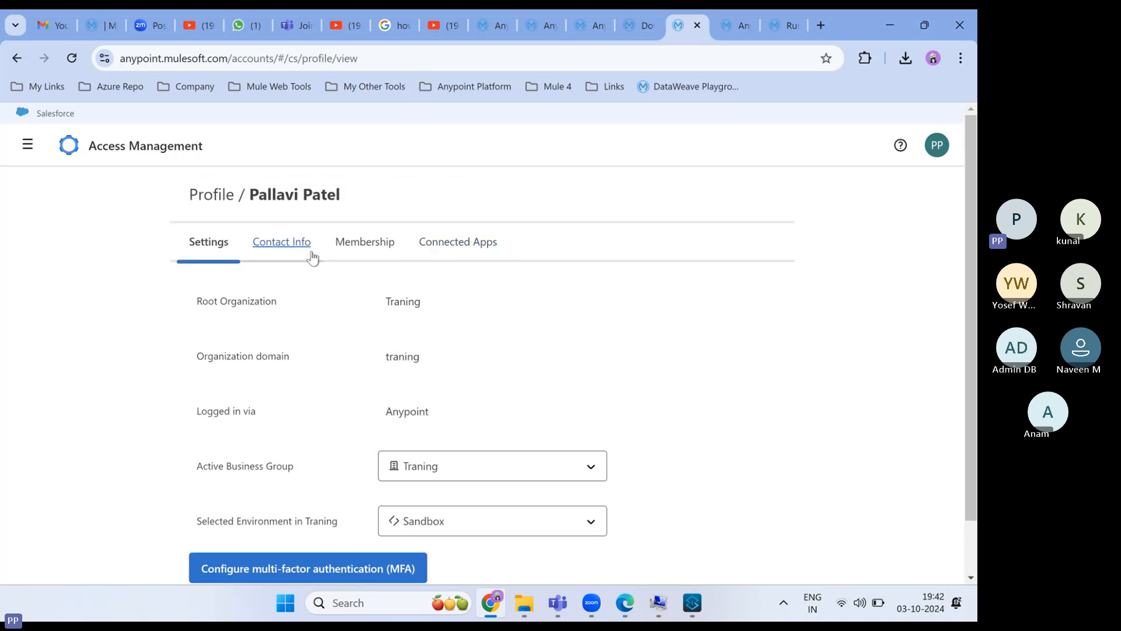
left_click(448, 245)
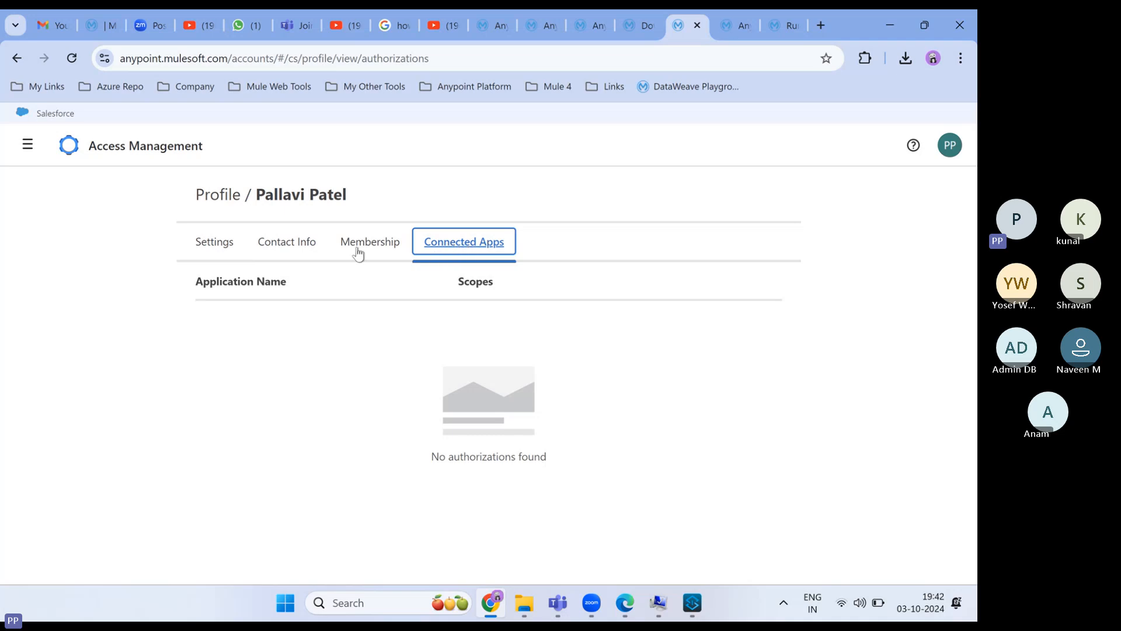
- Go to Access Management under ADMIN in the platform products menu, showing the Users list
left_click(27, 145)
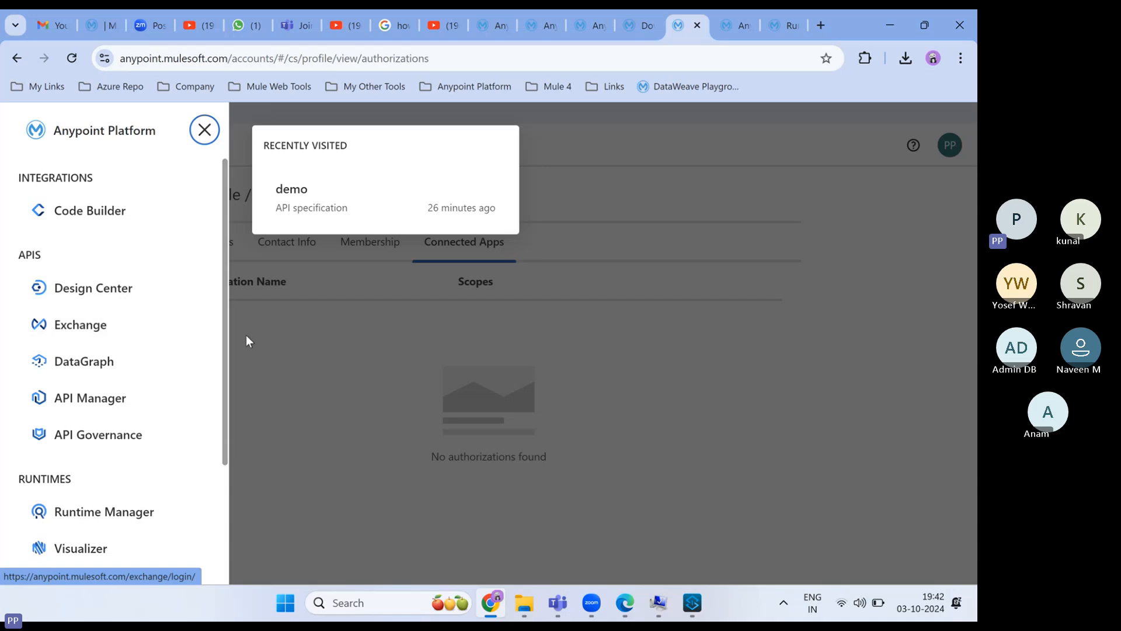
scroll(181, 362, "down", 3)
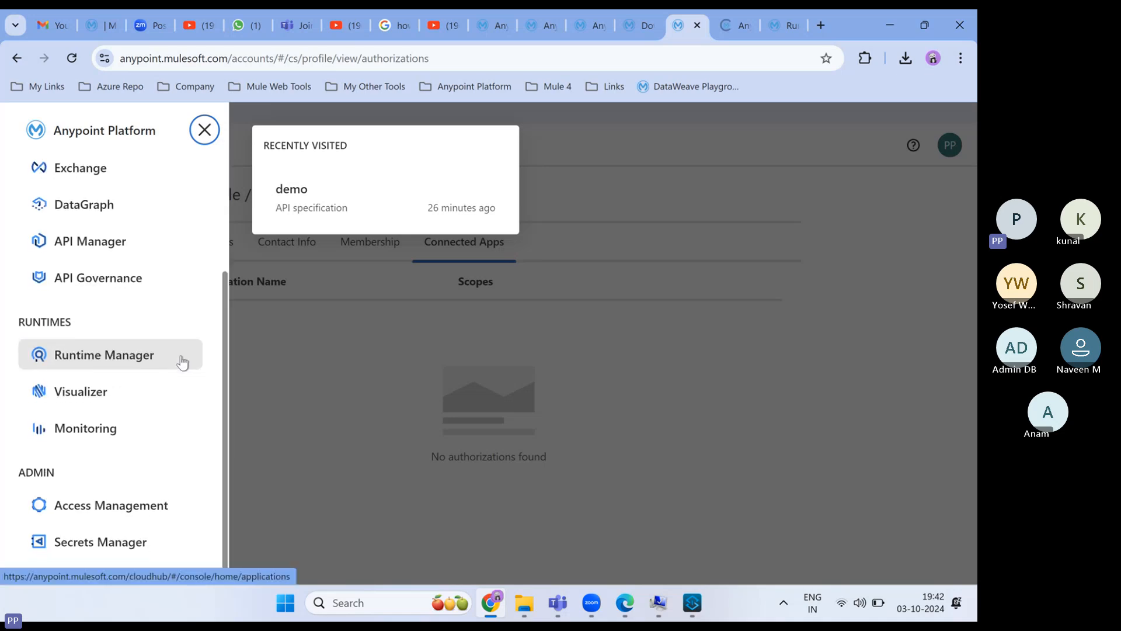
scroll(181, 361, "up", 3)
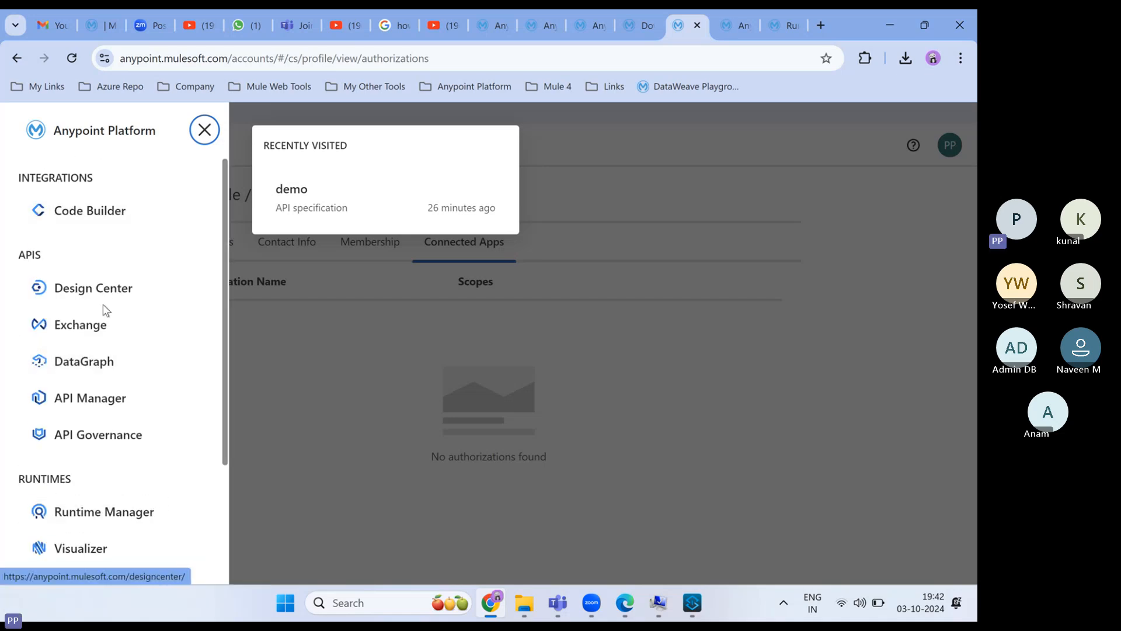
scroll(109, 333, "down", 3)
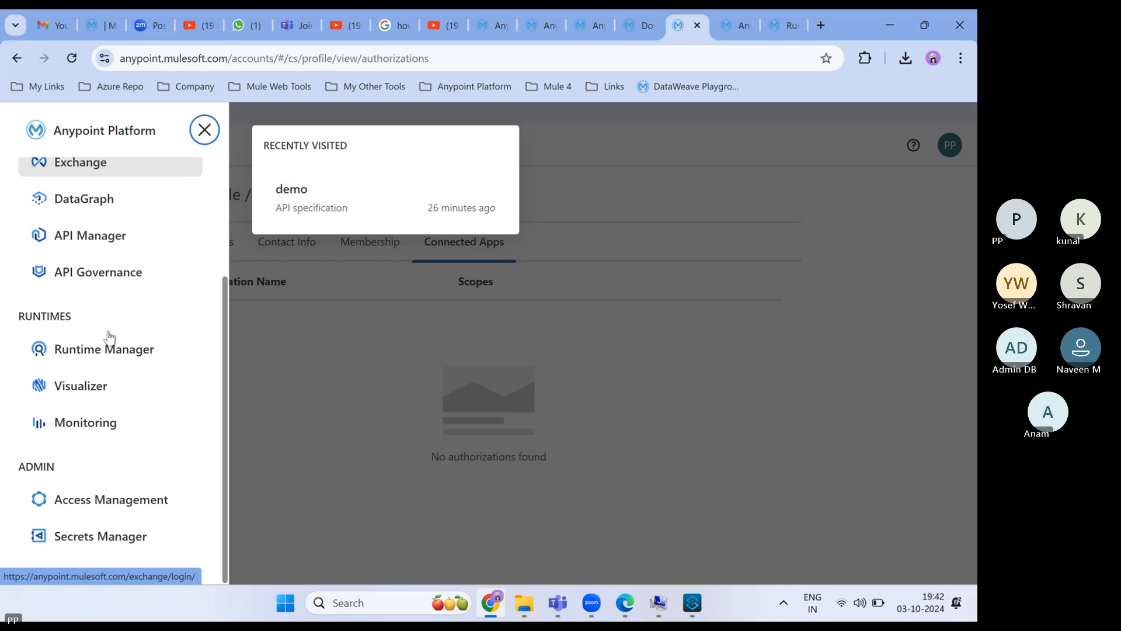
left_click(115, 510)
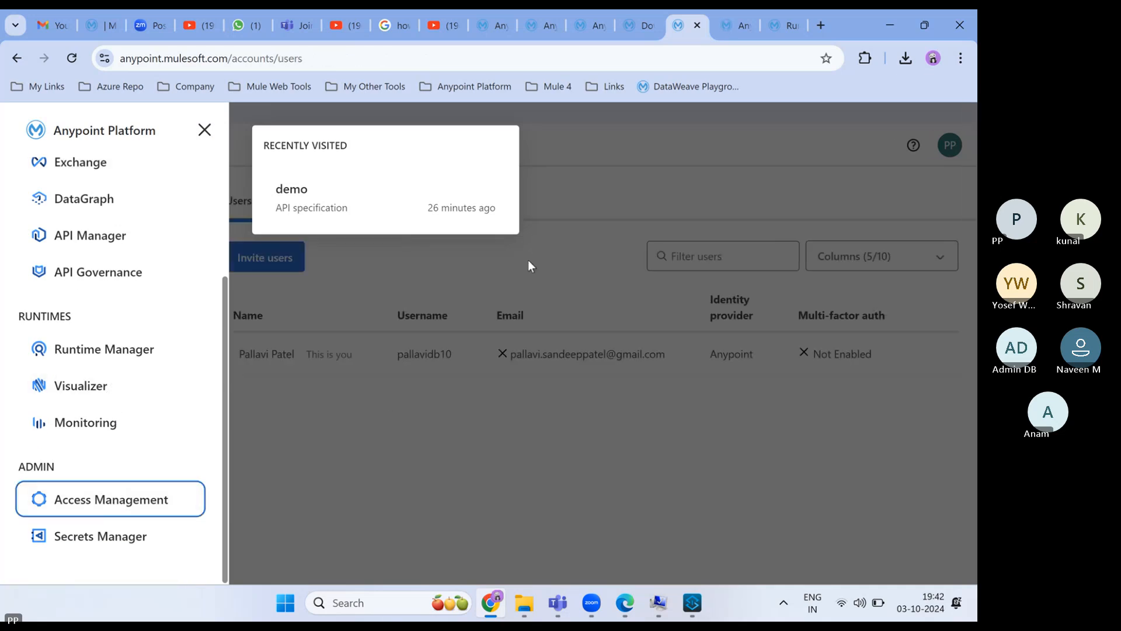
- Open and cancel Invite users, then view the Traning group's empty Connected Apps page
left_click(566, 172)
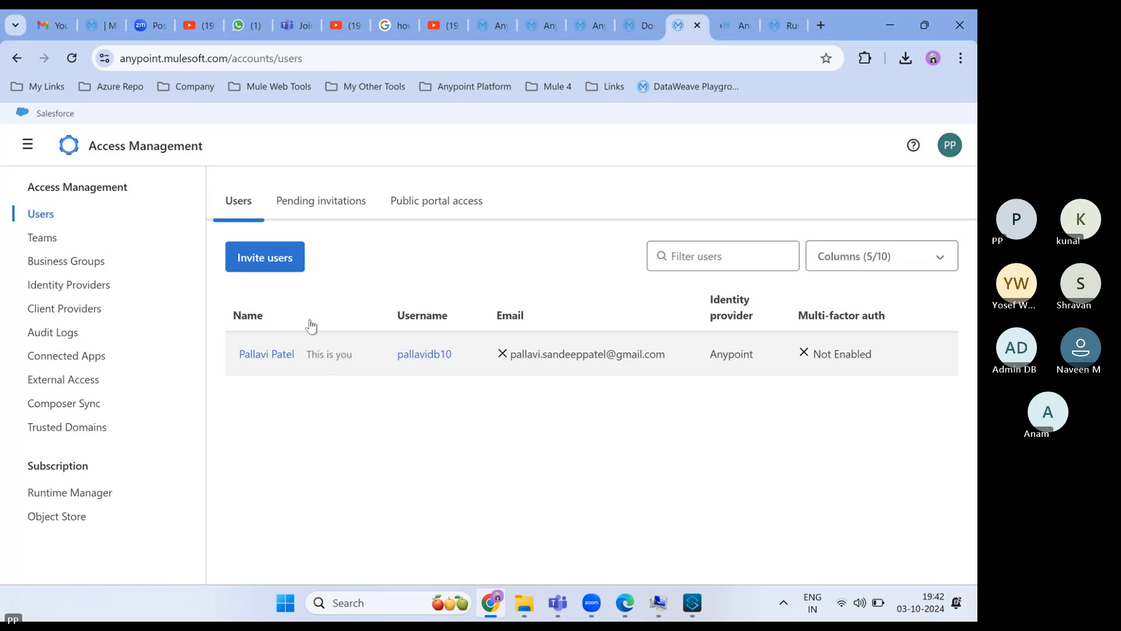
left_click(264, 264)
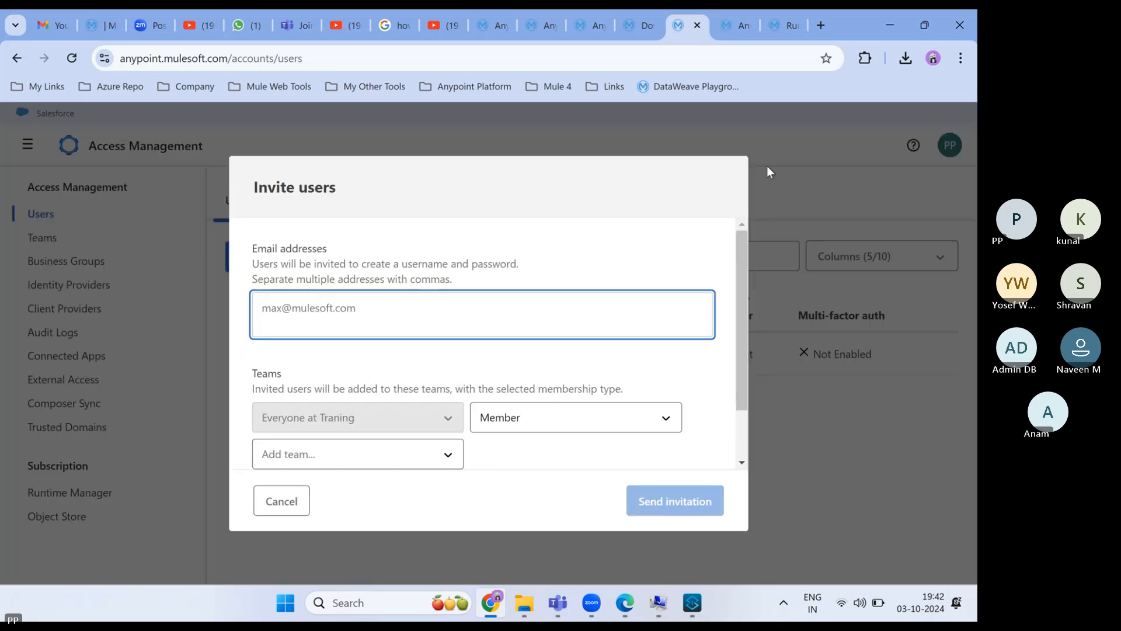
left_click(281, 507)
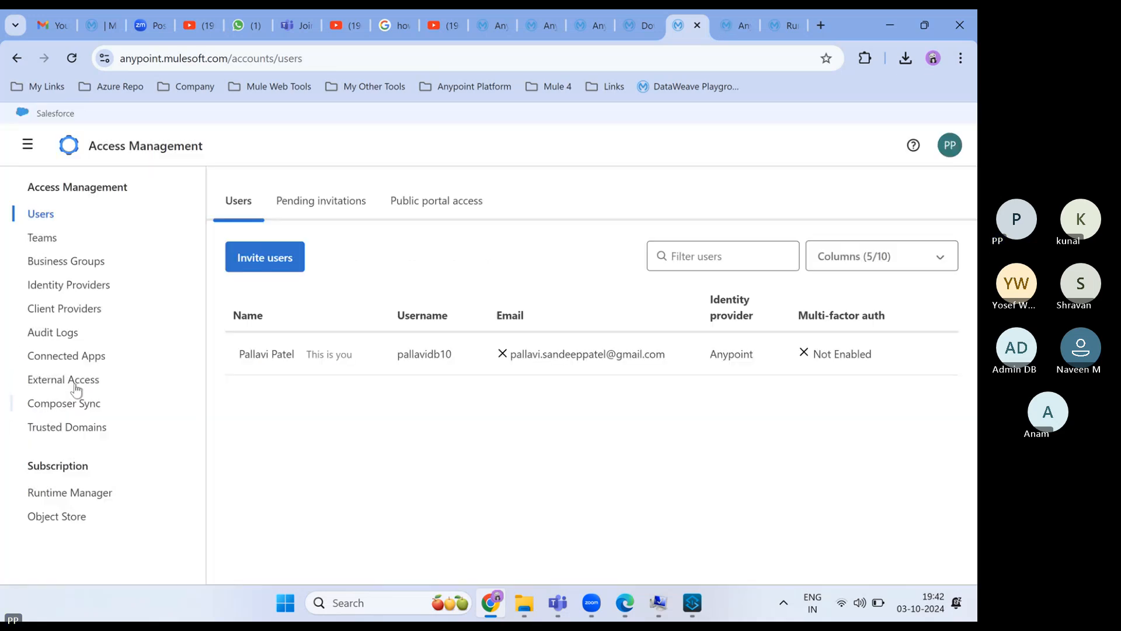
left_click(65, 358)
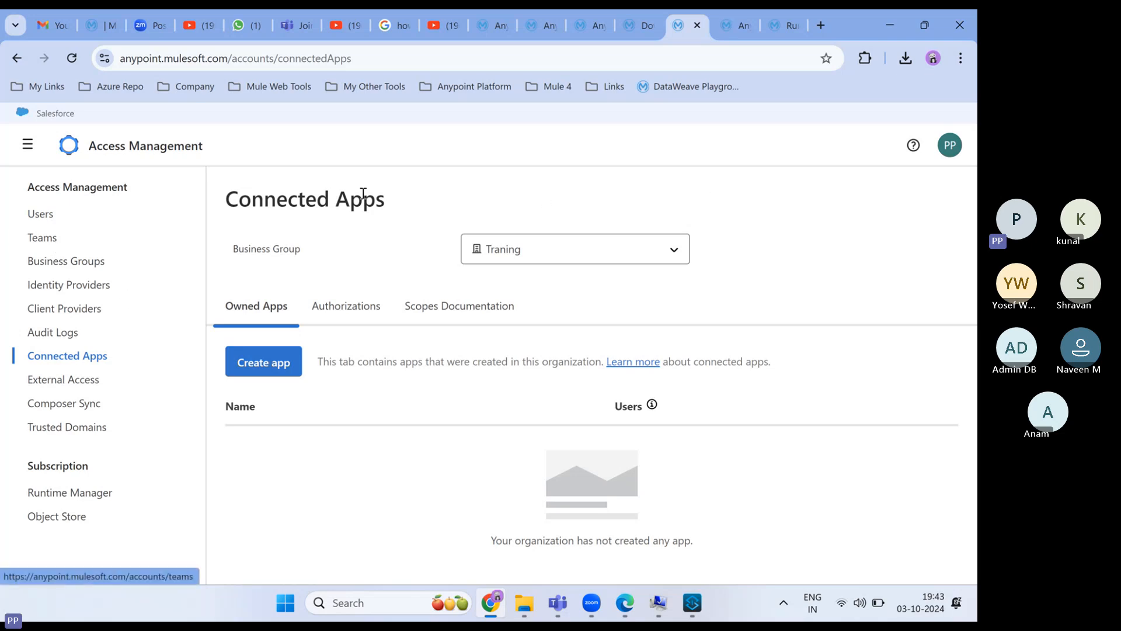
mouse_move(696, 601)
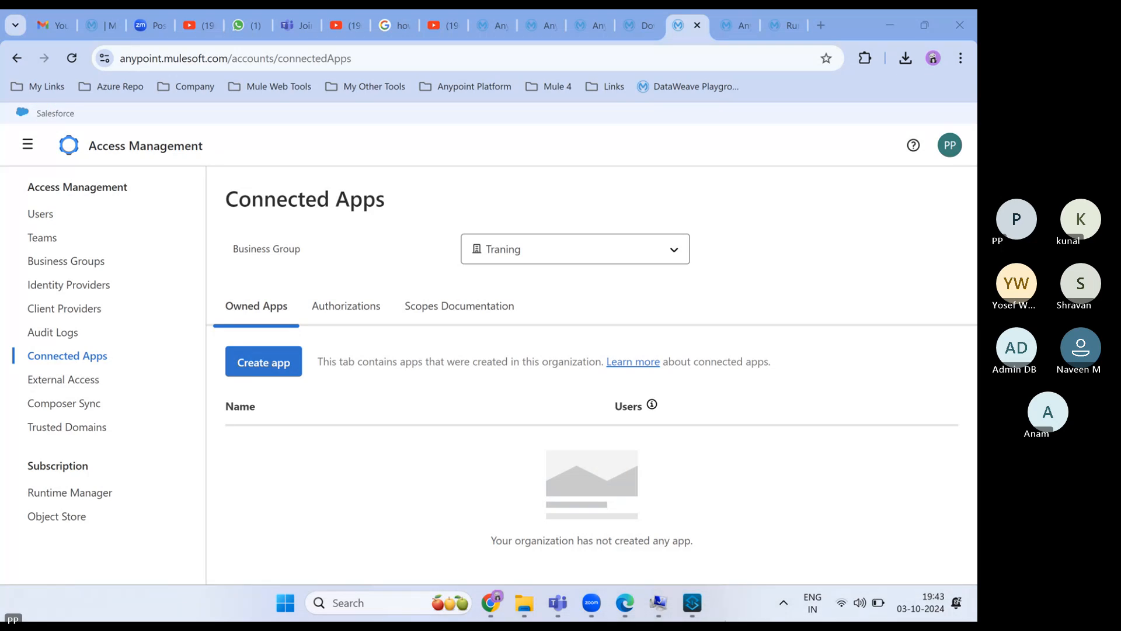
- Check the Anypoint Studio 7.18 splash, then return to the 7.18.1 install folder in File Explorer
mouse_move(708, 531)
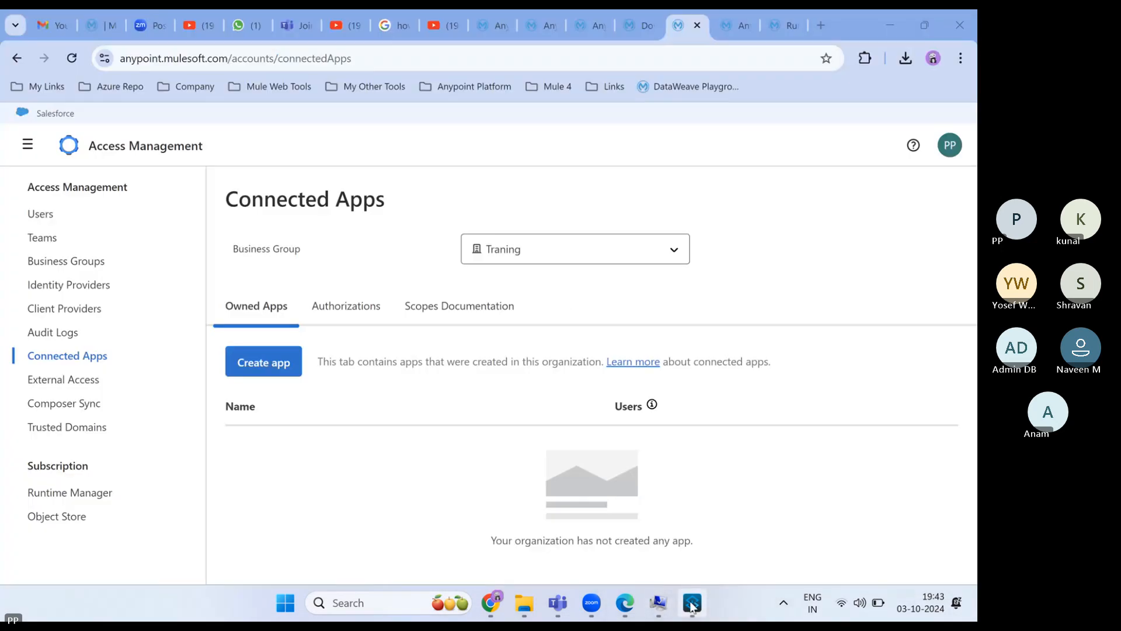
mouse_move(692, 607)
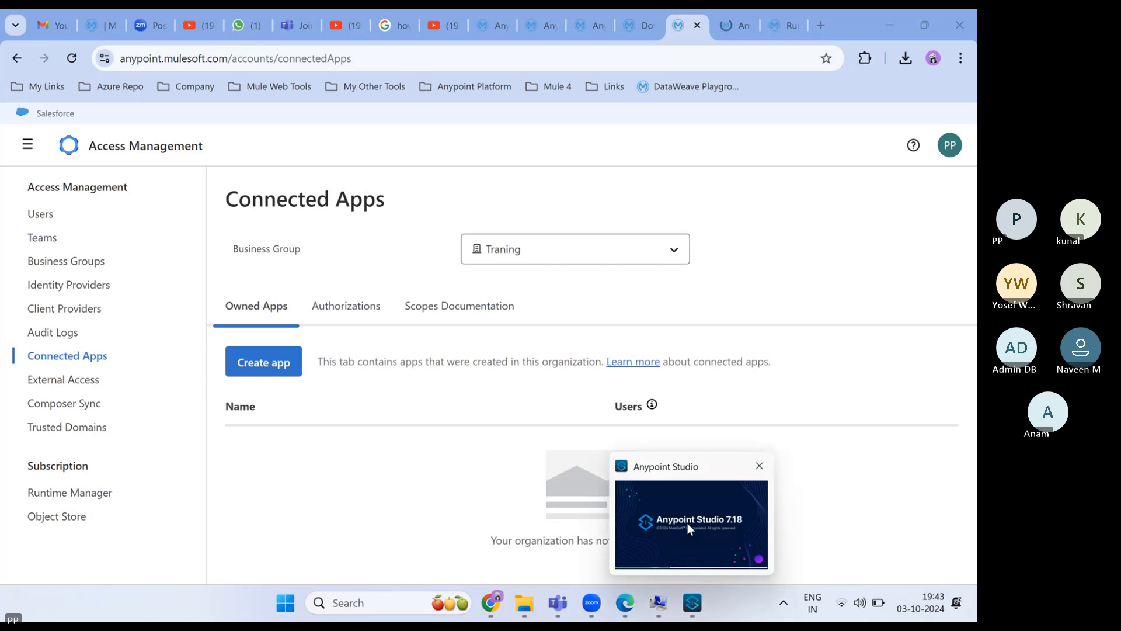
mouse_move(688, 523)
mouse_move(517, 612)
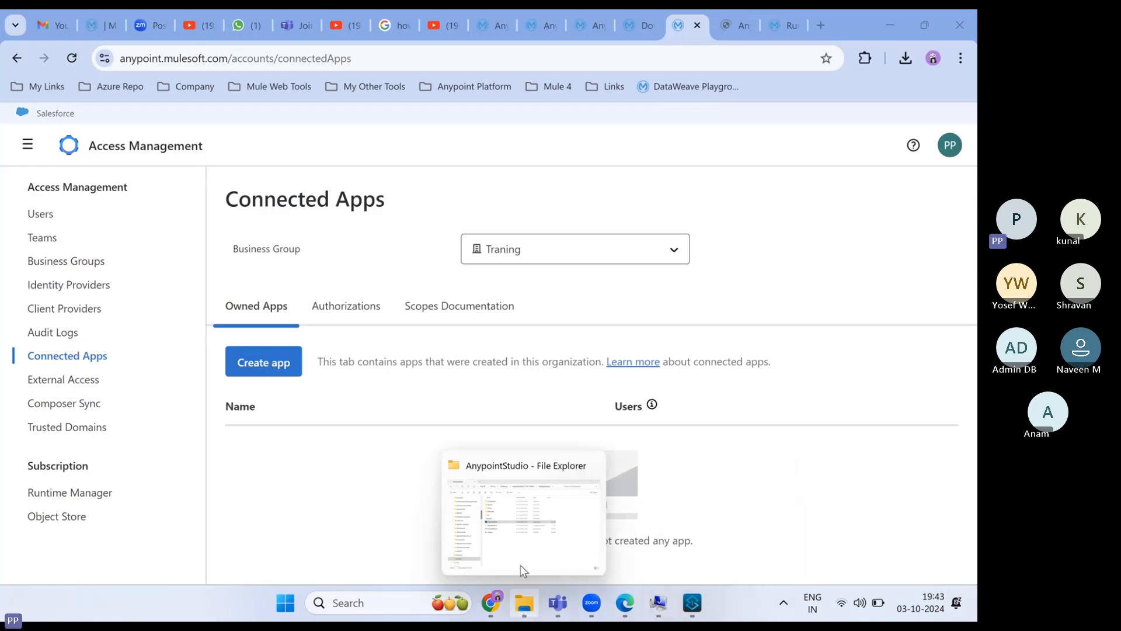
left_click(521, 565)
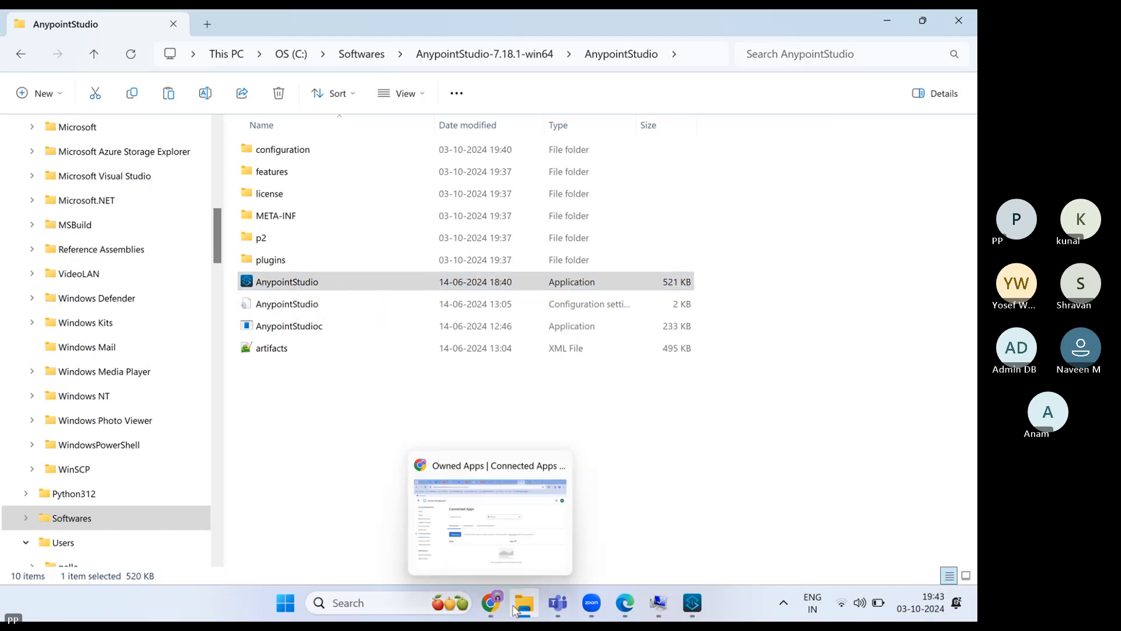
- Go to the Desktop folder from Quick access, revealing the older AnypointStudio - 7.14 shortcut
scroll(93, 330, "down", 17)
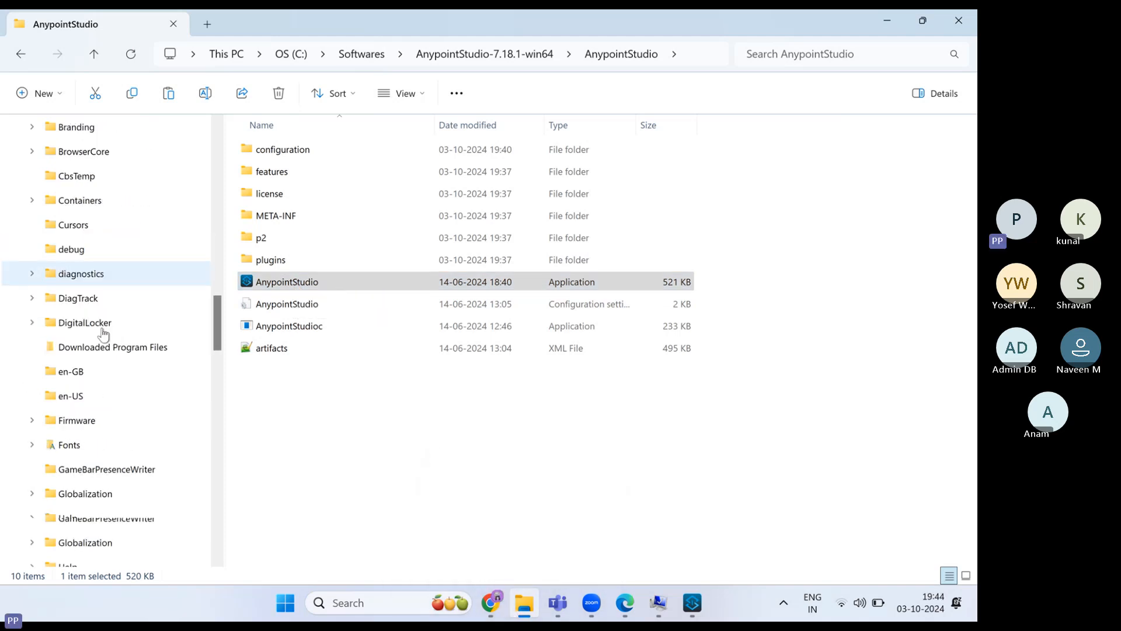
scroll(105, 330, "down", 15)
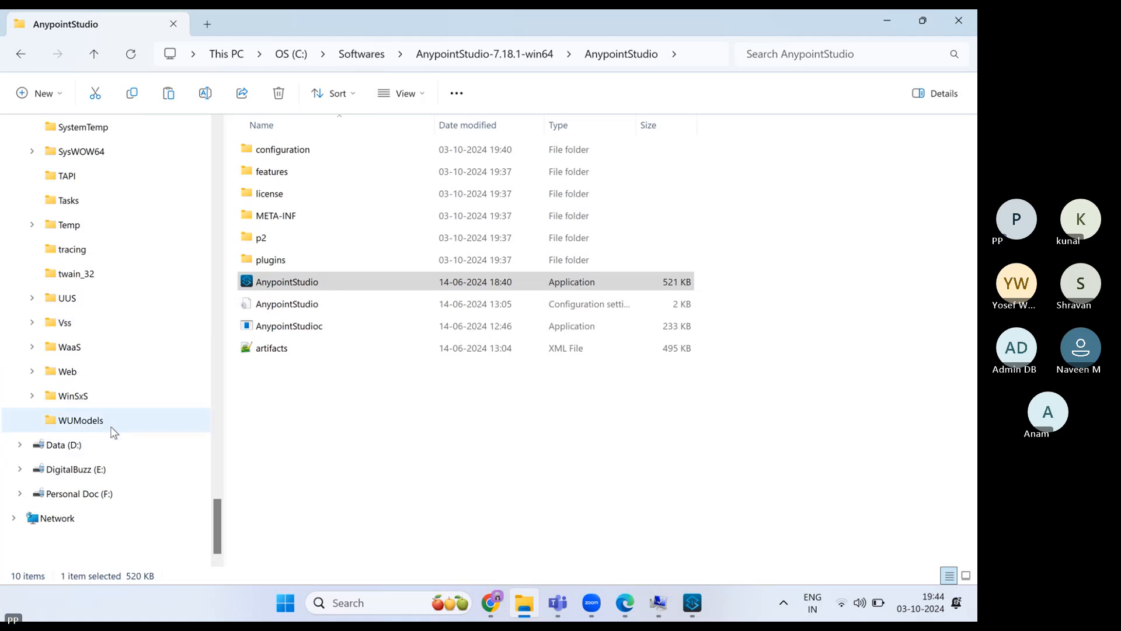
scroll(111, 430, "up", 3)
scroll(112, 430, "up", 20)
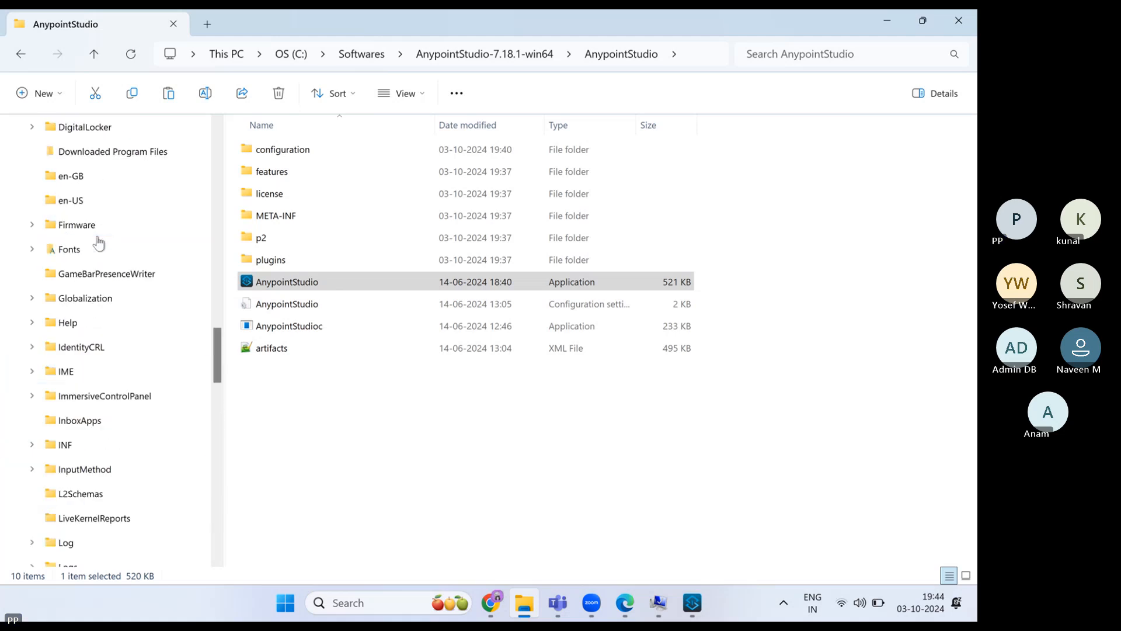
scroll(96, 241, "up", 20)
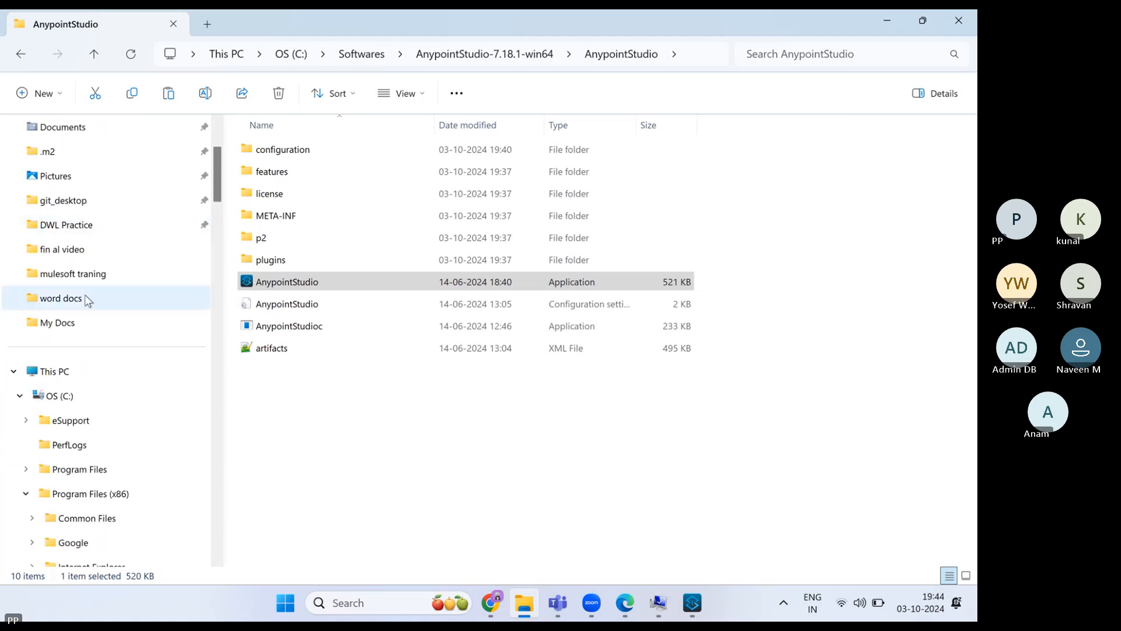
scroll(62, 204, "up", 3)
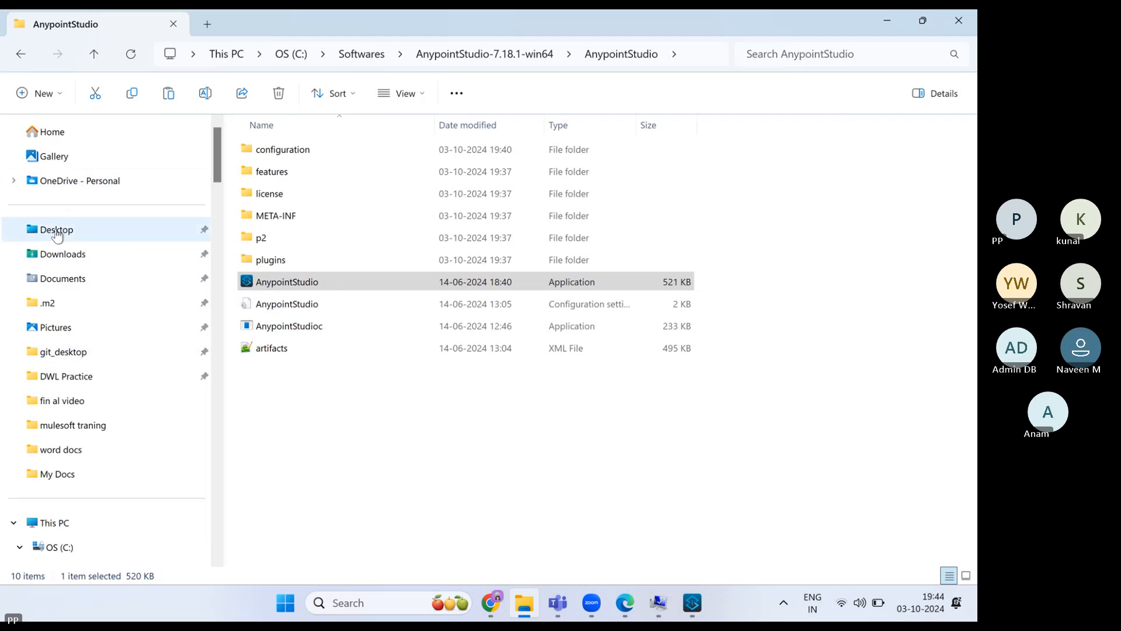
left_click(56, 231)
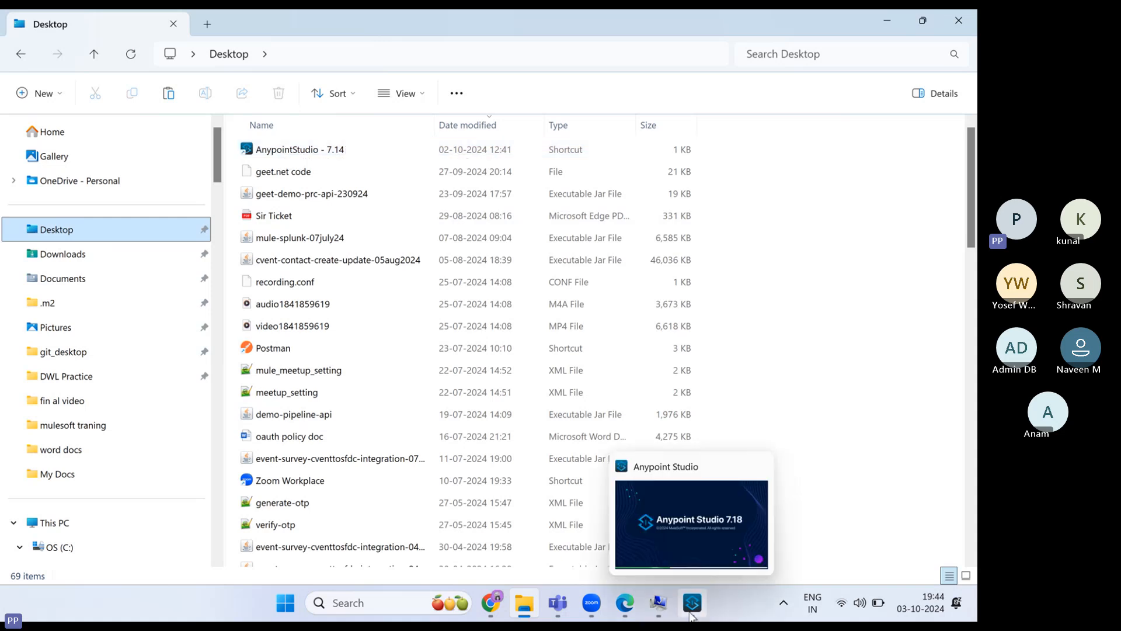
- Update all Mule projects for 7.18.1, allow Java through the firewall, and enter the workspace
left_click(693, 543)
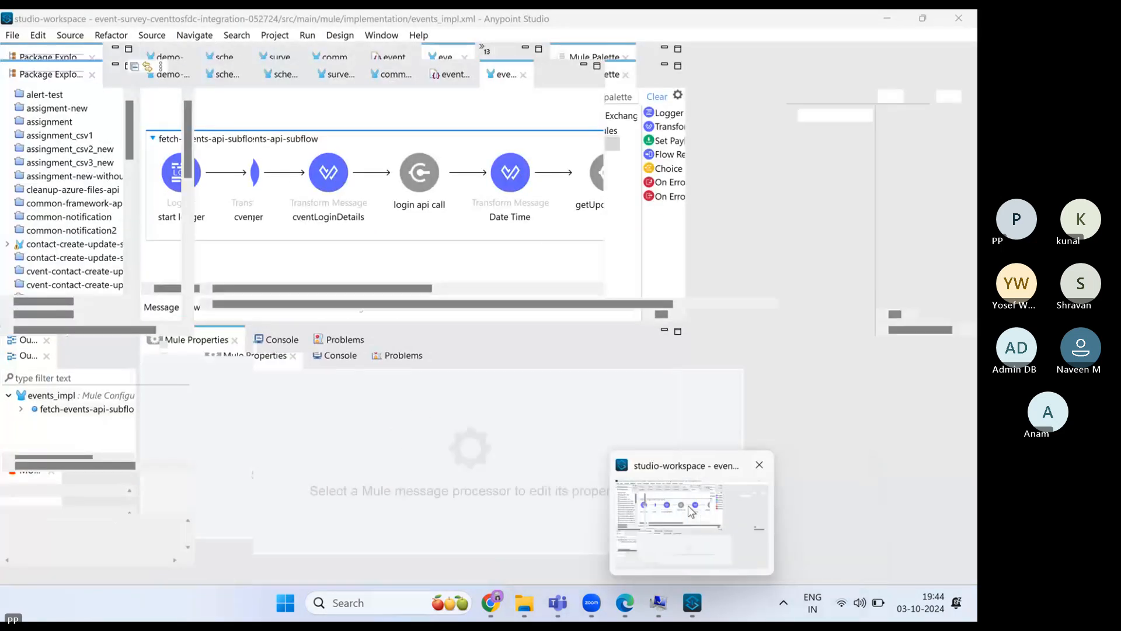
left_click(692, 512)
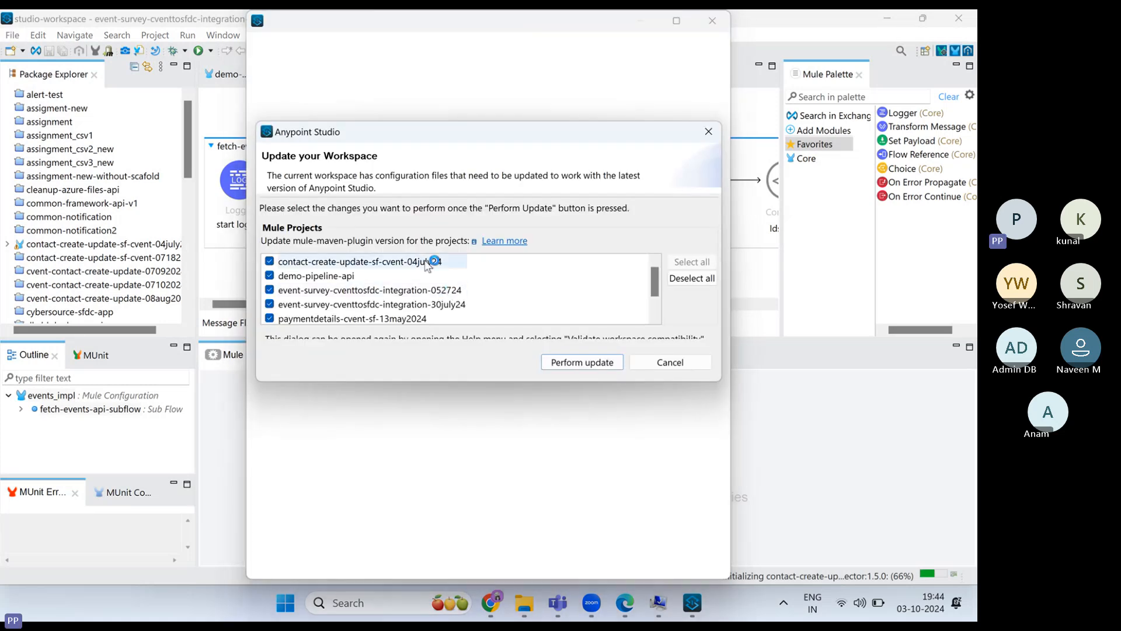
left_click(575, 364)
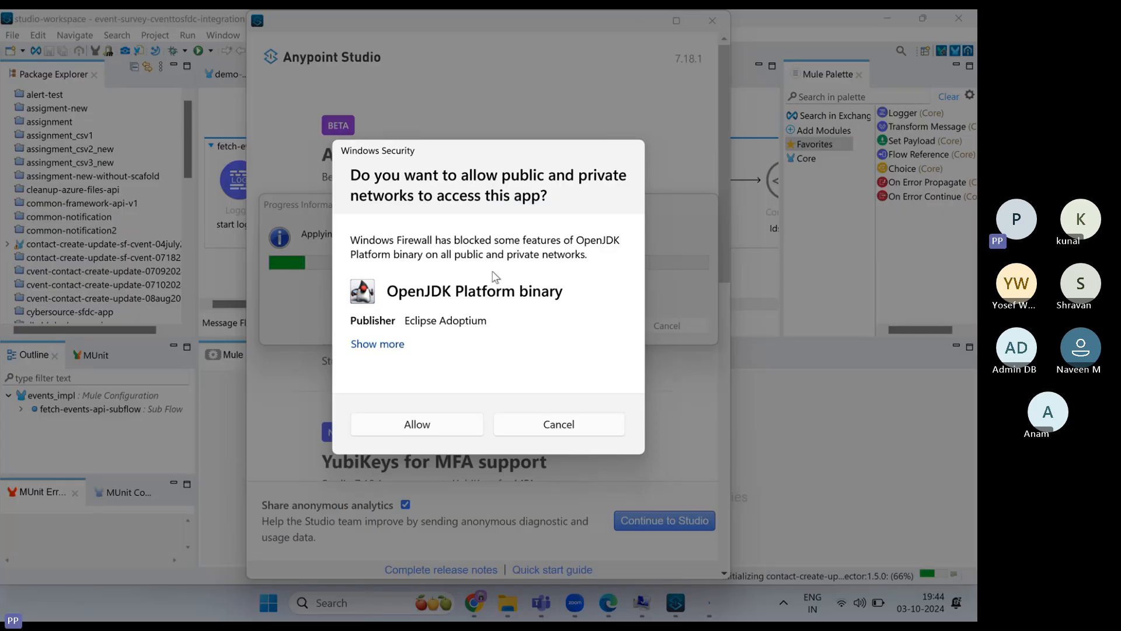
left_click(446, 426)
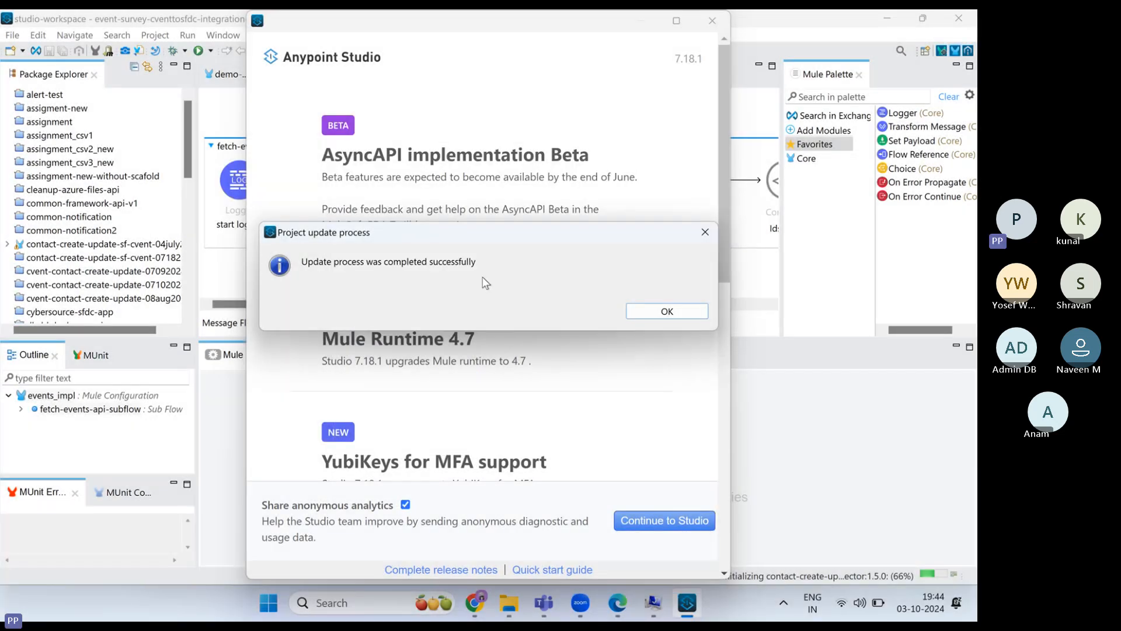
left_click(637, 312)
left_click(669, 522)
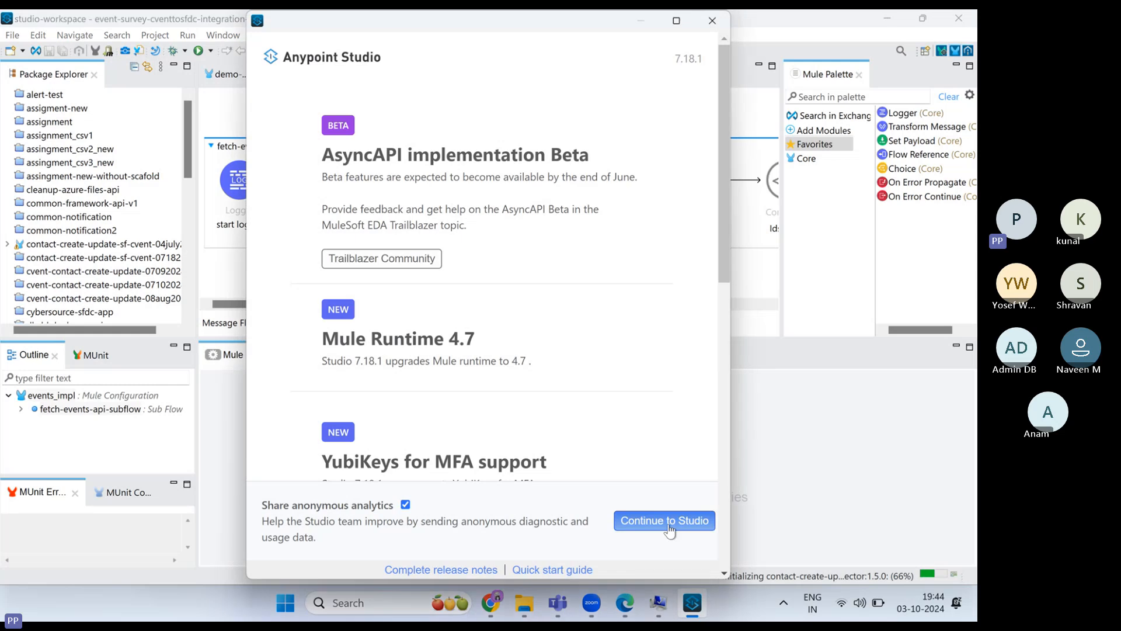
- Open the Switch Workspace launcher, view the recent workspaces, then dismiss it
left_click(12, 36)
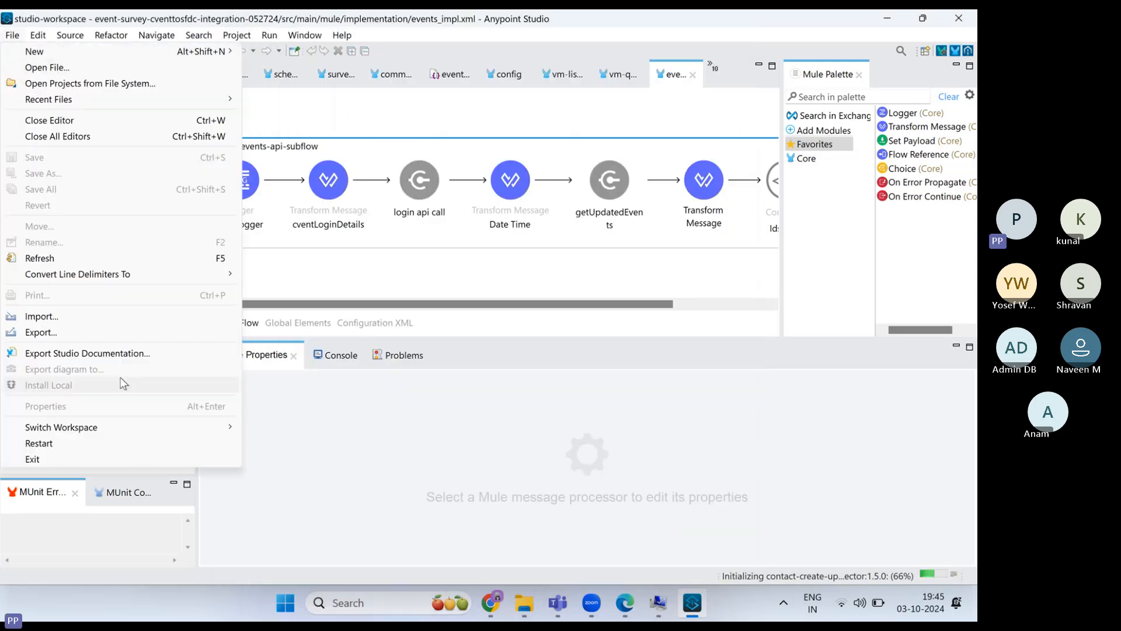
mouse_move(198, 428)
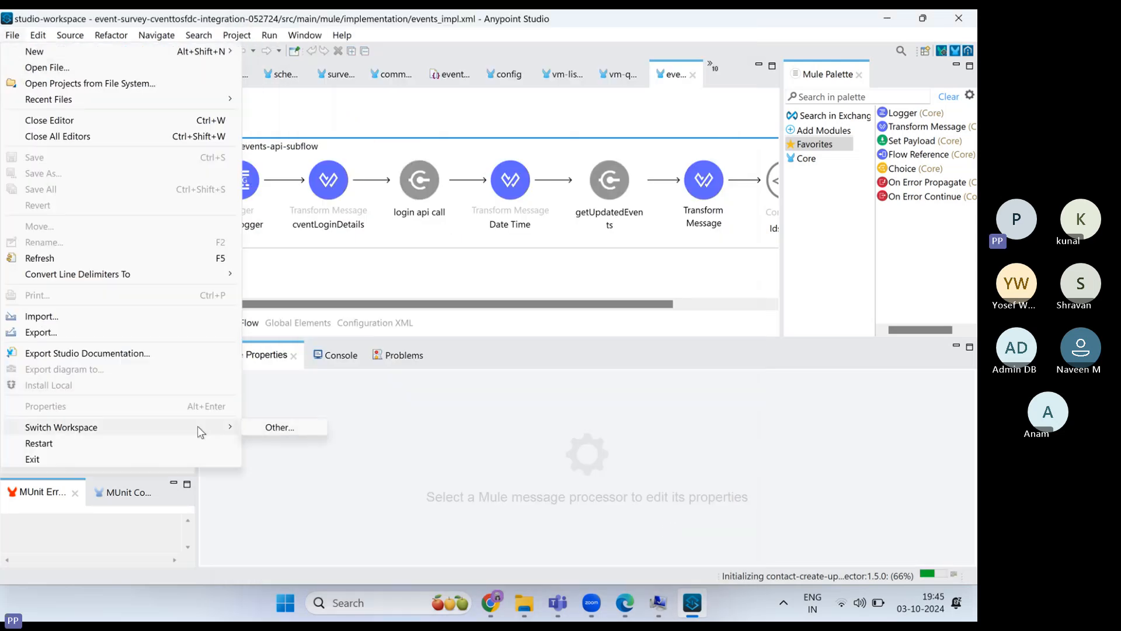
left_click(280, 428)
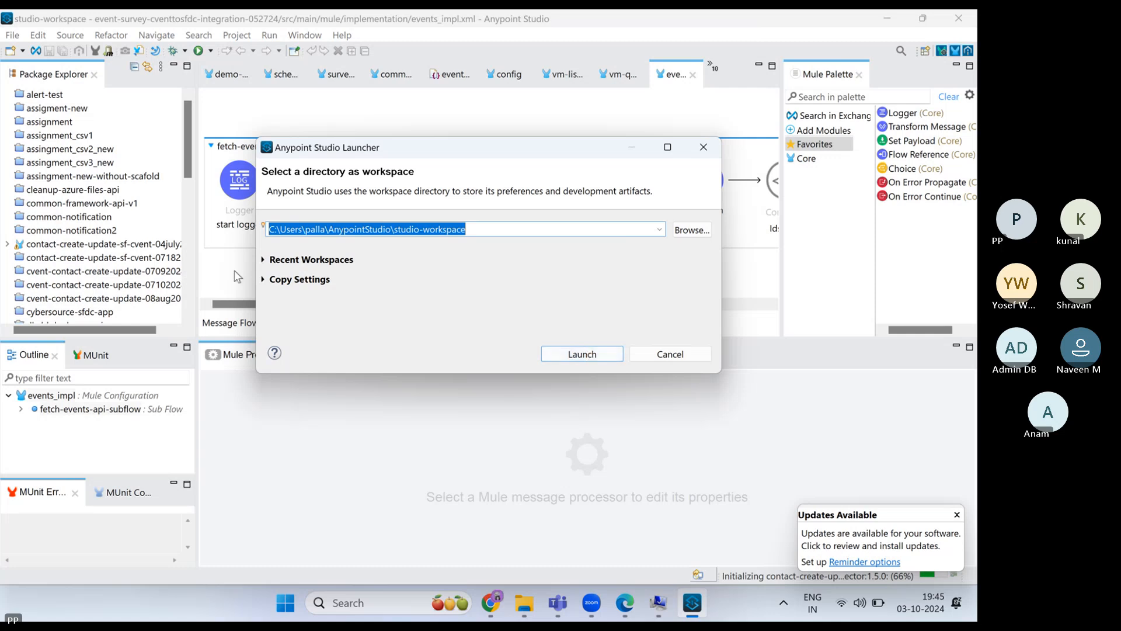
left_click(263, 262)
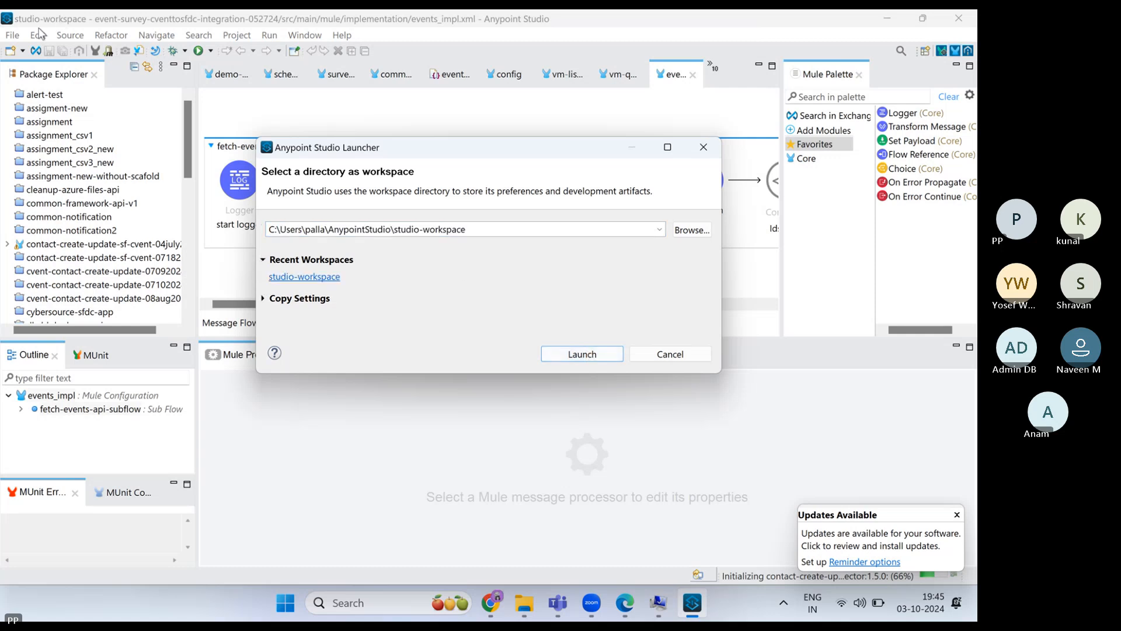
left_click(704, 147)
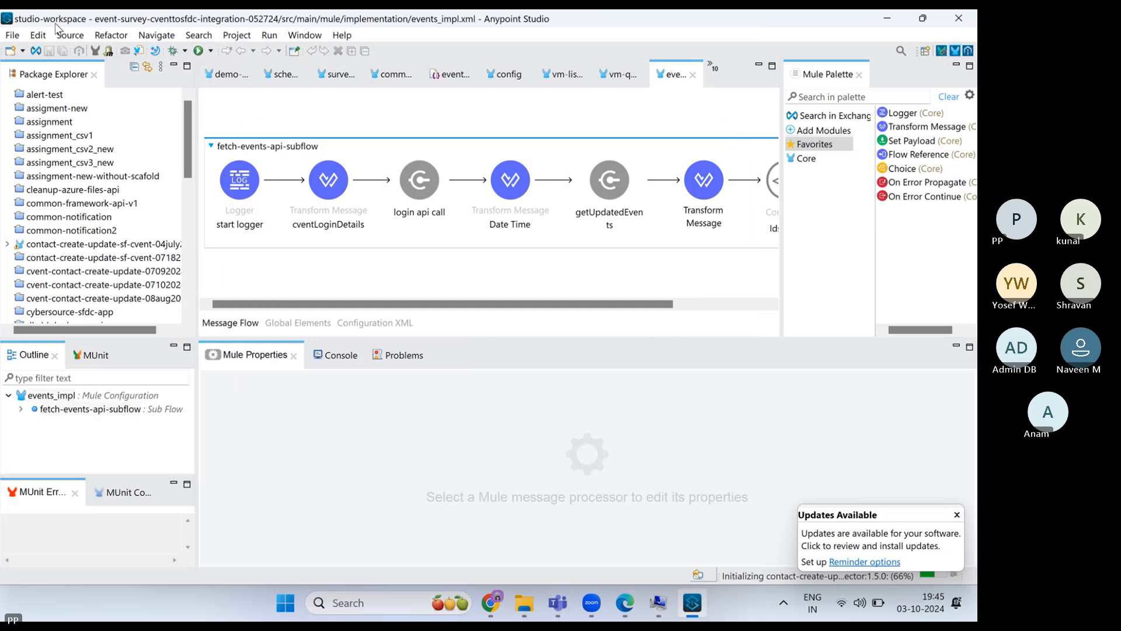
- Relaunch Studio with studio-workspace as the workspace via File > Switch Workspace > Other
left_click(12, 35)
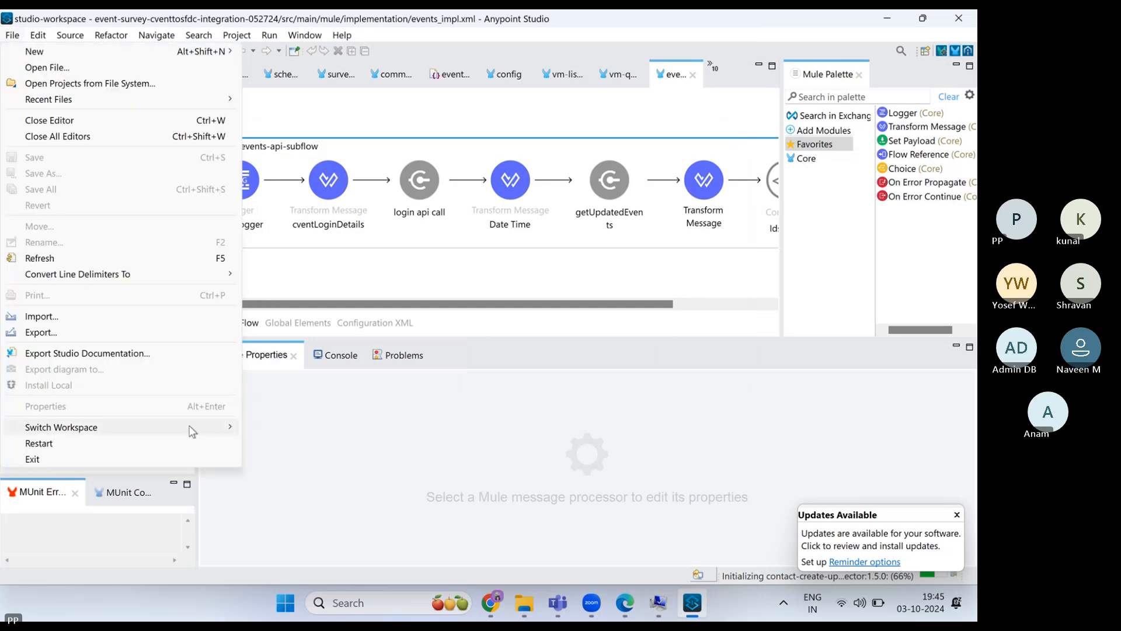
mouse_move(238, 428)
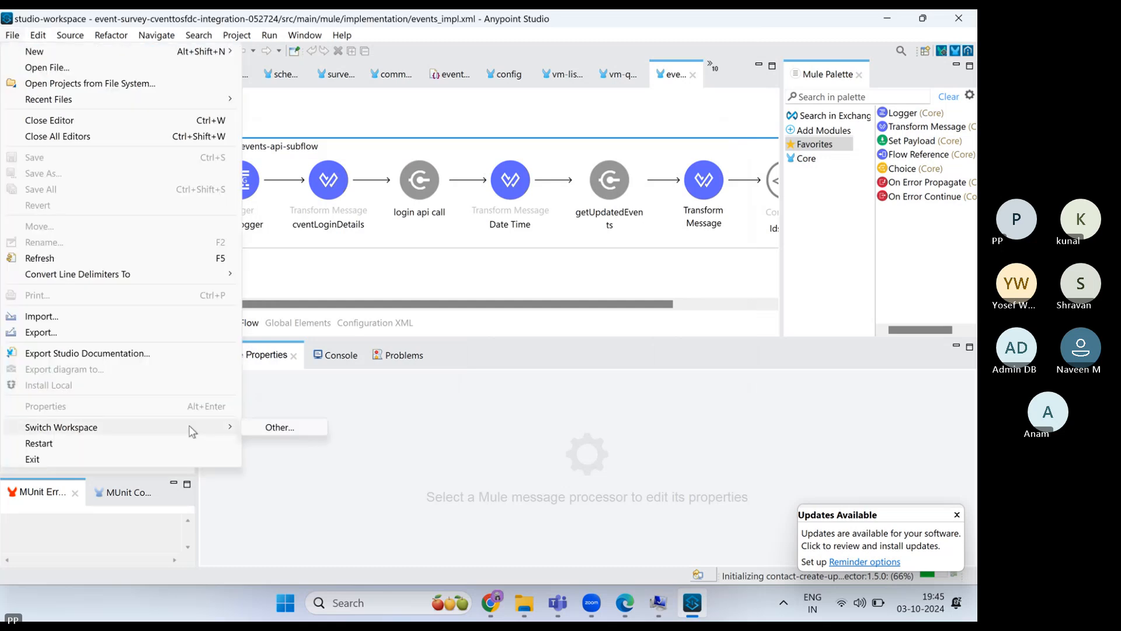
left_click(274, 428)
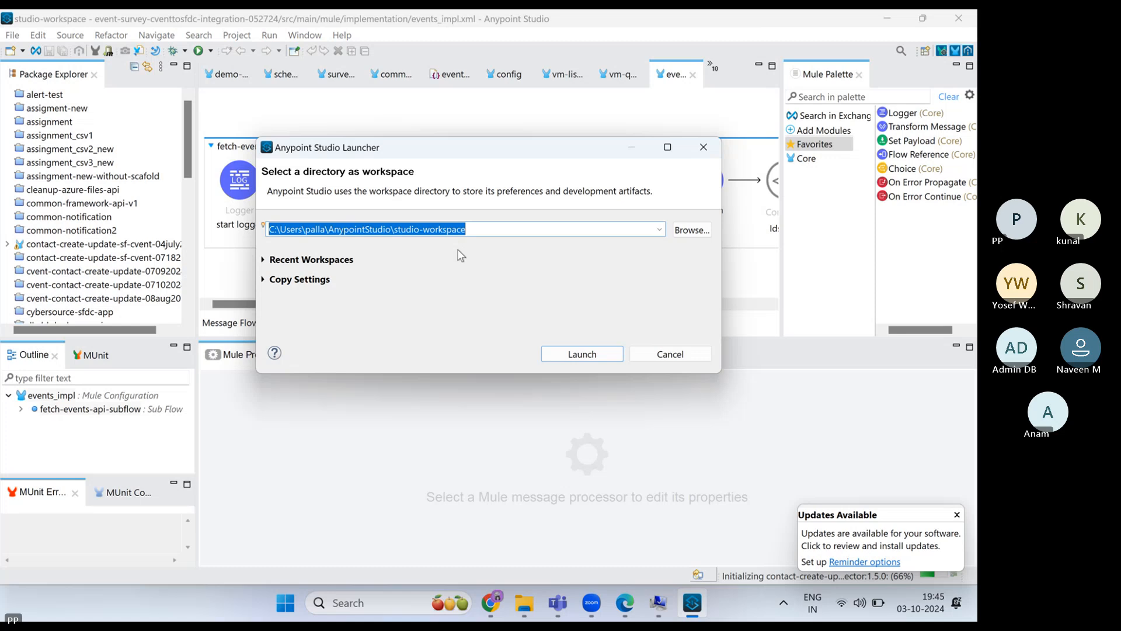
left_click(579, 350)
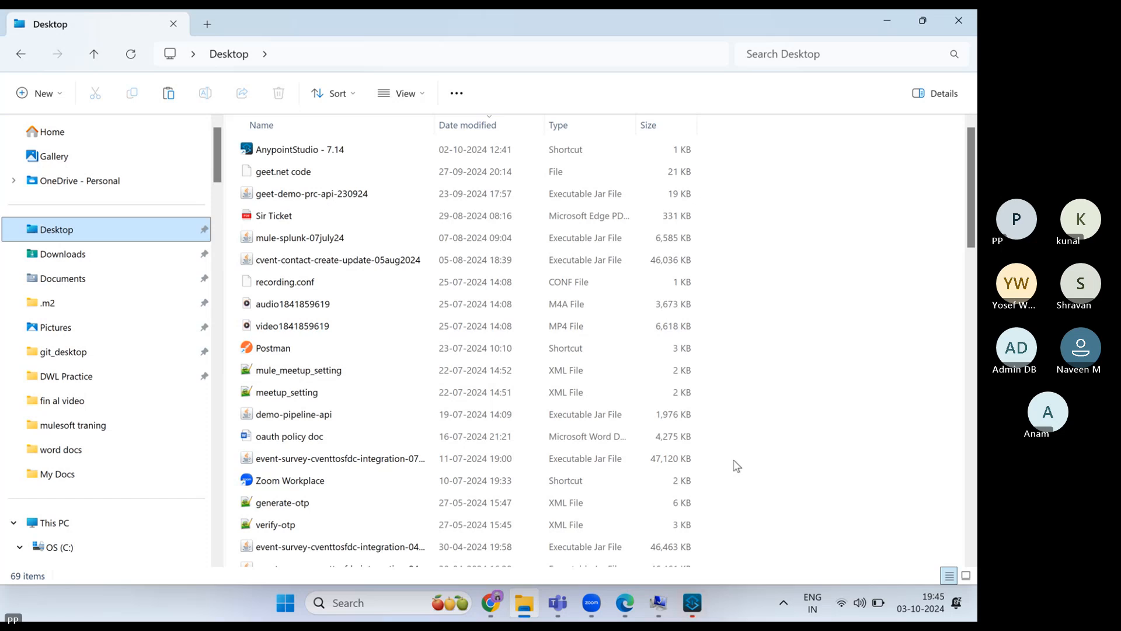
- Bring the restarting Studio forward, approve its Windows Defender exclusions, and close PowerShell
mouse_move(692, 603)
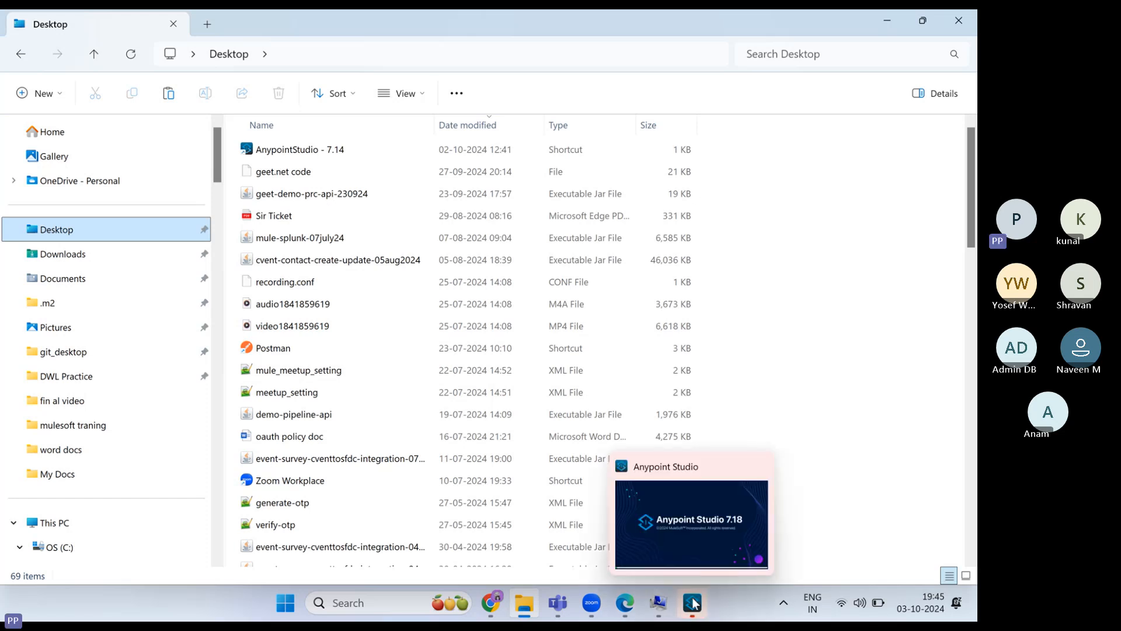
mouse_move(695, 530)
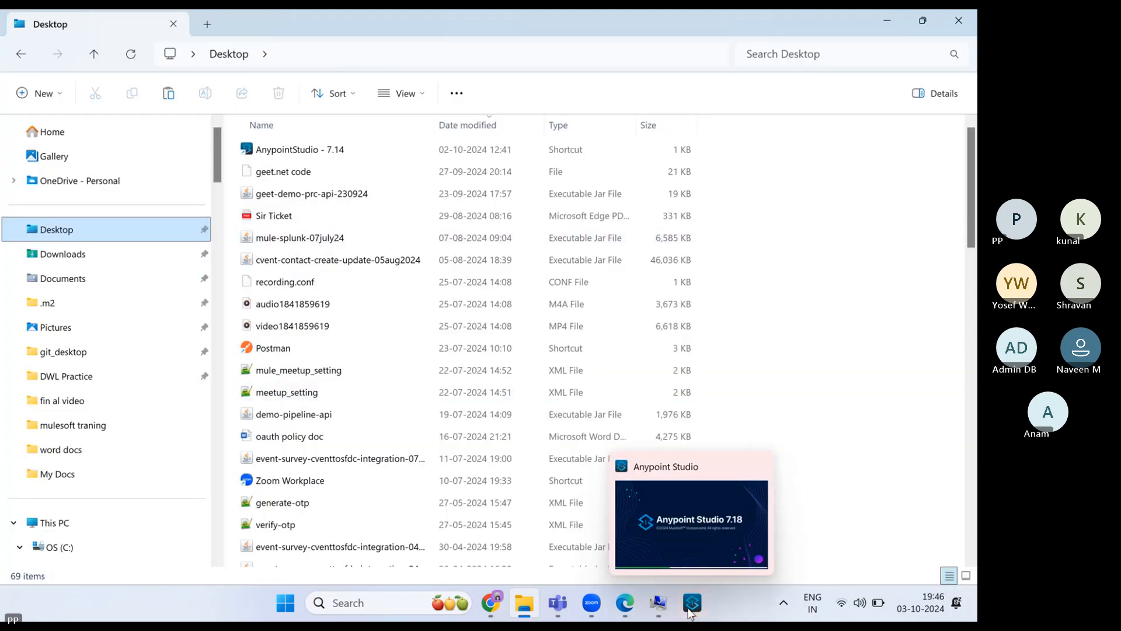
left_click(690, 611)
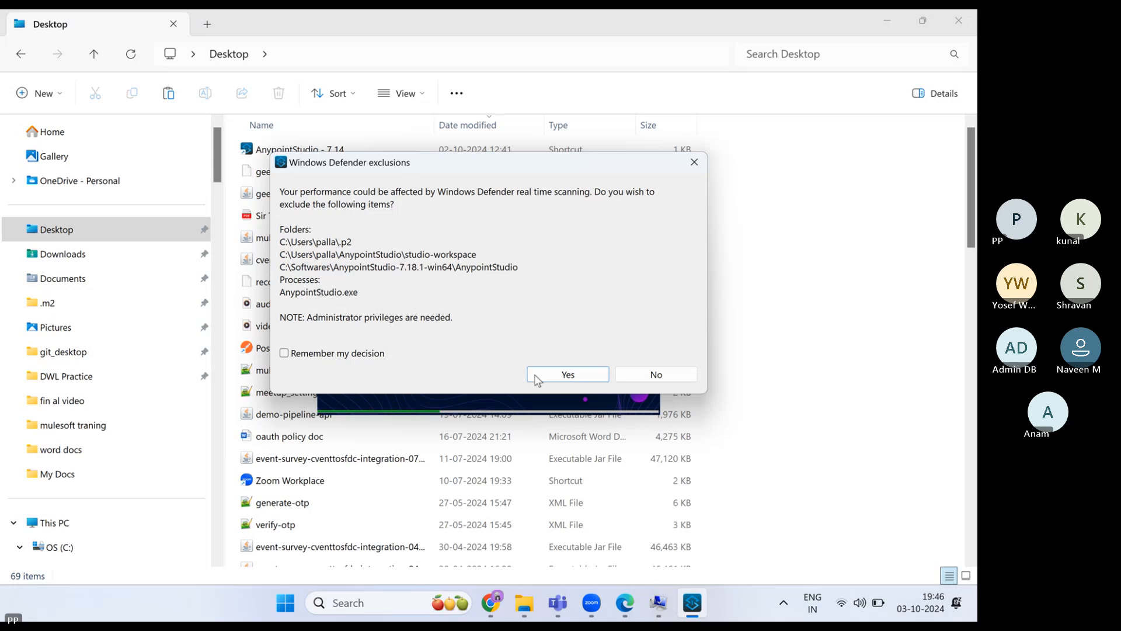
left_click(569, 375)
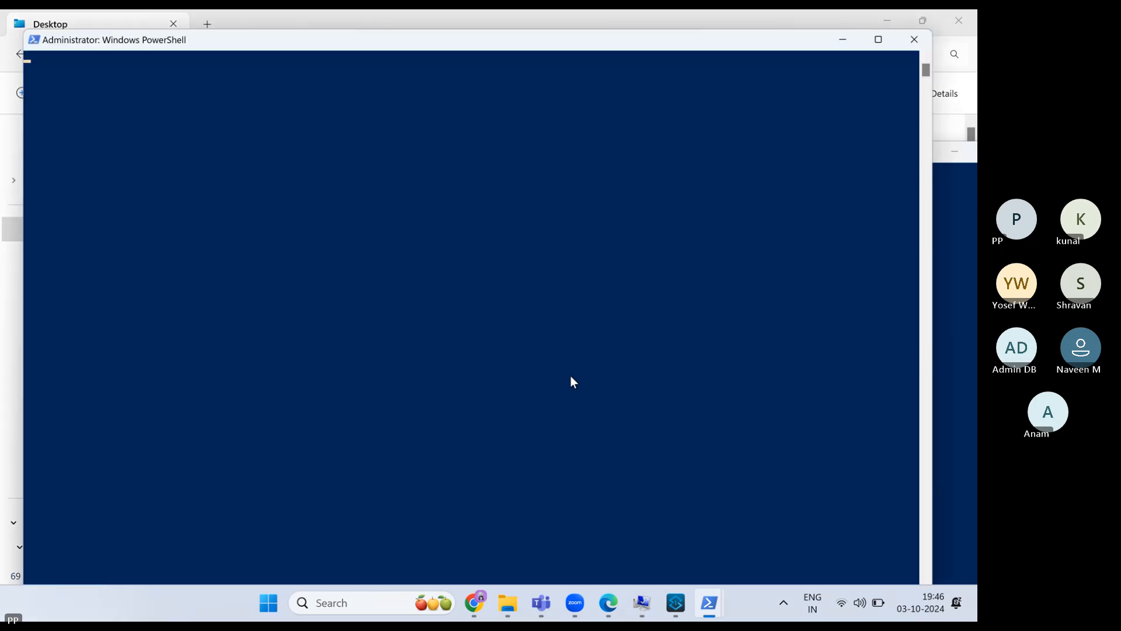
left_click(905, 39)
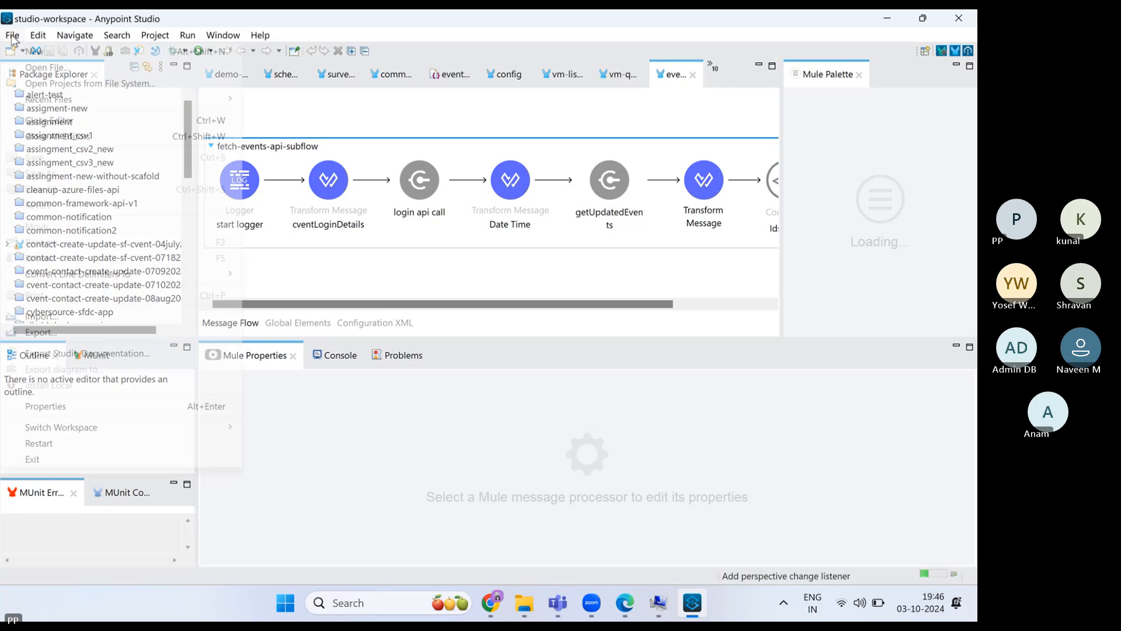
- Open File > Switch Workspace > Other and look through the workspace path list
left_click(12, 36)
mouse_move(219, 429)
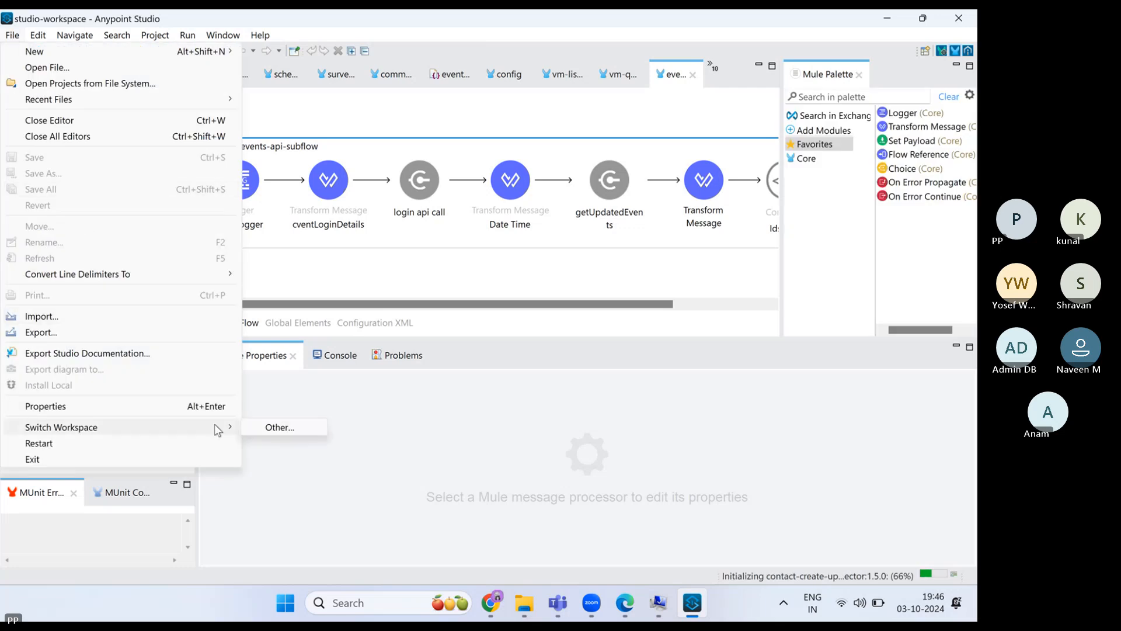
left_click(277, 430)
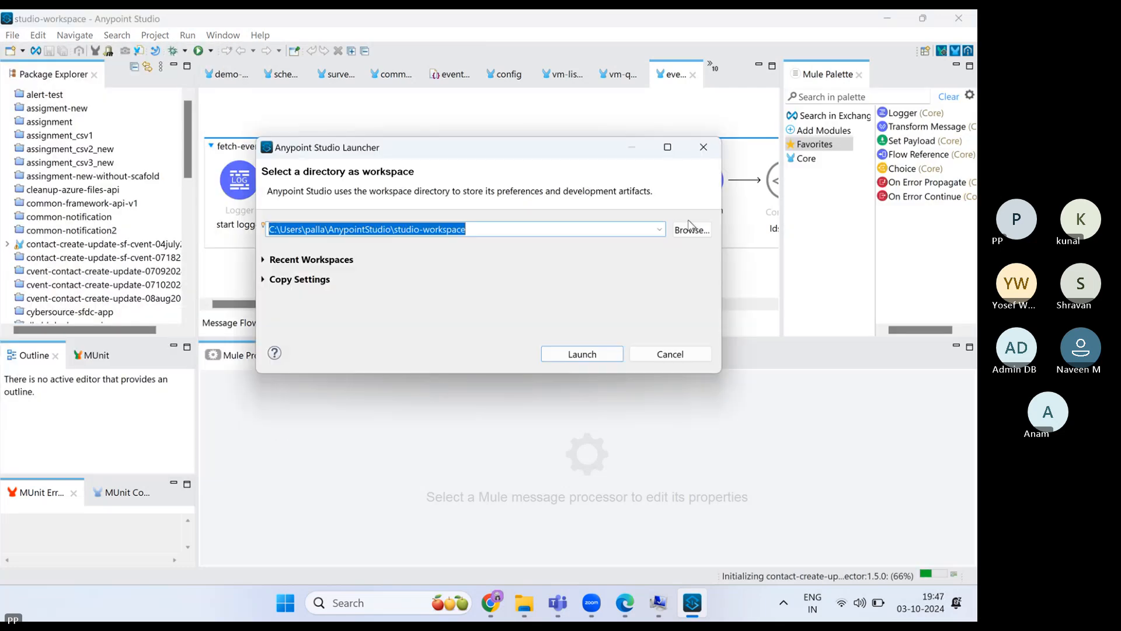
left_click(659, 231)
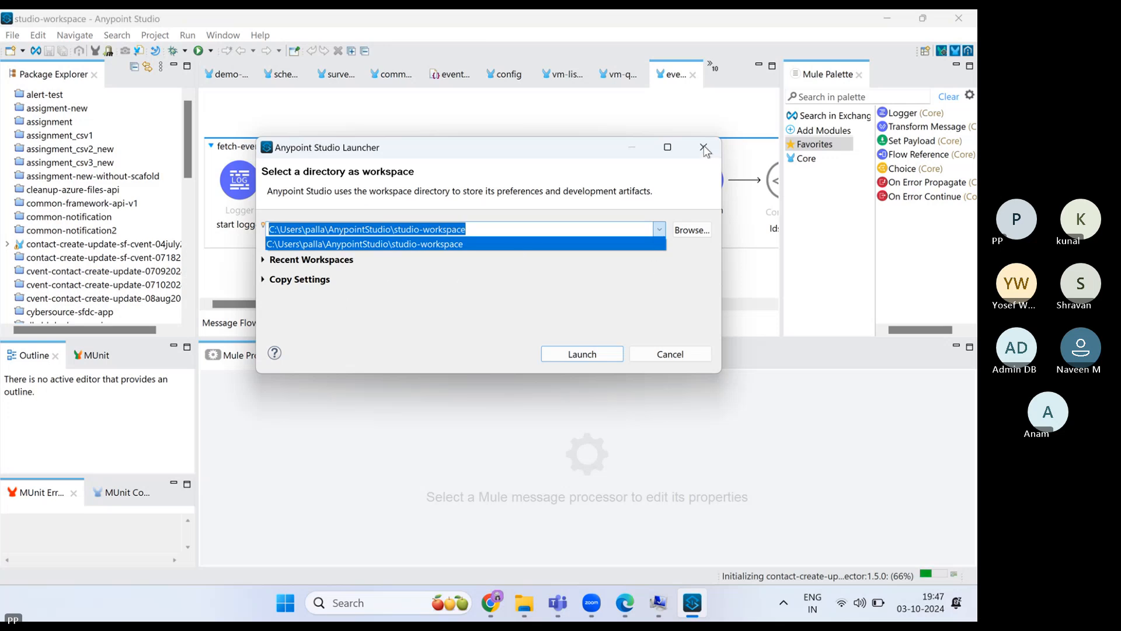
left_click(700, 232)
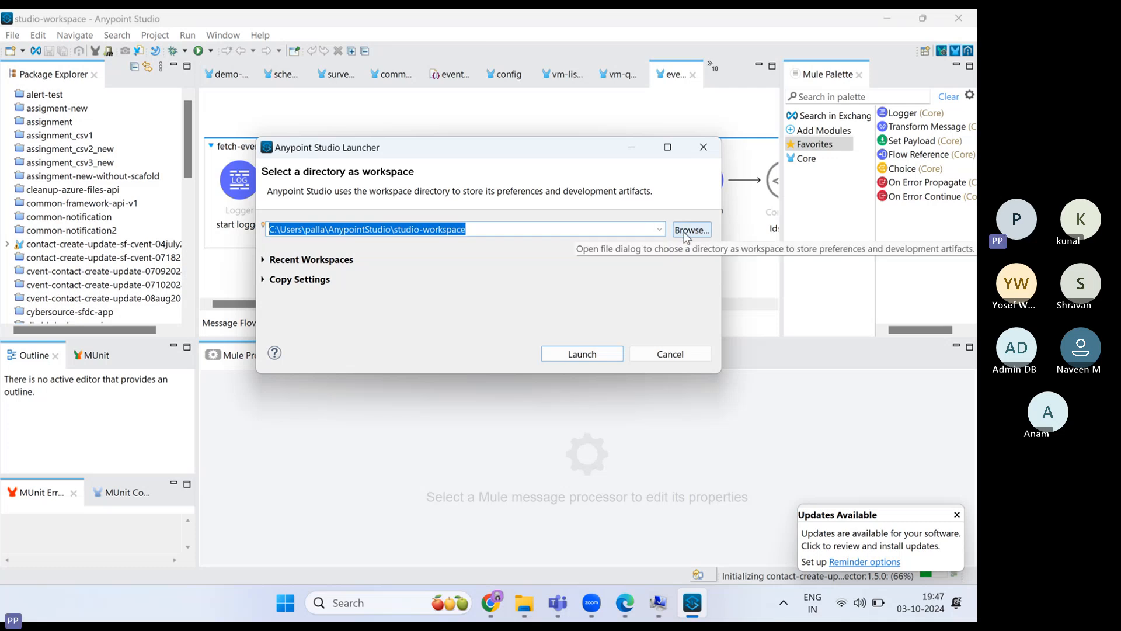
- Browse the AnypointStudio folders, looking inside my-studio-workspace and studio-workspace
left_click(686, 229)
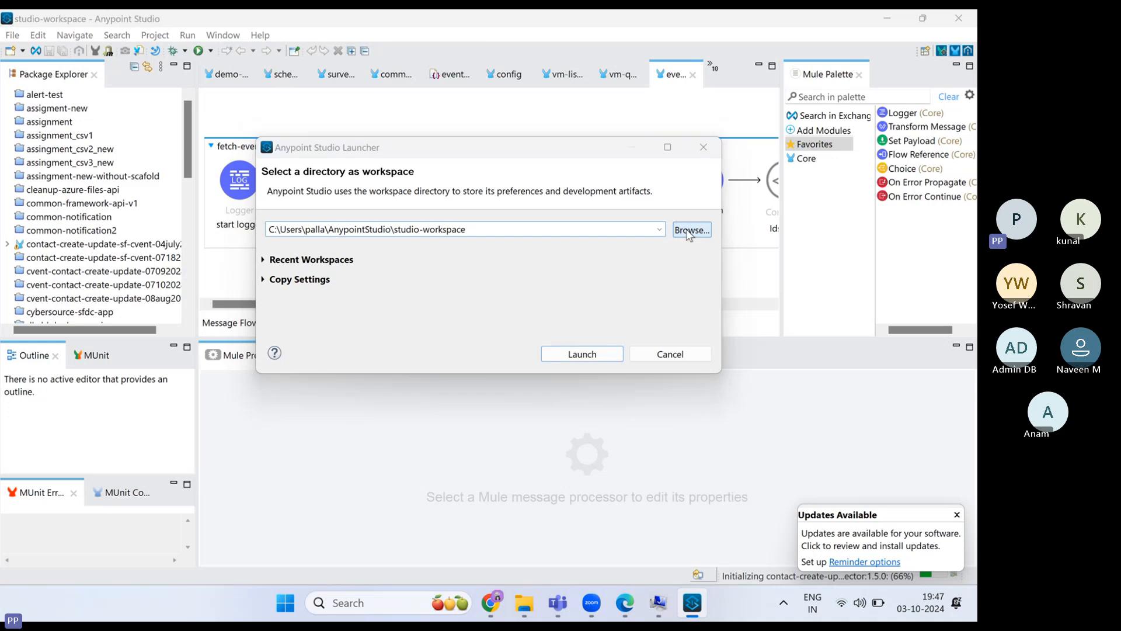
scroll(334, 272, "down", 2)
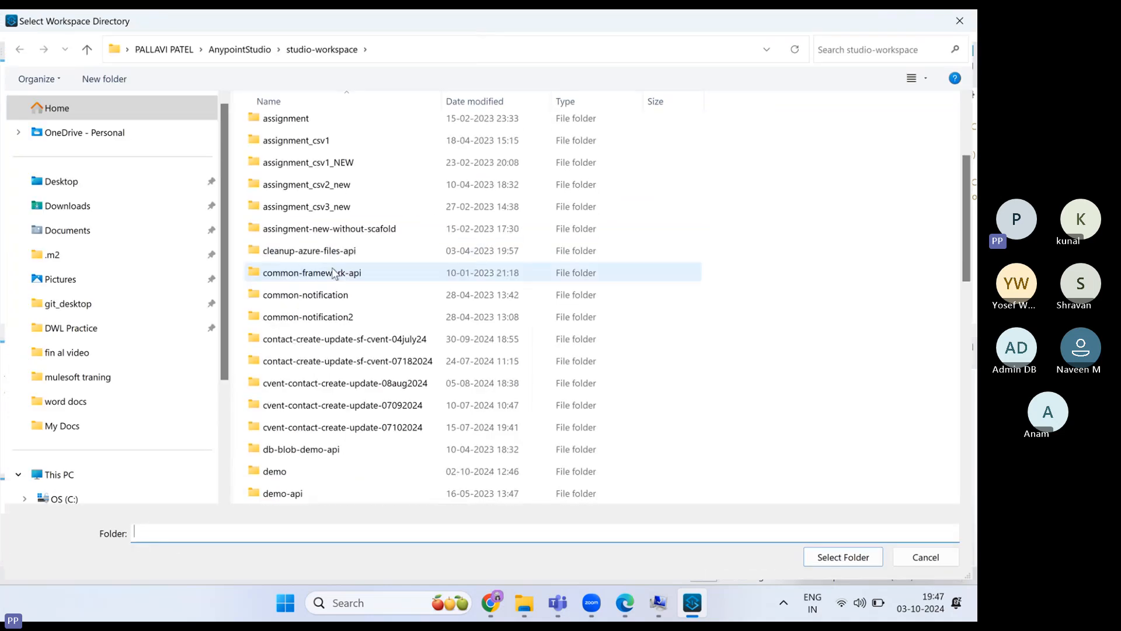
left_click(253, 54)
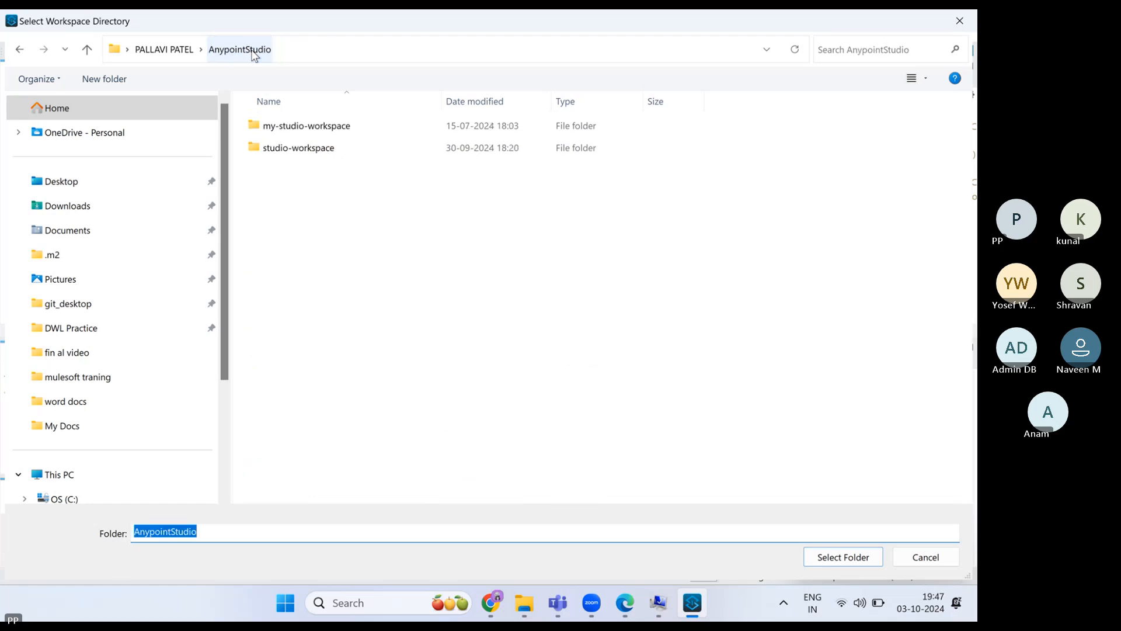
double_click(273, 133)
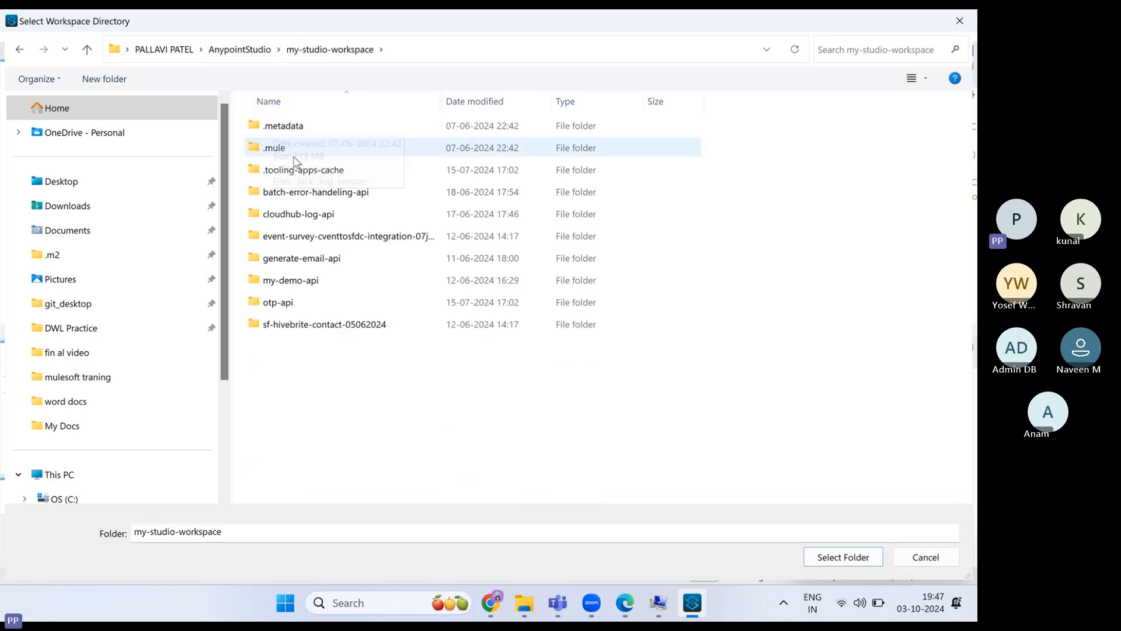
left_click(249, 49)
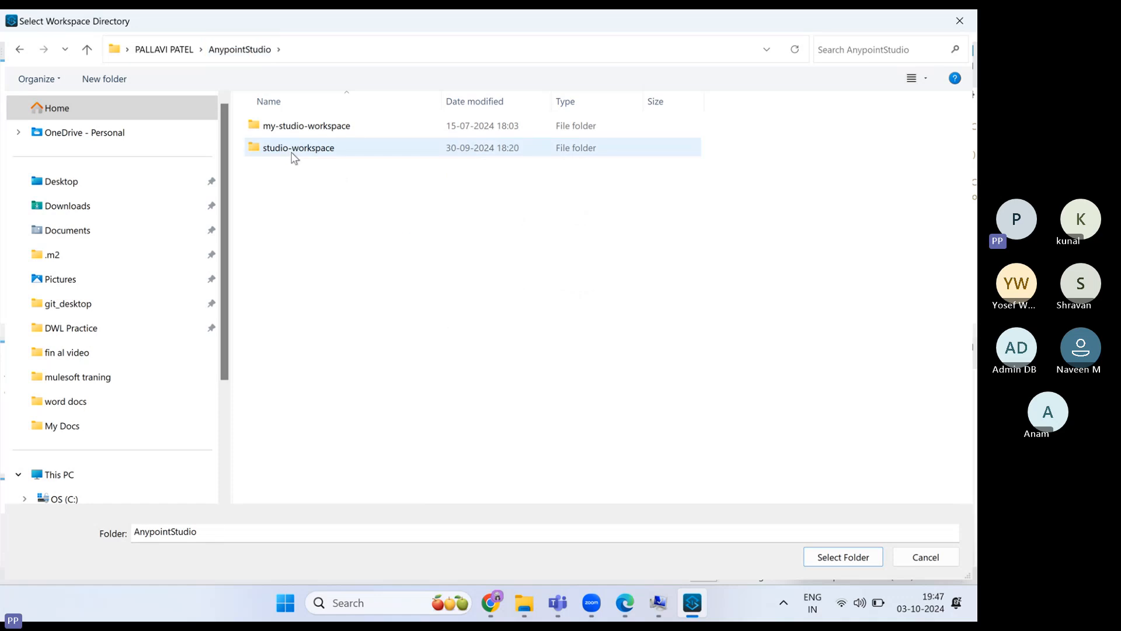
double_click(292, 150)
scroll(306, 242, "down", 2)
scroll(312, 251, "down", 10)
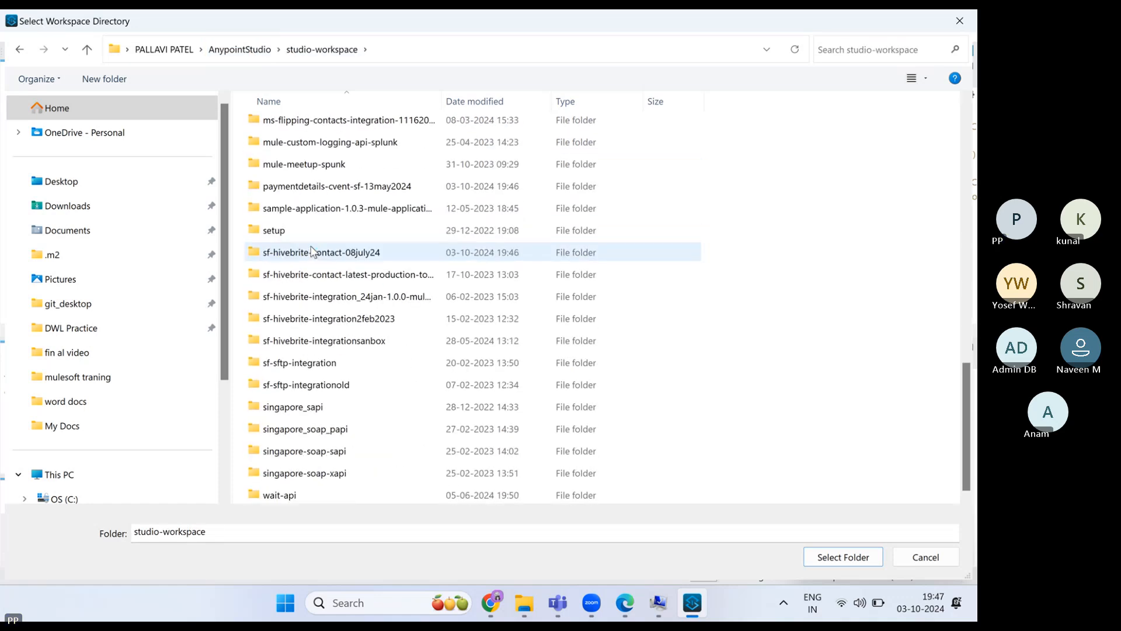
scroll(312, 251, "up", 3)
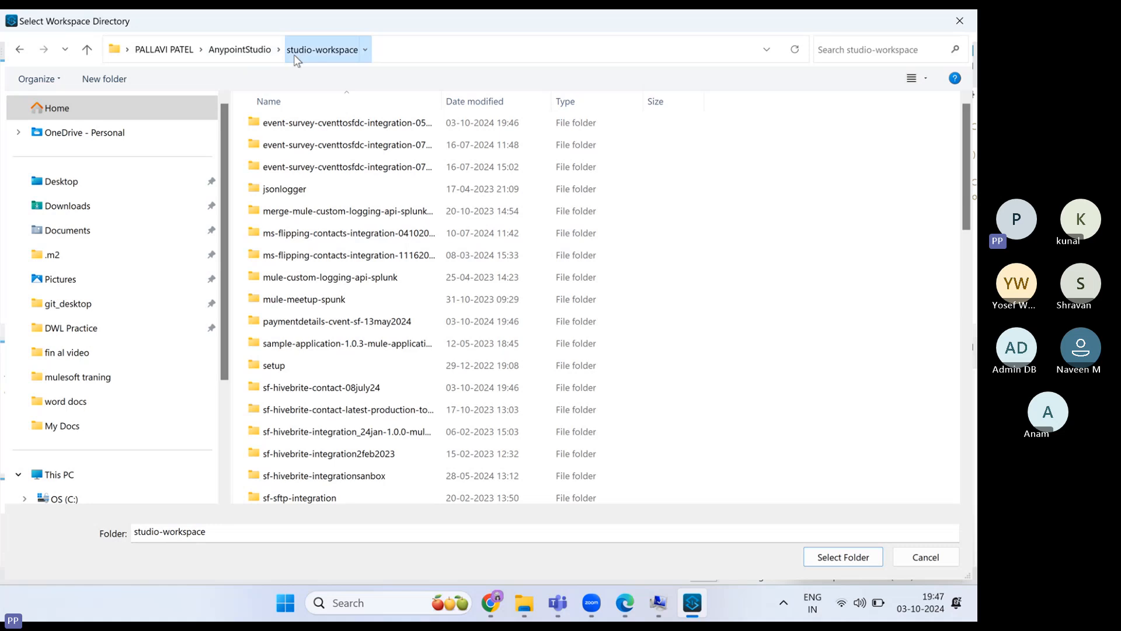
- Select the studio-workspace folder, launch it, and dismiss the updates notification
left_click(239, 49)
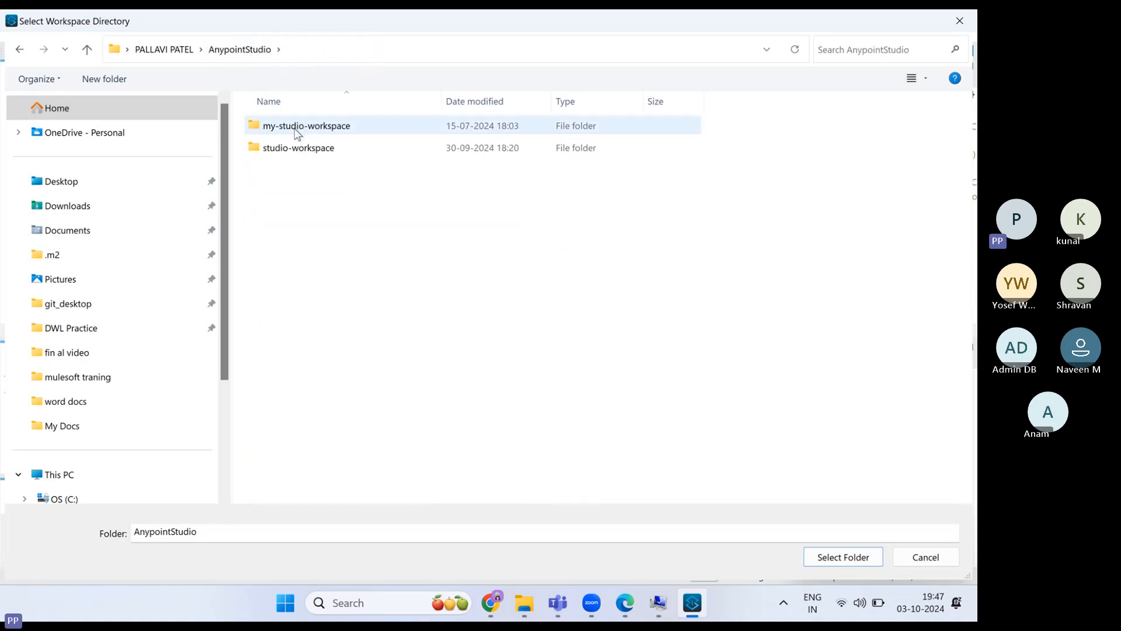
left_click(298, 153)
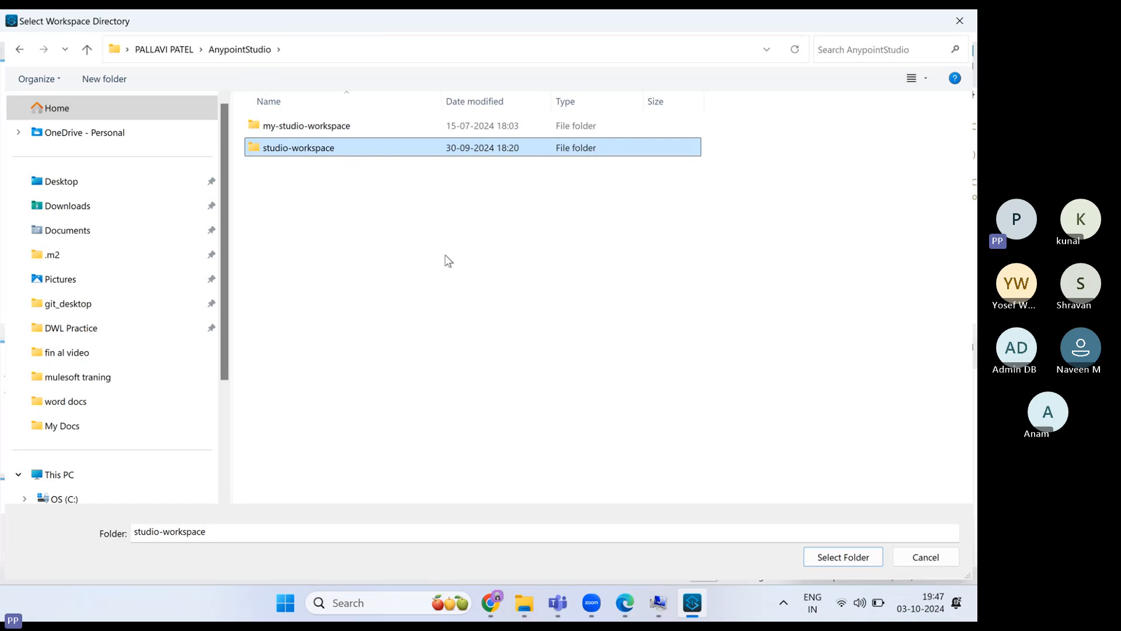
left_click(836, 560)
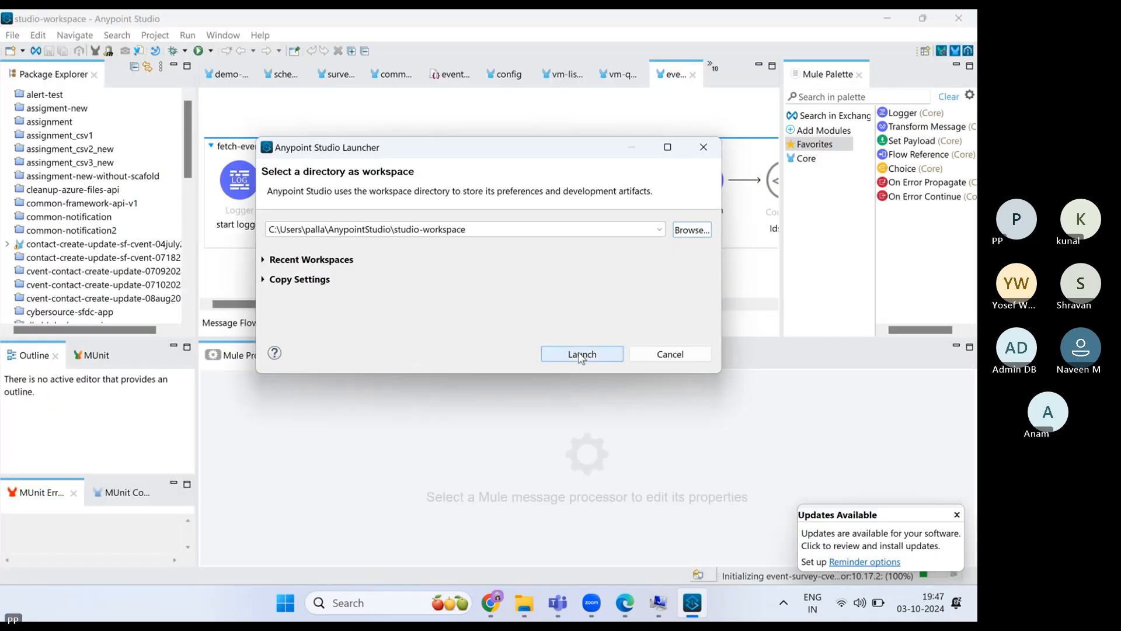
left_click(703, 150)
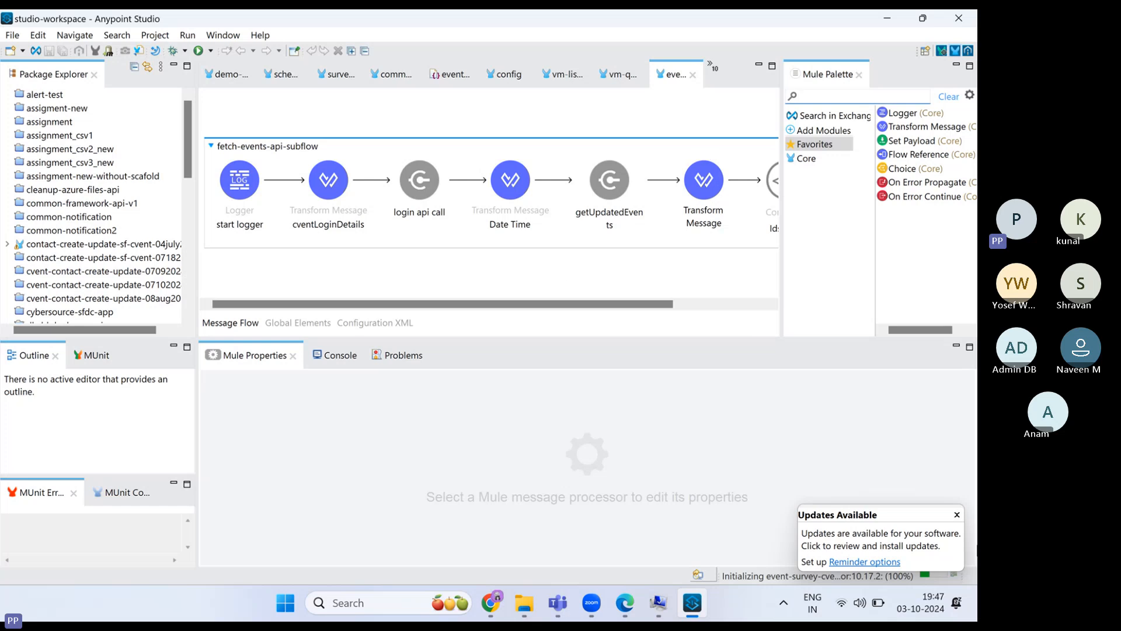
left_click(957, 515)
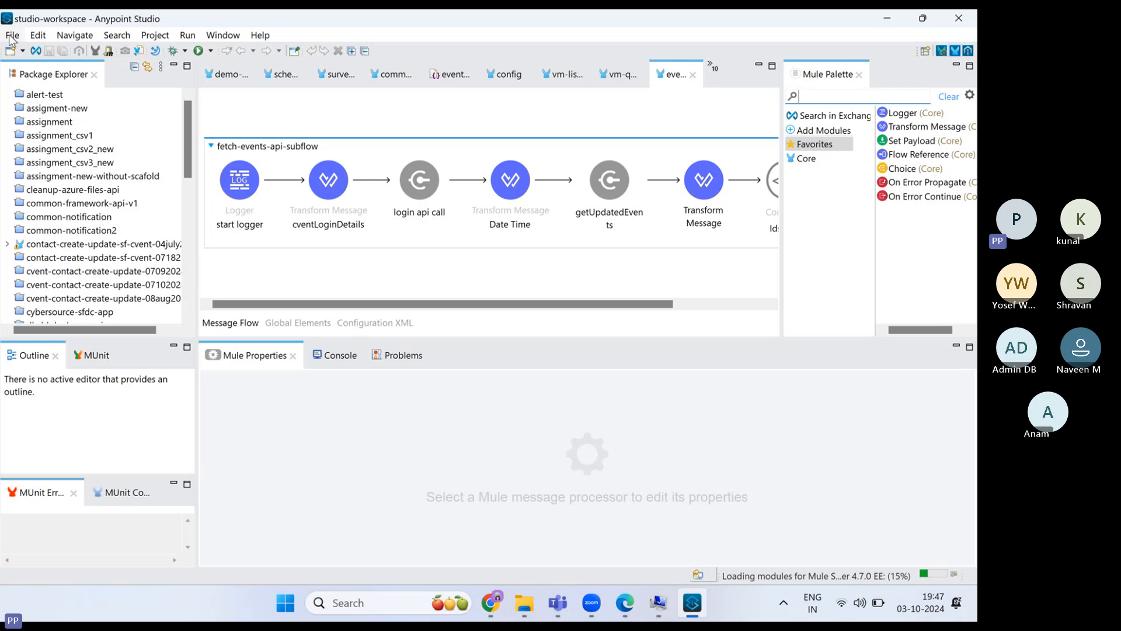
- Create a new Mule project named demo-class via File > New > Mule Project
left_click(11, 36)
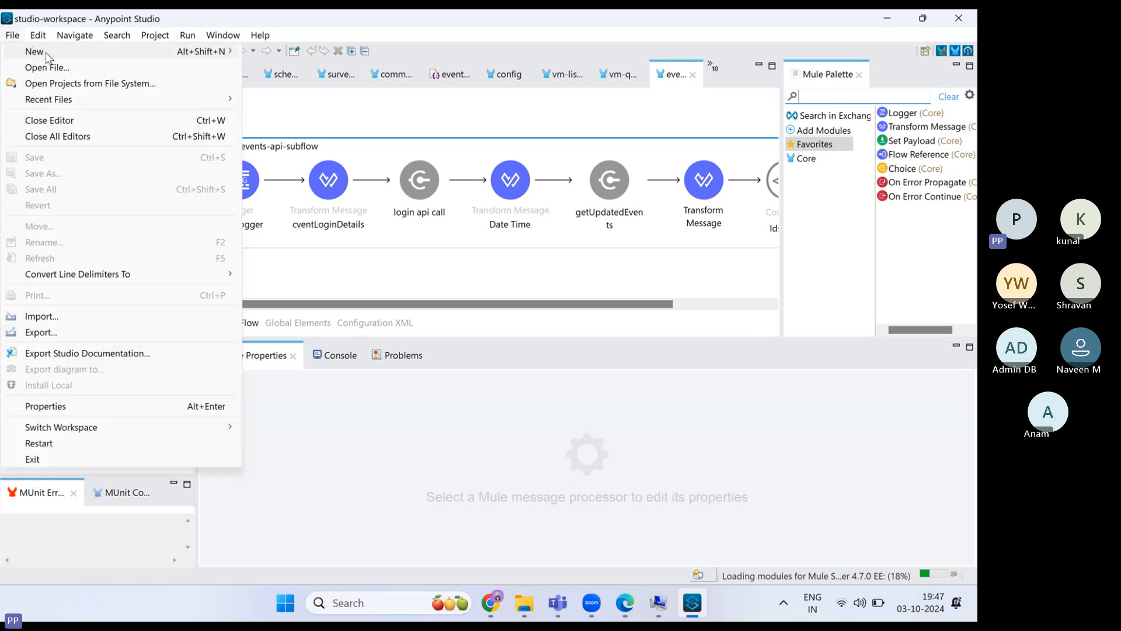
mouse_move(47, 57)
left_click(289, 55)
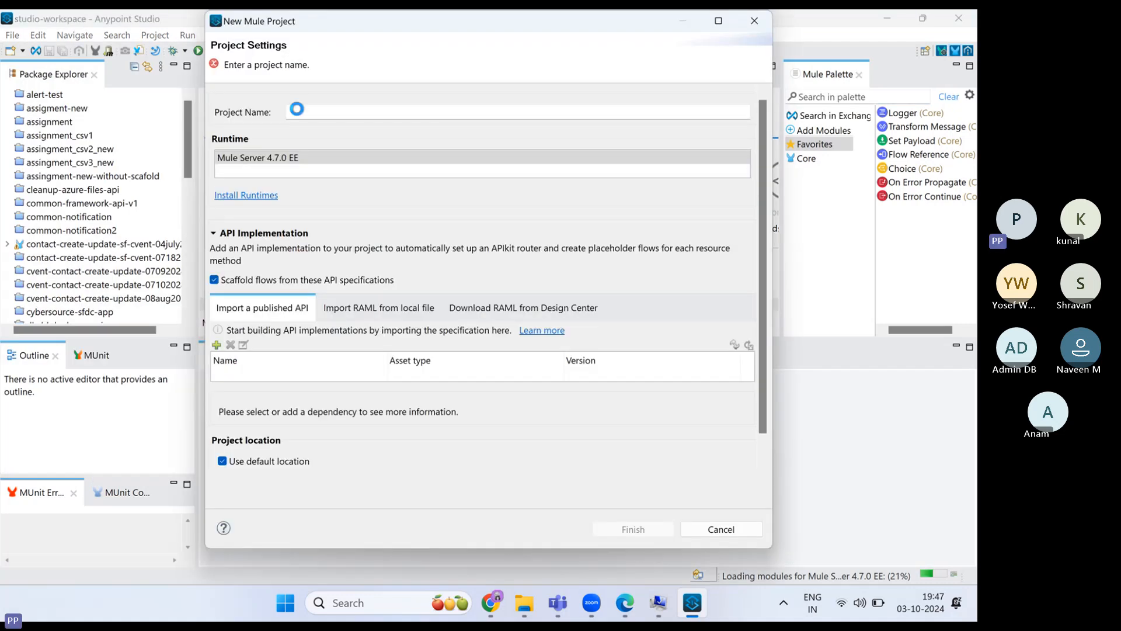
left_click(298, 111)
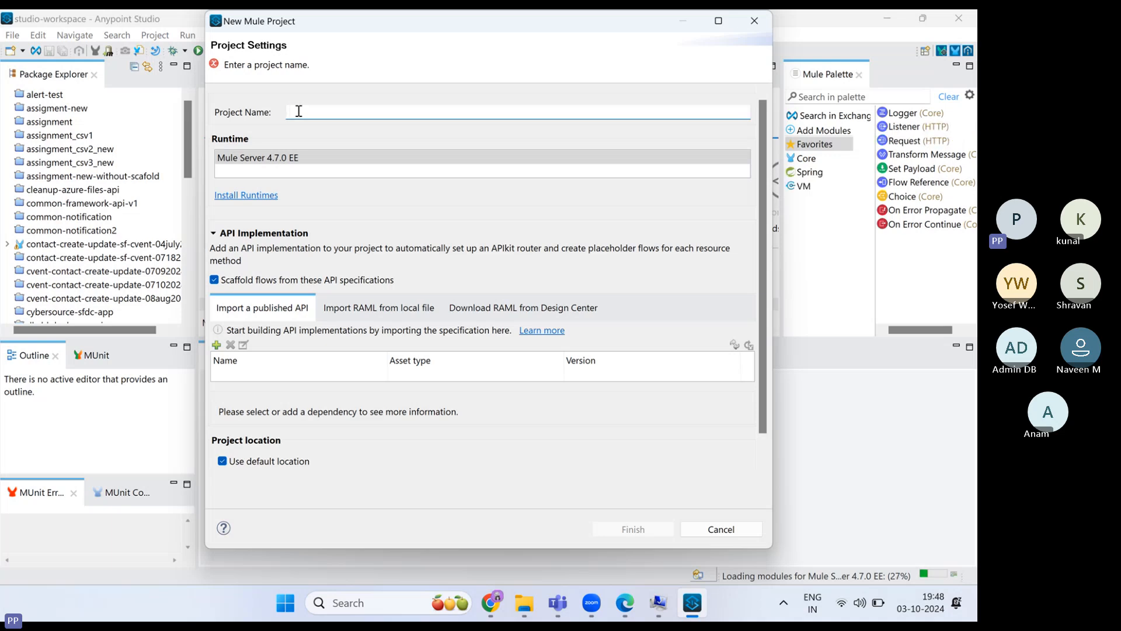
type("demo-")
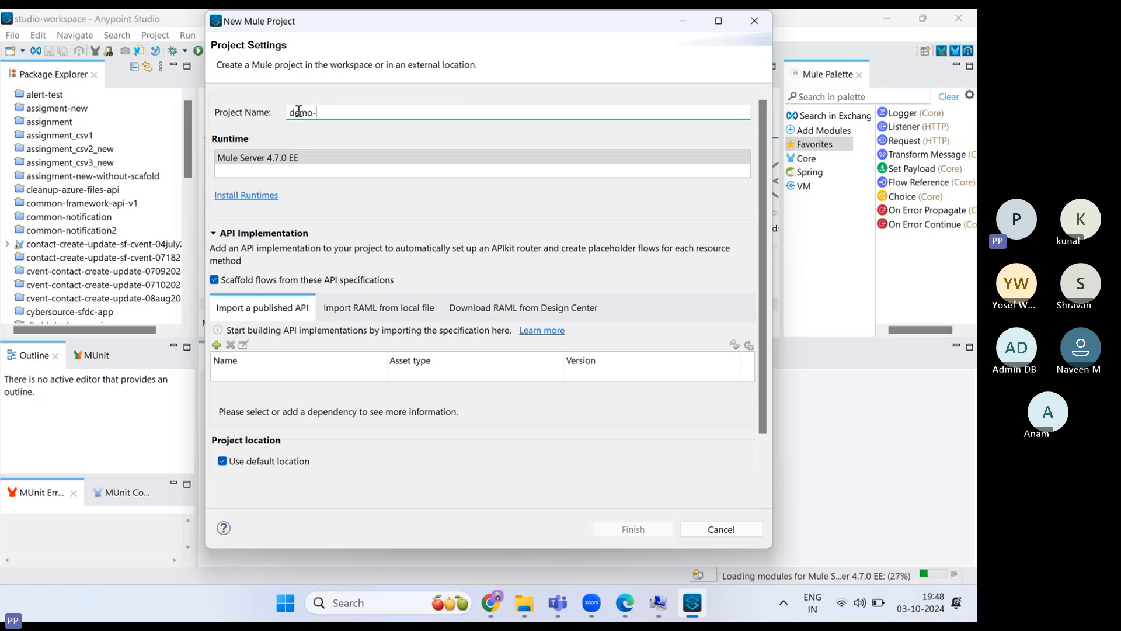
type("api")
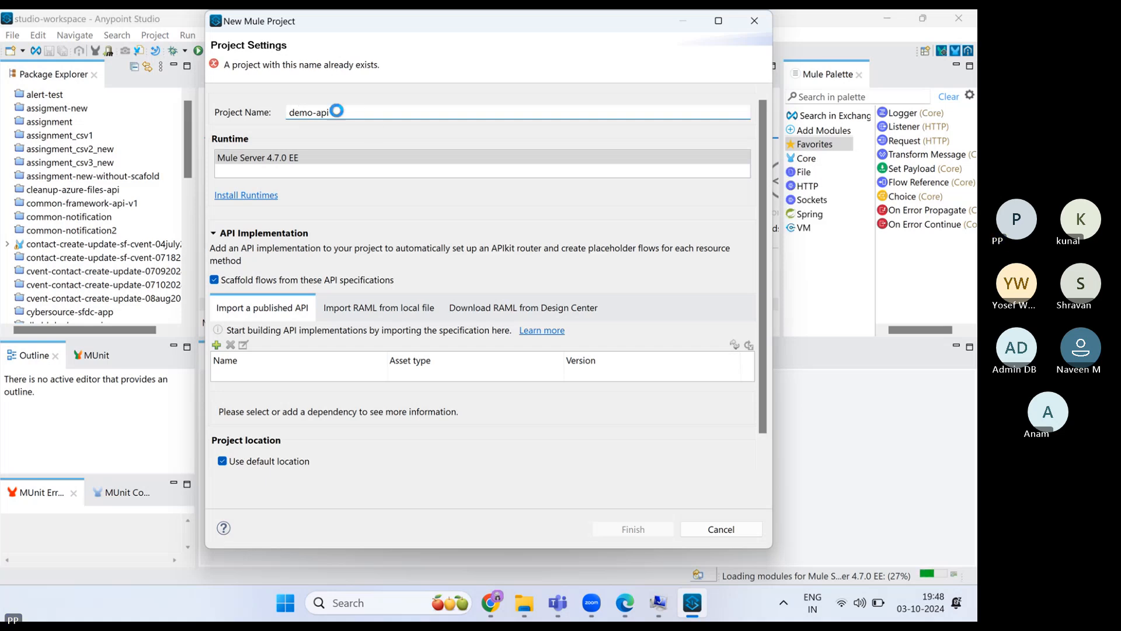
key("BackSpace")
key("BackSpace")
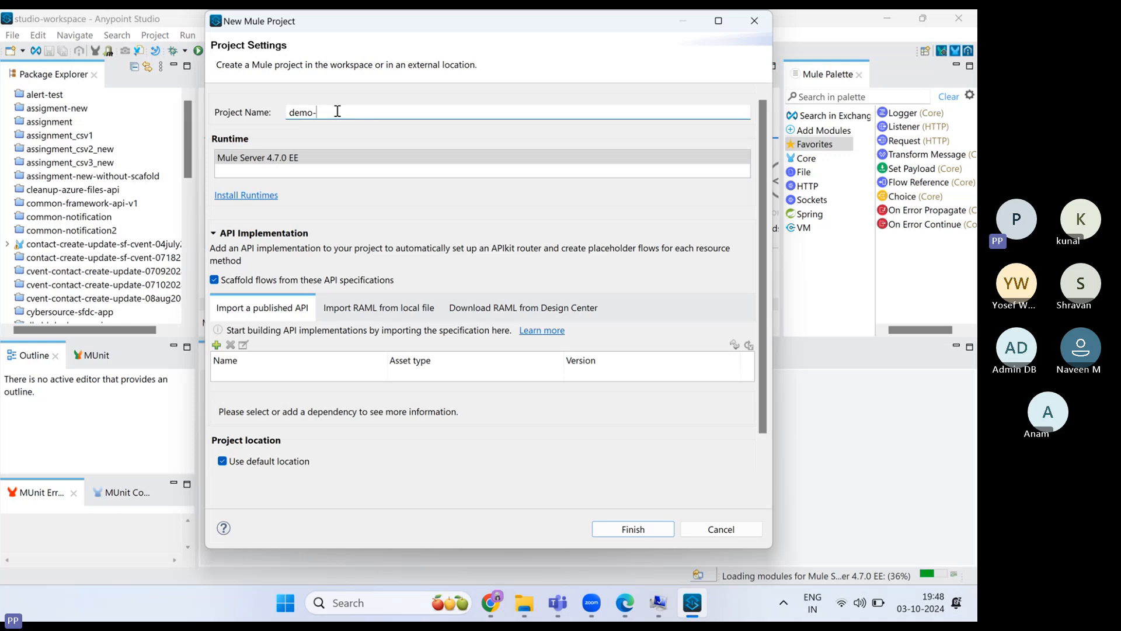
type("class")
left_click(634, 529)
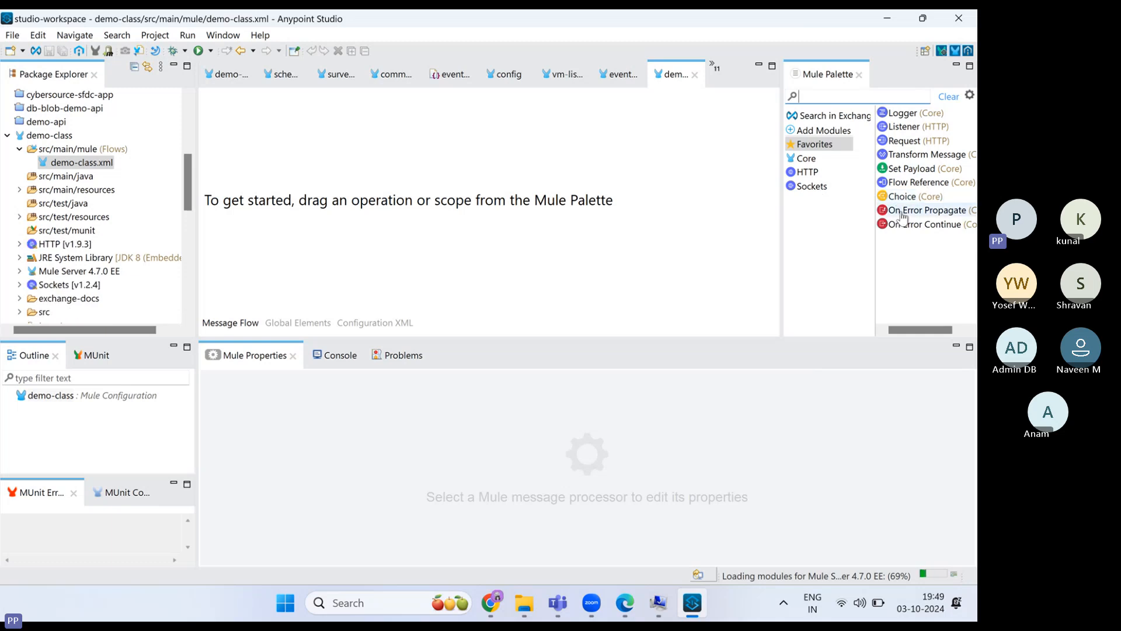
- Add an HTTP Listener with a new HTTP_Listener_config on port 8081, tested successfully
left_click(818, 143)
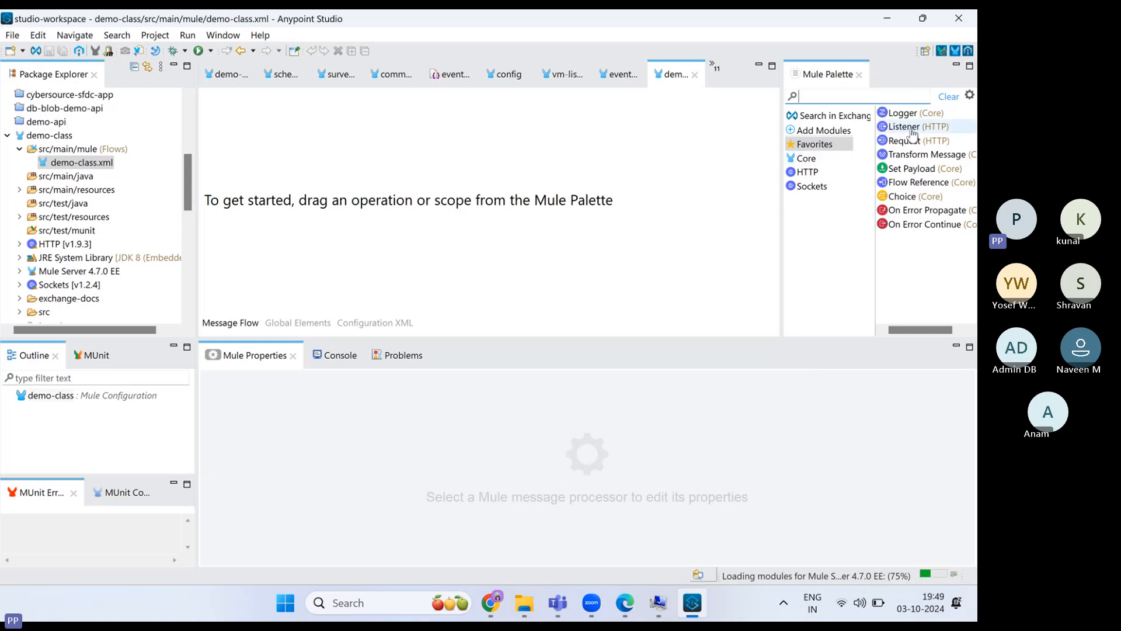
left_click_drag(913, 132, 233, 150)
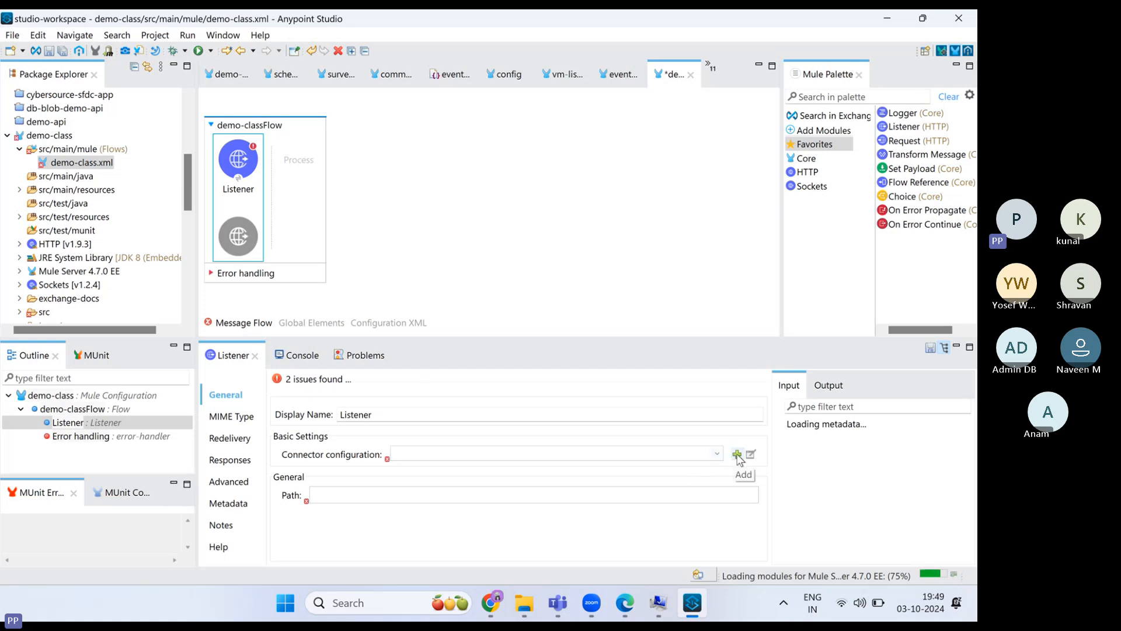
left_click(737, 455)
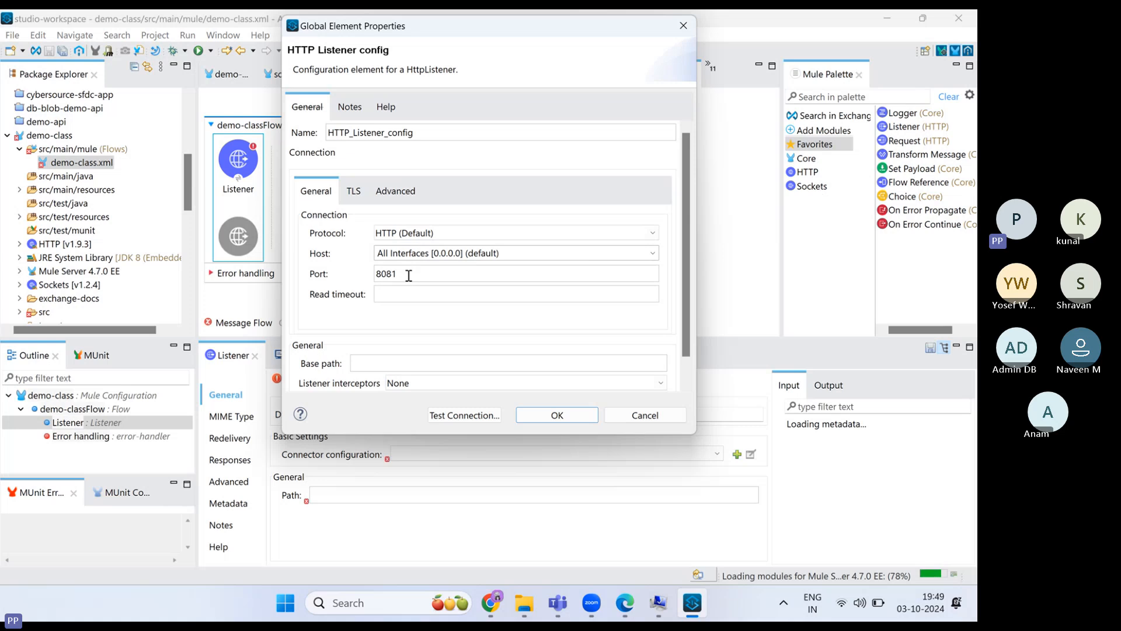
left_click(470, 415)
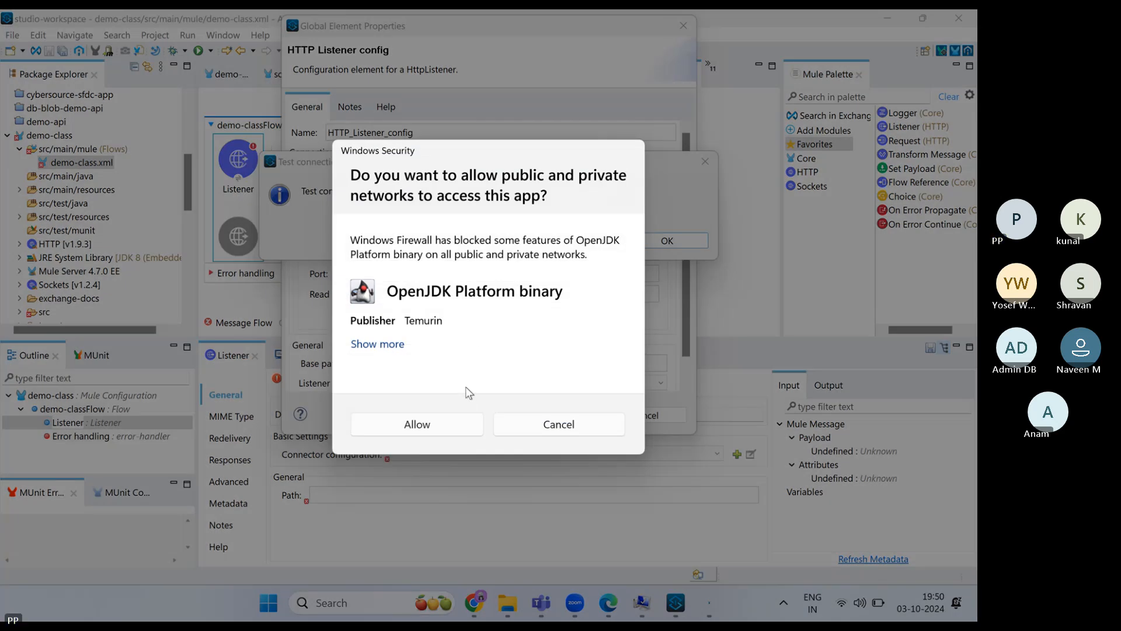
left_click(521, 425)
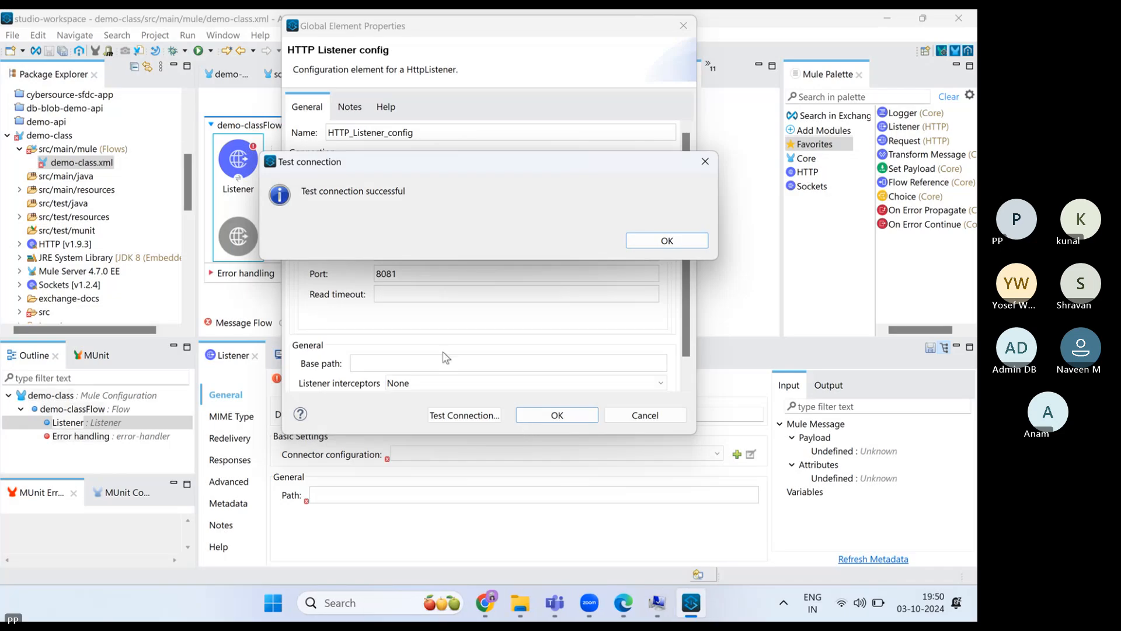
left_click(666, 241)
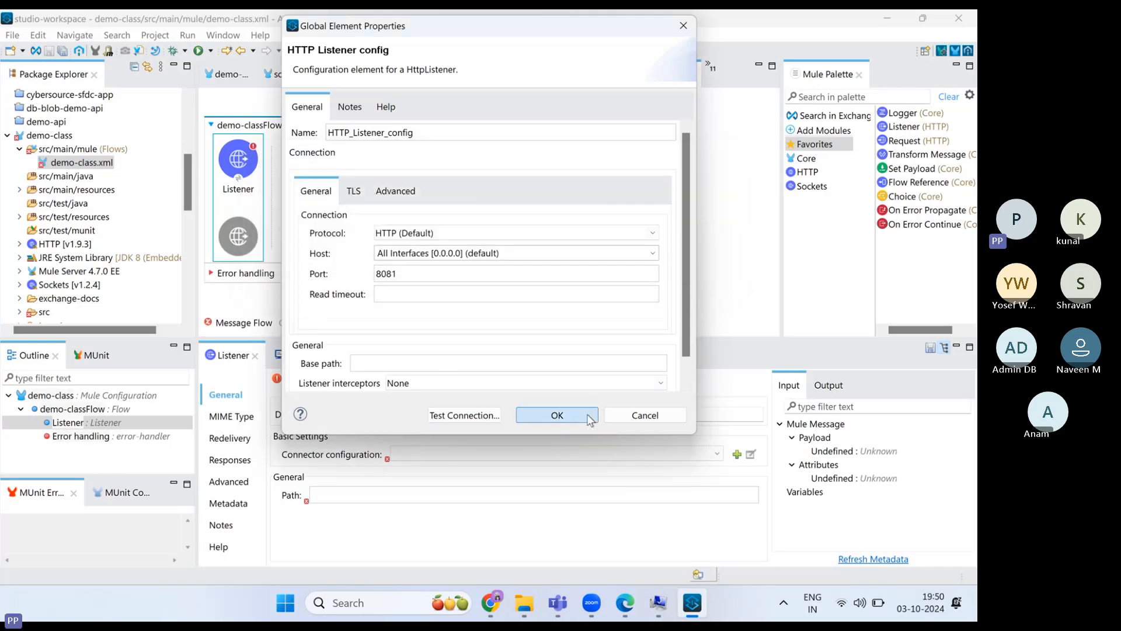
left_click(557, 414)
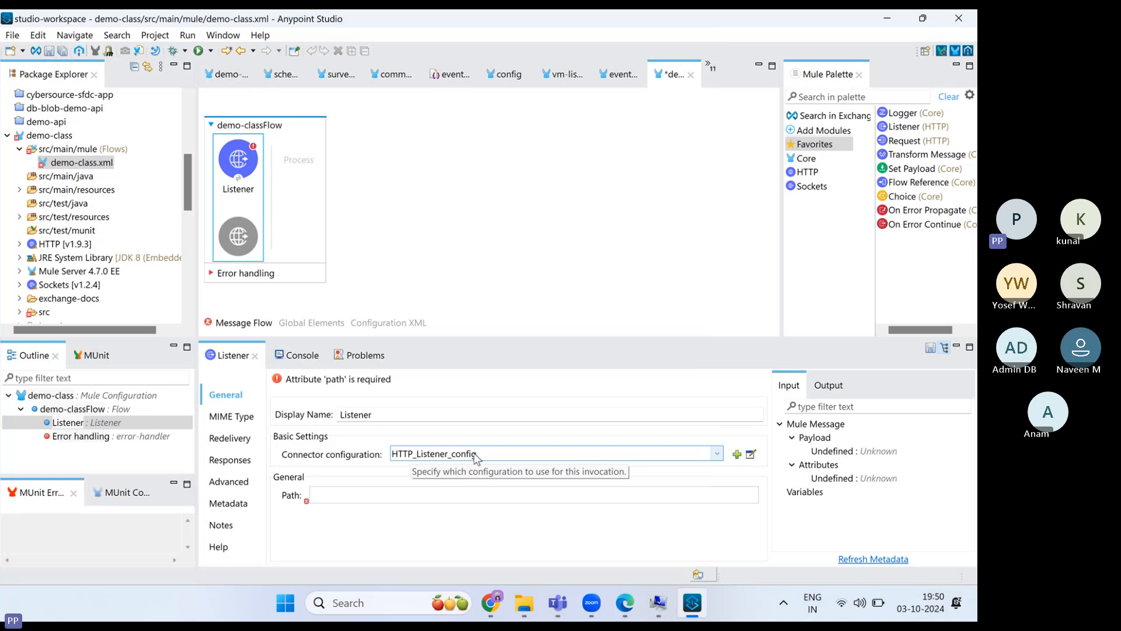
- Set the Listener path to /api, add a Logger named and logging 'API Started', and save
left_click(319, 498)
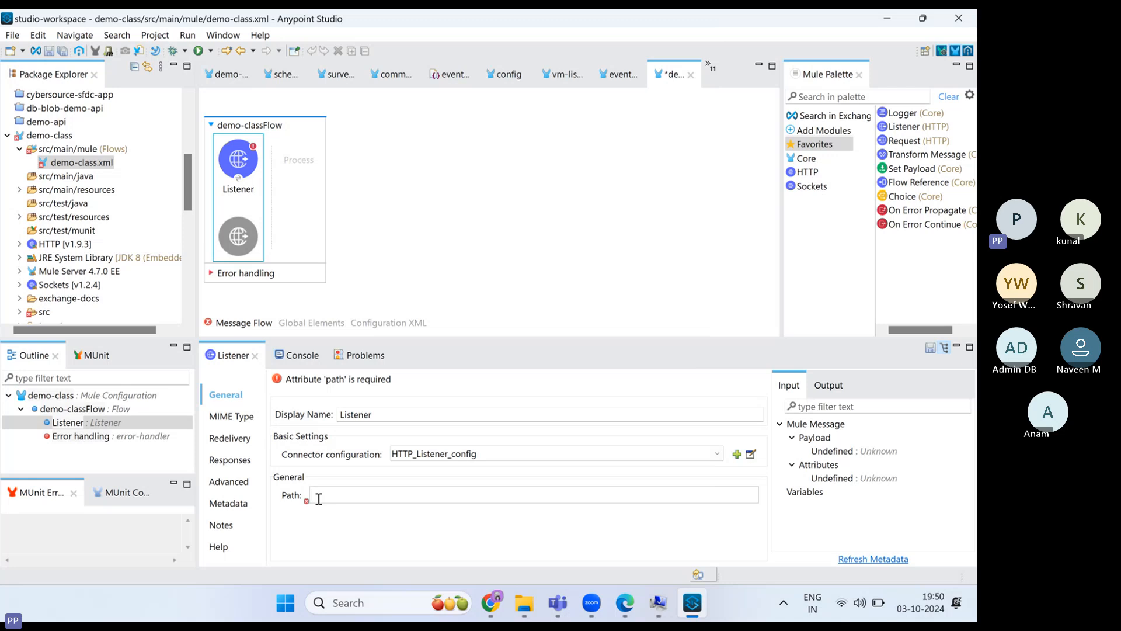
type("/api")
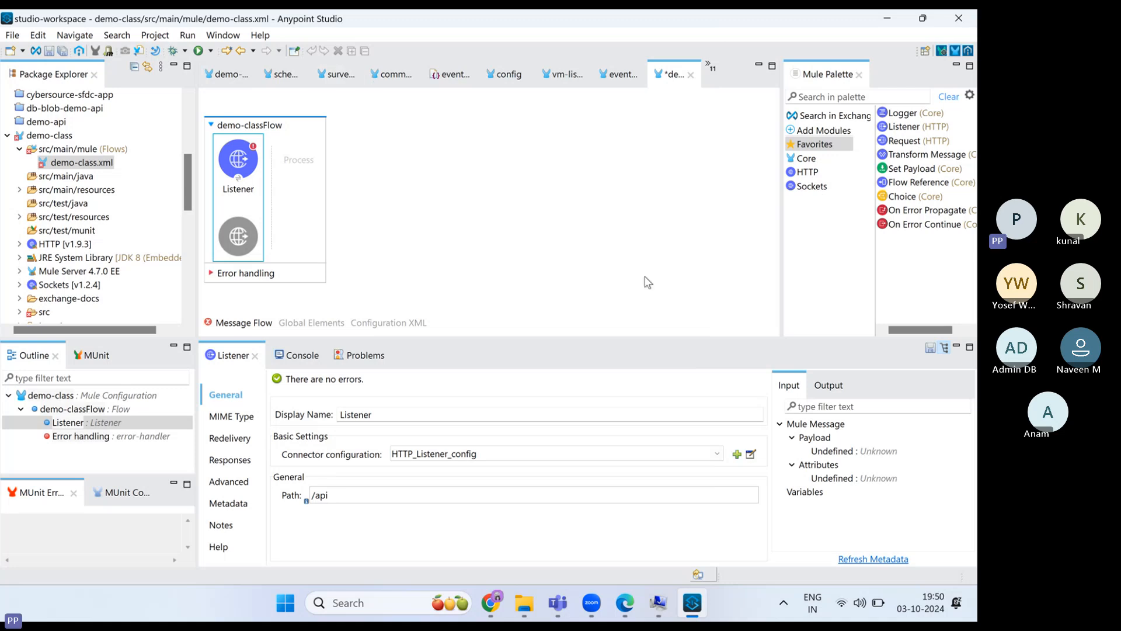
left_click_drag(911, 113, 292, 163)
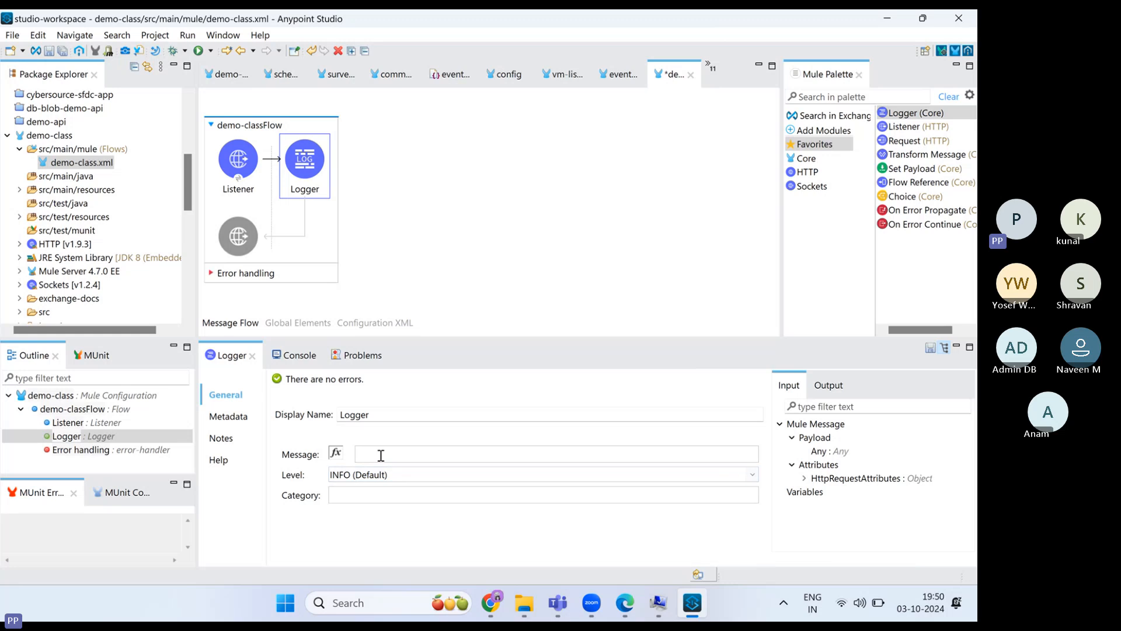
left_click(381, 455)
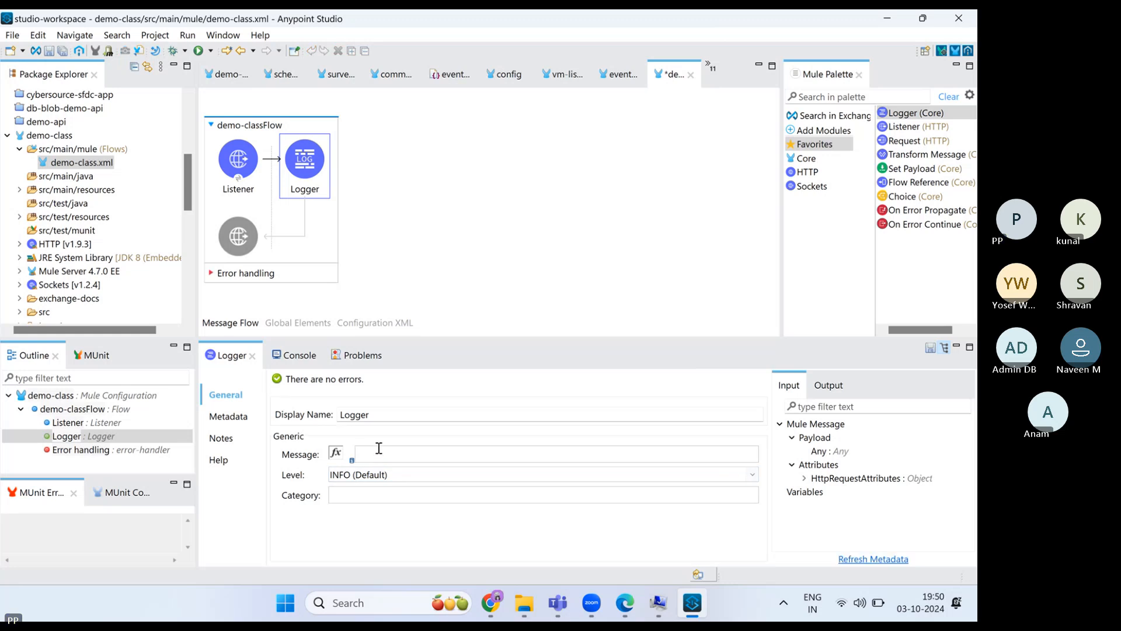
type("API Started")
key("ctrl+a")
double_click(362, 411)
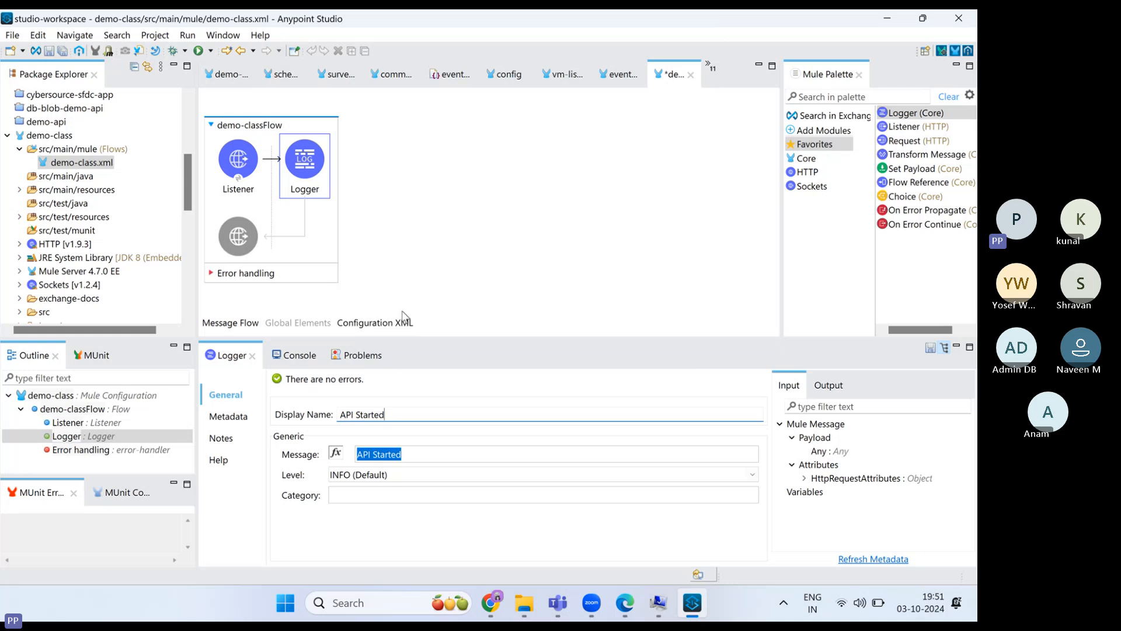
key("ctrl+s")
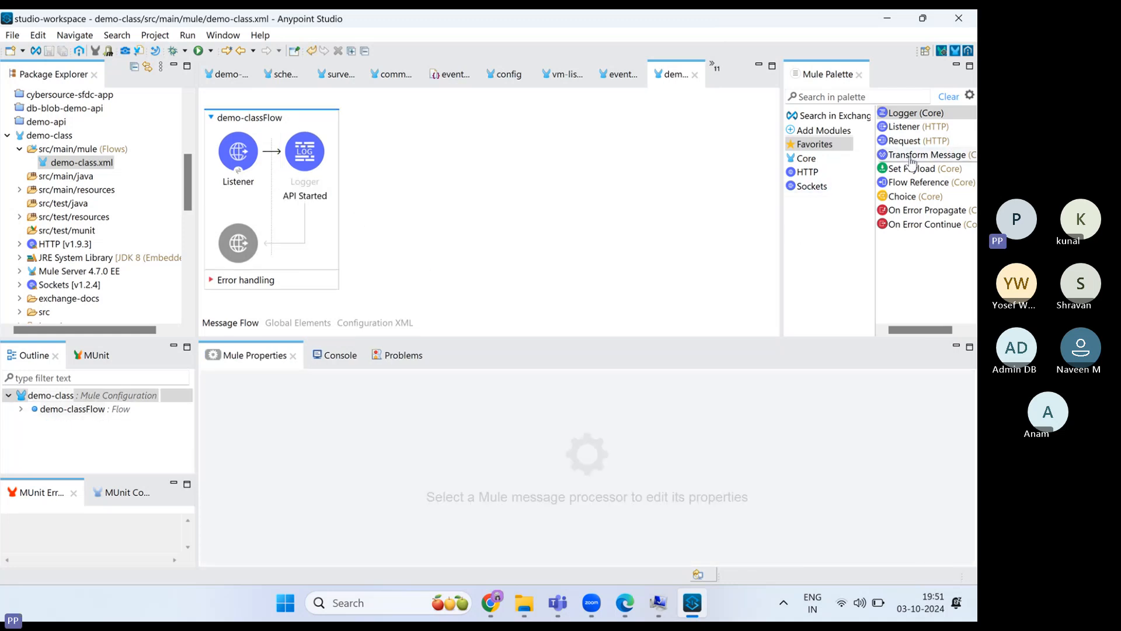
- Add a Transform Message after the logger whose script outputs payload as application/json
left_click_drag(909, 160, 324, 164)
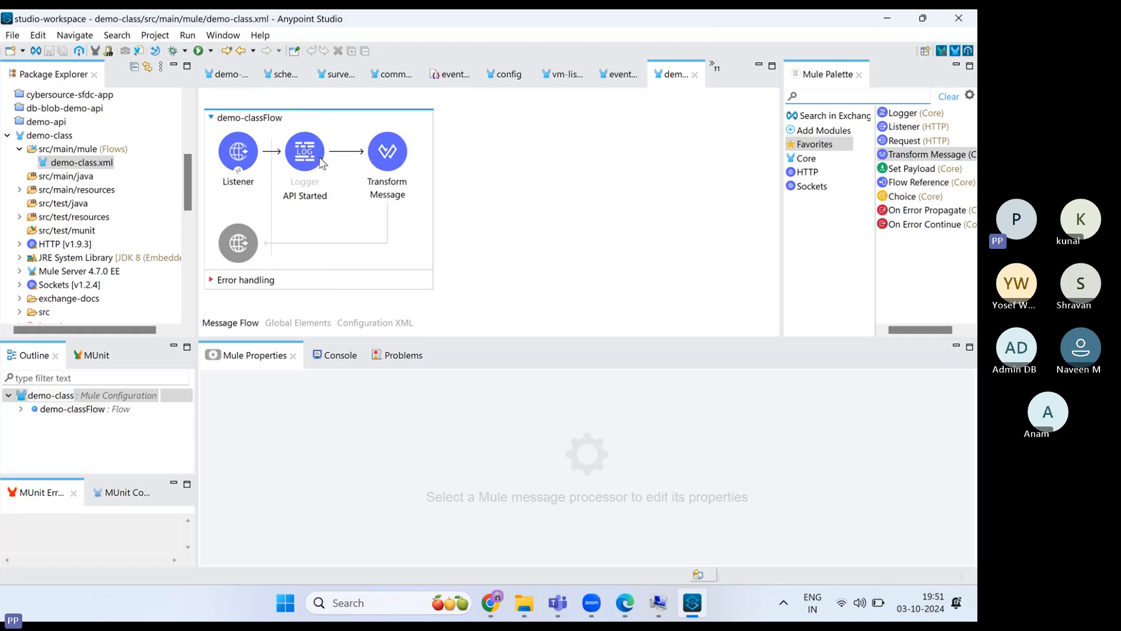
left_click(384, 169)
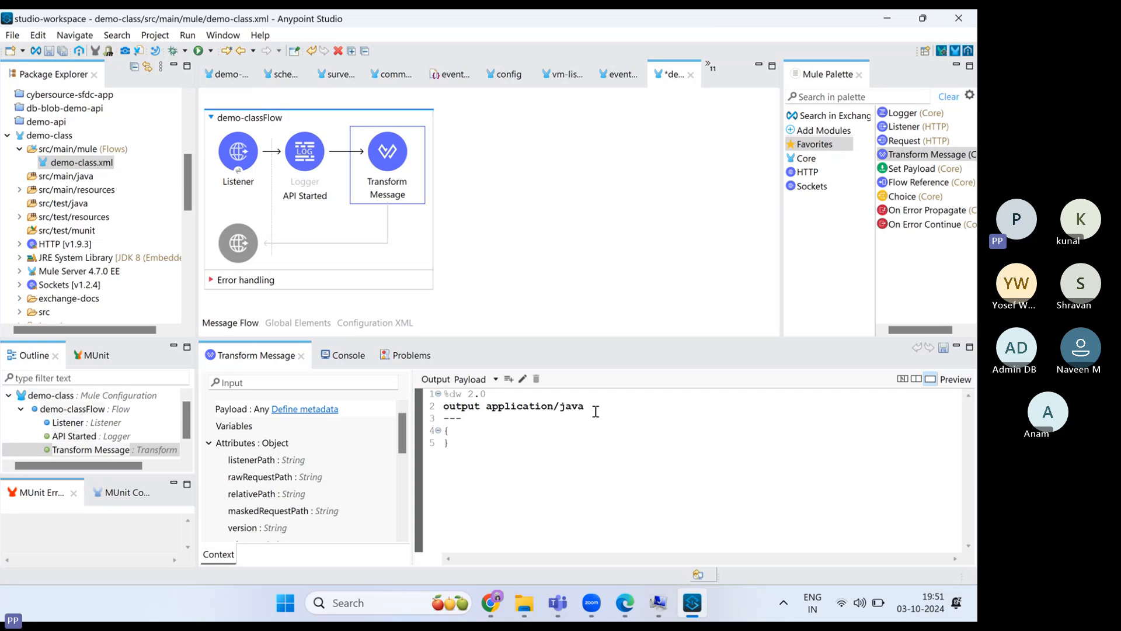
left_click(590, 409)
key("BackSpace")
key("BackSpace")
key("BackSpace")
type("s")
left_click(456, 449)
key("BackSpace")
key("BackSpace")
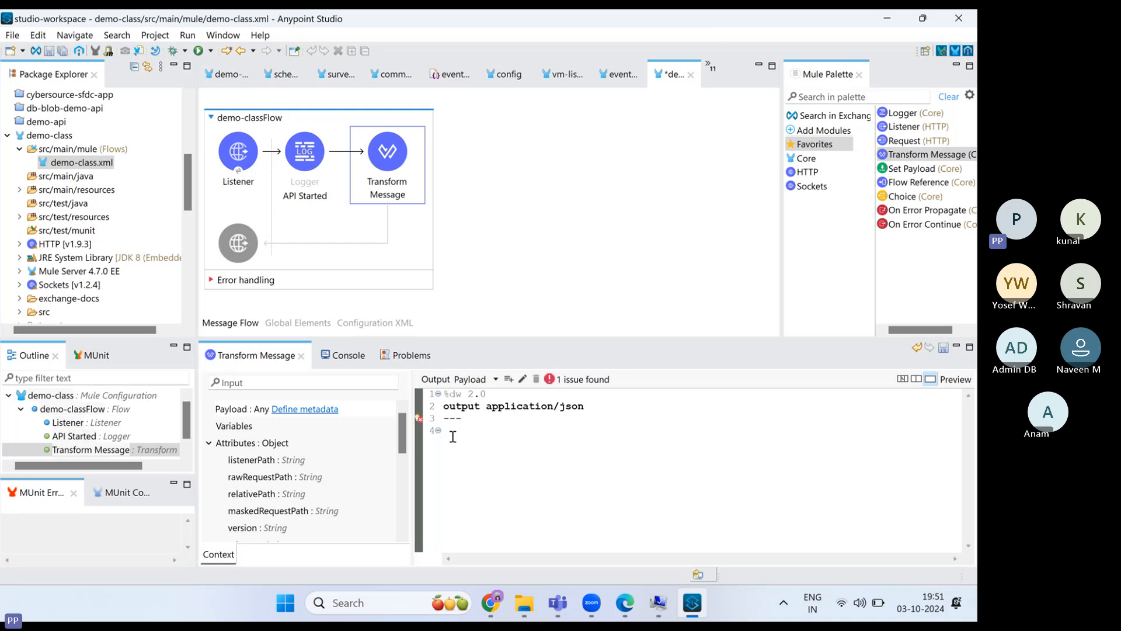
type("payload")
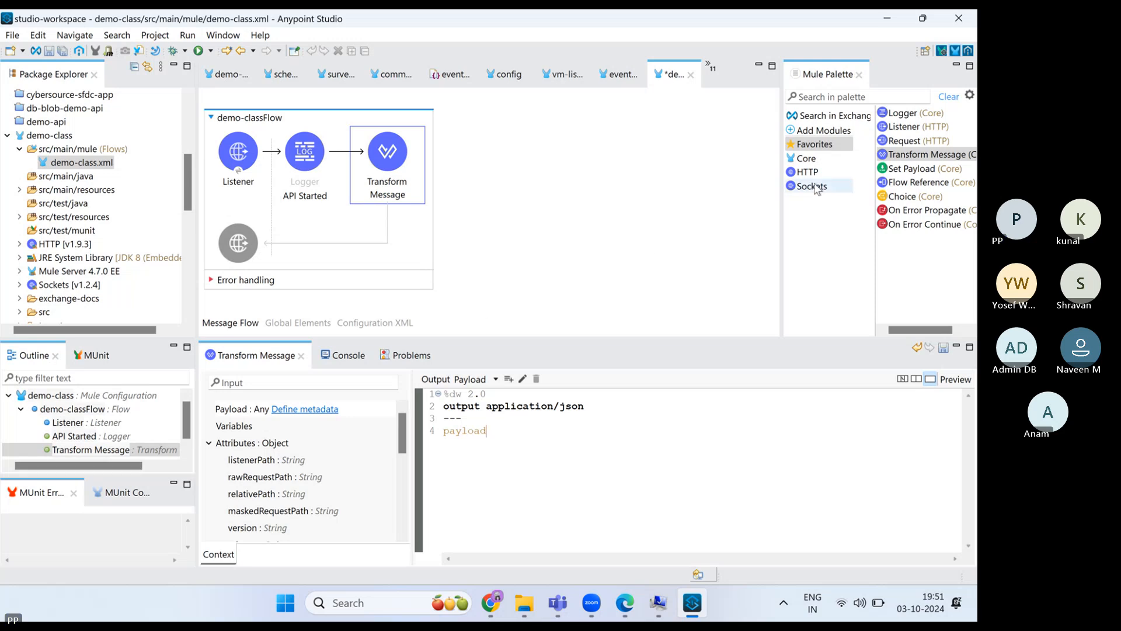
- Add a Logger named and logging 'API Completed' after the Transform Message, then save
left_click_drag(899, 119, 408, 149)
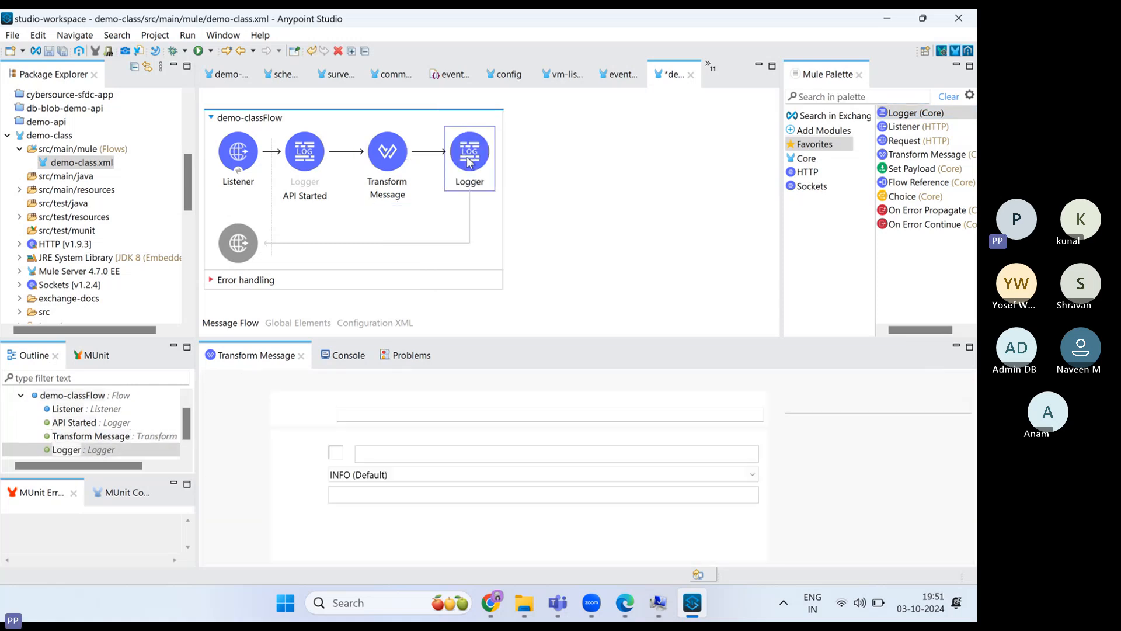
left_click(388, 454)
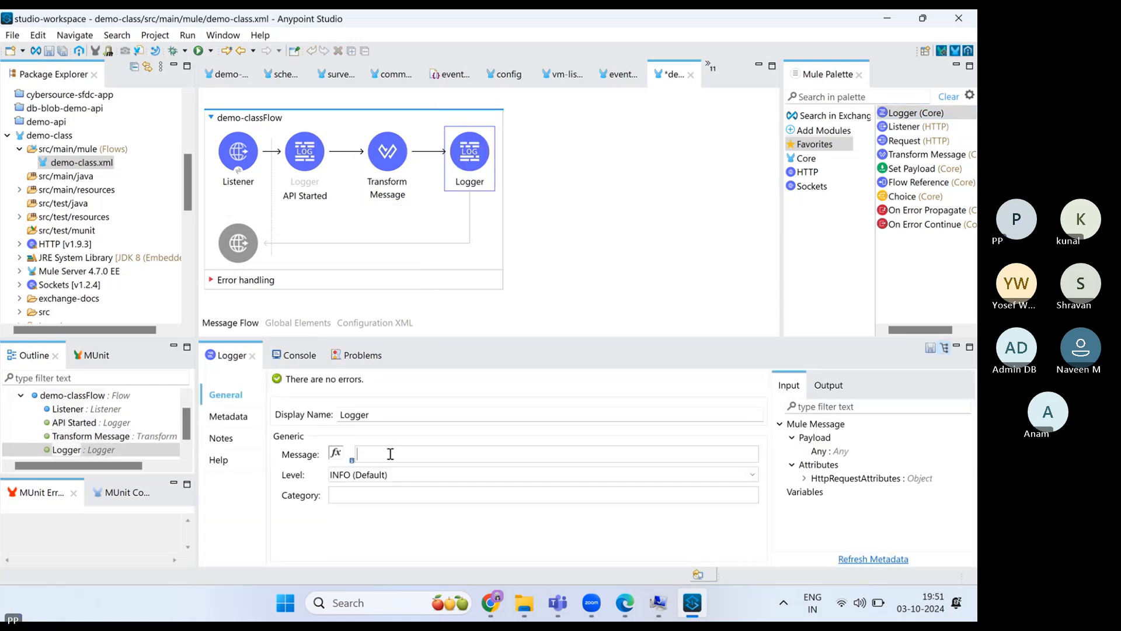
type("API Complete")
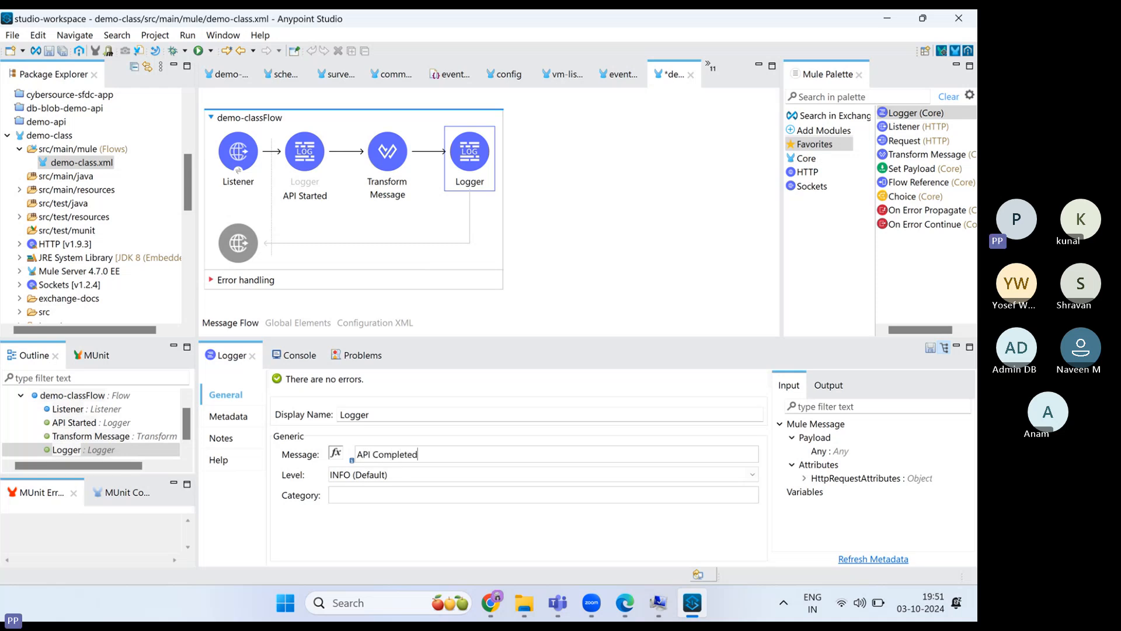
type("d")
key("ctrl+a")
key("ctrl+c")
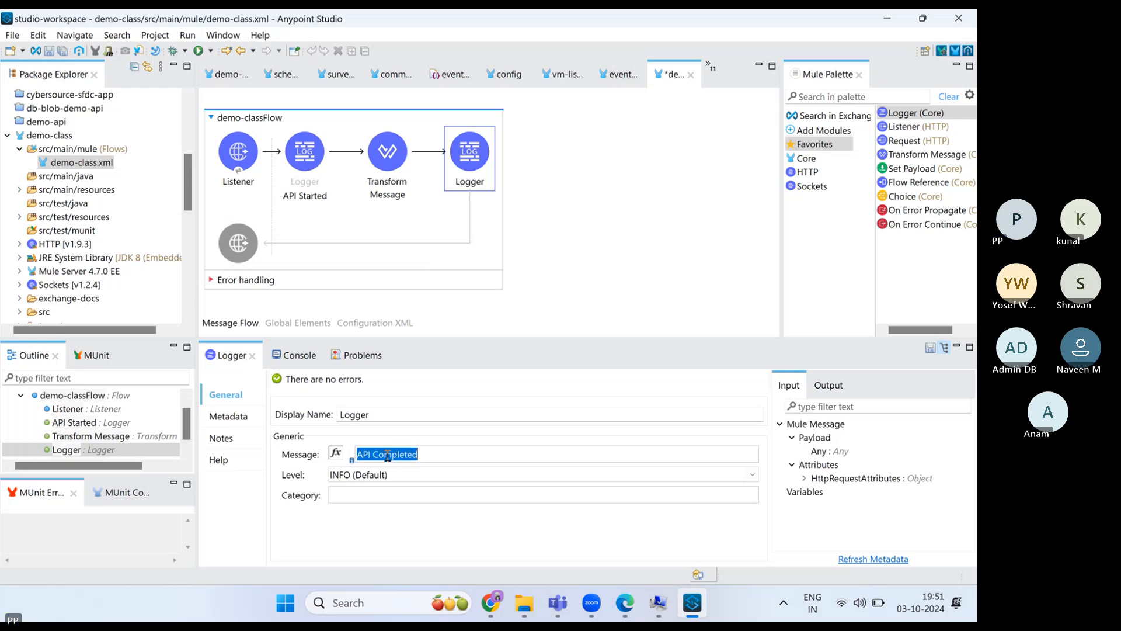
double_click(361, 416)
key("ctrl+v")
key("ctrl+s")
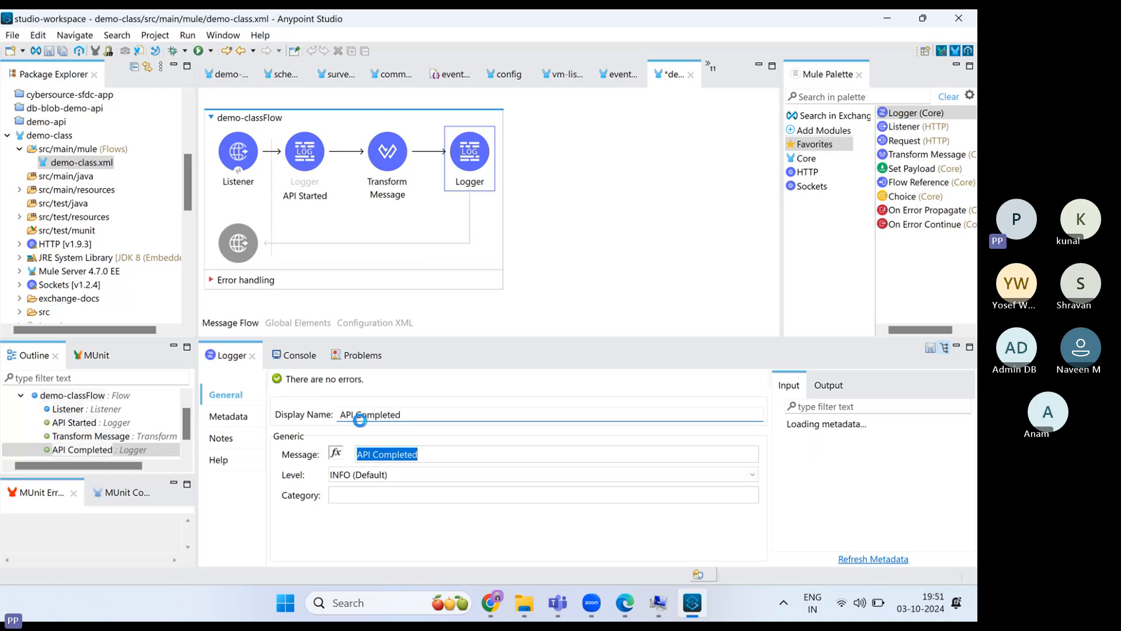
left_click(394, 155)
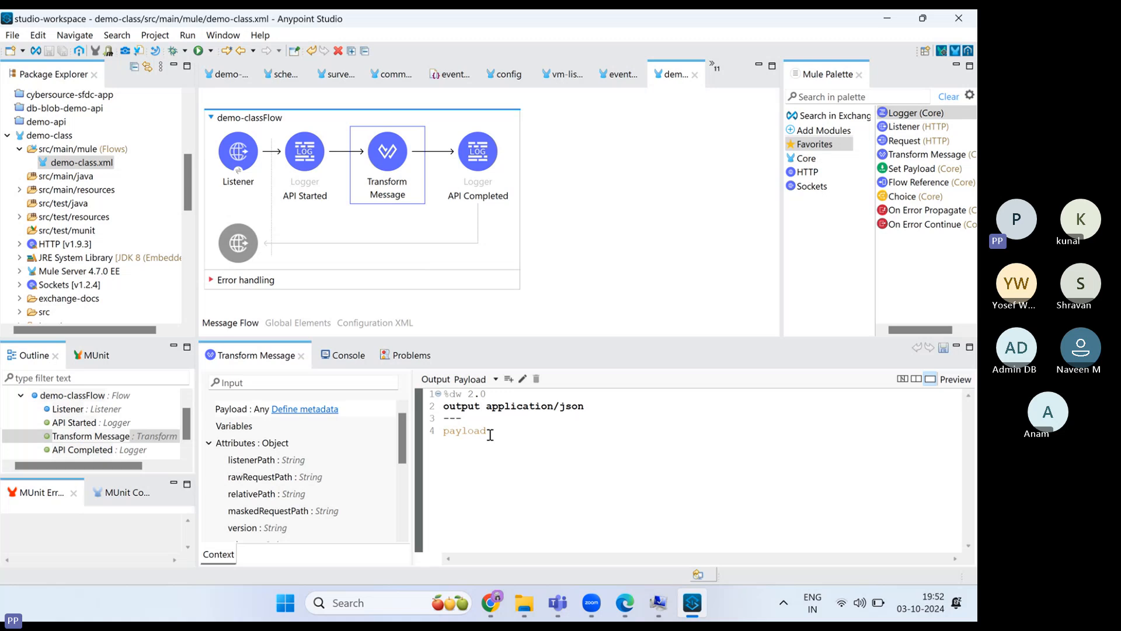
- Replace the Transform script's payload with { "message": "Hello mule developer!!!" }
key("BackSpace")
key("BackSpace")
key("BackSpace")
key("BackSpace")
key("BackSpace")
key("BackSpace")
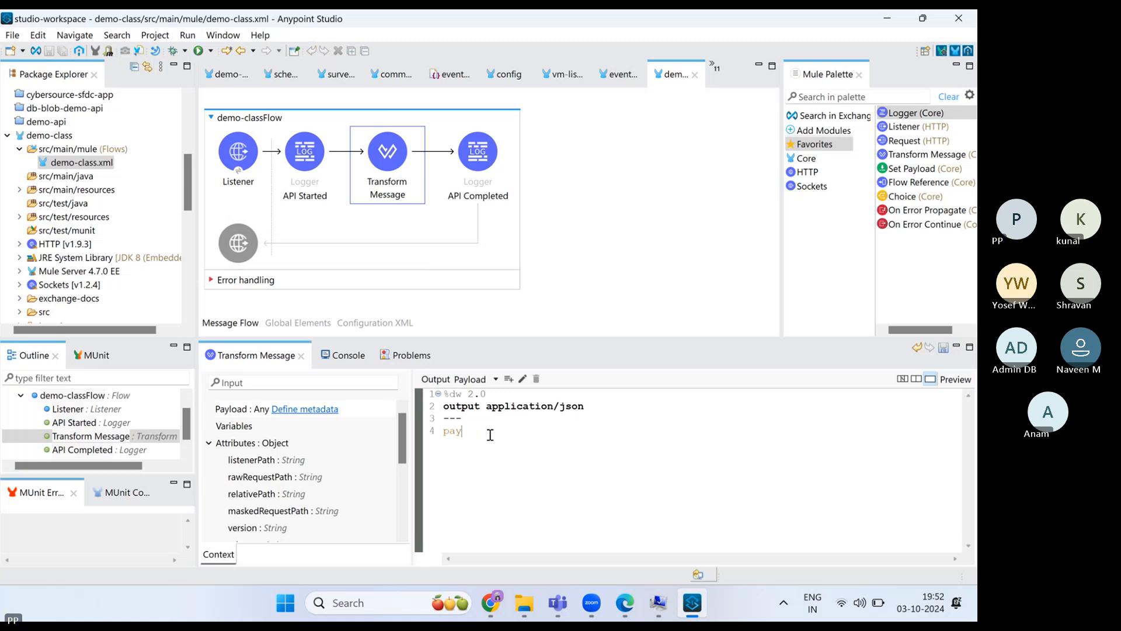
type("{")
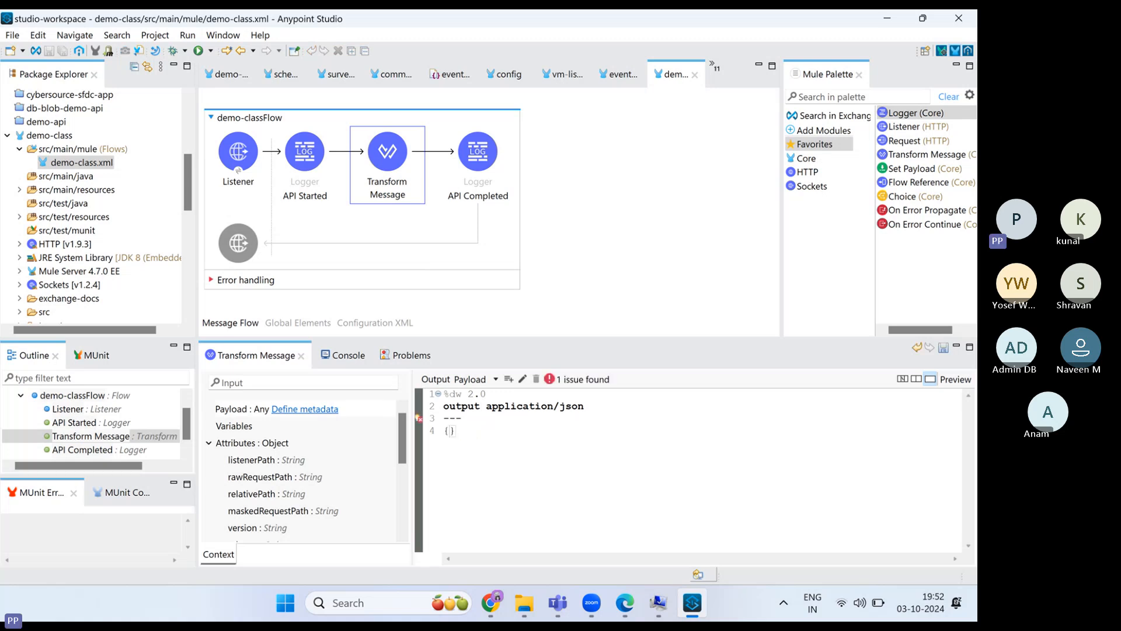
key("Return")
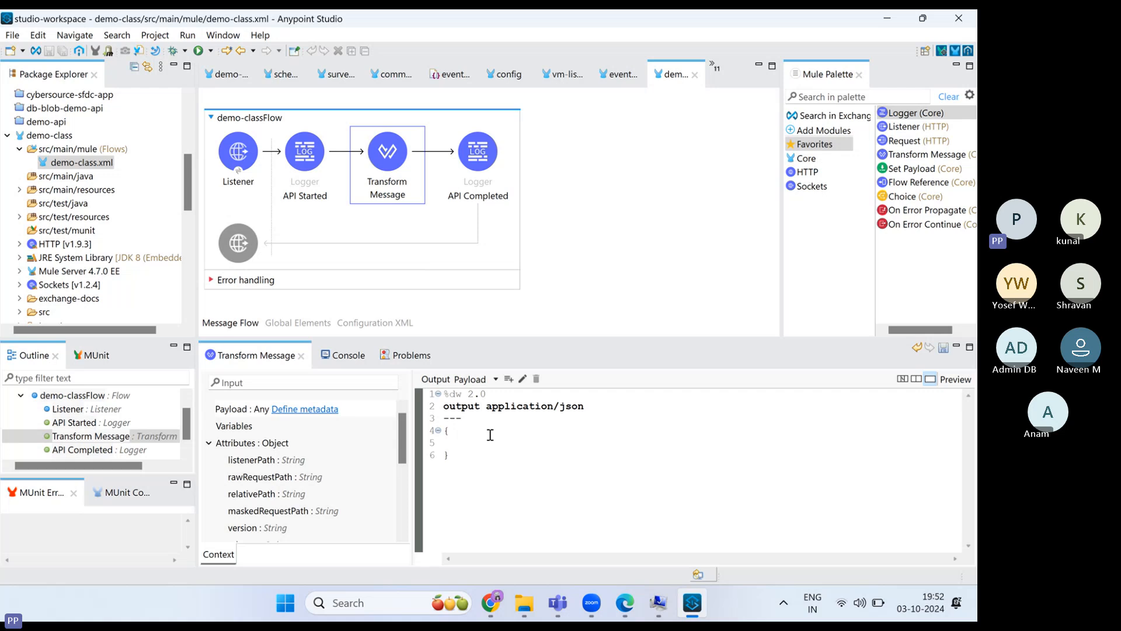
type("\"messa")
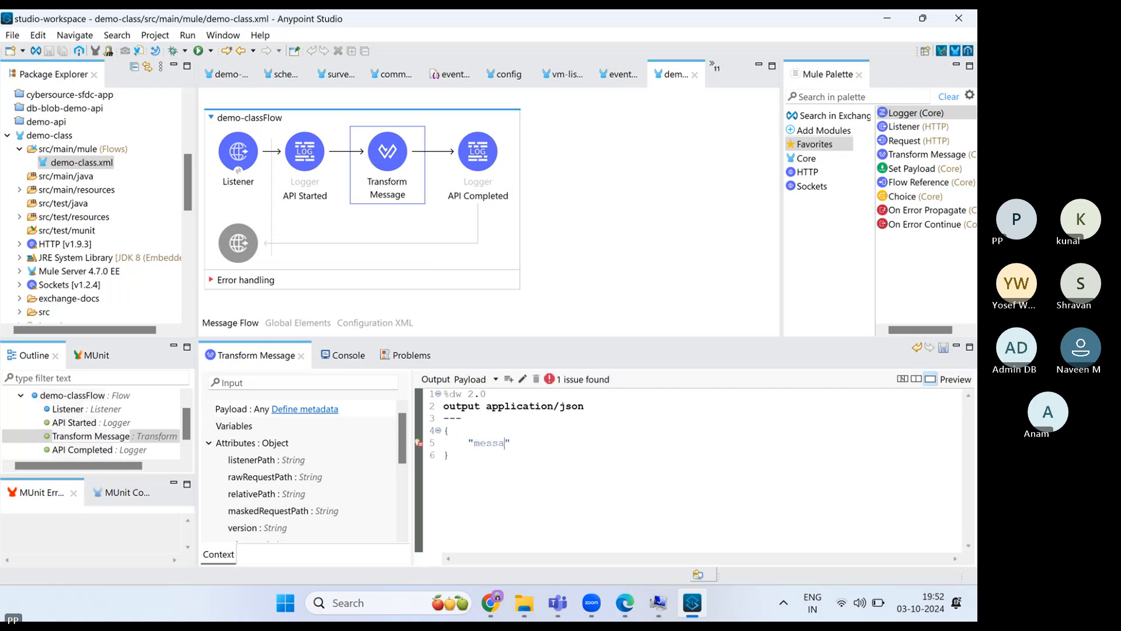
type("ge\" :")
left_click(528, 442)
key("BackSpace")
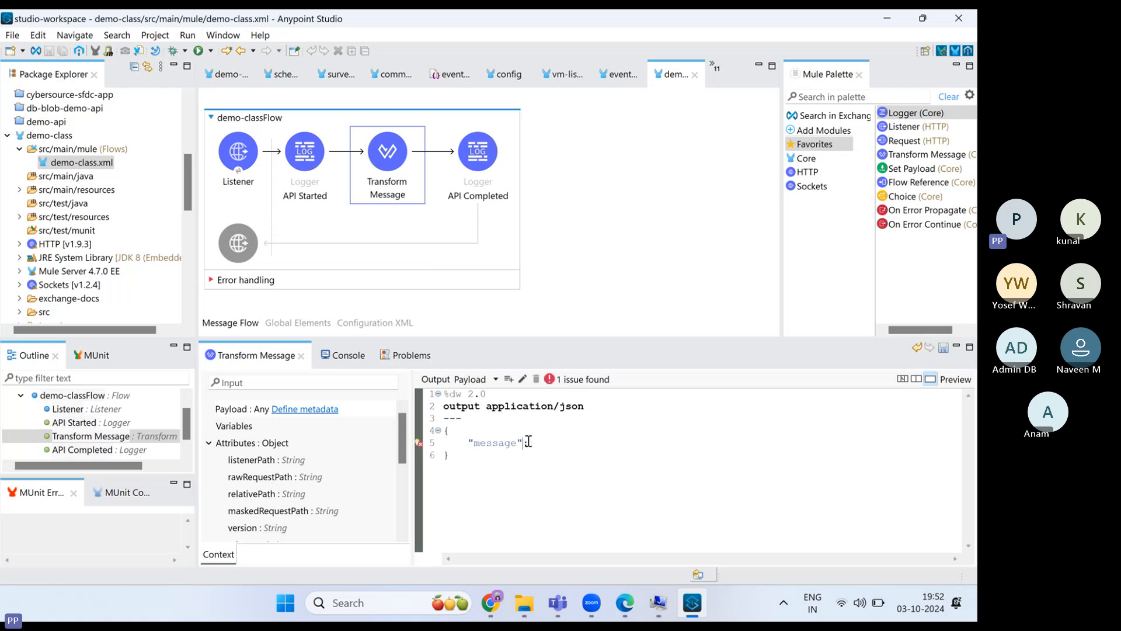
left_click(534, 443)
key("Up")
type("'\"")
key("BackSpace")
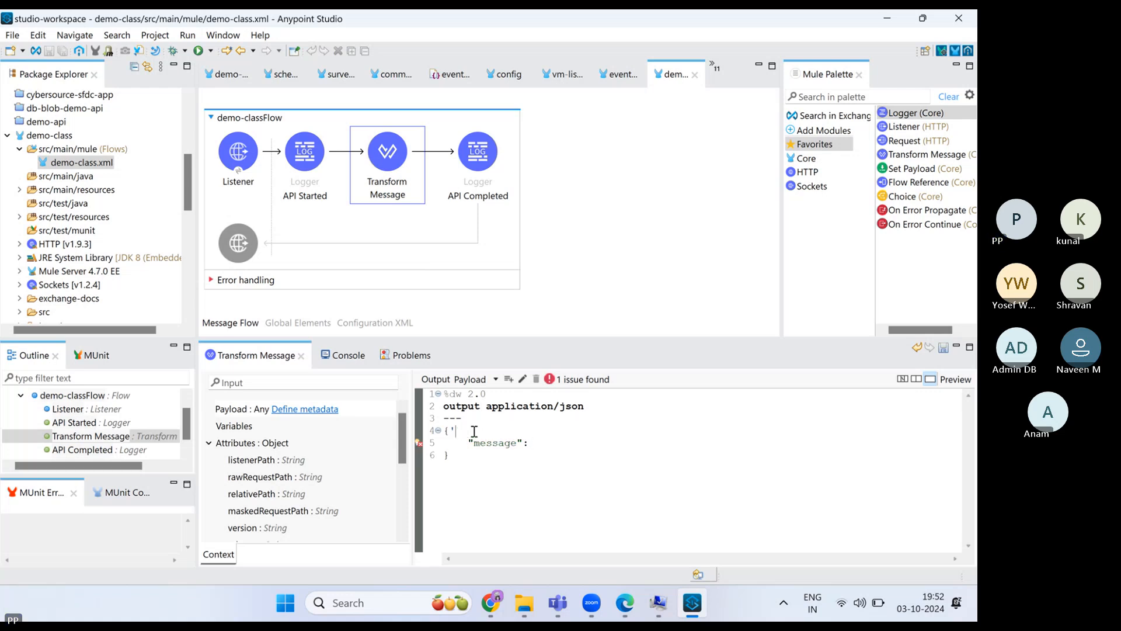
key("BackSpace")
left_click(526, 443)
type("\"\"")
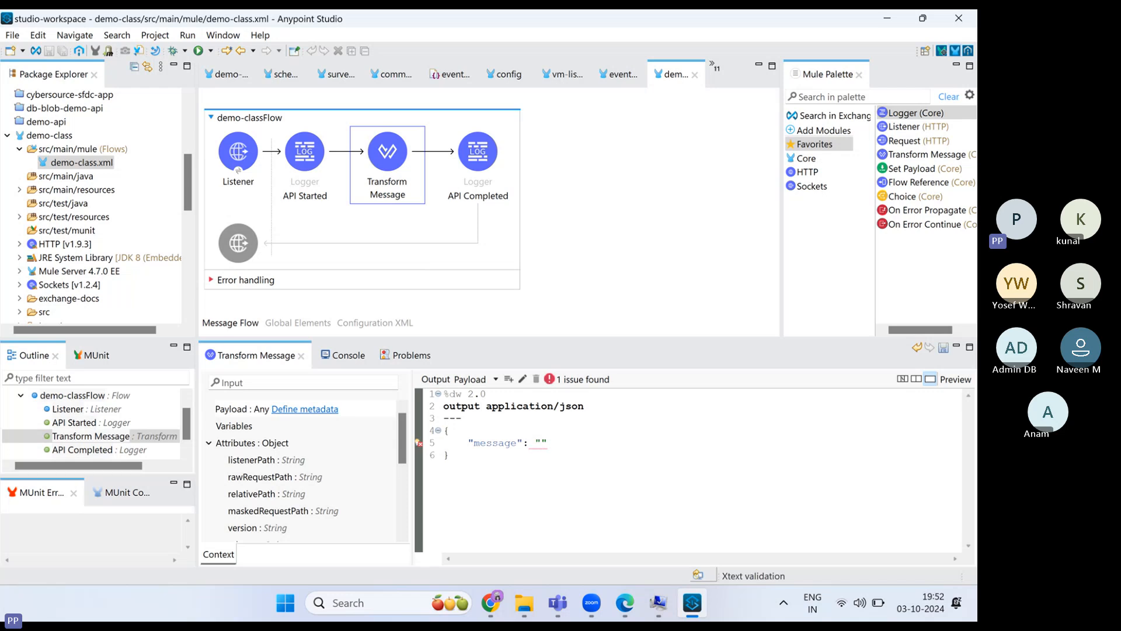
type("Hello ")
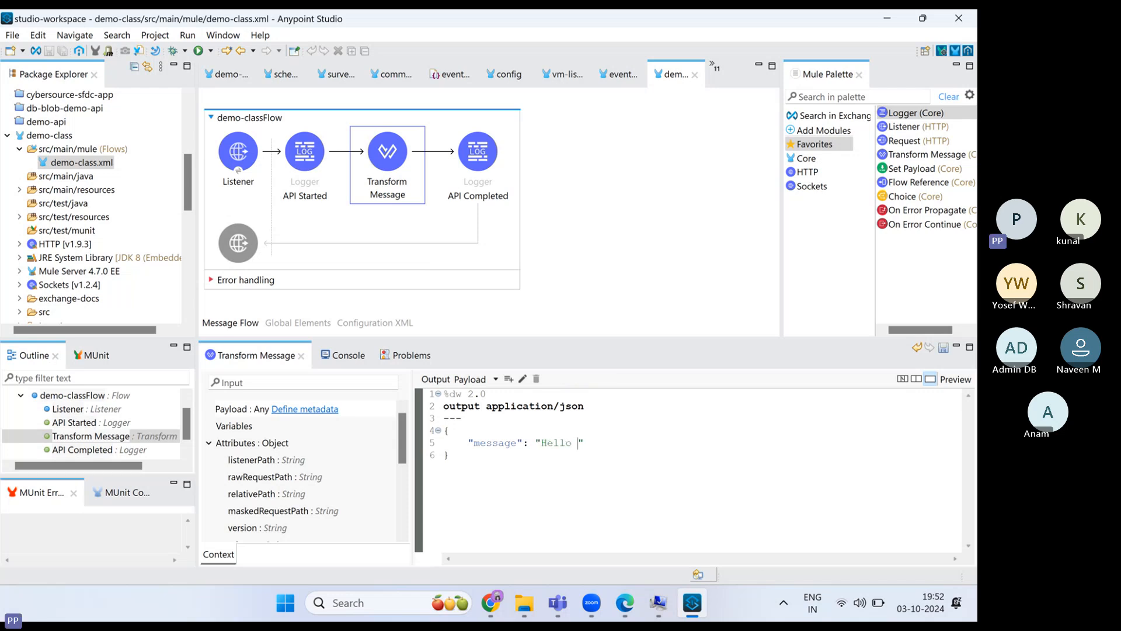
type("mule developer!!!")
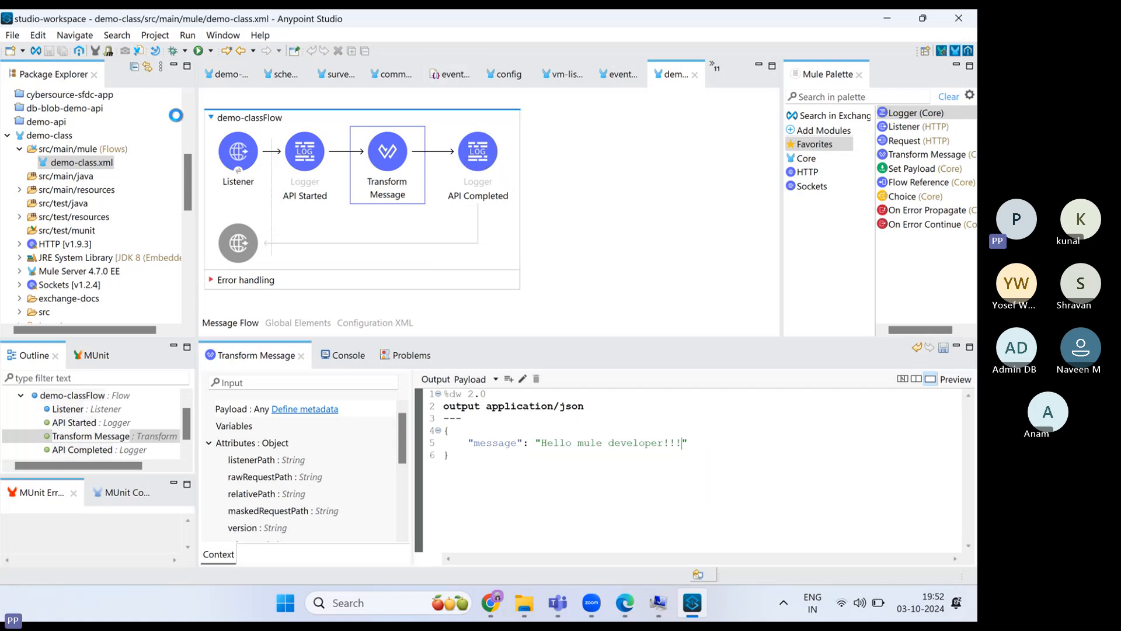
- Choose Rename from the Transform Message component's context menu on the canvas
right_click(383, 172)
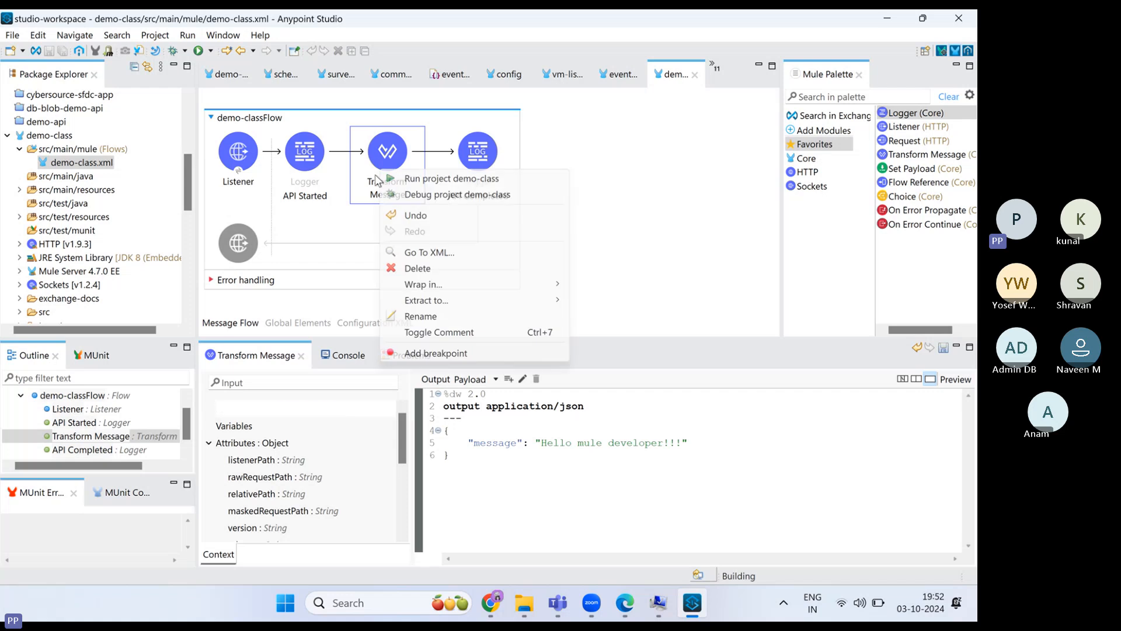
left_click(431, 316)
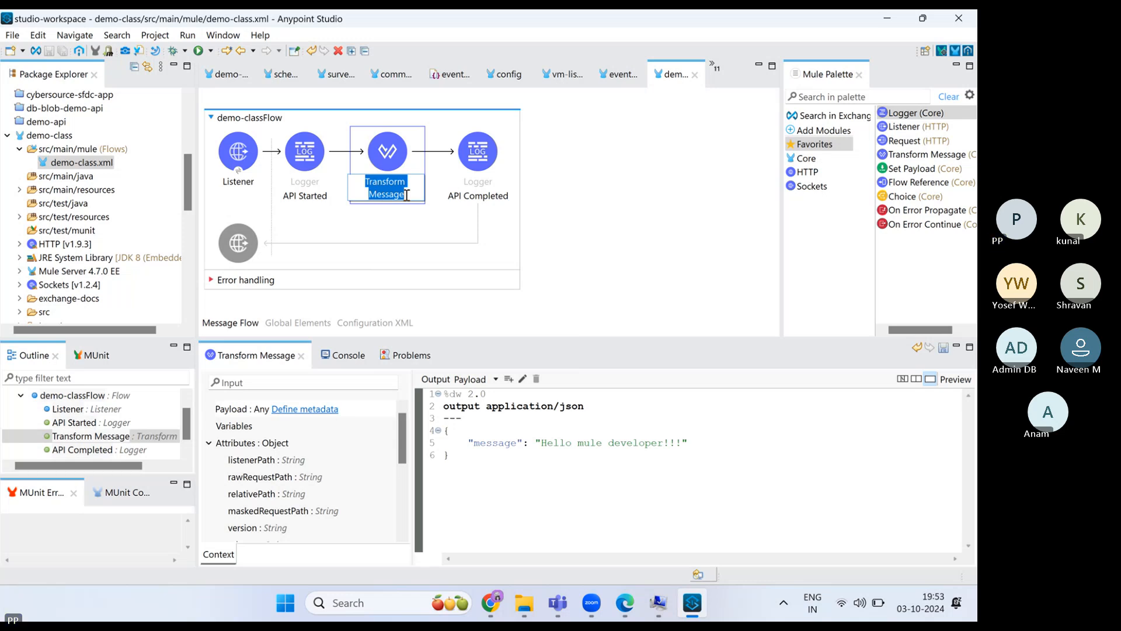
- Enter 'Set message' as the Transform Message component's label, fix the spacing, and confirm
type("message")
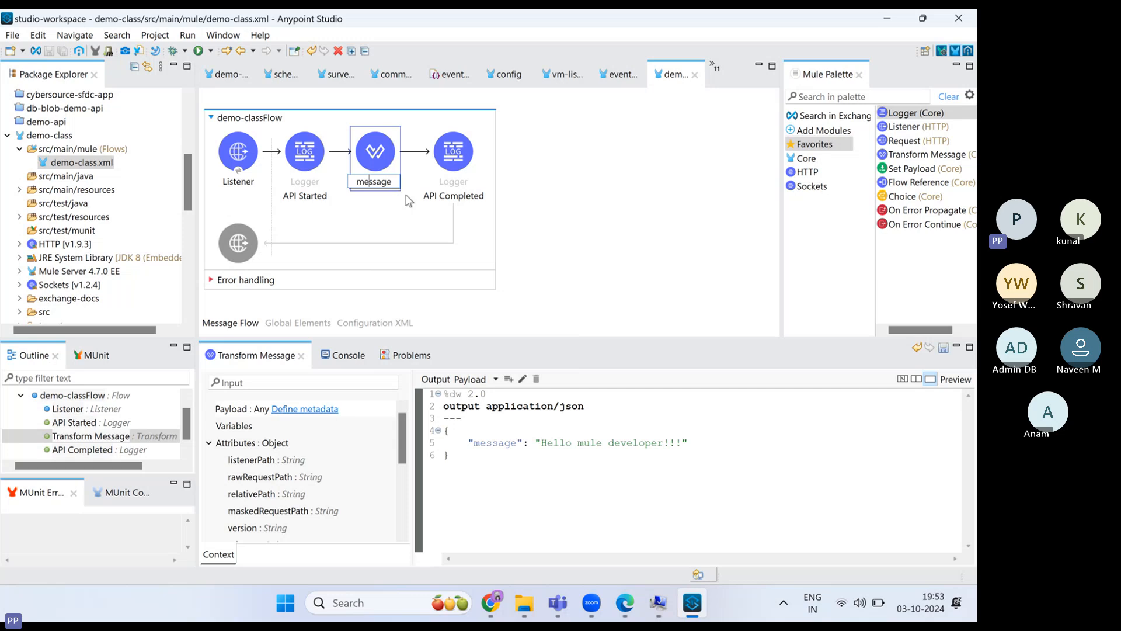
type("Set")
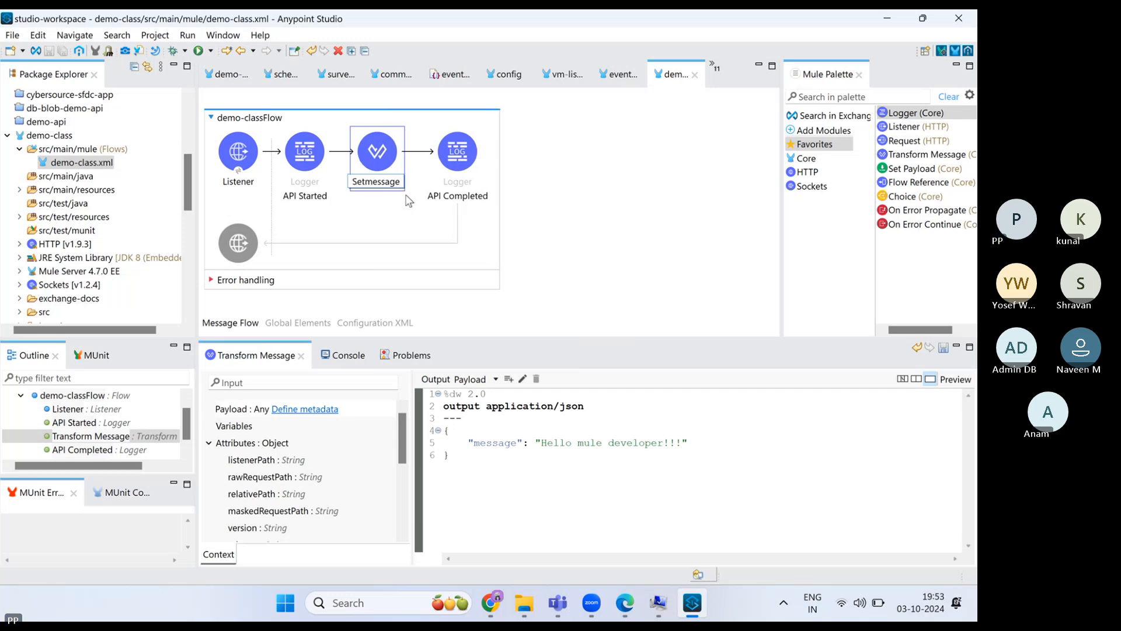
key("BackSpace")
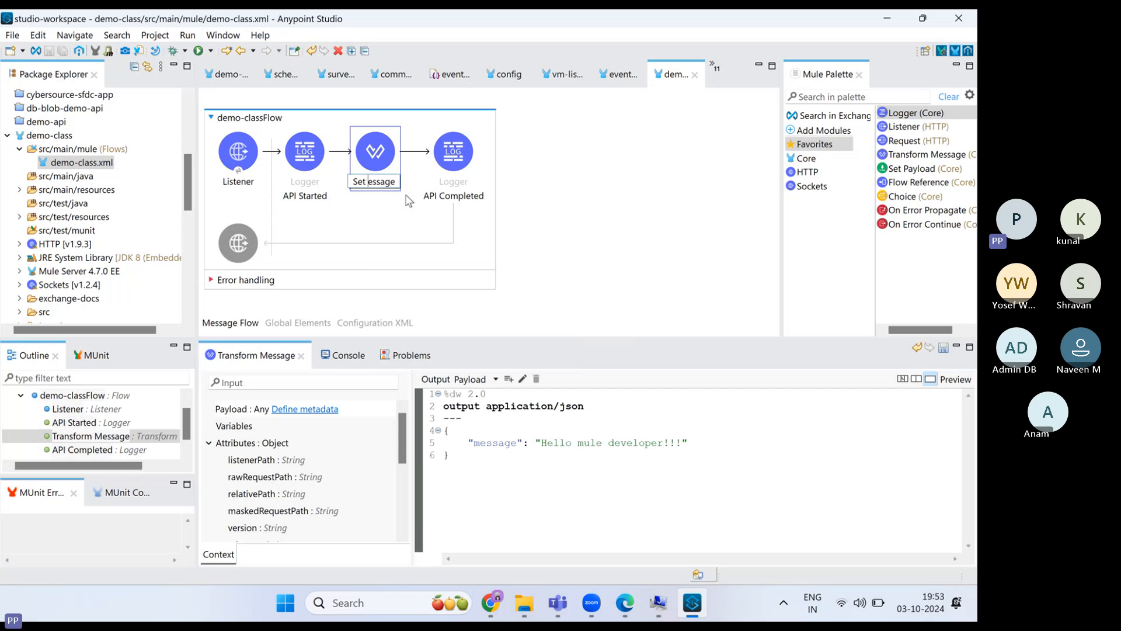
type("m")
left_click(653, 232)
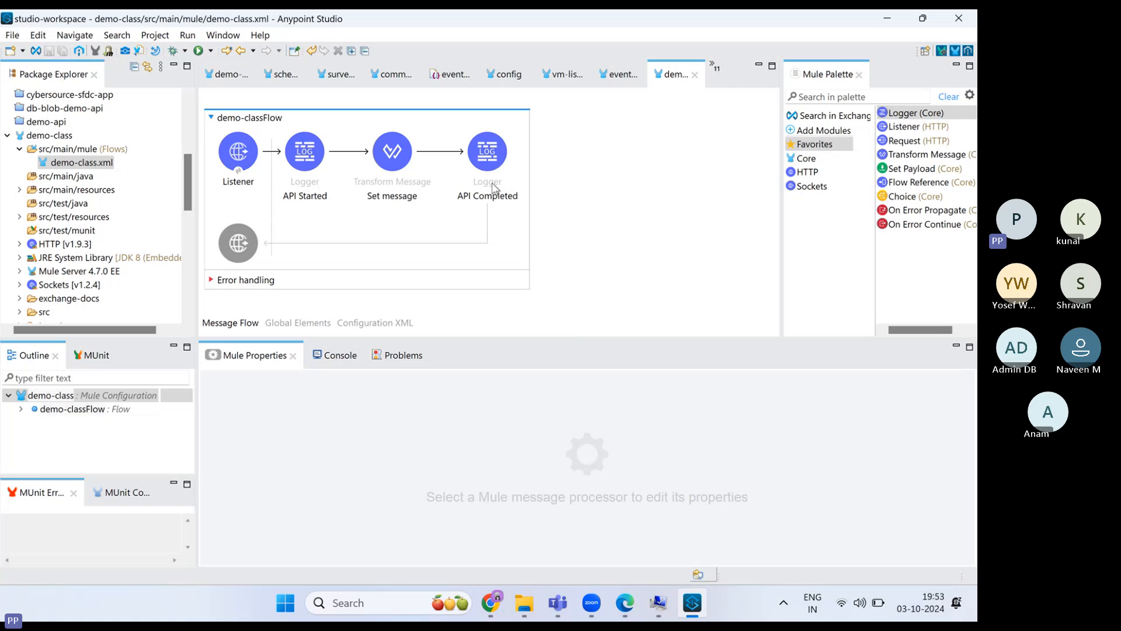
- Start the demo-class project in debug mode from the flow canvas menu
right_click(574, 133)
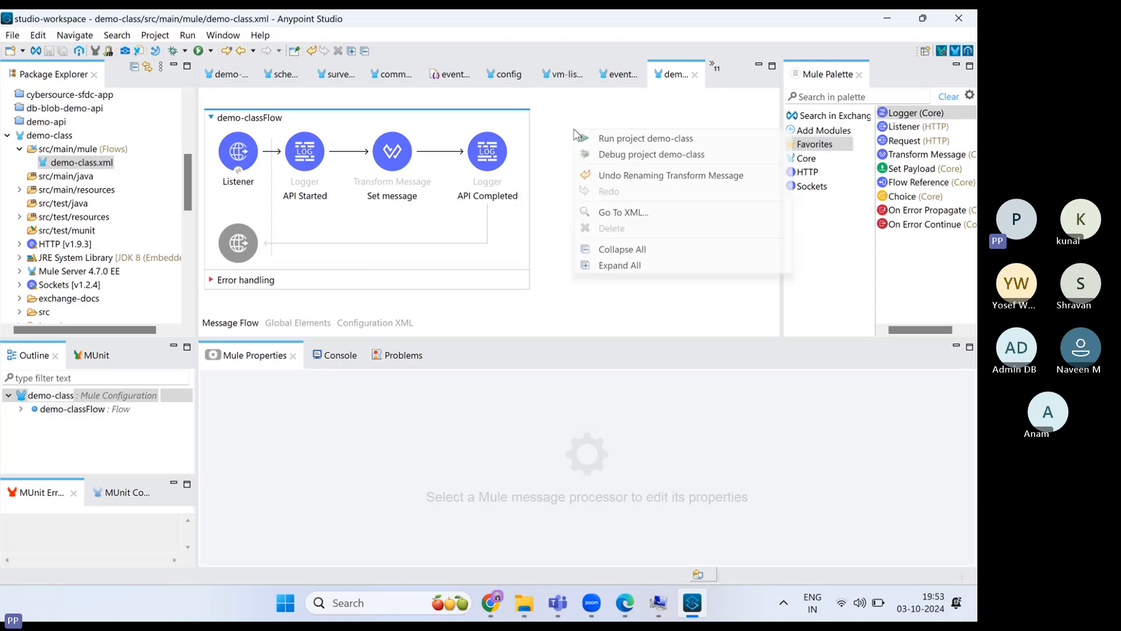
left_click(549, 140)
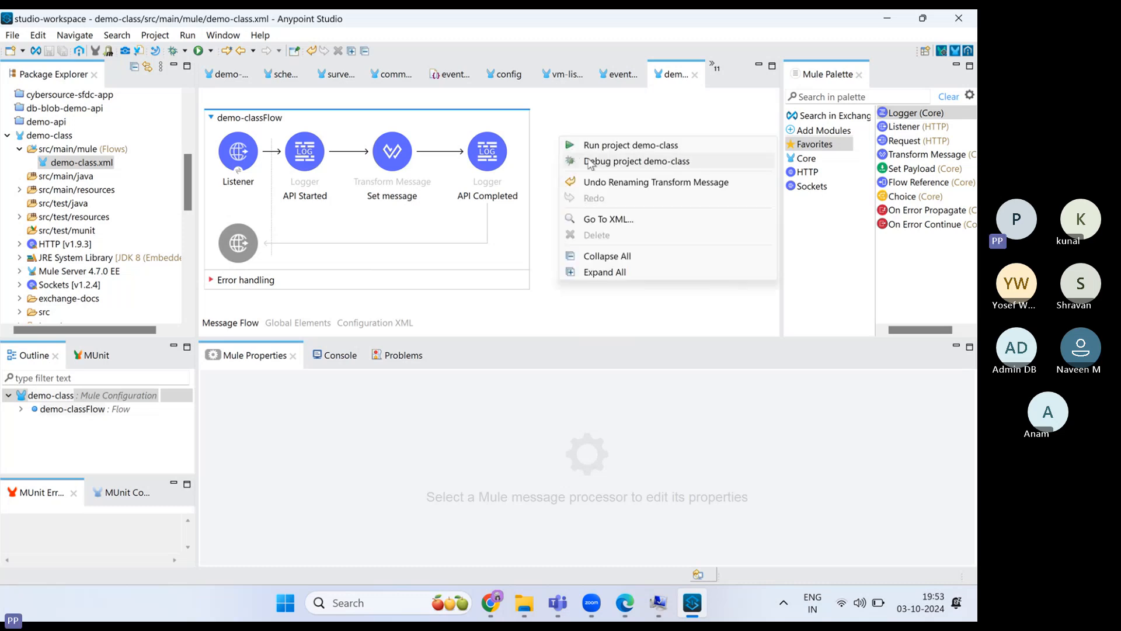
left_click(590, 162)
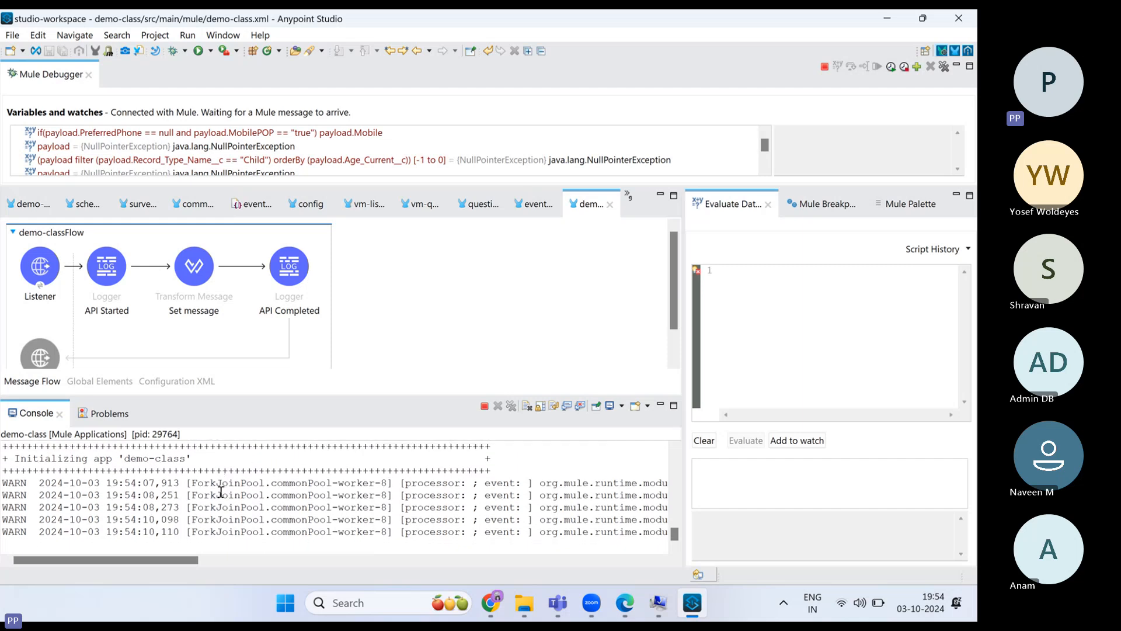
- Launch Postman from Windows search and allow it through the Windows firewall
left_click(361, 601)
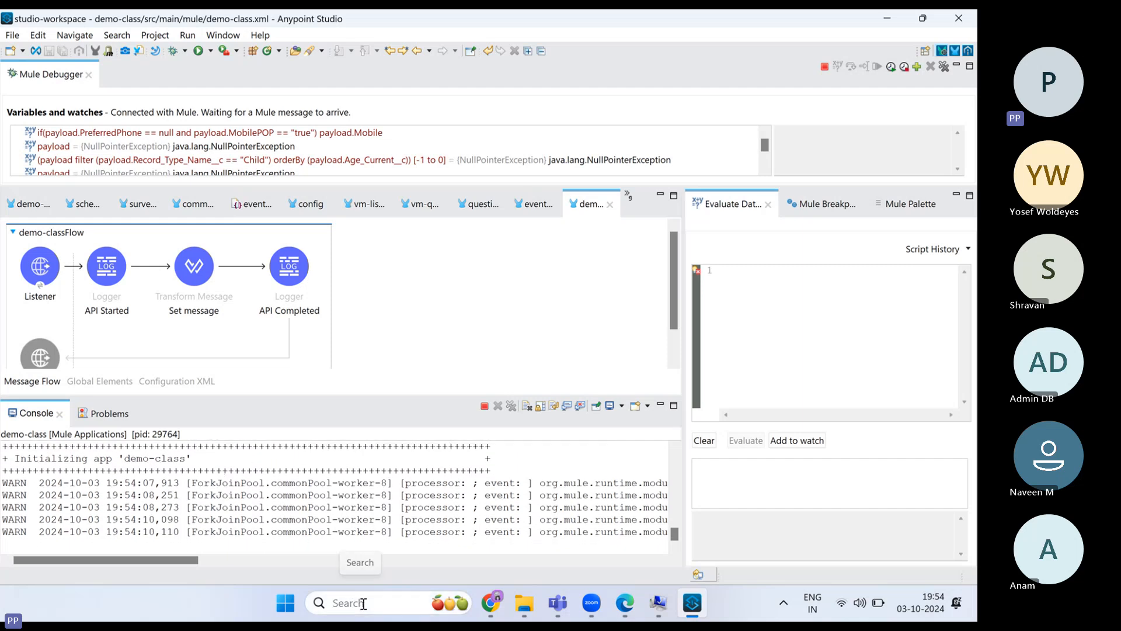
type("postman")
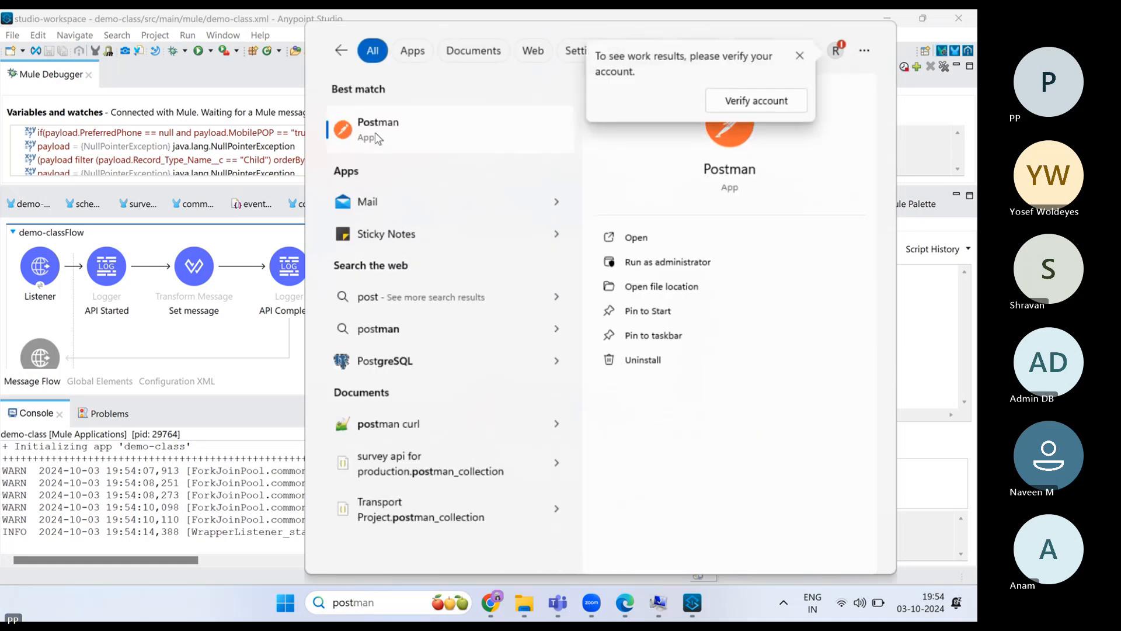
left_click(369, 141)
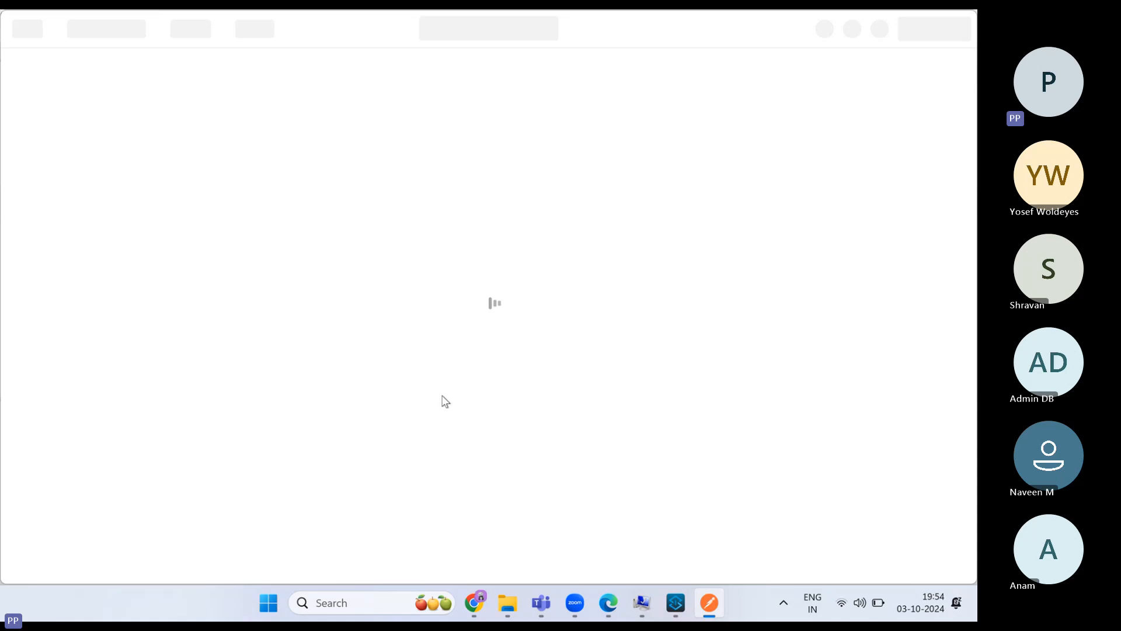
mouse_move(708, 615)
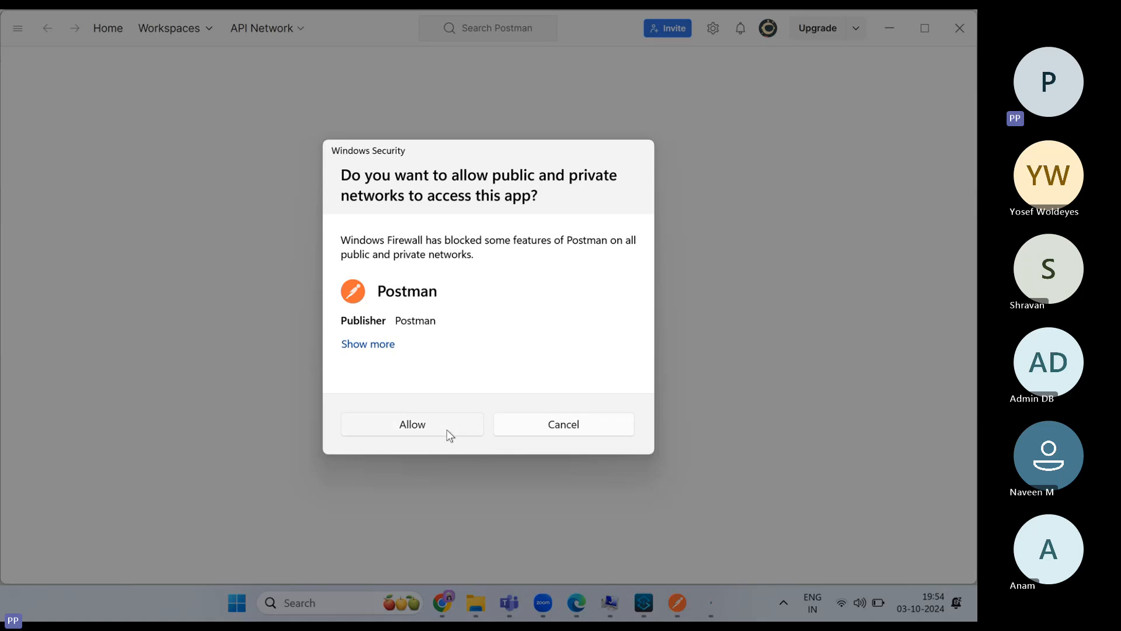
left_click(412, 424)
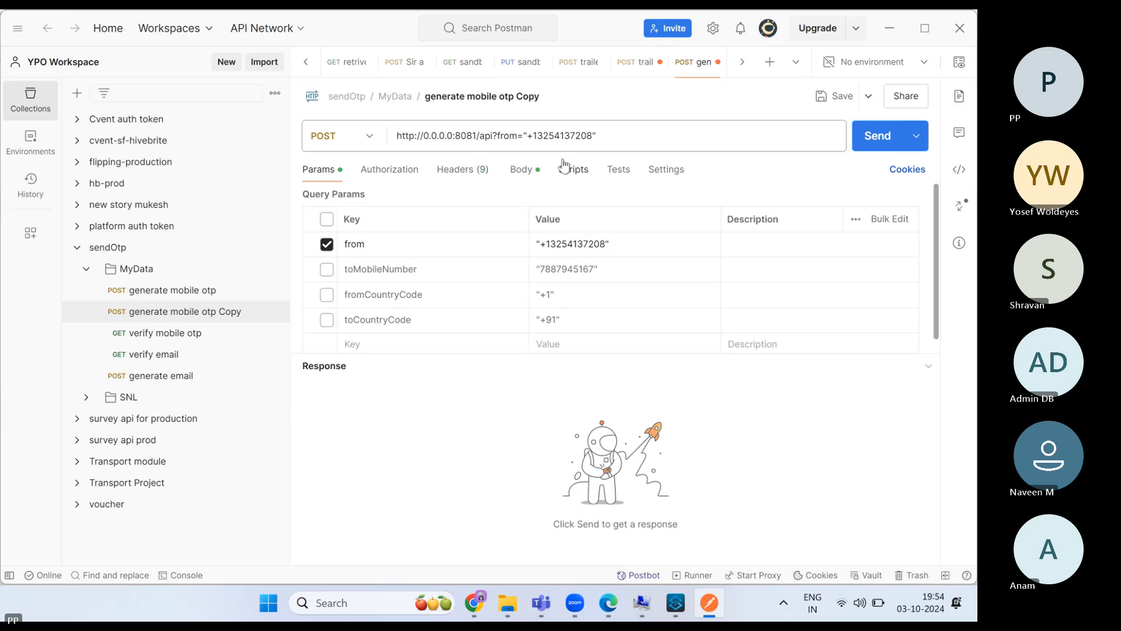
- Create a new POST HTTP request using a recent mobile OTP generate URL
left_click(218, 64)
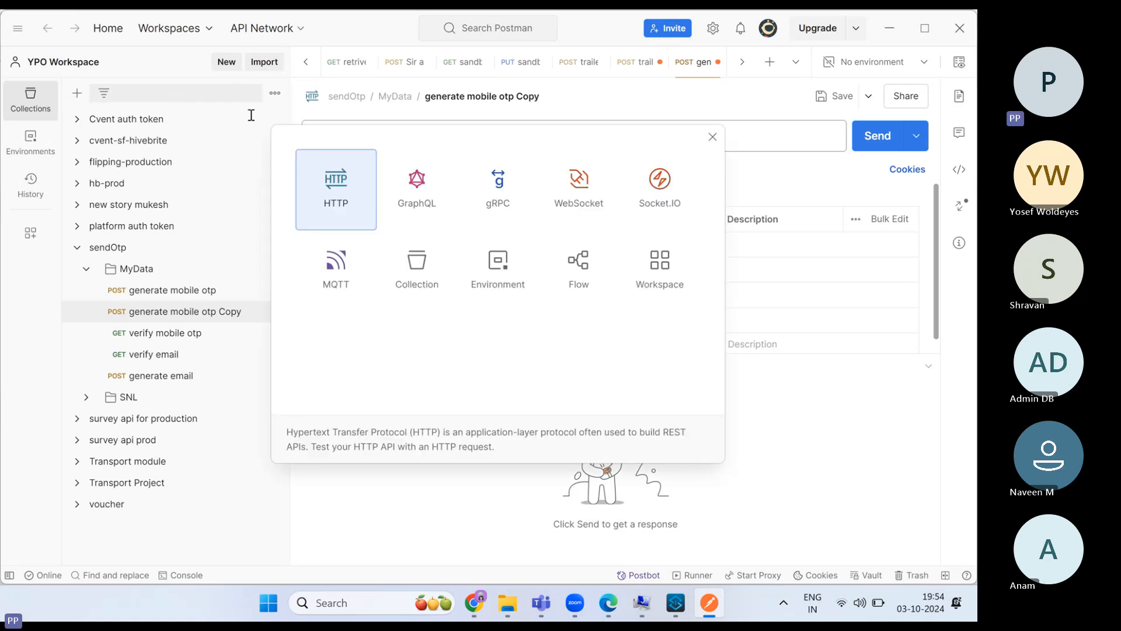
left_click(344, 211)
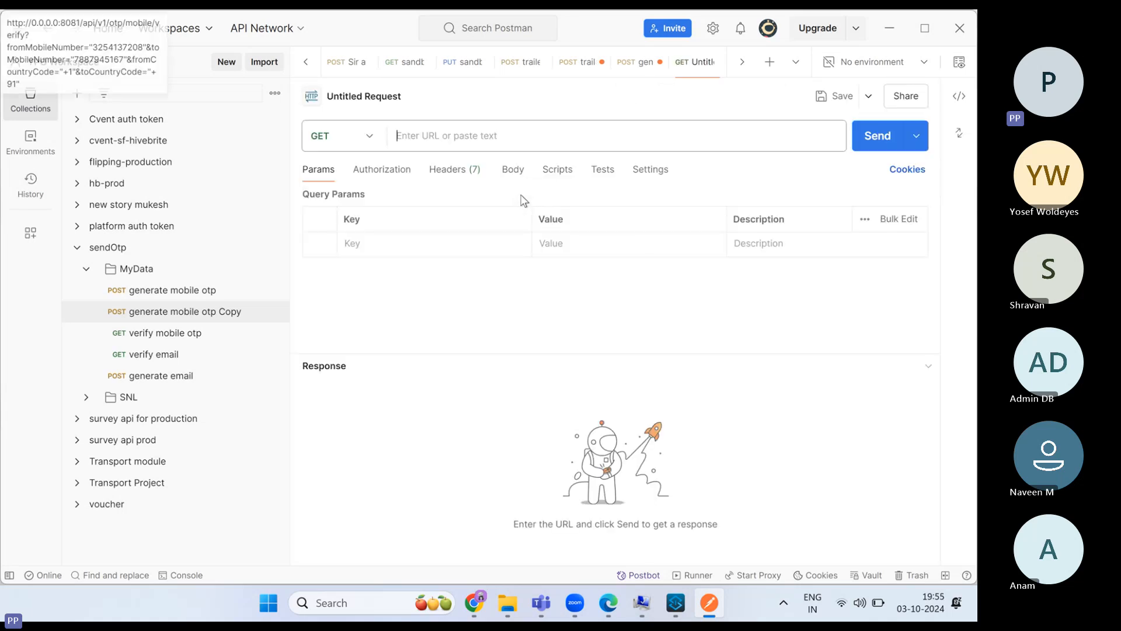
left_click(371, 140)
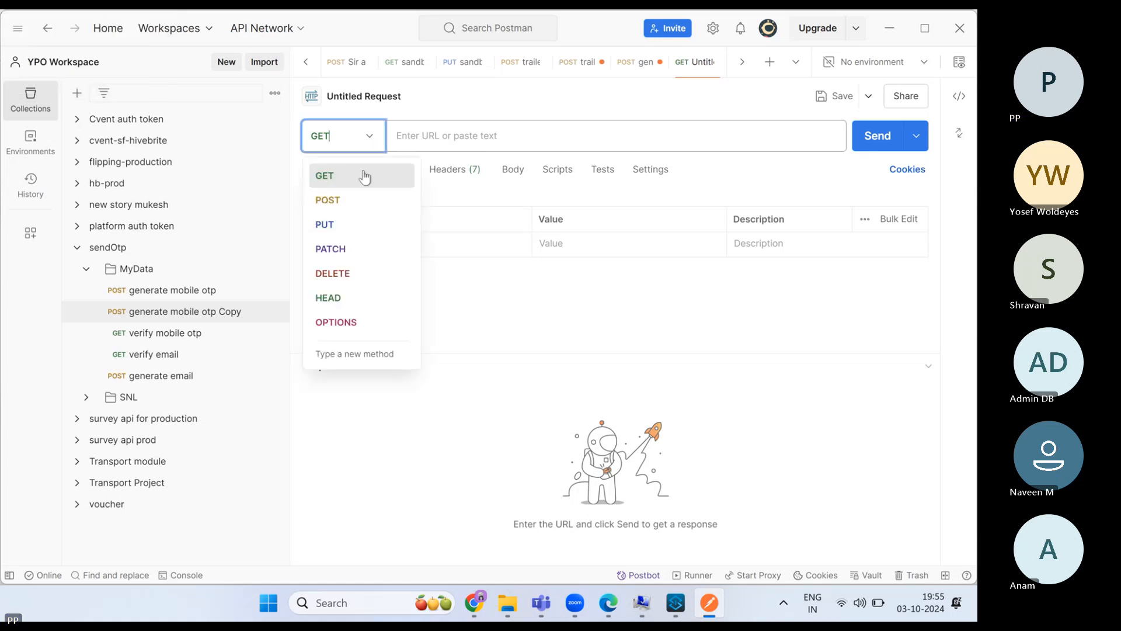
left_click(343, 205)
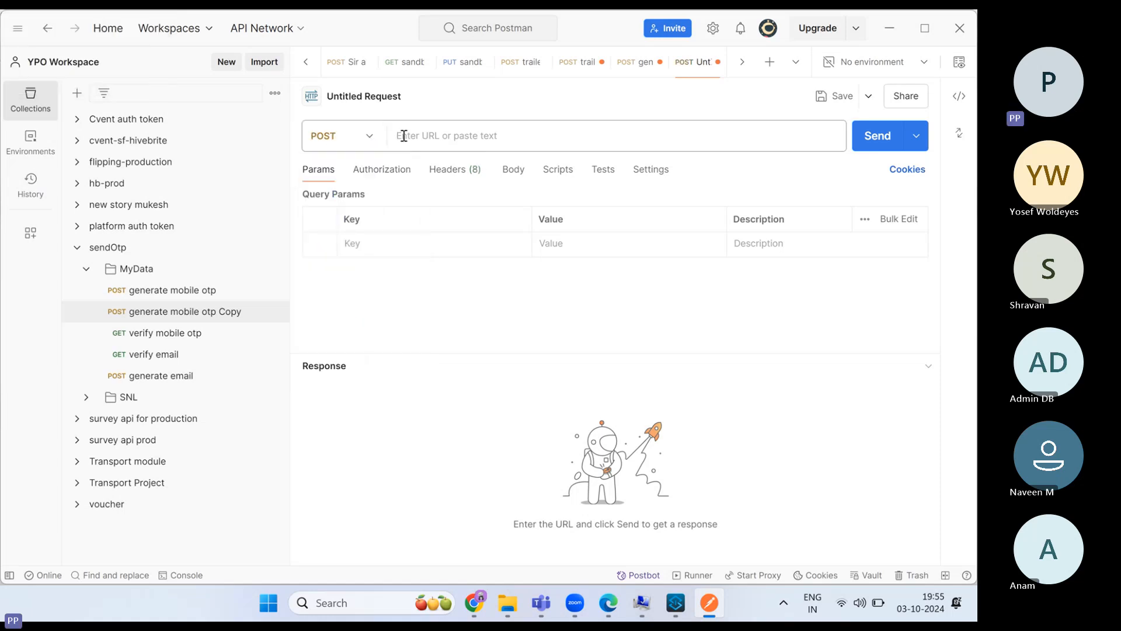
left_click(403, 135)
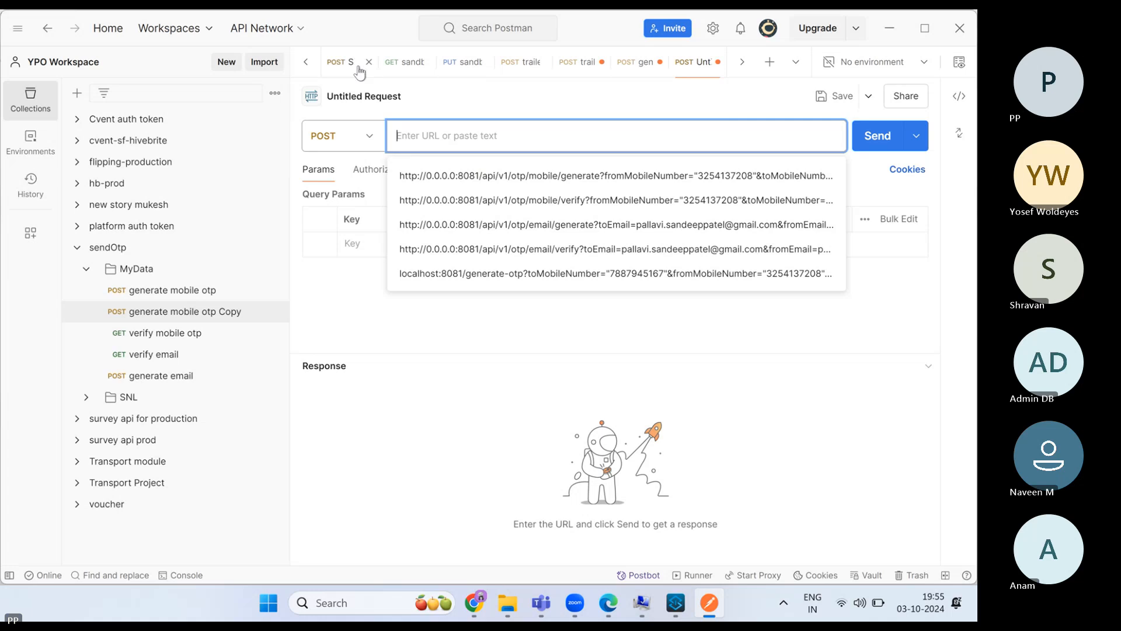
left_click(426, 176)
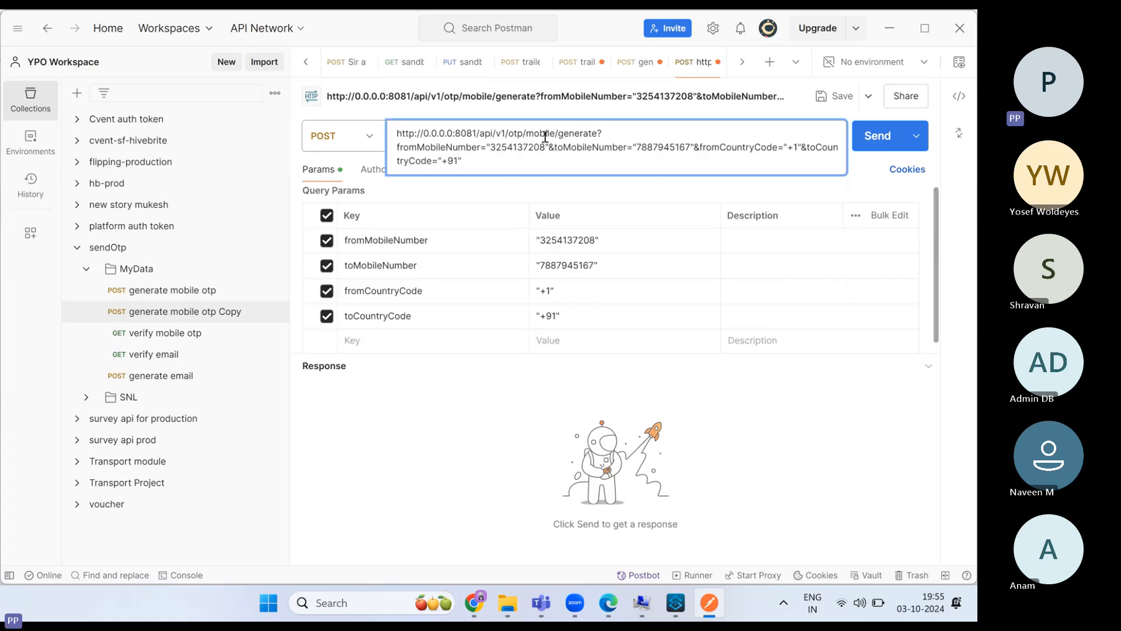
left_click_drag(495, 134, 507, 163)
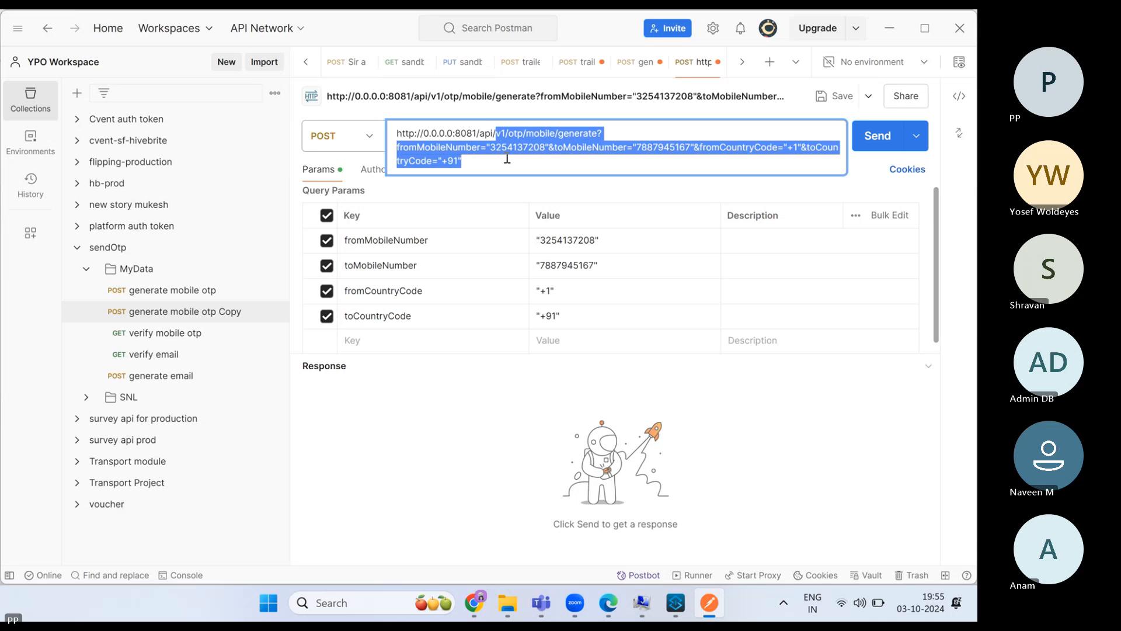
key("BackSpace")
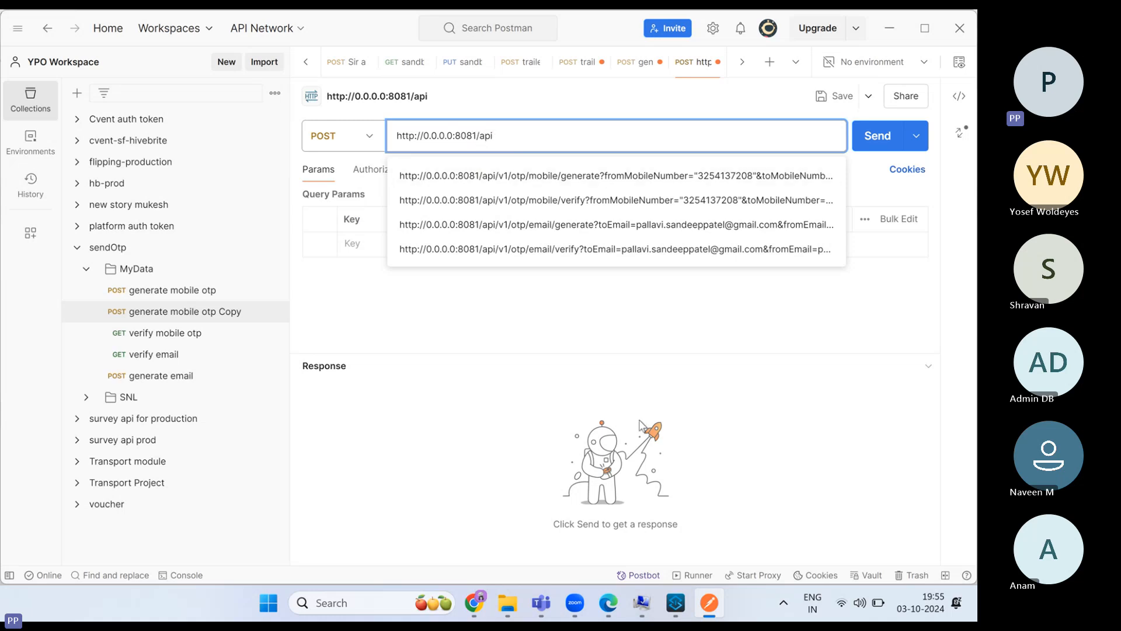
left_click(641, 425)
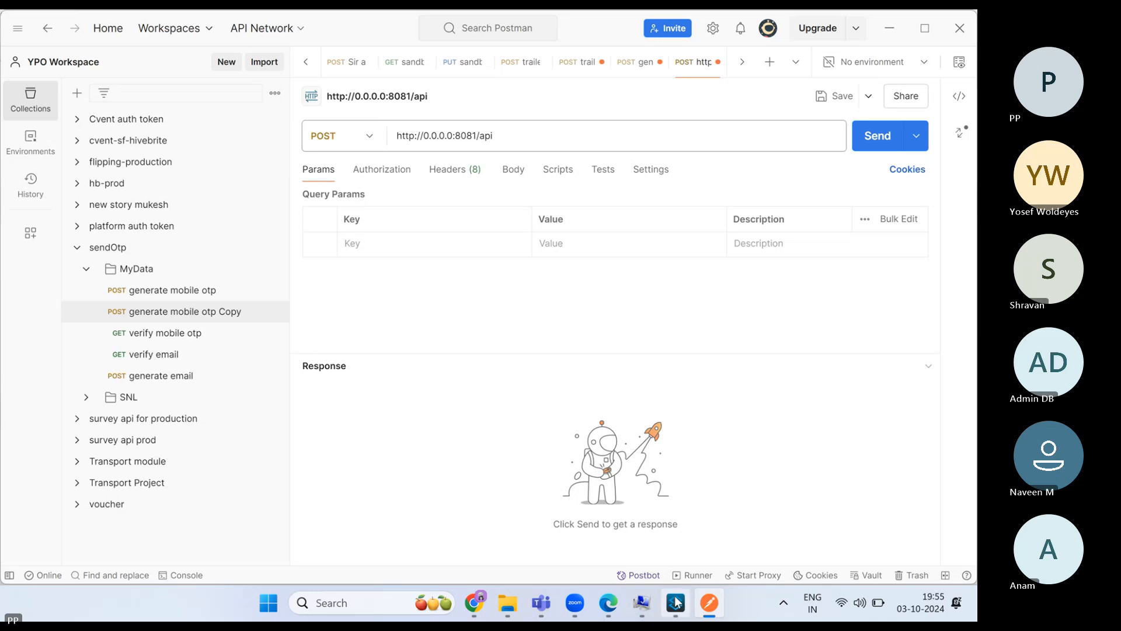
left_click(675, 602)
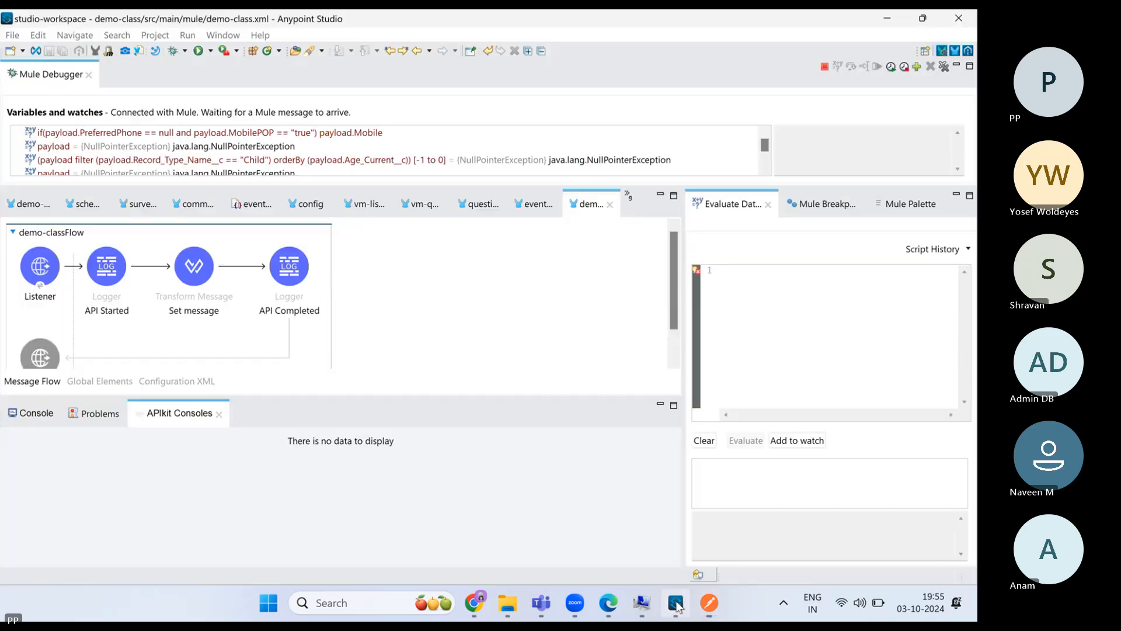
- Check the console shows DEPLOYED and move the Mule Debugger view into the bottom panel
left_click(51, 414)
left_click_drag(559, 495, 507, 498)
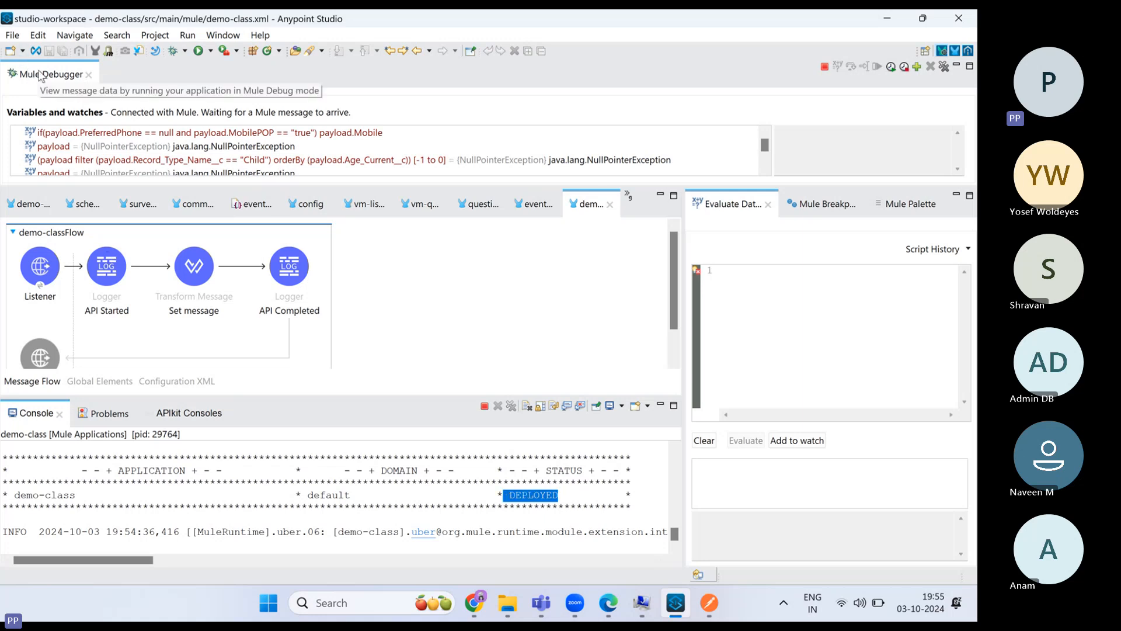
left_click_drag(43, 72, 268, 413)
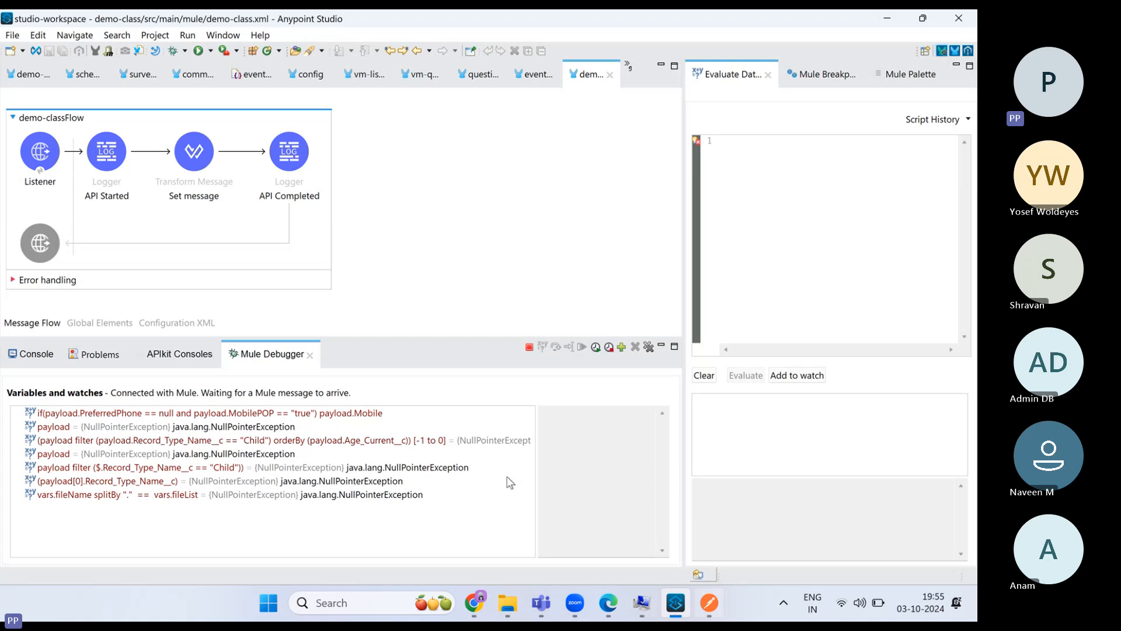
- Add a breakpoint on the API Started logger
left_click(109, 153)
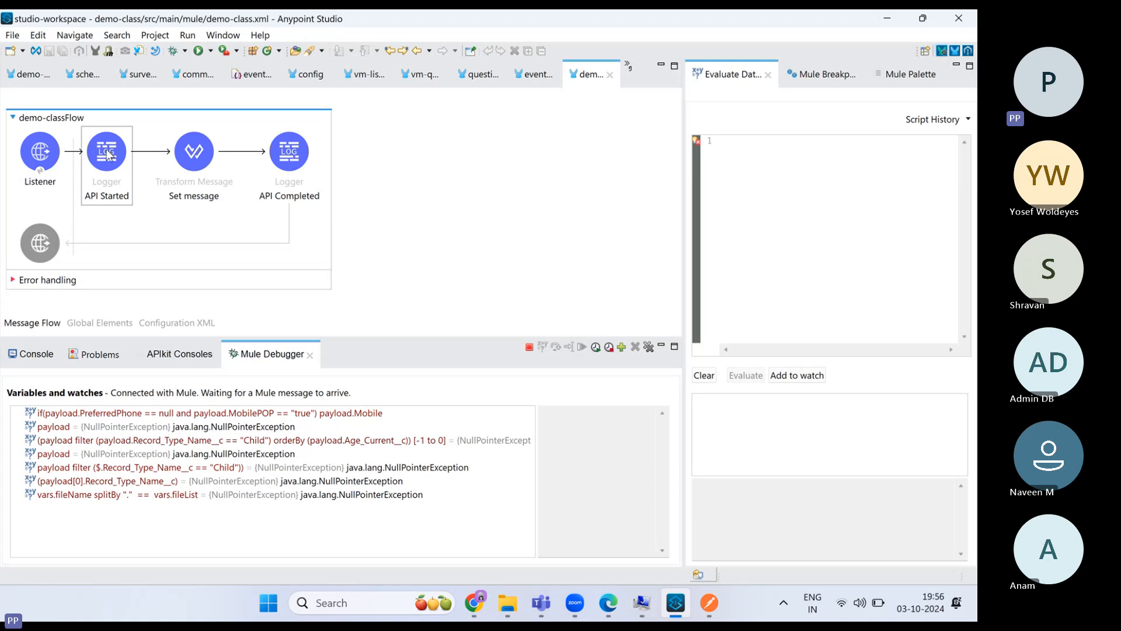
left_click(186, 159)
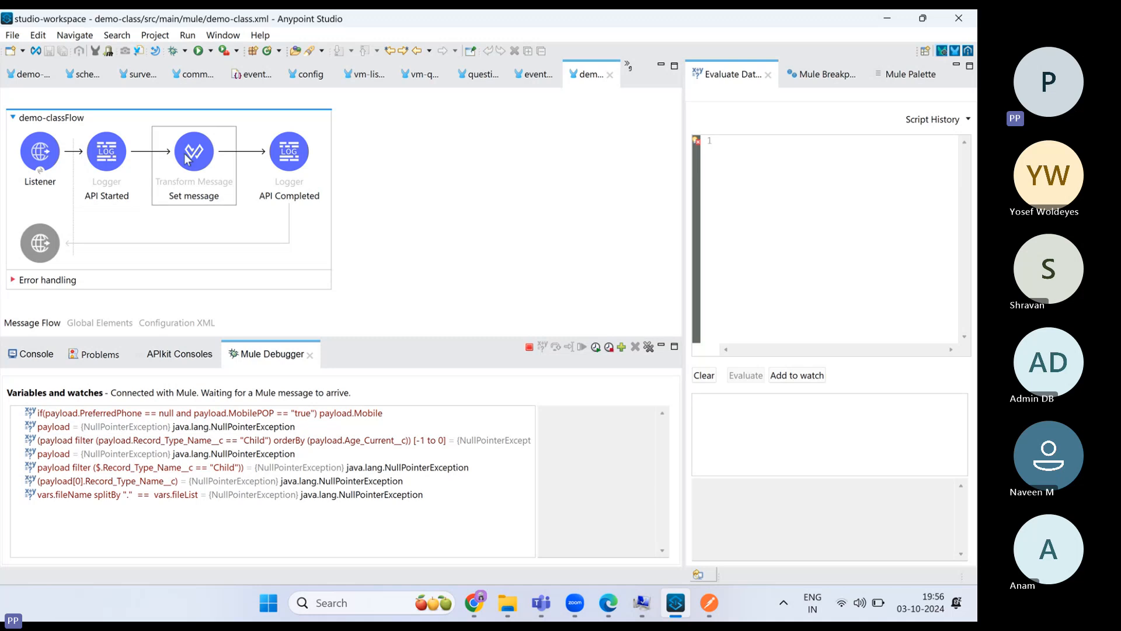
left_click(291, 155)
left_click(110, 162)
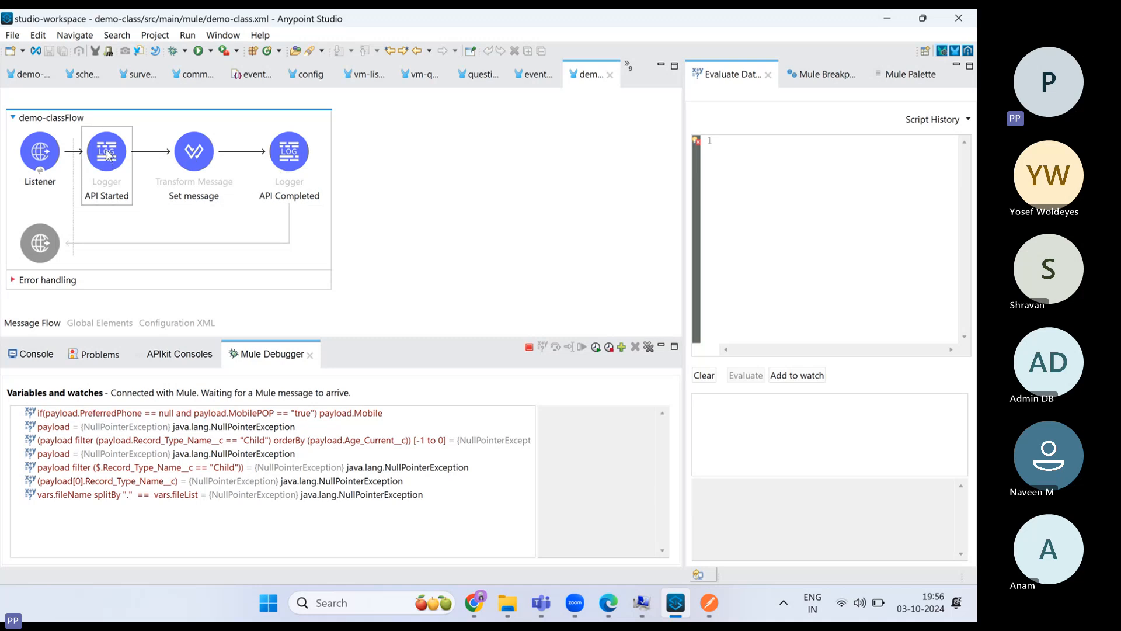
right_click(107, 154)
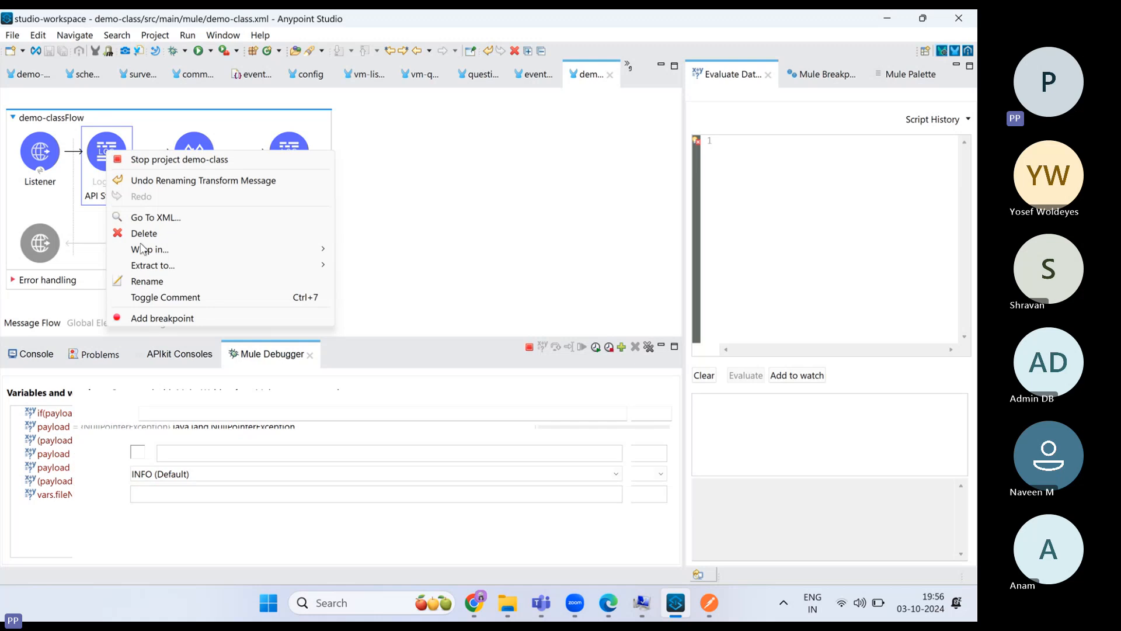
left_click(156, 318)
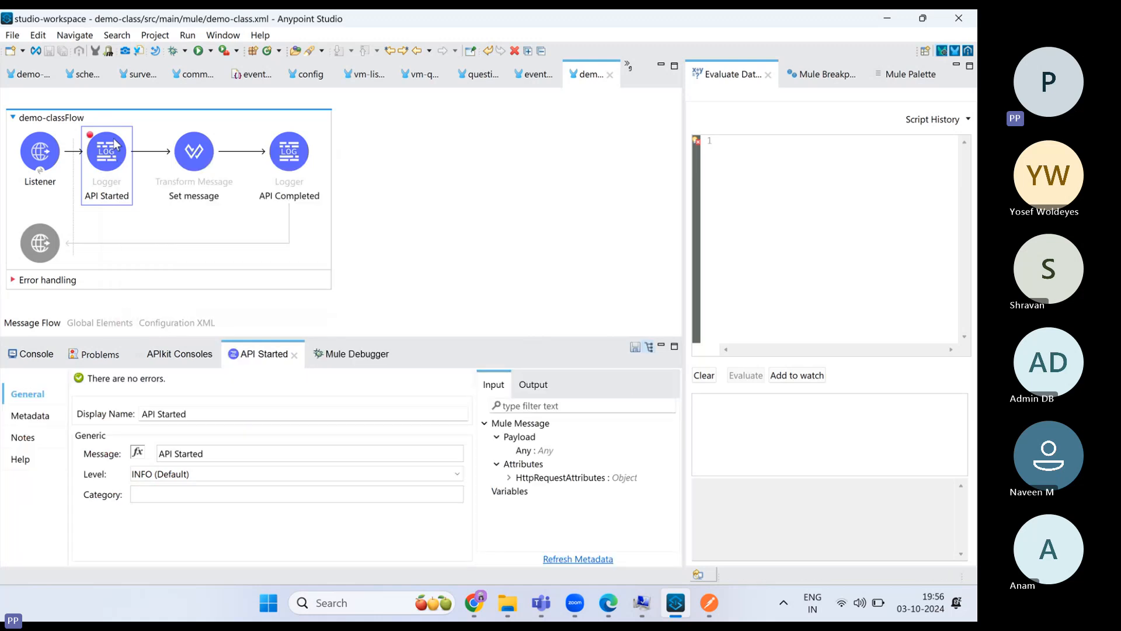
left_click(709, 602)
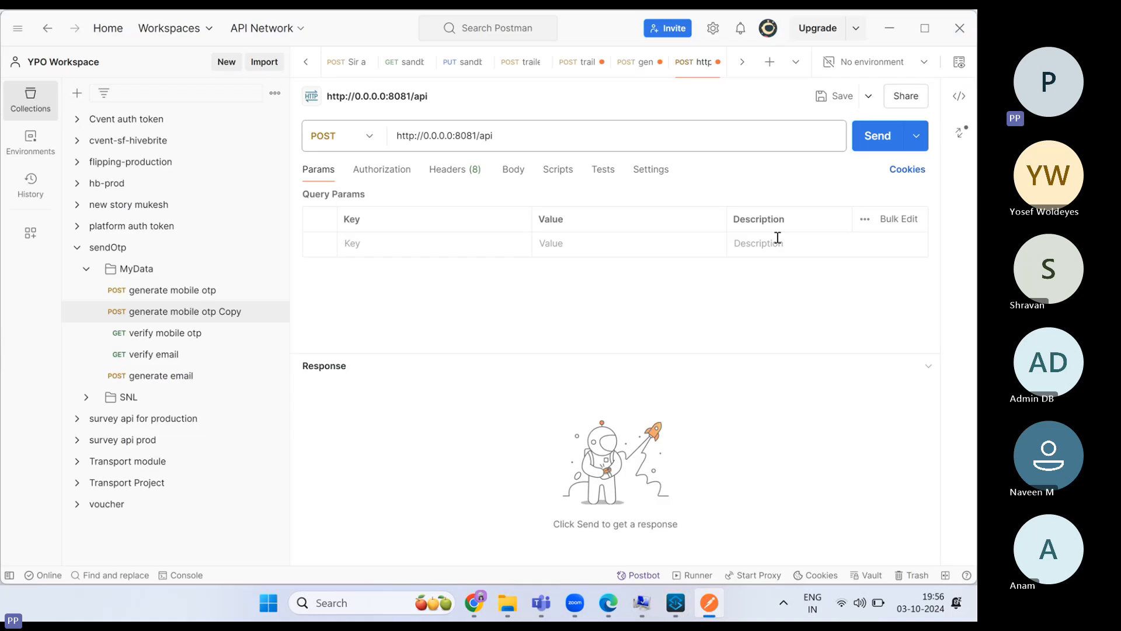
left_click(875, 140)
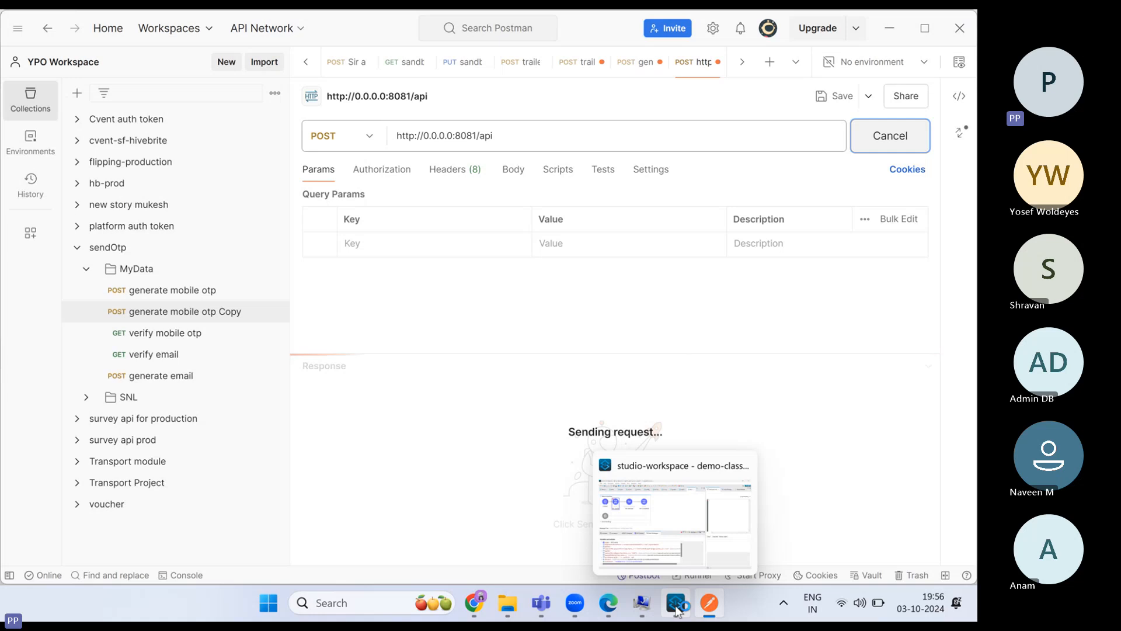
left_click(614, 566)
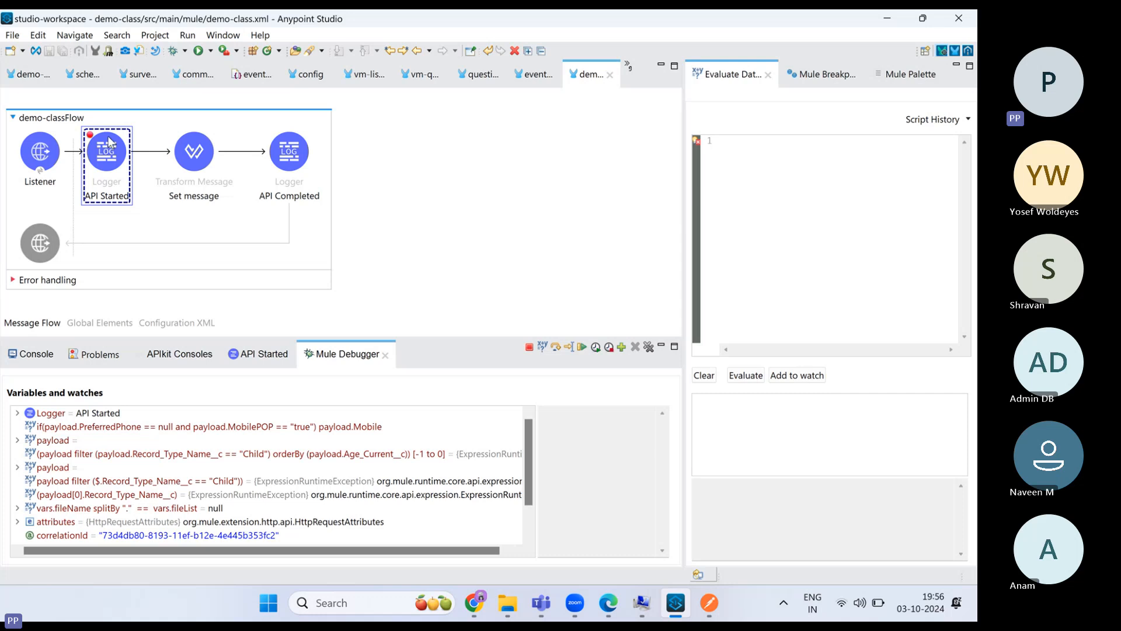
- Step the message through Set message to API Completed, check the console log, then resume
left_click(555, 347)
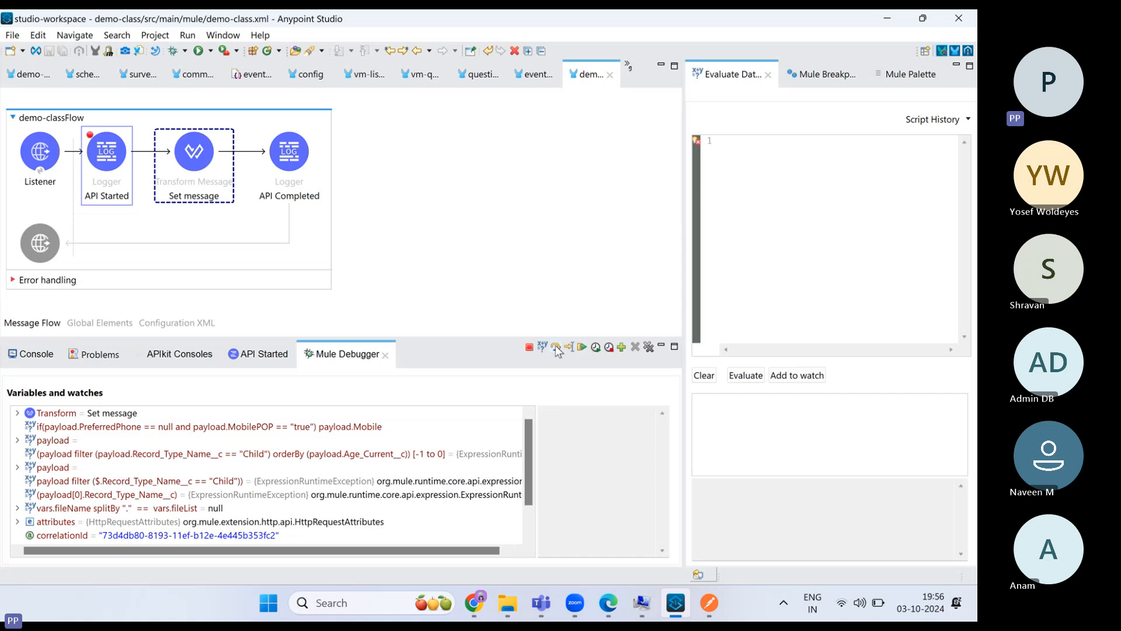
left_click(556, 347)
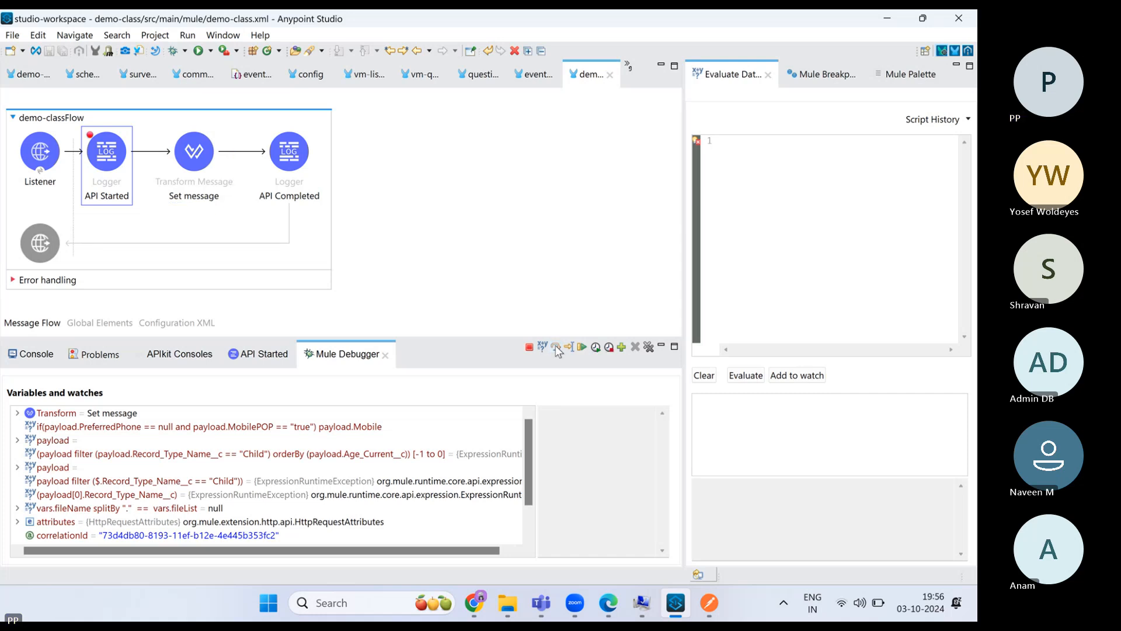
left_click(36, 355)
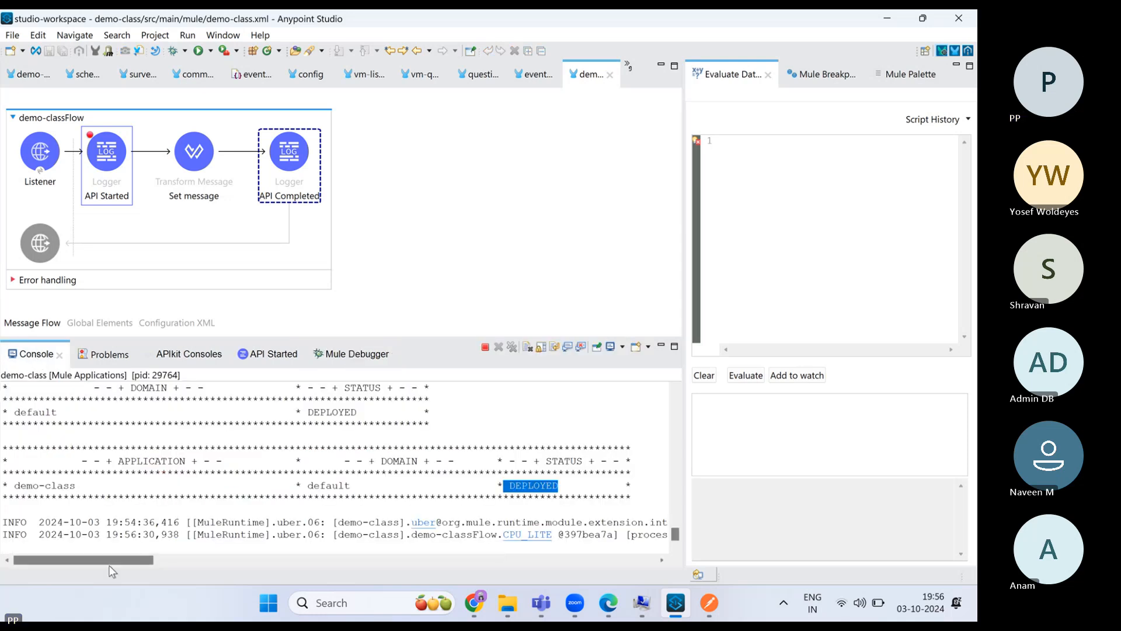
left_click_drag(109, 560, 370, 580)
left_click_drag(369, 535, 69, 562)
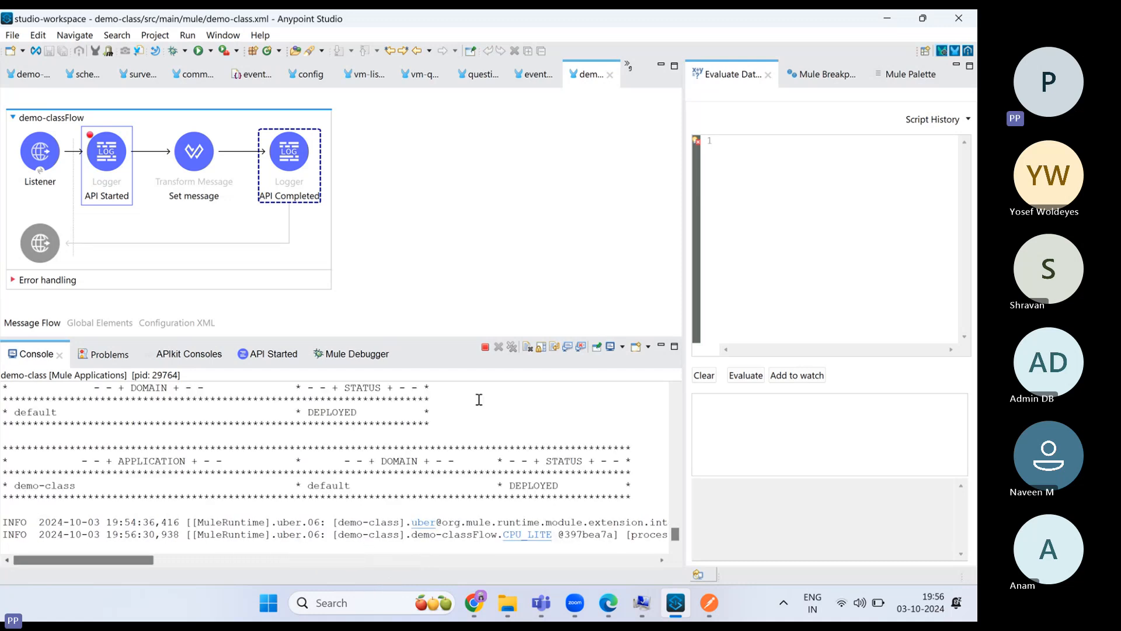
left_click(388, 359)
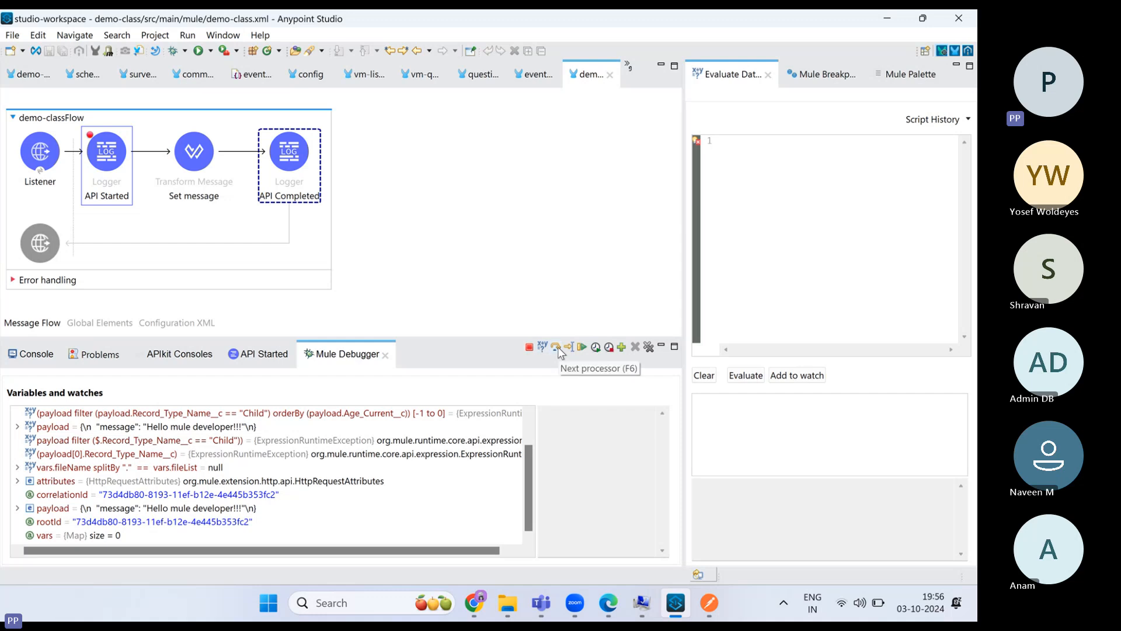
left_click(555, 348)
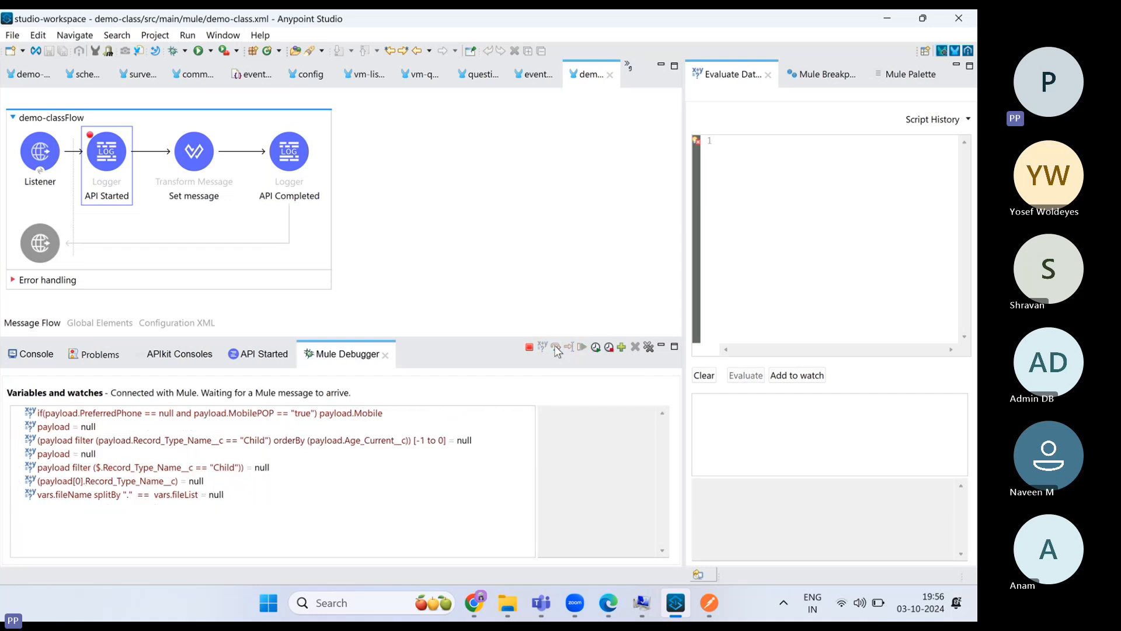
left_click(221, 170)
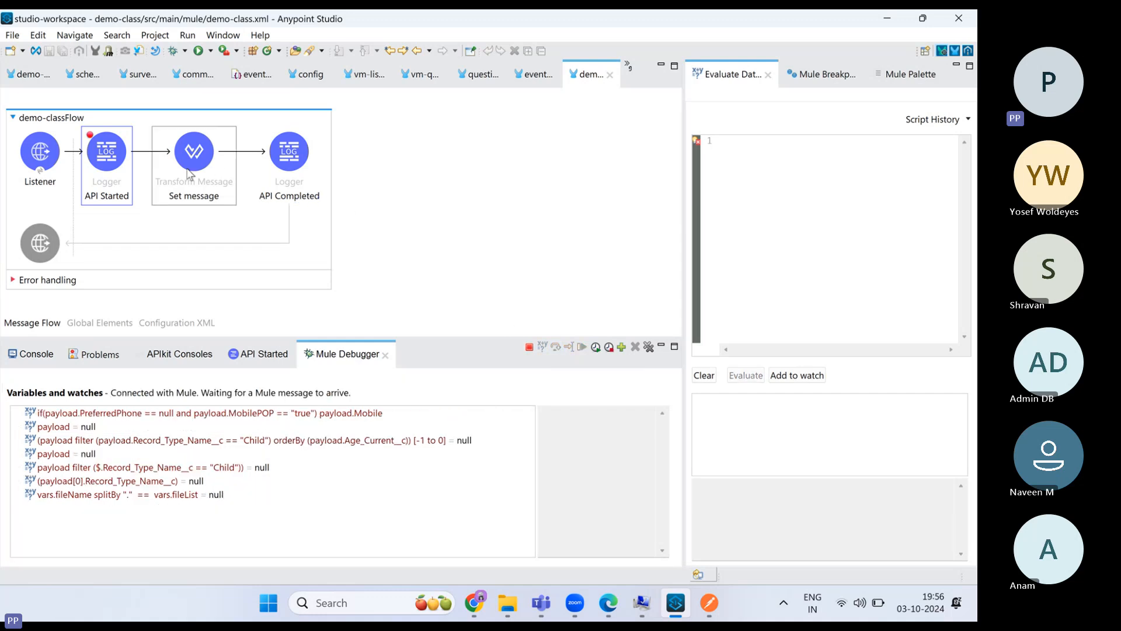
- Type # after 'API Completed' in the API Completed logger's Message field
left_click(290, 170)
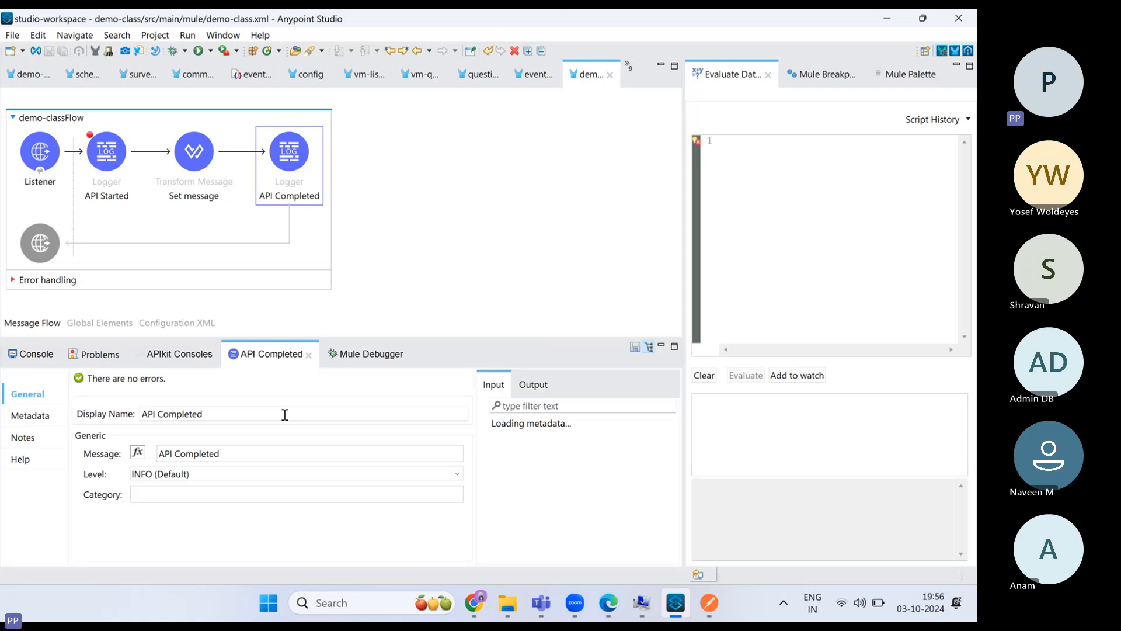
left_click(244, 453)
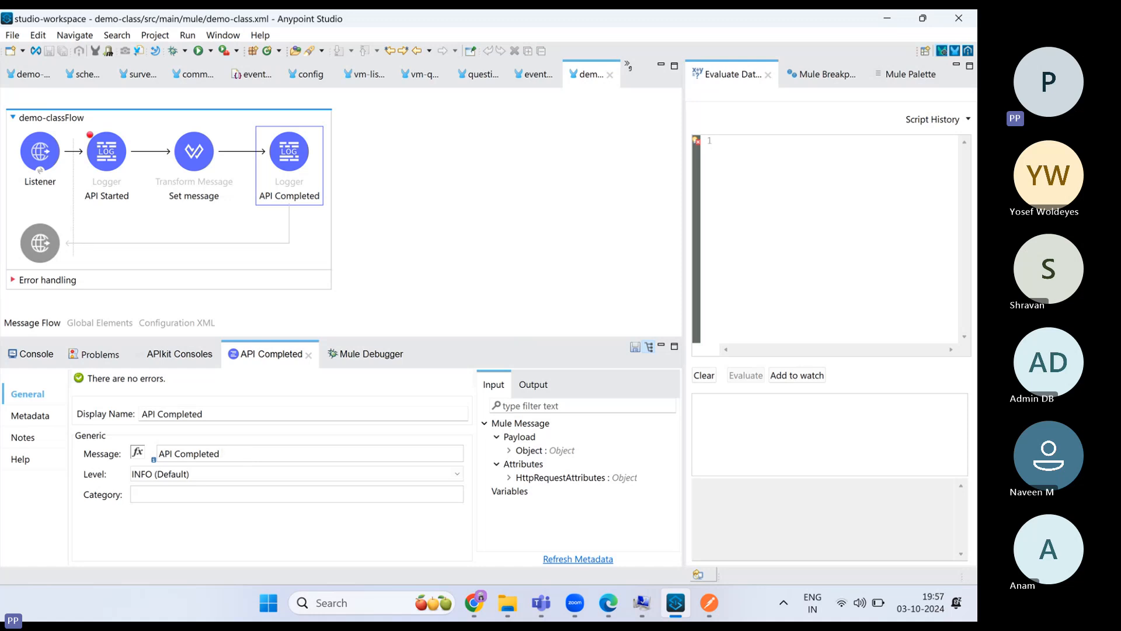
type("#")
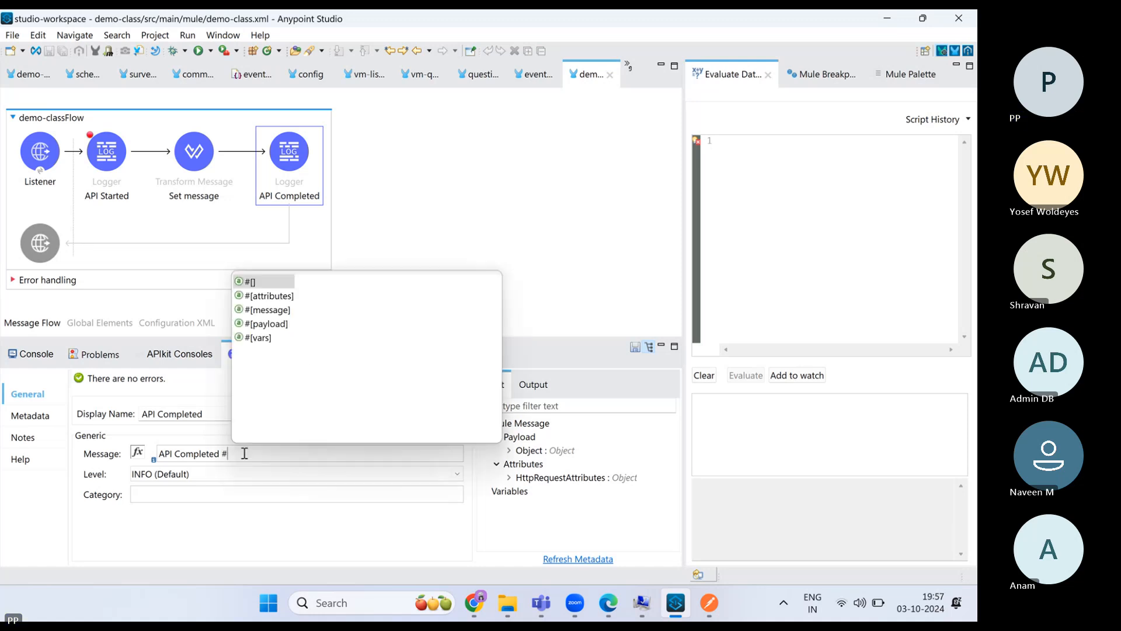
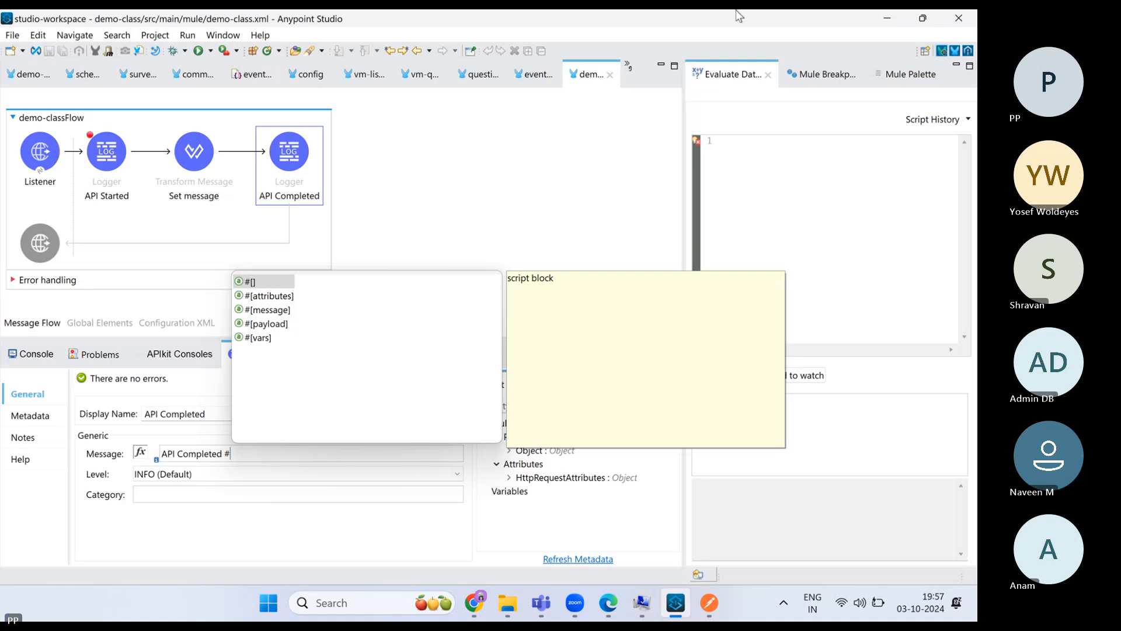
- Insert #[payload] into the API Completed logger's message and review Set message's output target
double_click(268, 324)
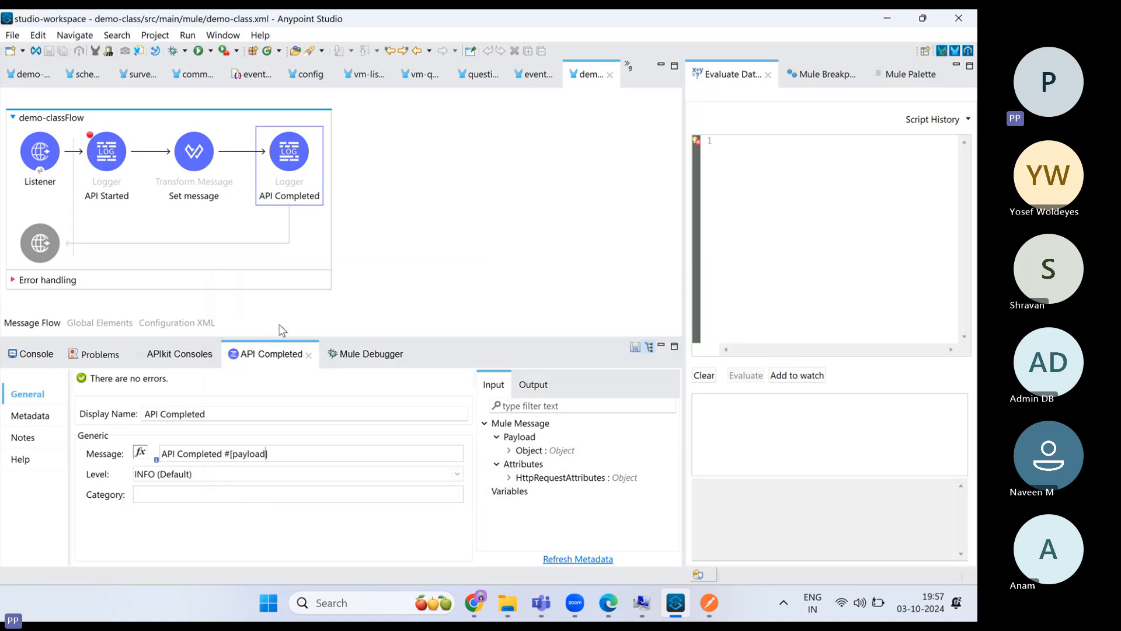
left_click(212, 170)
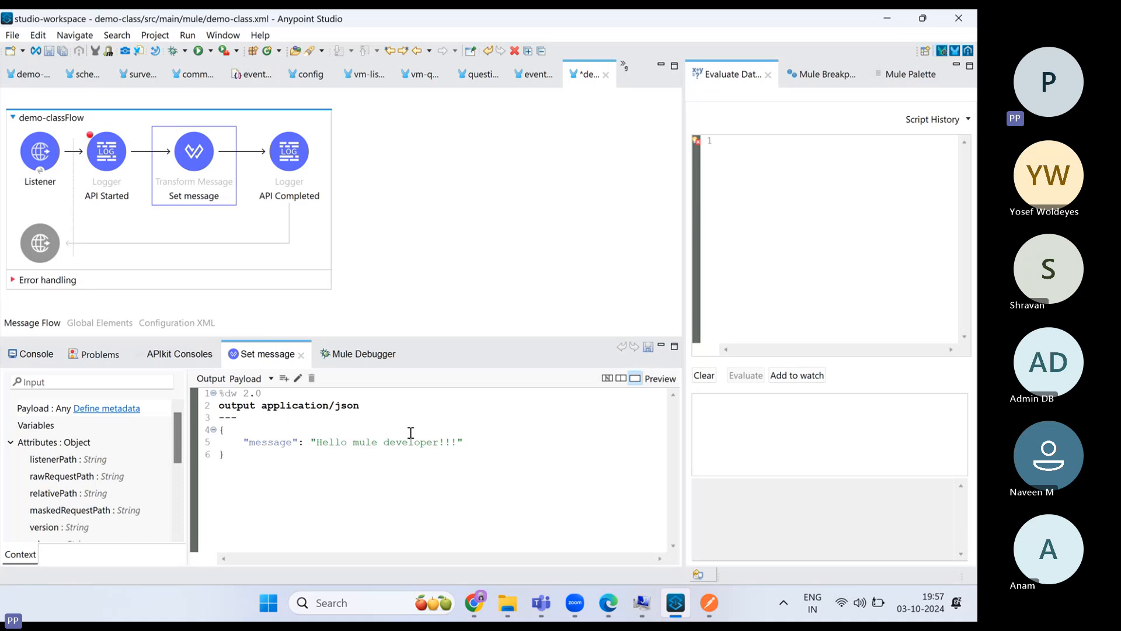
left_click(271, 380)
left_click(274, 396)
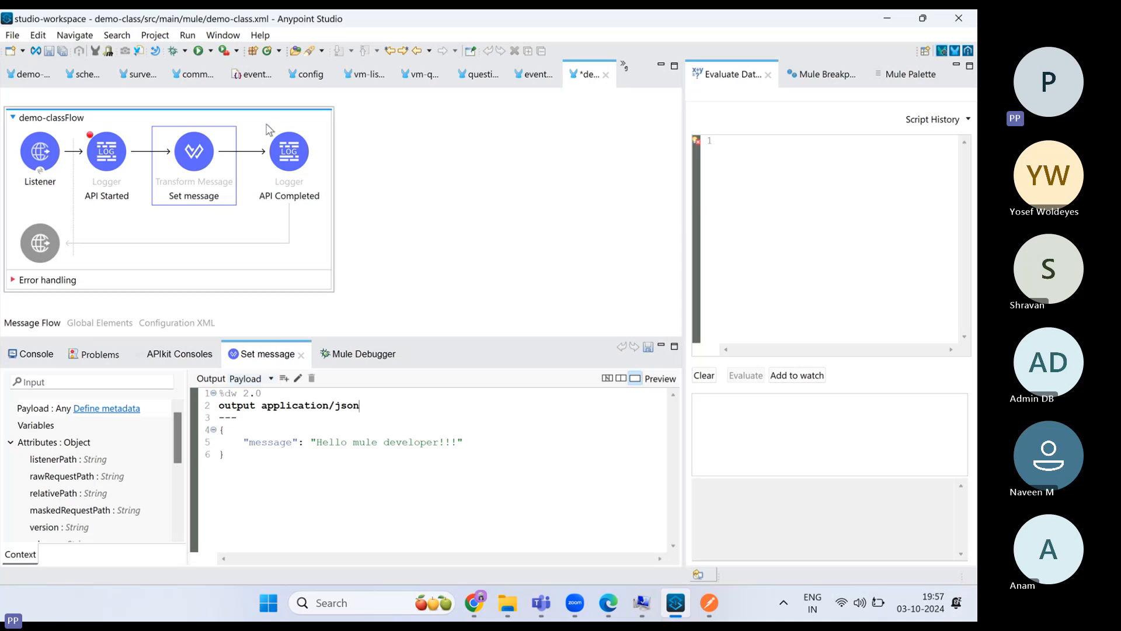
- Save the flow with Ctrl+S and bring up the canvas project actions menu
left_click(279, 147)
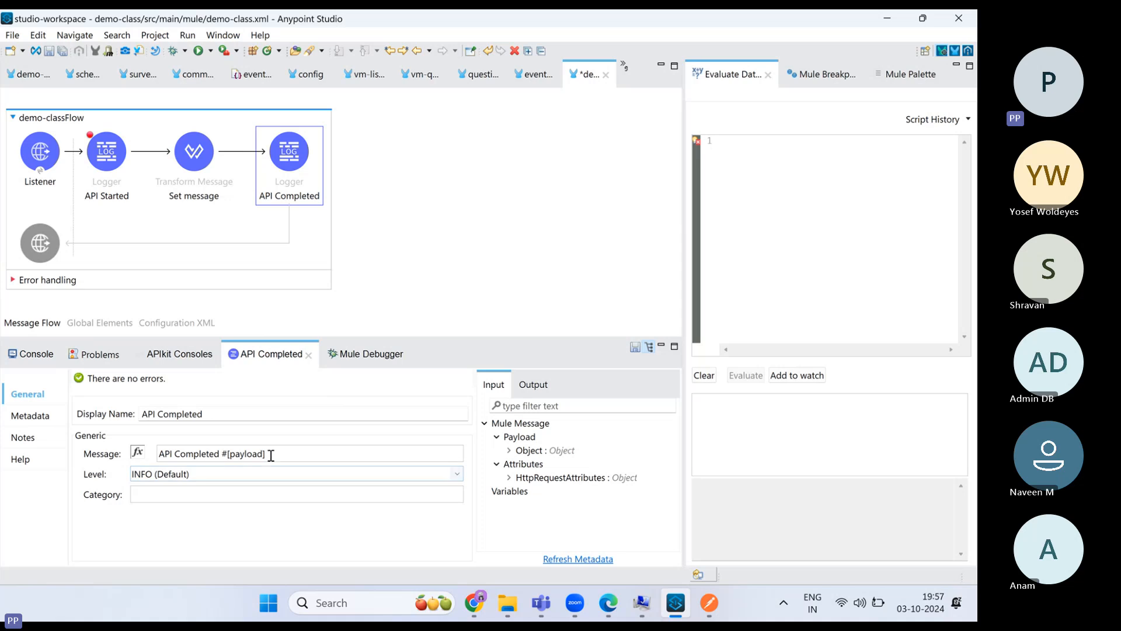
key("ctrl+s")
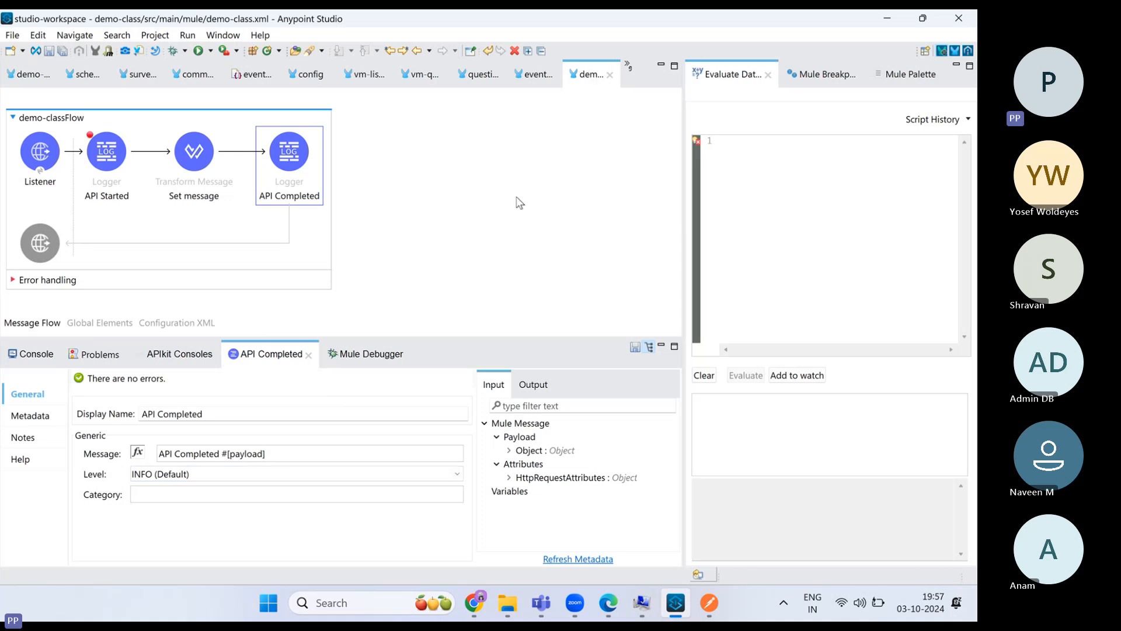
right_click(434, 185)
- Stop the running demo-class project and relaunch it in debug mode
left_click(449, 190)
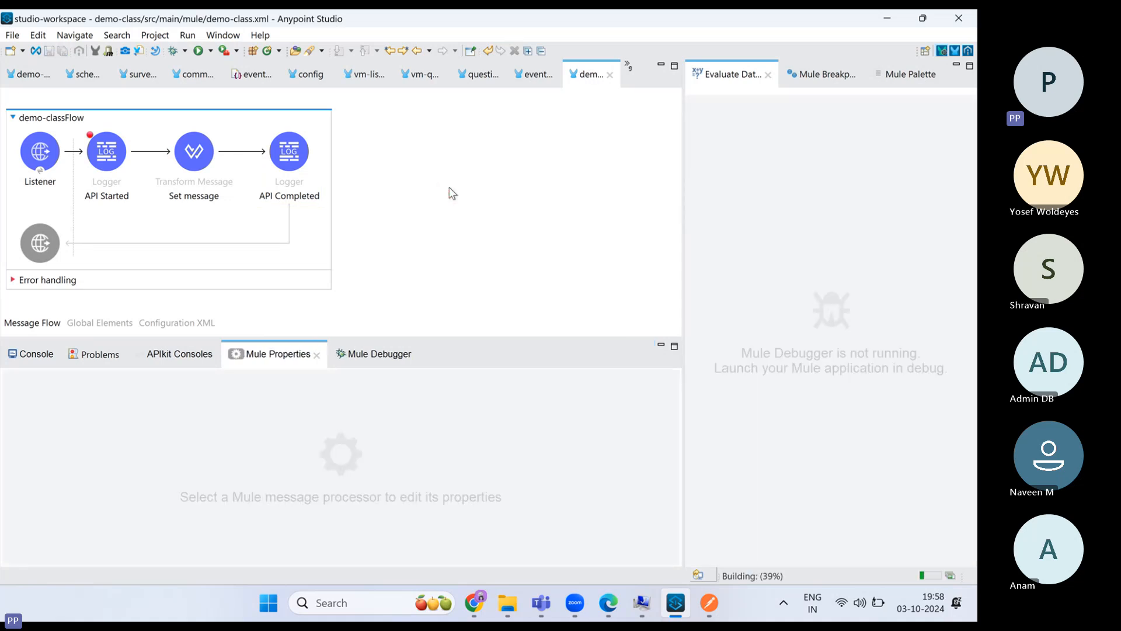
right_click(458, 197)
left_click(467, 213)
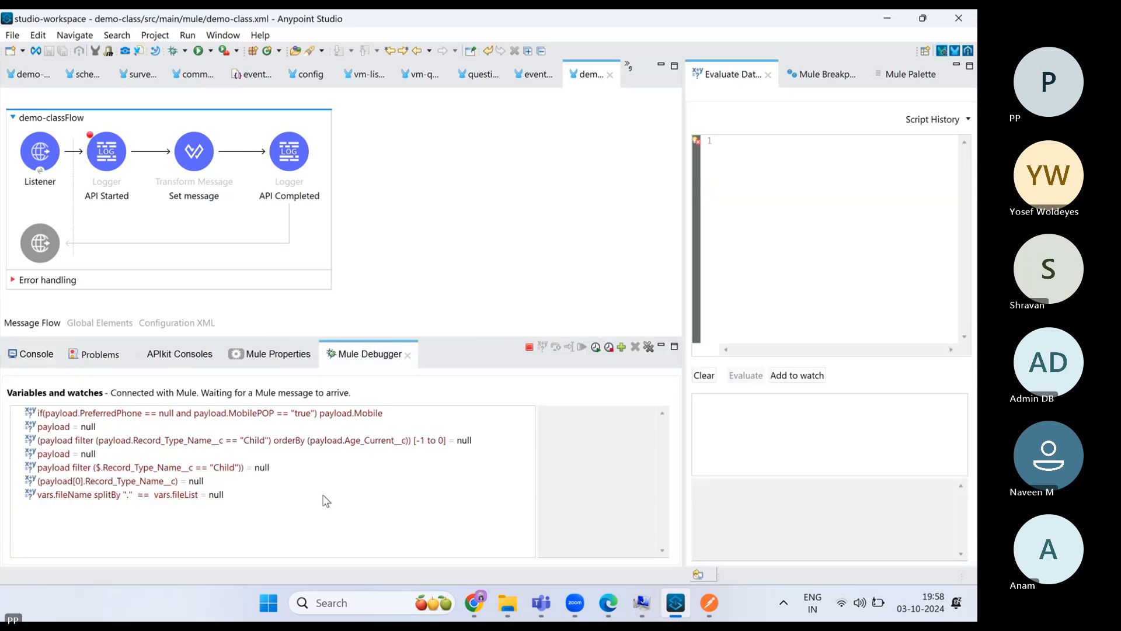
- Check the console deployment log for demo-class's DEPLOYED status
left_click(48, 360)
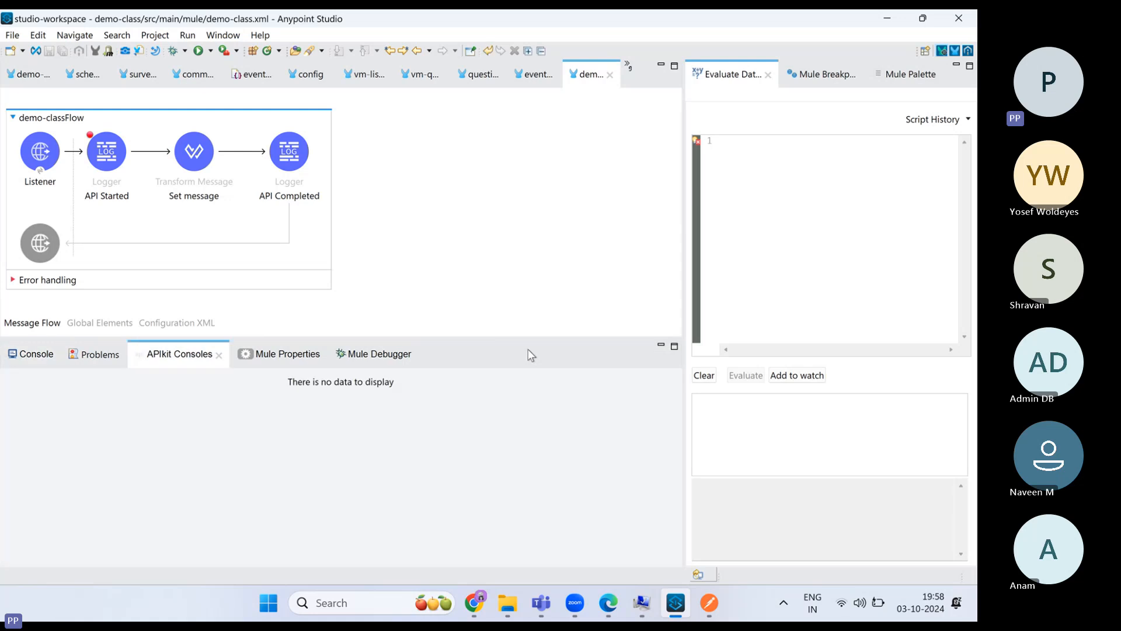
left_click(42, 356)
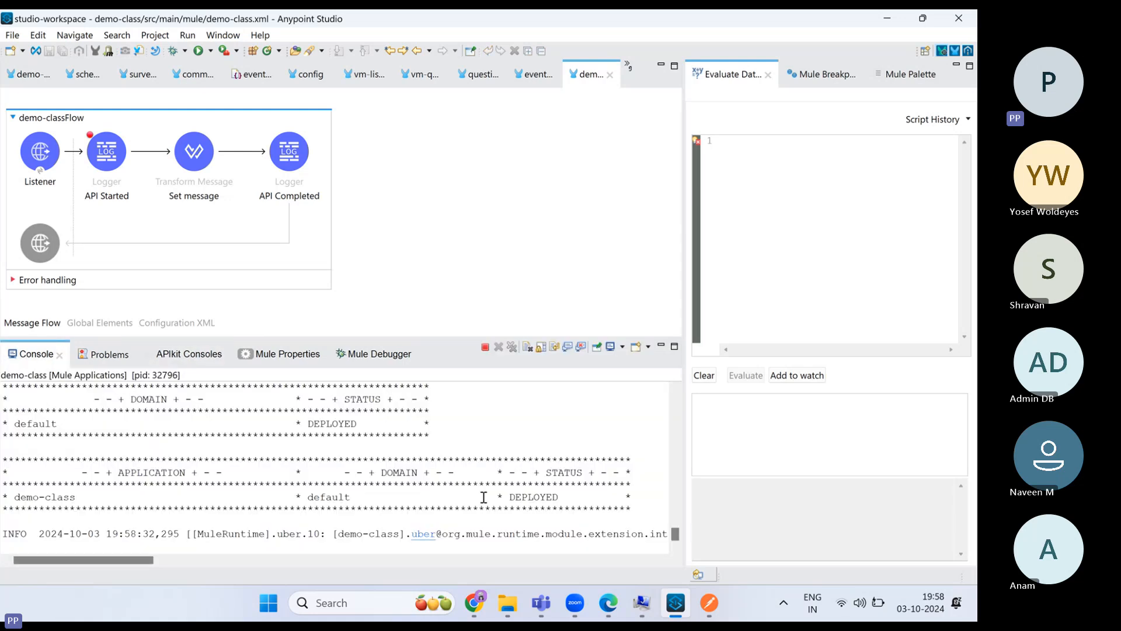
double_click(540, 496)
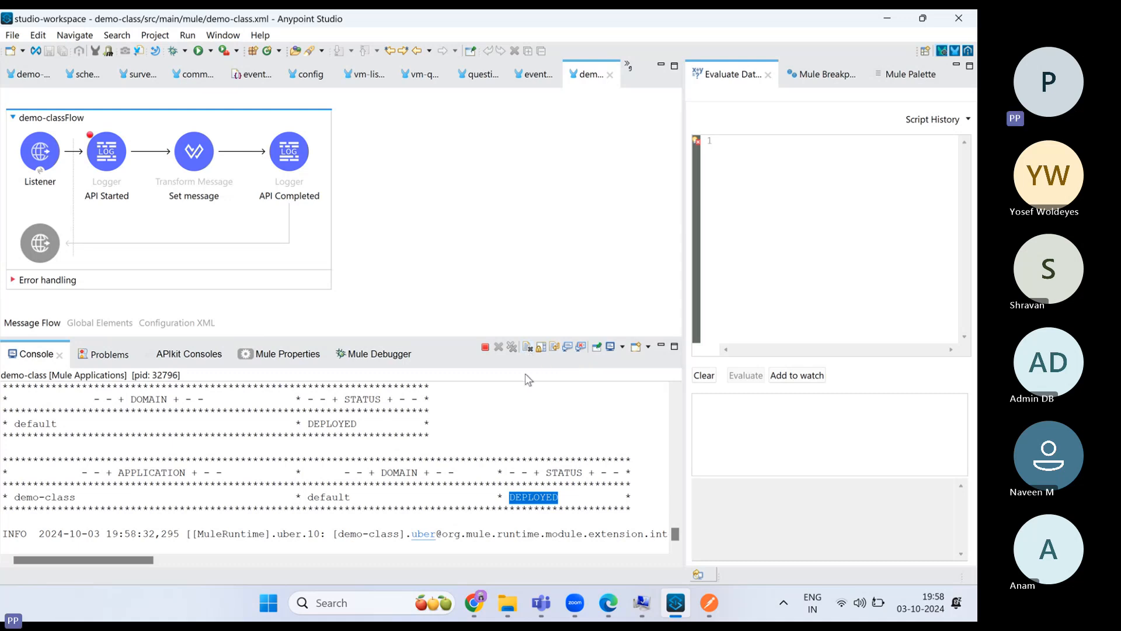
scroll(543, 443, "up", 5)
scroll(543, 443, "up", 10)
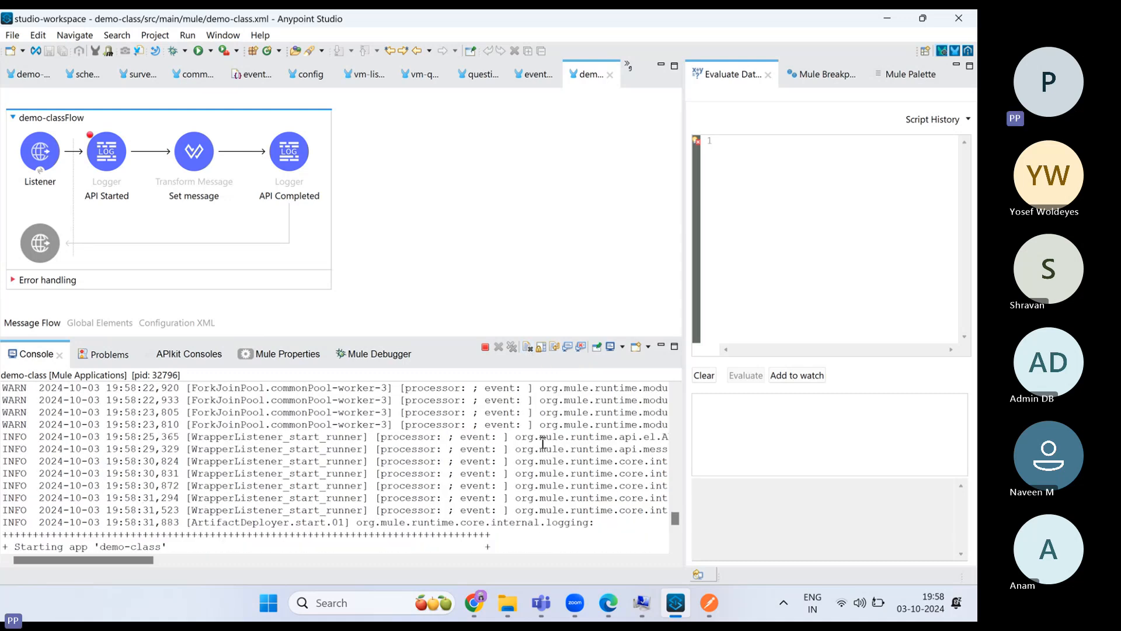
scroll(542, 443, "up", 3)
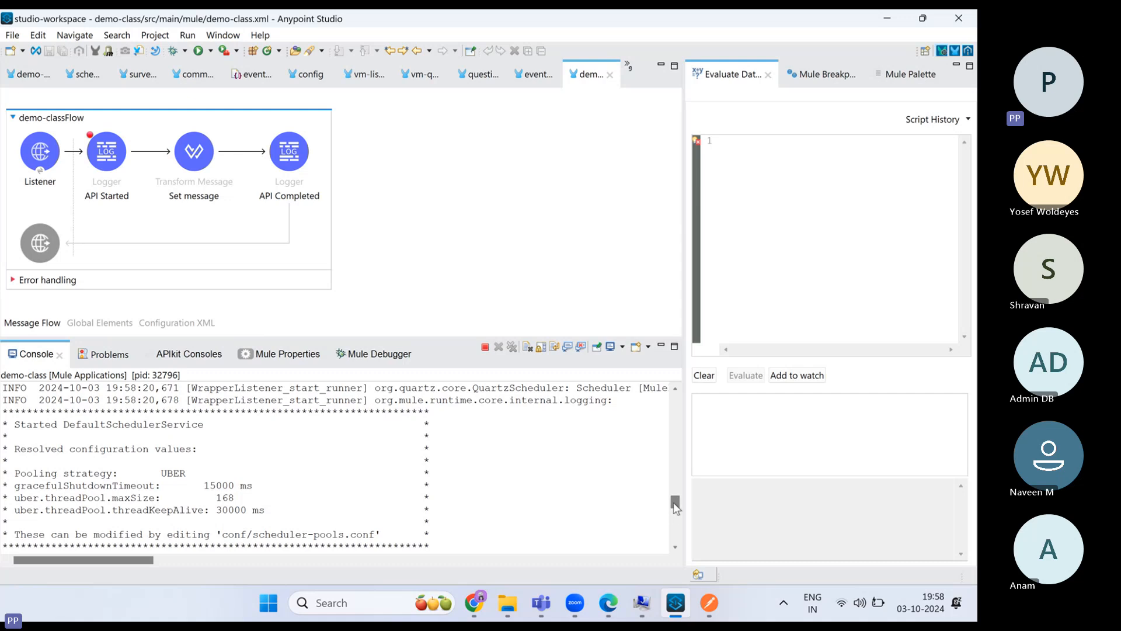
left_click_drag(674, 503, 677, 541)
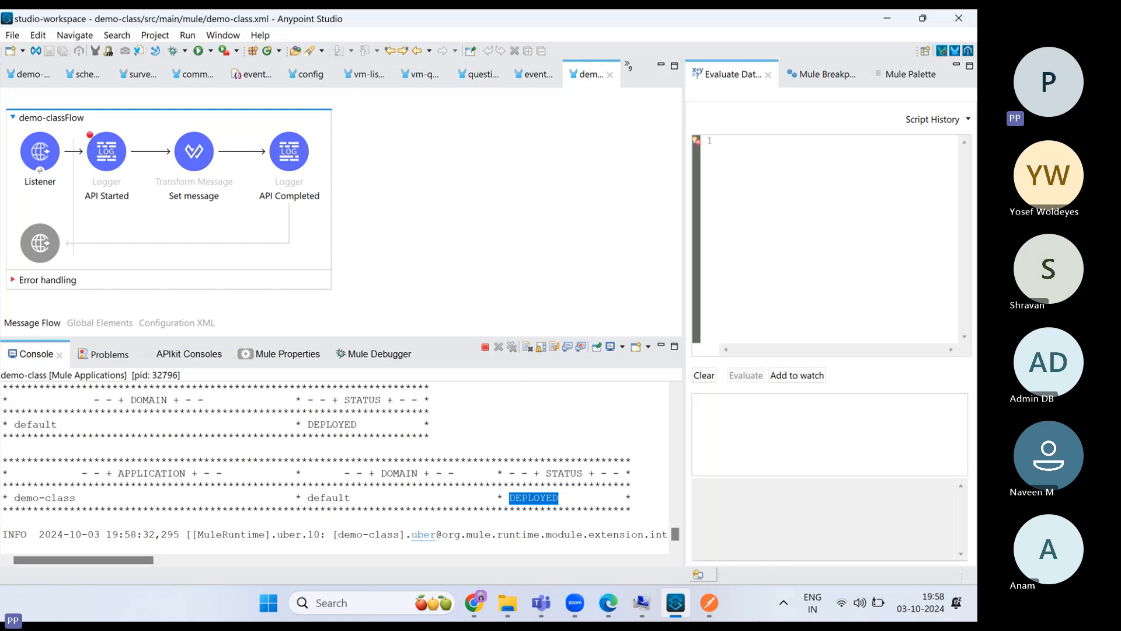
- In Postman, review the previous 'Hello mule developer!!!' JSON response body
left_click(708, 603)
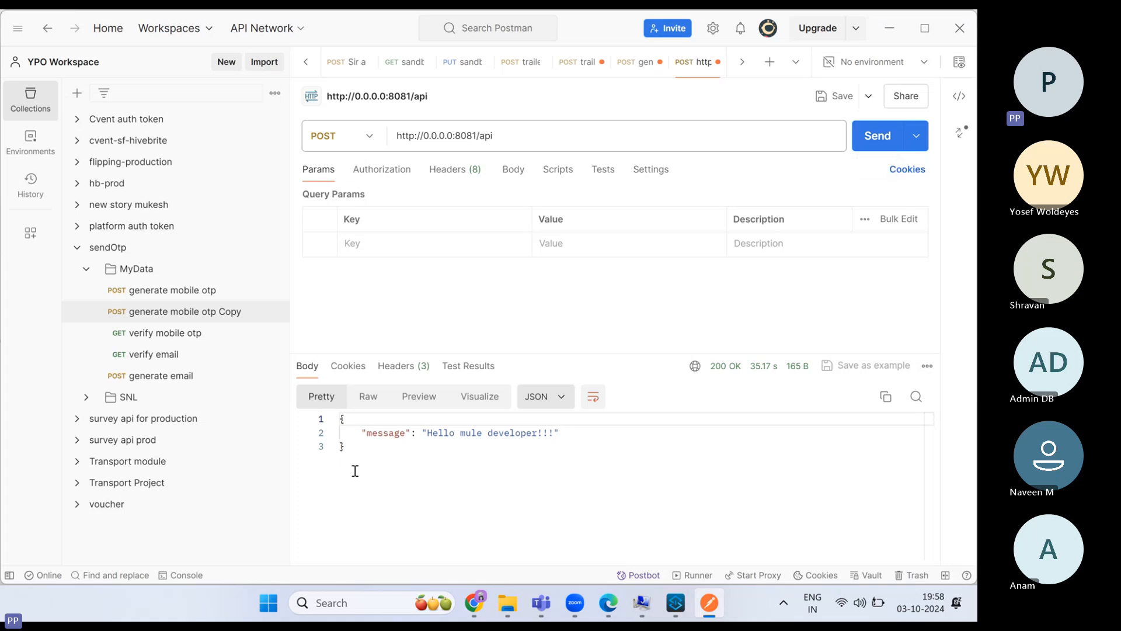
left_click(355, 451)
left_click_drag(354, 452, 336, 415)
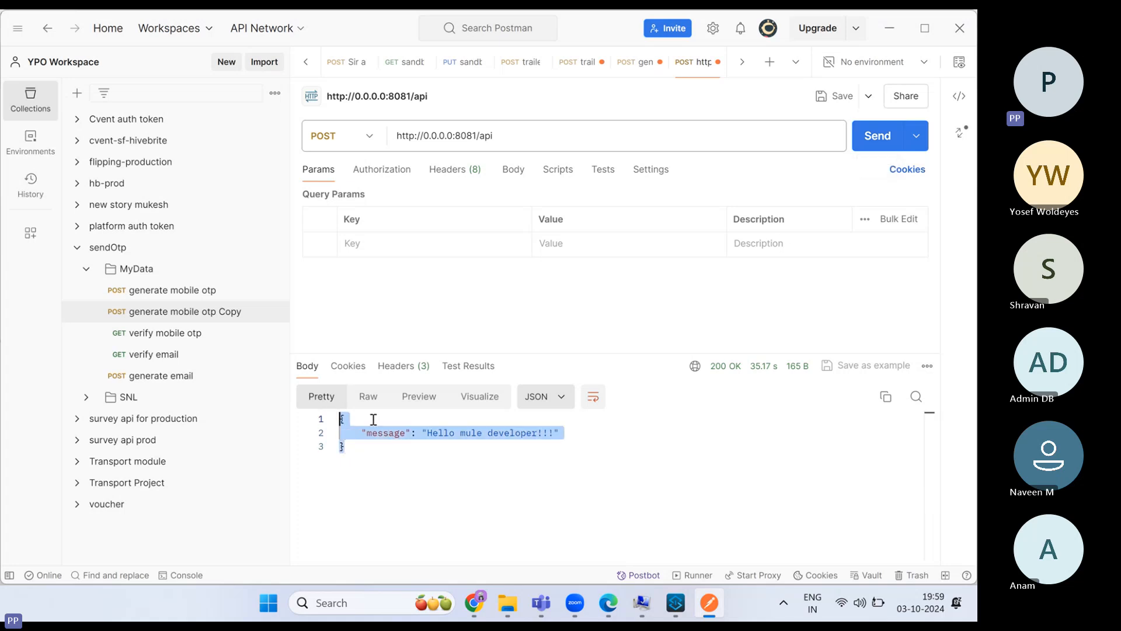
left_click(435, 446)
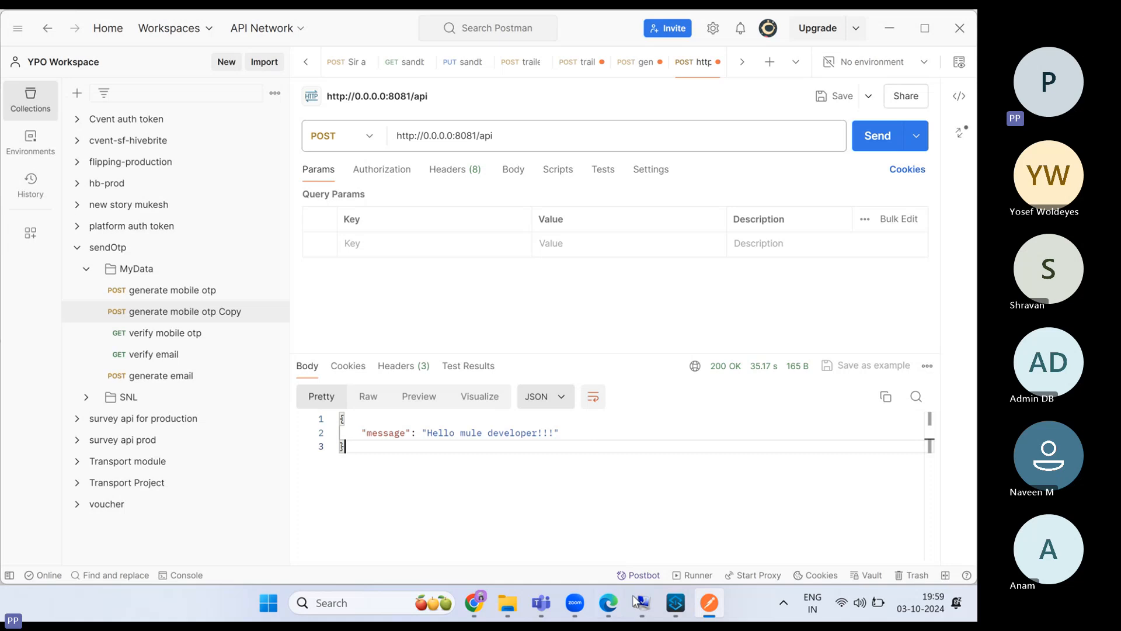
- Open the API Completed logger's settings in Studio, then return to Postman
left_click(676, 603)
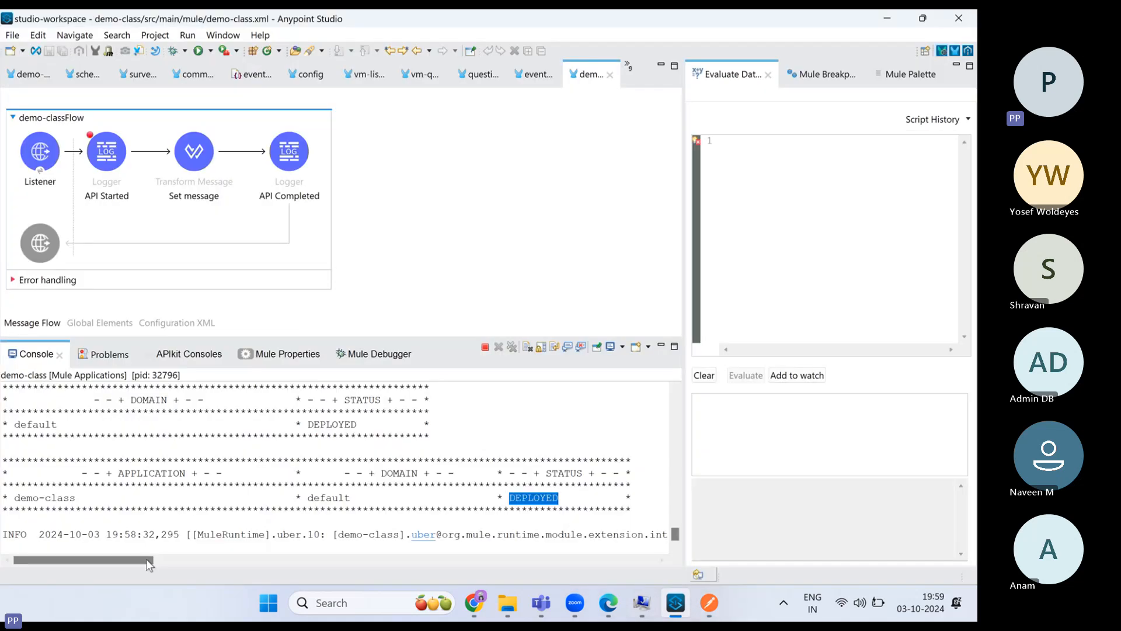
left_click_drag(145, 562, 98, 546)
left_click(288, 174)
double_click(287, 174)
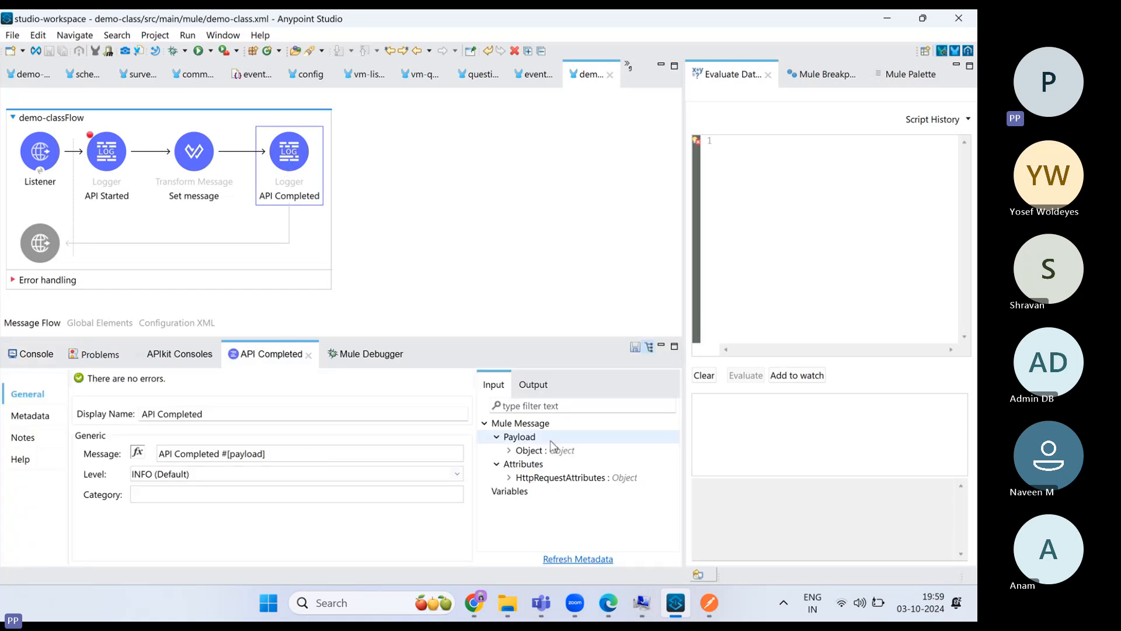
left_click(709, 603)
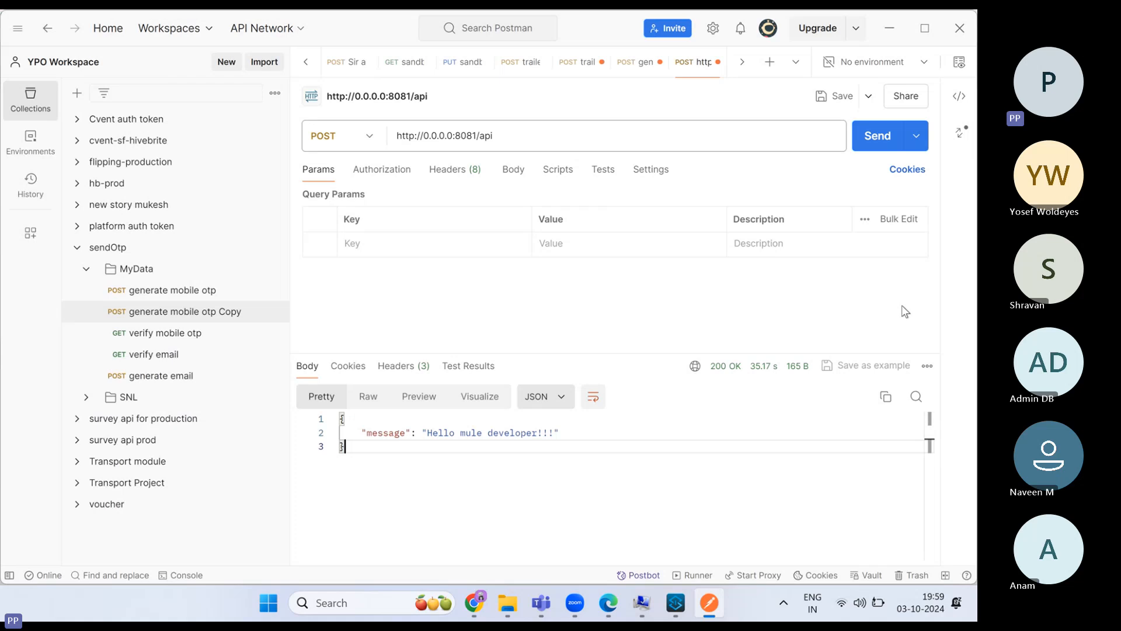
- Resend the POST and step the message through Set message to API Completed, checking payload
left_click(890, 135)
left_click(676, 603)
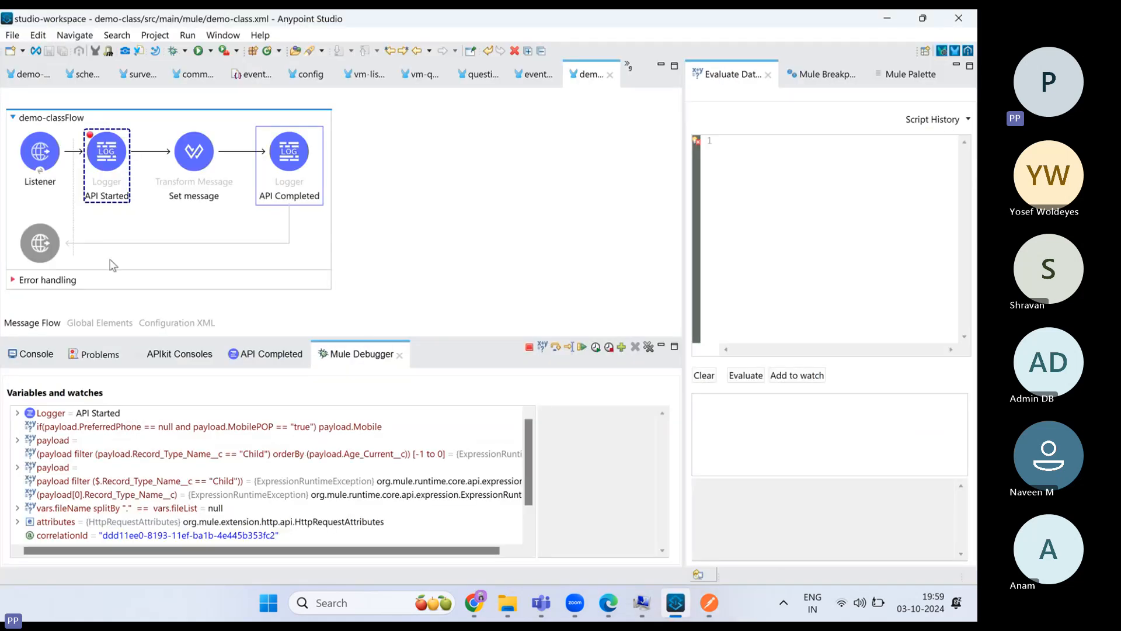
left_click(556, 347)
left_click(556, 347)
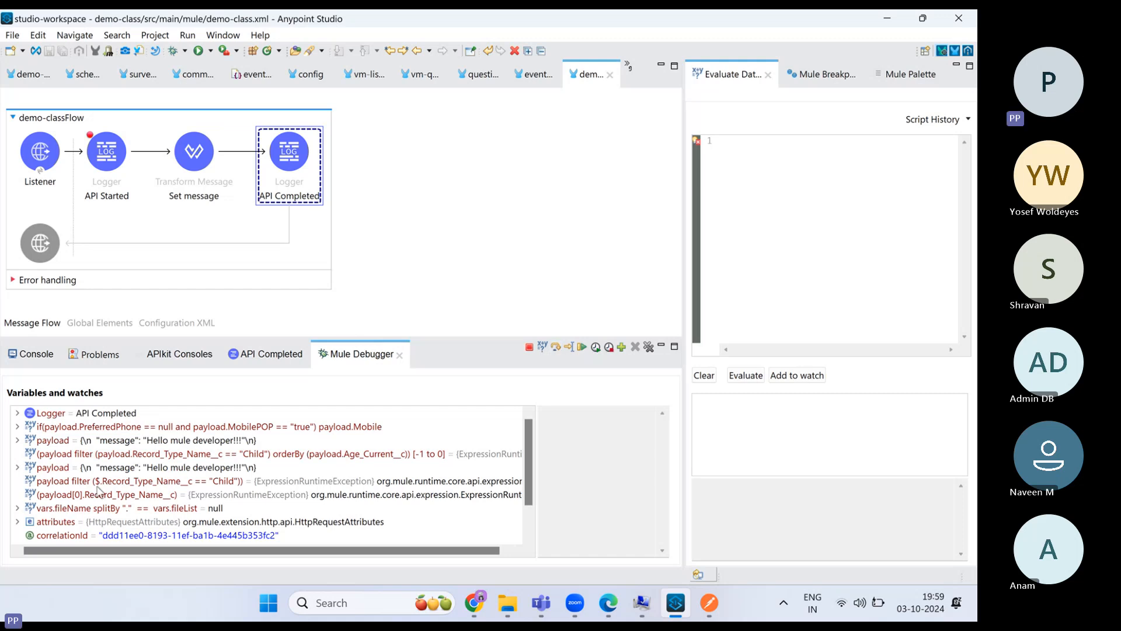
scroll(117, 507, "down", 1)
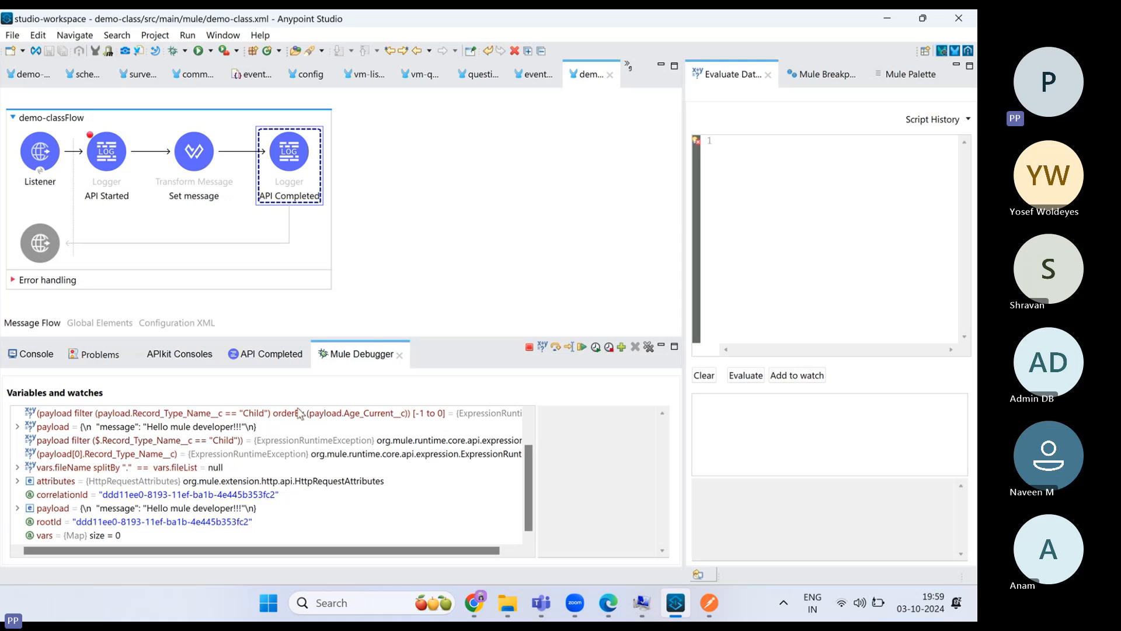
scroll(169, 478, "up", 1)
scroll(70, 473, "down", 1)
- Resume the message past the last logger and select the logged API Started text
left_click(556, 347)
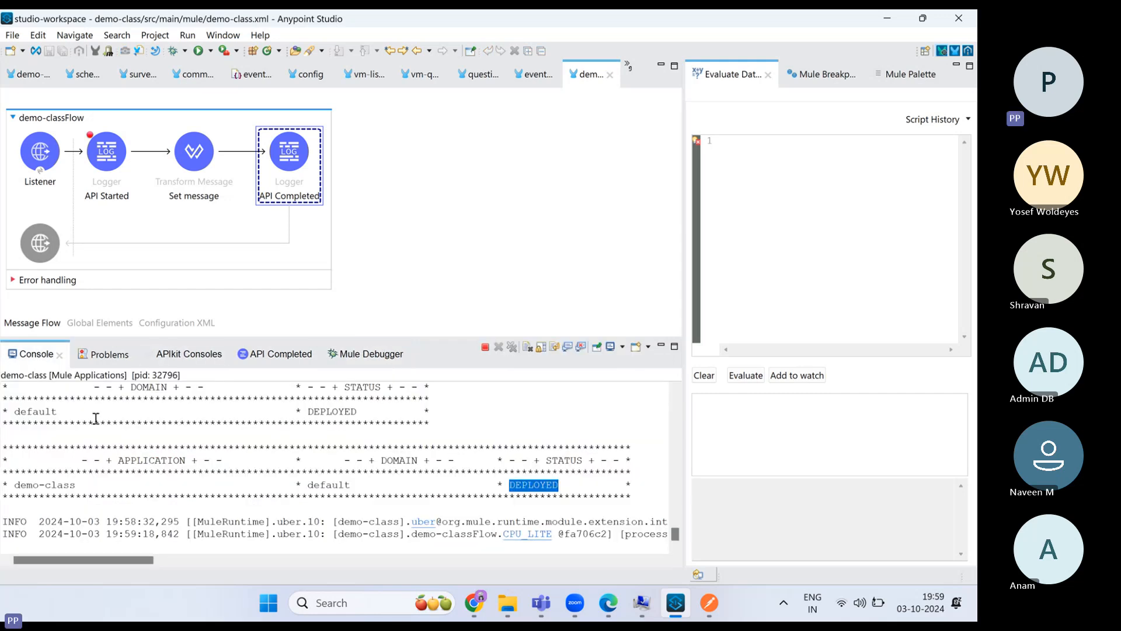
left_click_drag(125, 558, 383, 585)
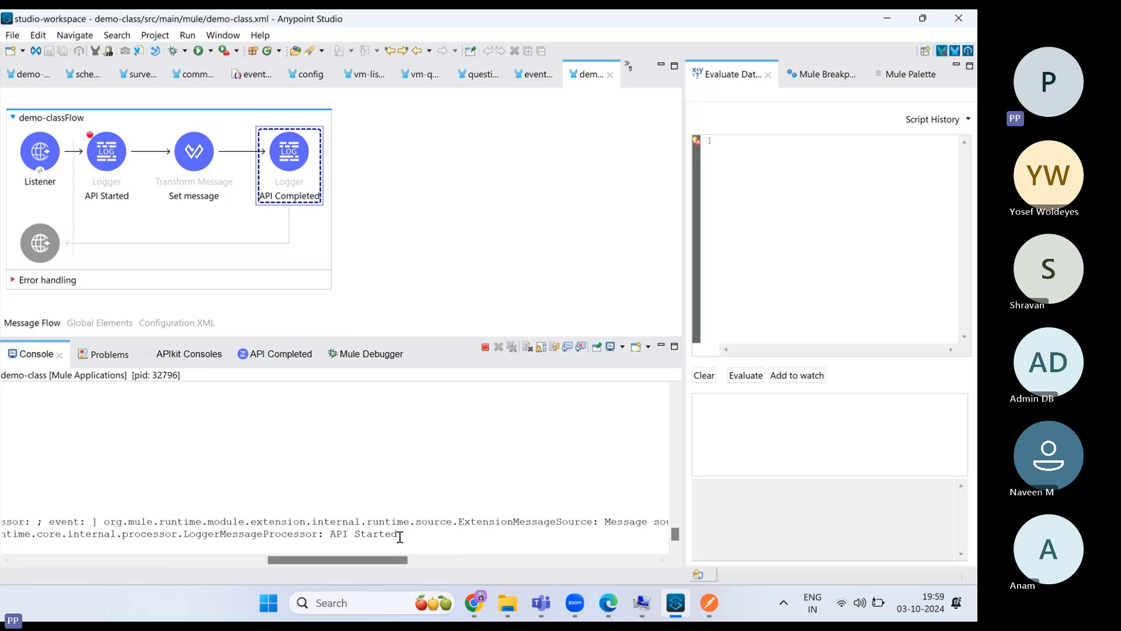
left_click_drag(398, 534, 88, 562)
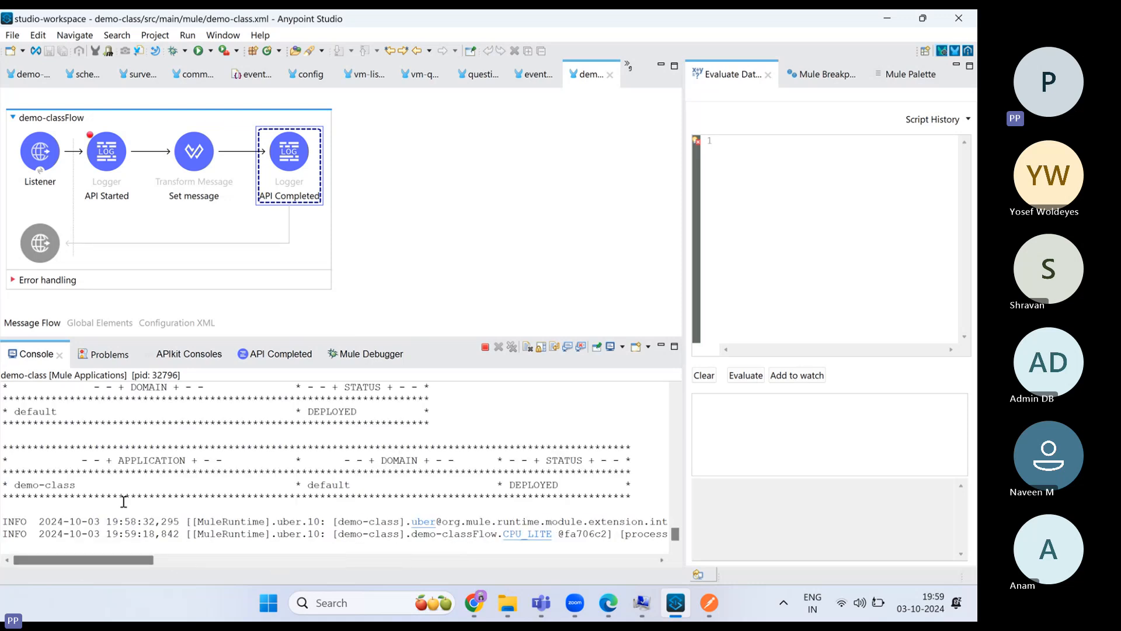
left_click(371, 355)
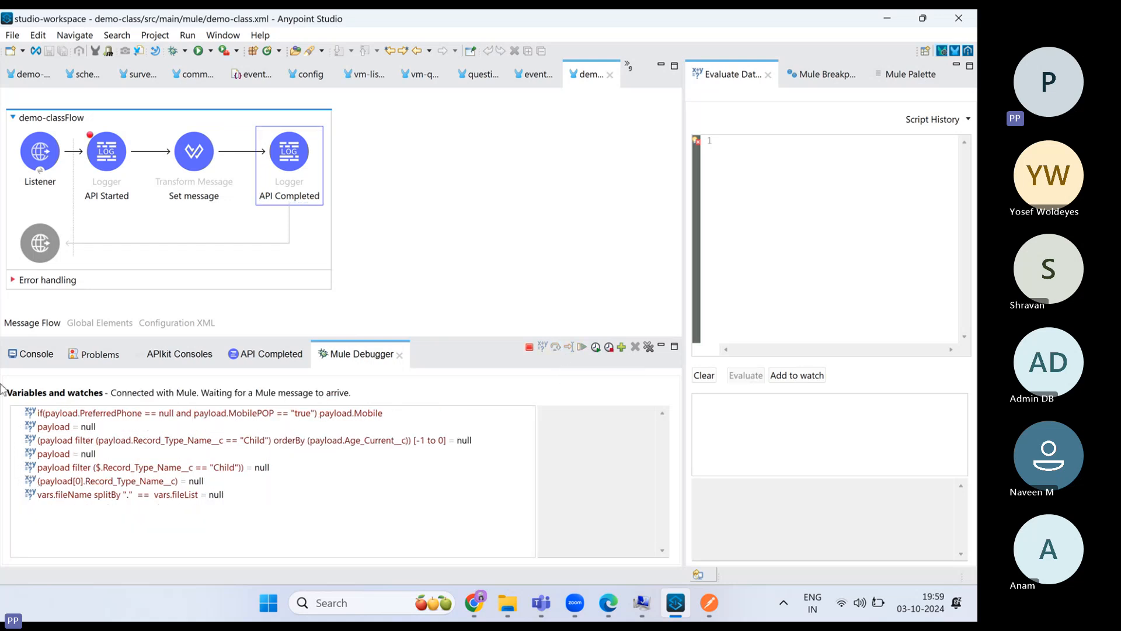
- In the Mule console, mark the logged 'Hello mule developer!!!' JSON message line
left_click(35, 354)
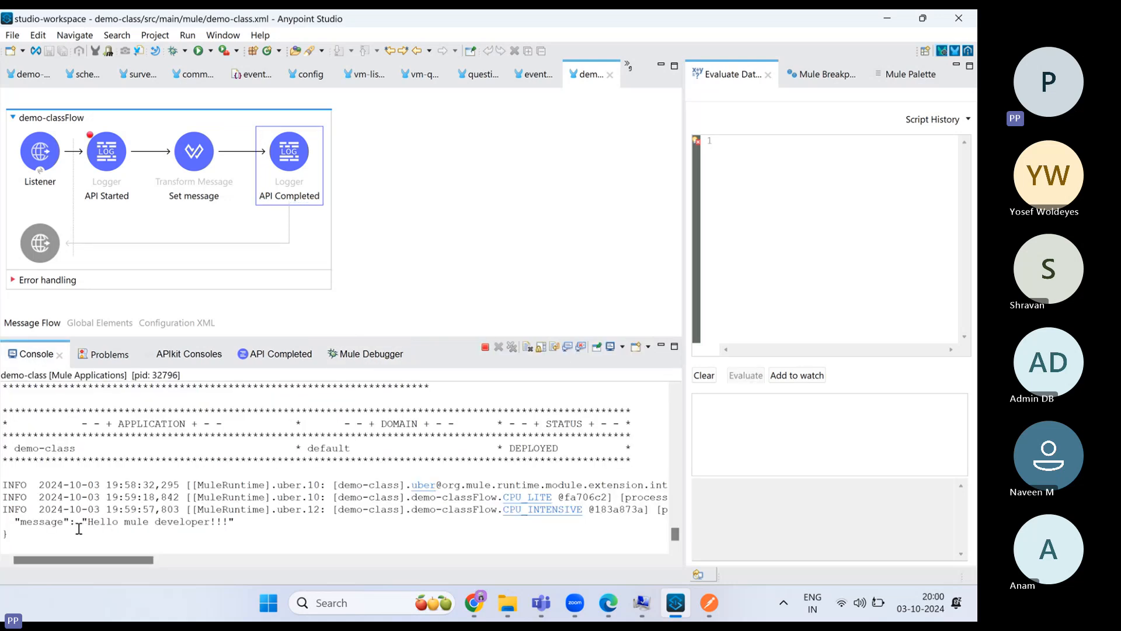
left_click_drag(15, 519, 162, 531)
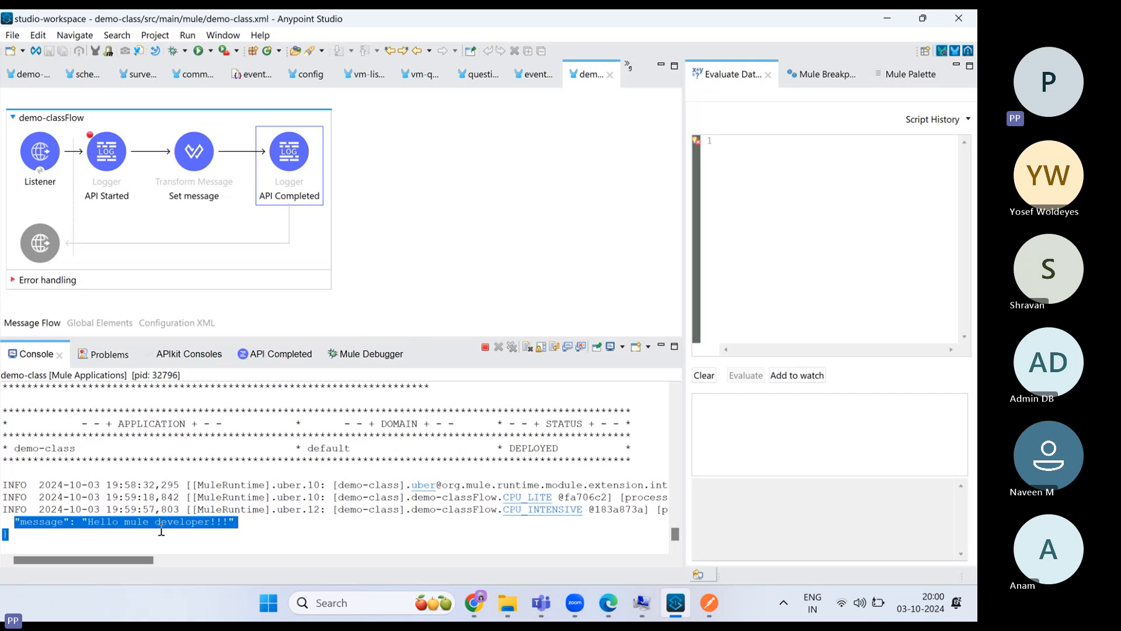
left_click(238, 525)
left_click_drag(3, 521, 12, 533)
mouse_move(709, 607)
left_click(288, 153)
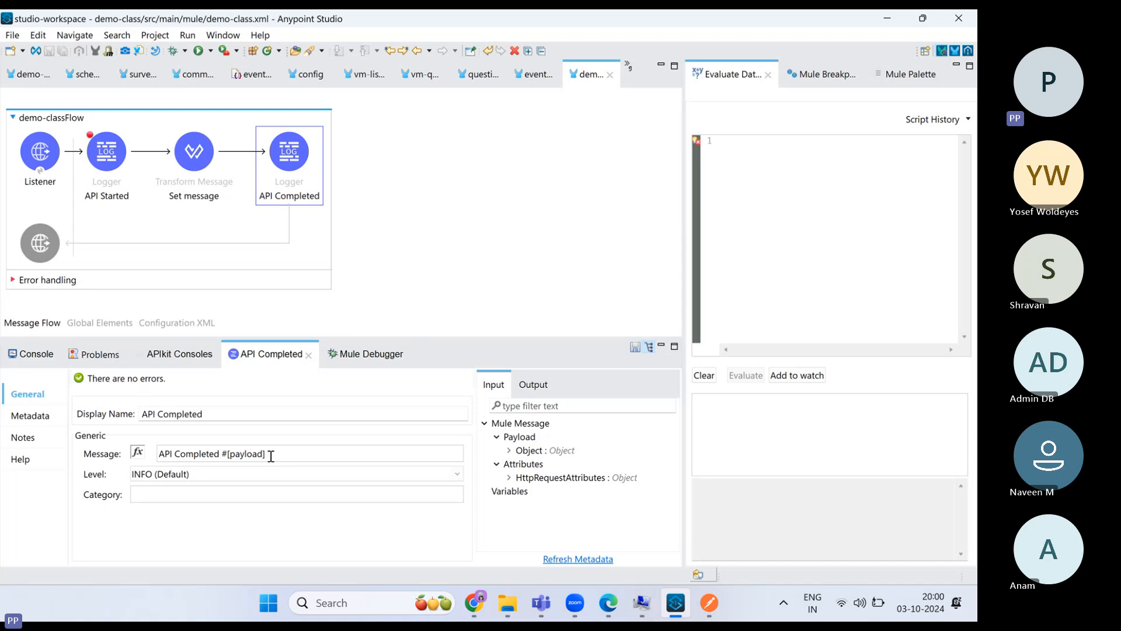
left_click_drag(271, 456, 160, 454)
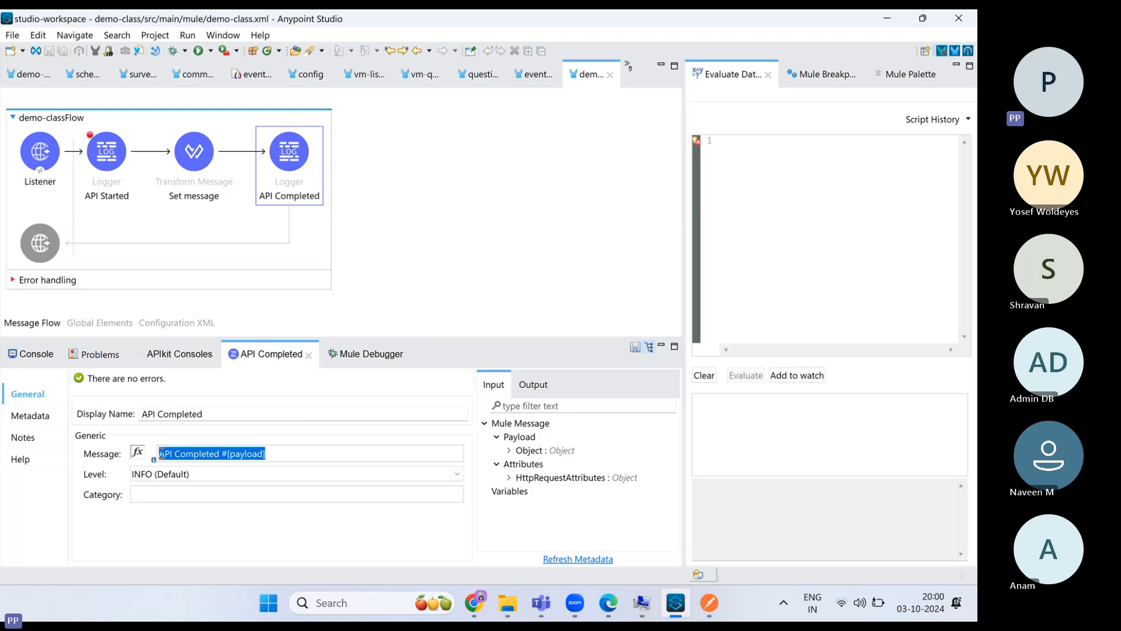
left_click(287, 453)
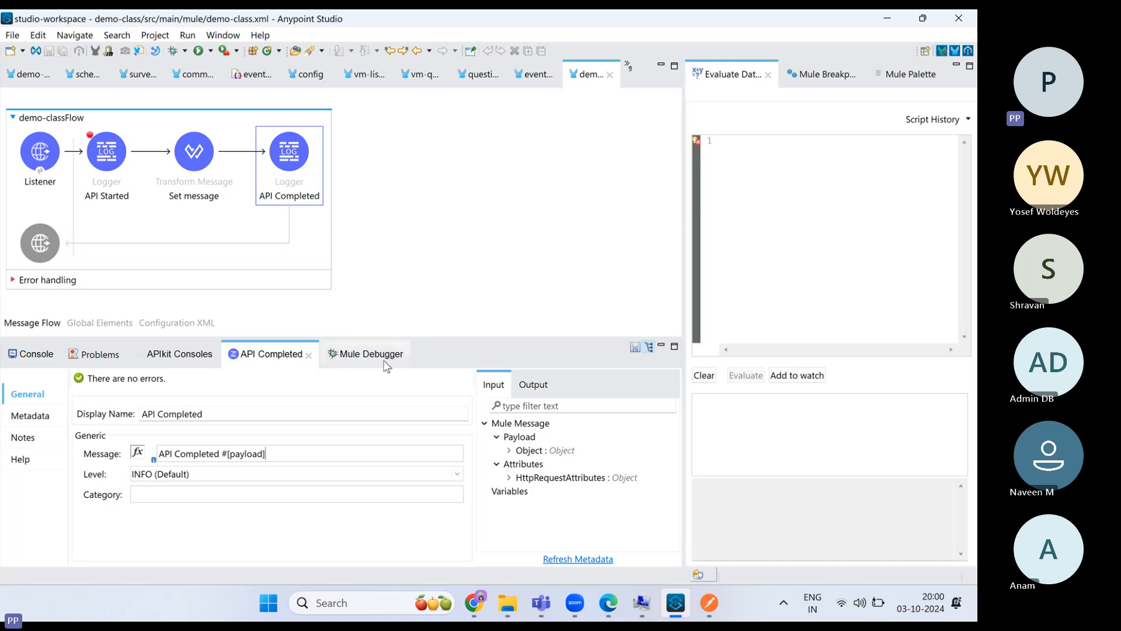
left_click(36, 354)
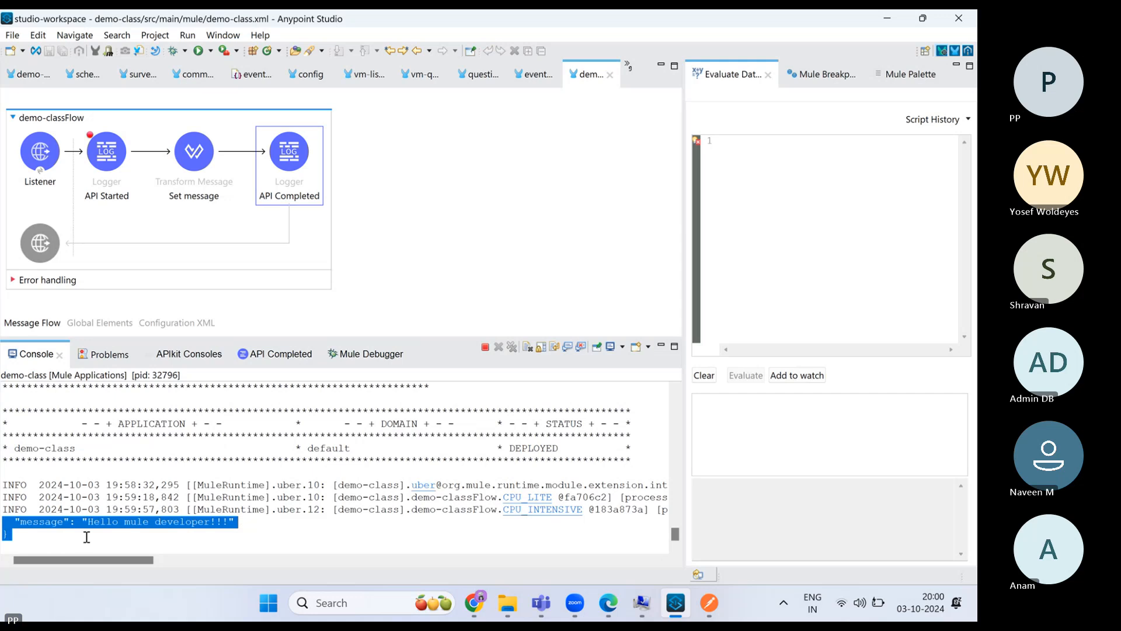
left_click(708, 605)
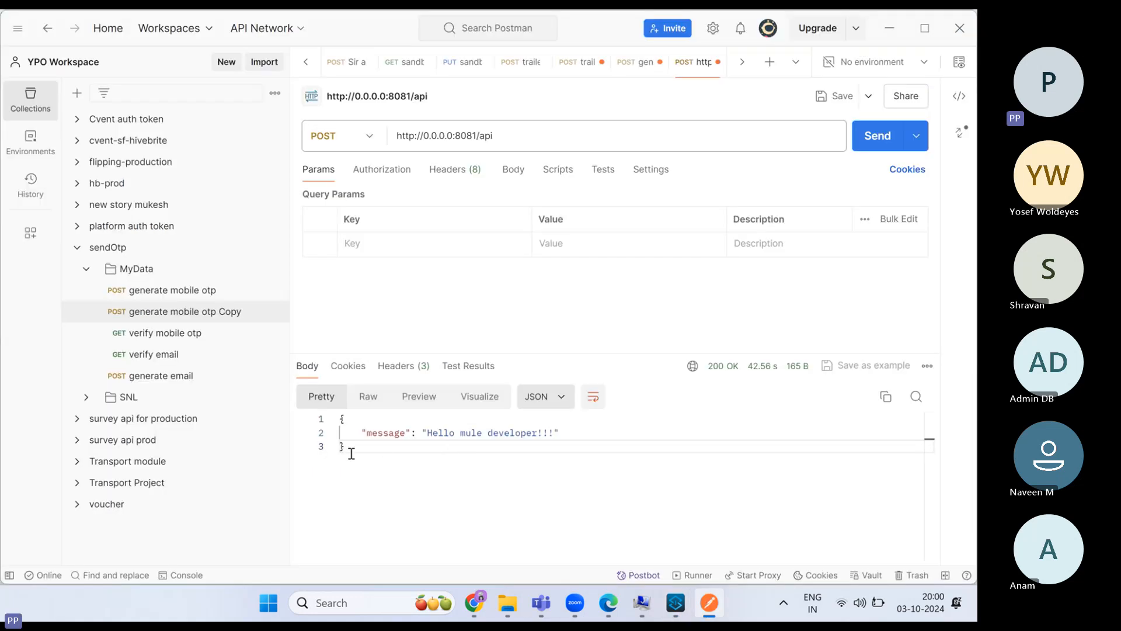
left_click_drag(346, 447, 330, 417)
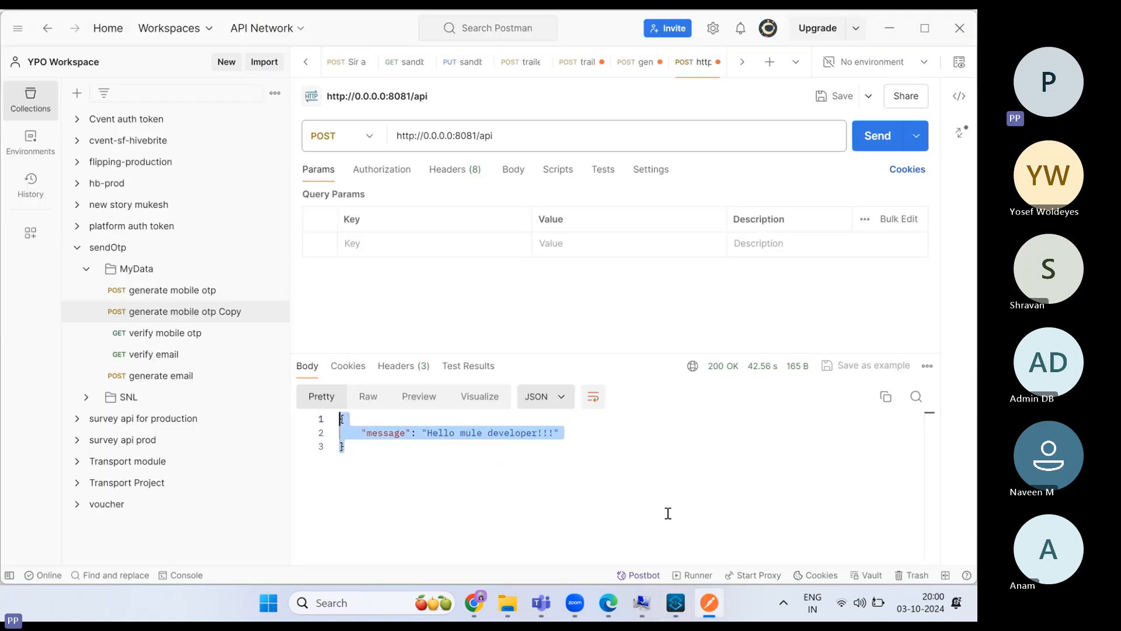
left_click(675, 603)
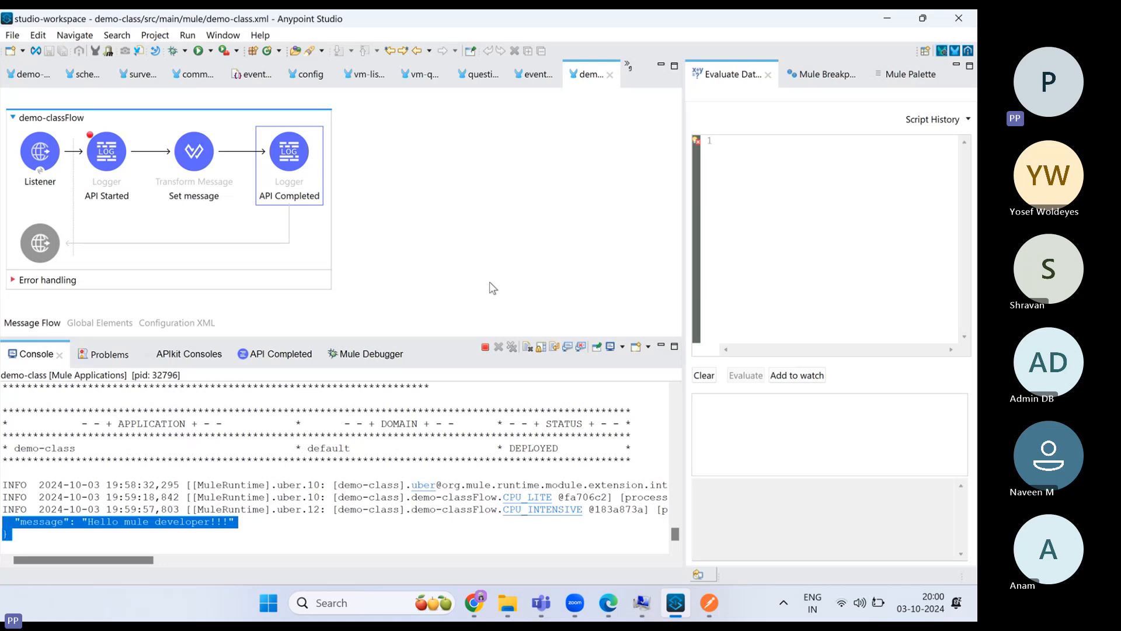
- Terminate the demo-class debug run and return to the Mule Design perspective
left_click(486, 348)
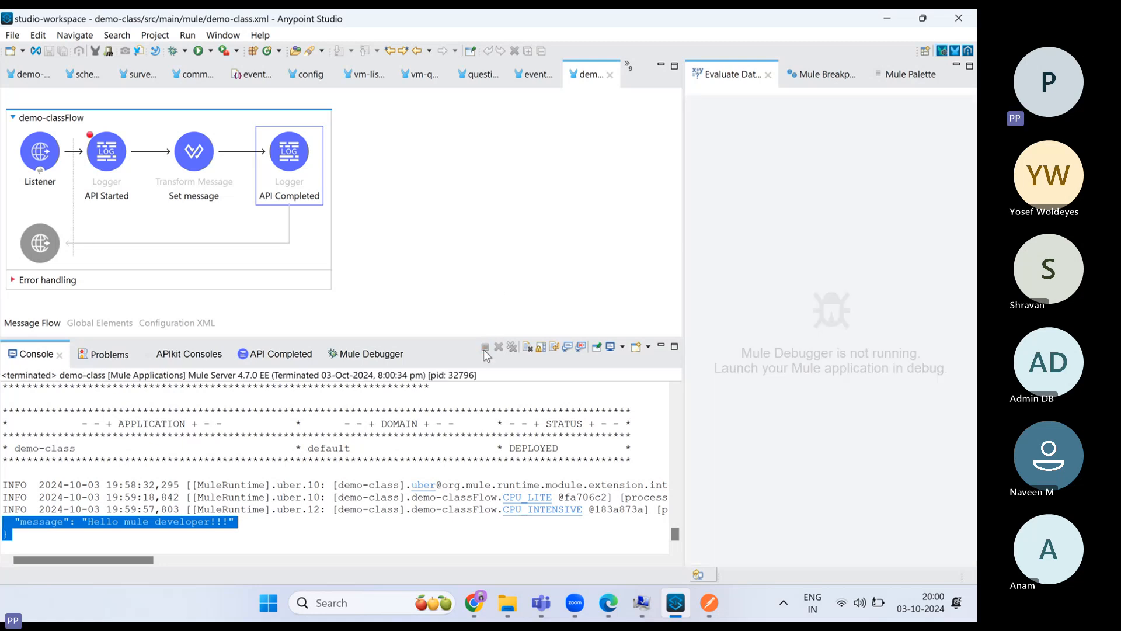
left_click(956, 52)
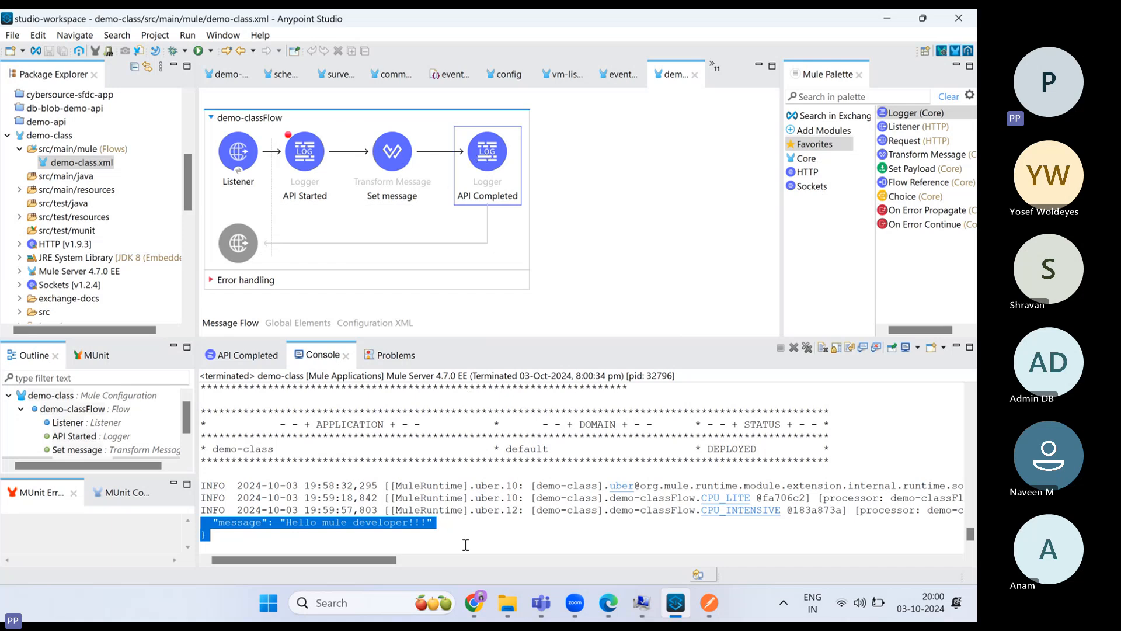
- In the Anypoint Platform browser window, view the Runtime Manager subscription details
left_click(473, 602)
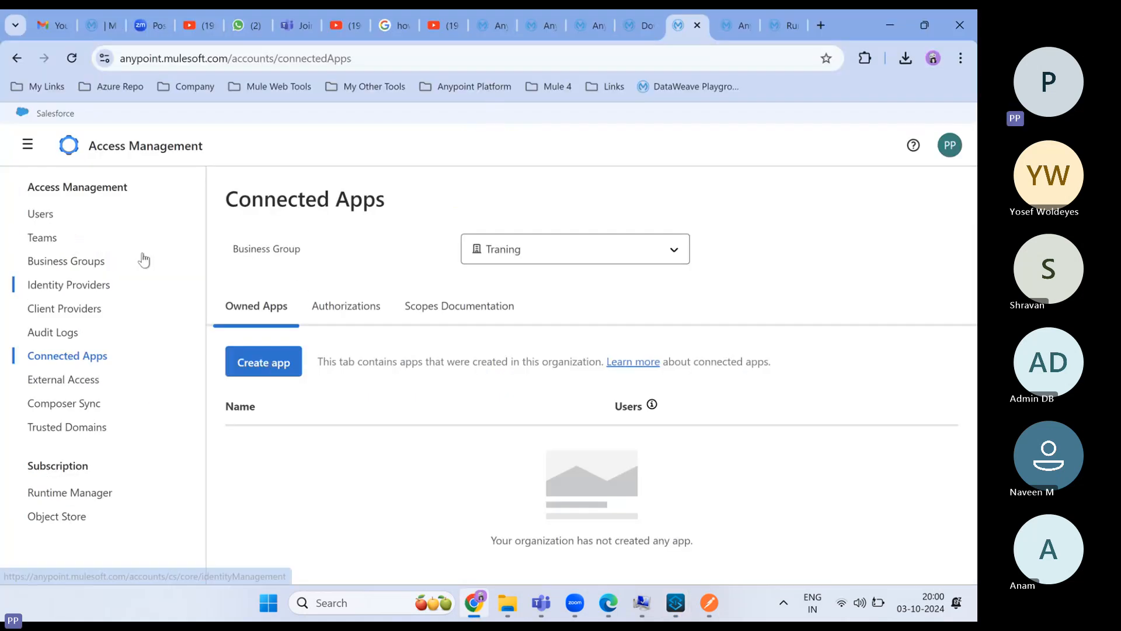
left_click(96, 500)
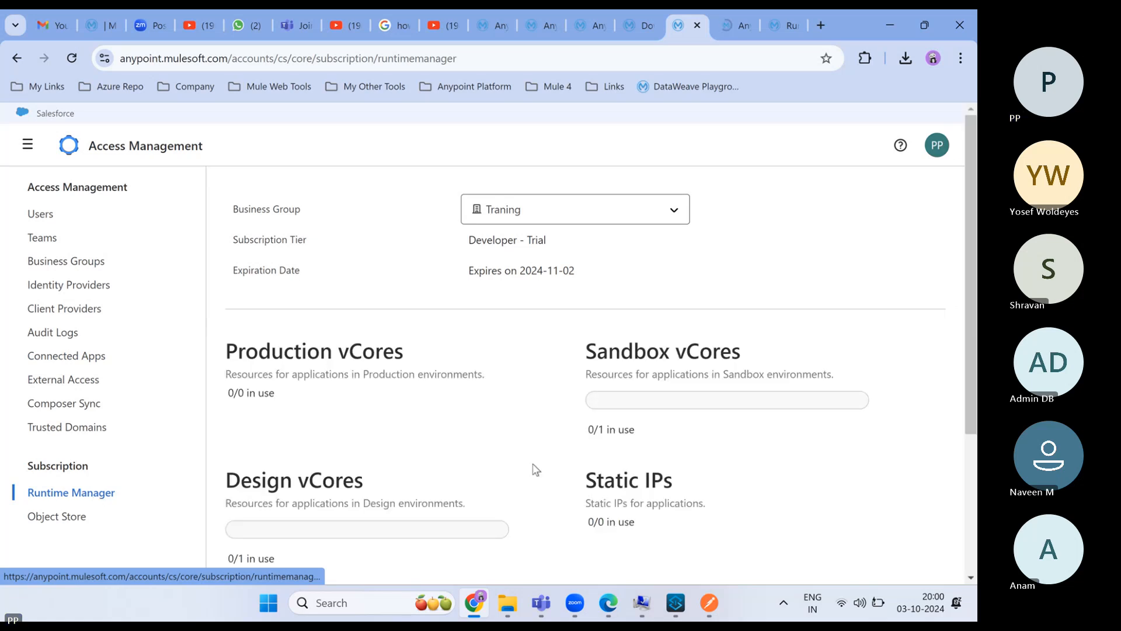
scroll(519, 468, "down", 3)
scroll(56, 251, "up", 3)
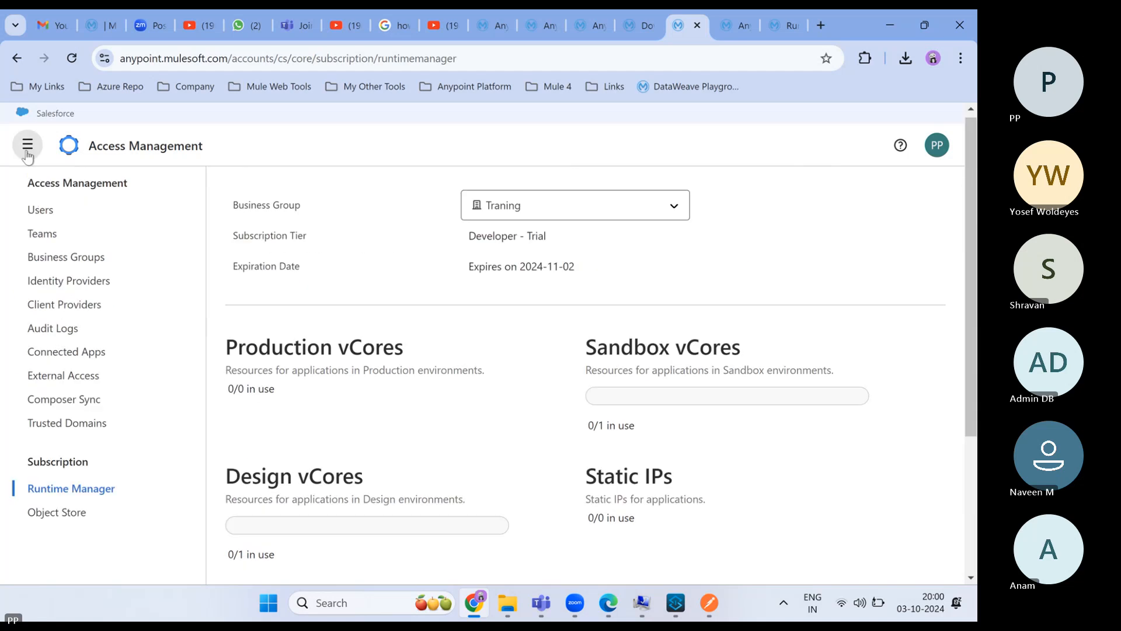
- Start a new Runtime Manager application deployment and name it 'democlass'
left_click(27, 144)
left_click(105, 349)
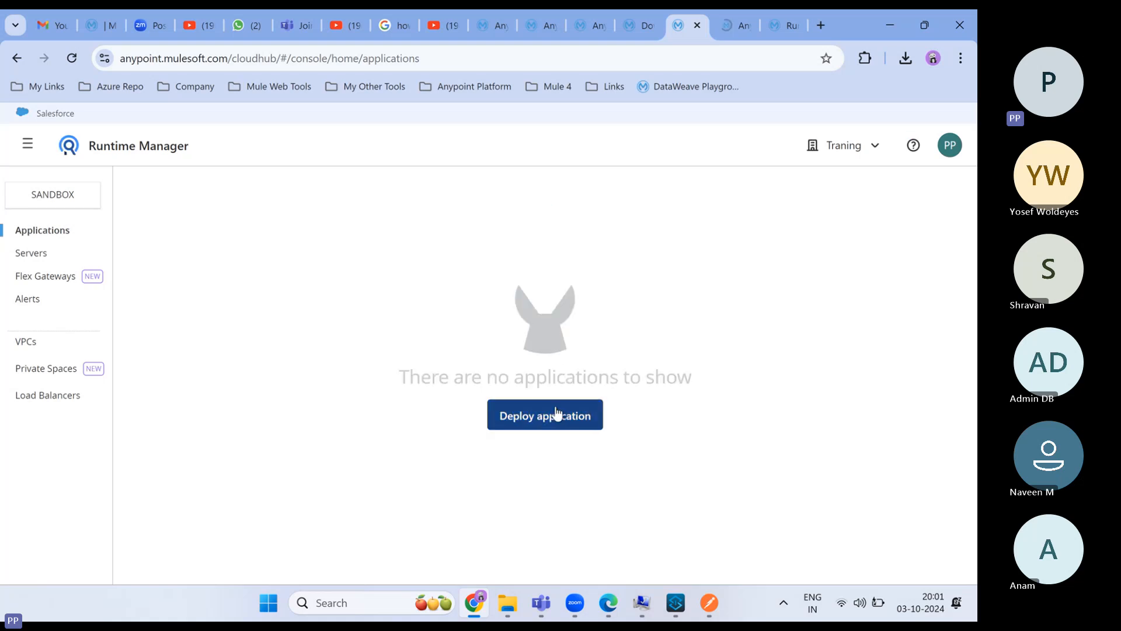
left_click(536, 422)
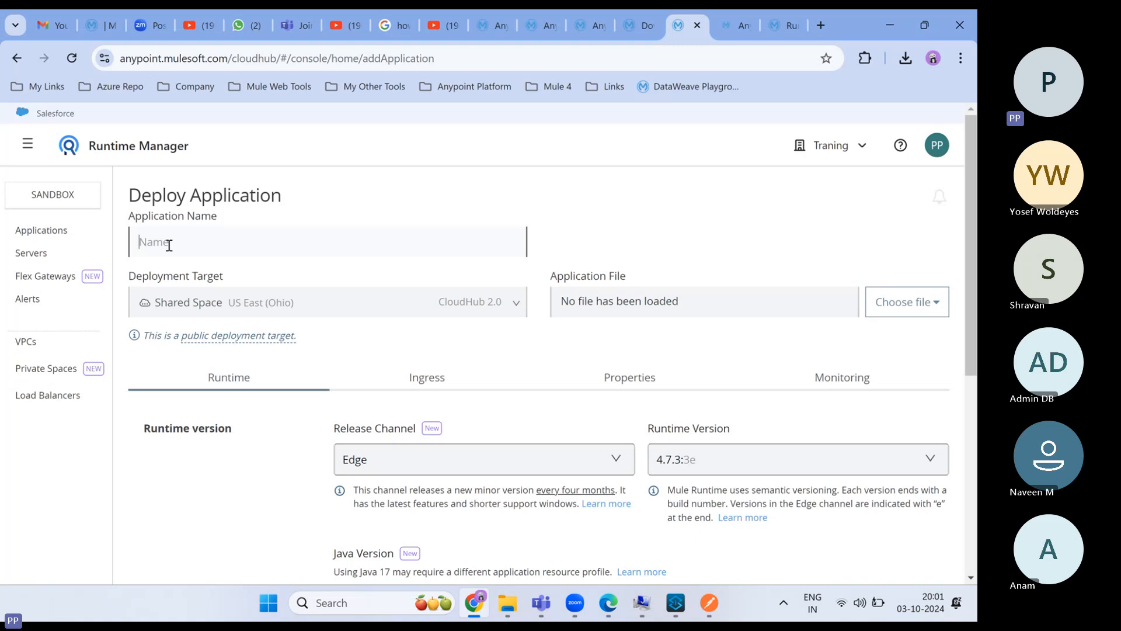
type("demo-class")
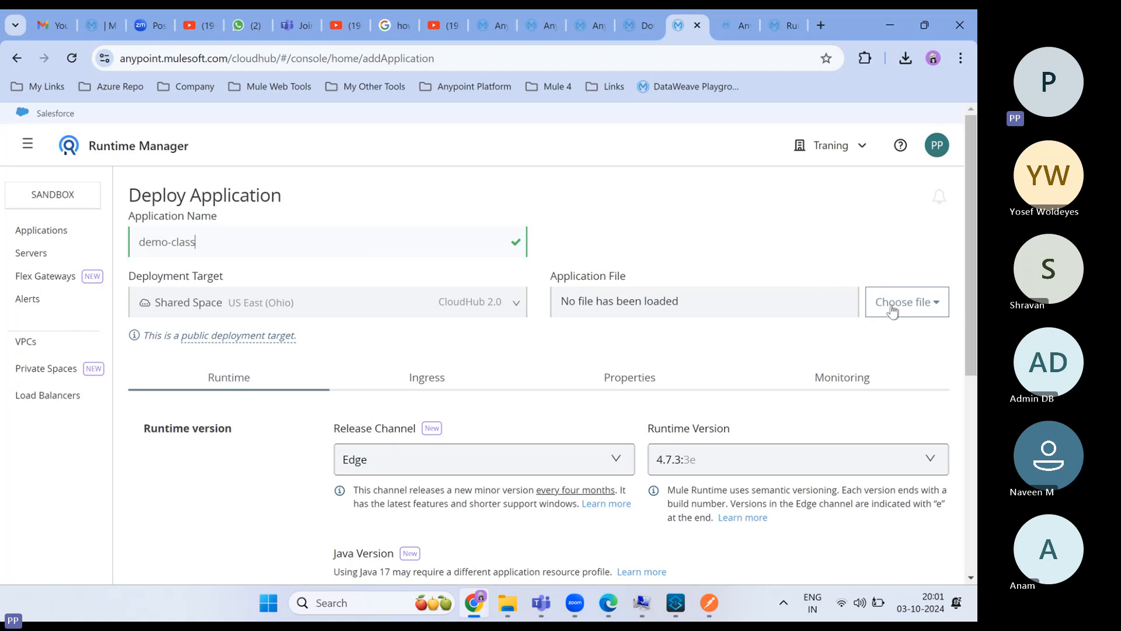
scroll(835, 336, "down", 3)
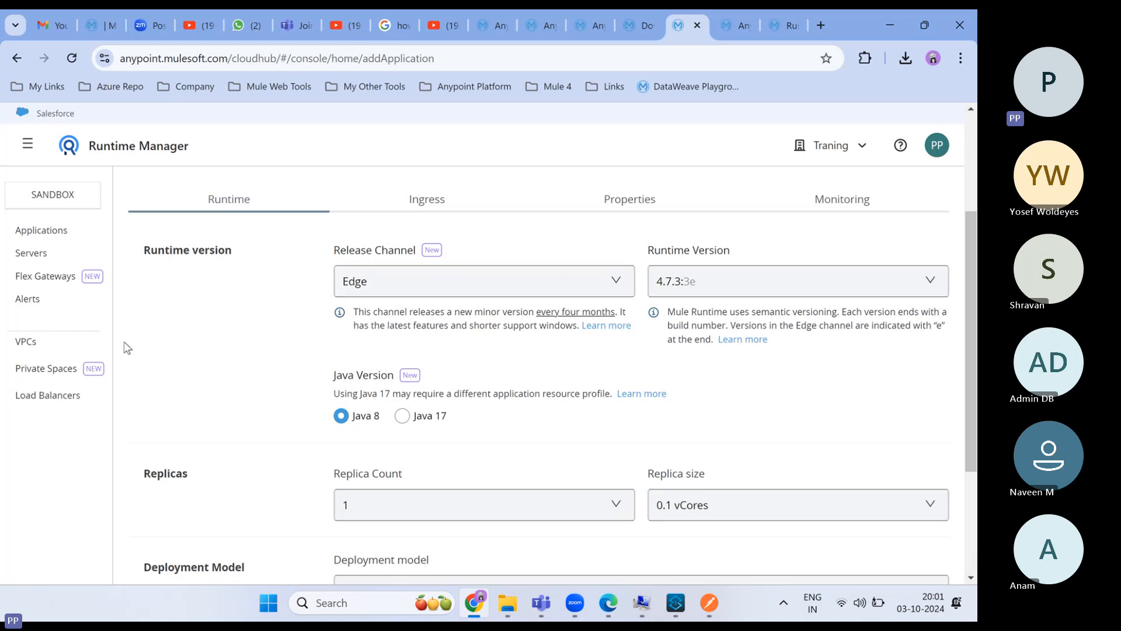
- Switch between Anypoint Studio and the deploy form, then bring the Teams meeting forward
mouse_move(676, 602)
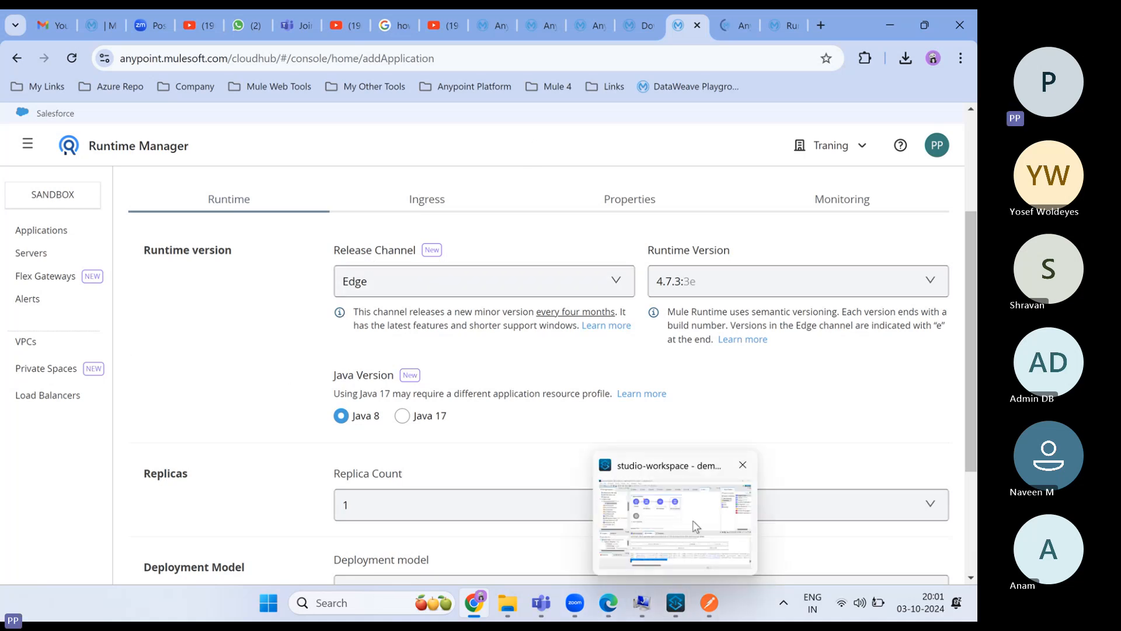
left_click(684, 507)
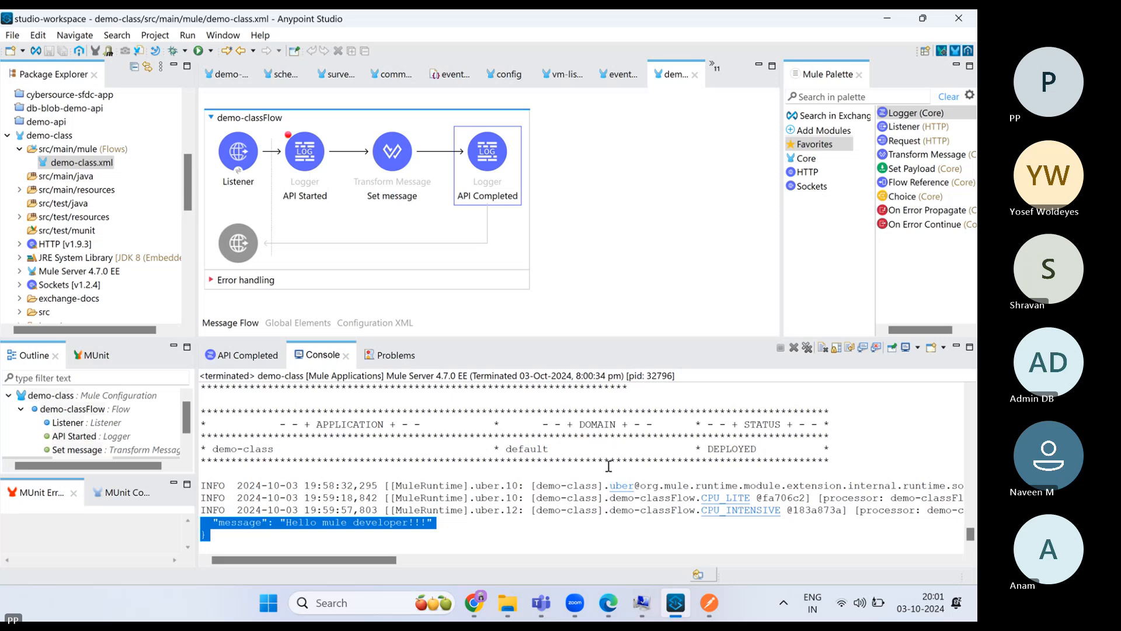
mouse_move(474, 603)
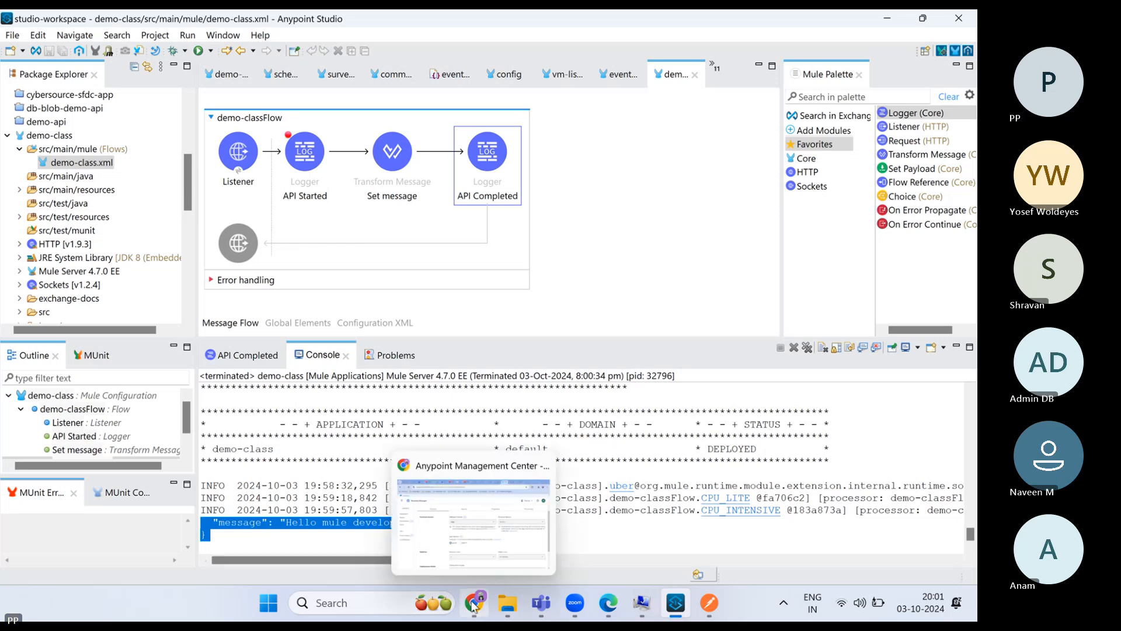
left_click(505, 553)
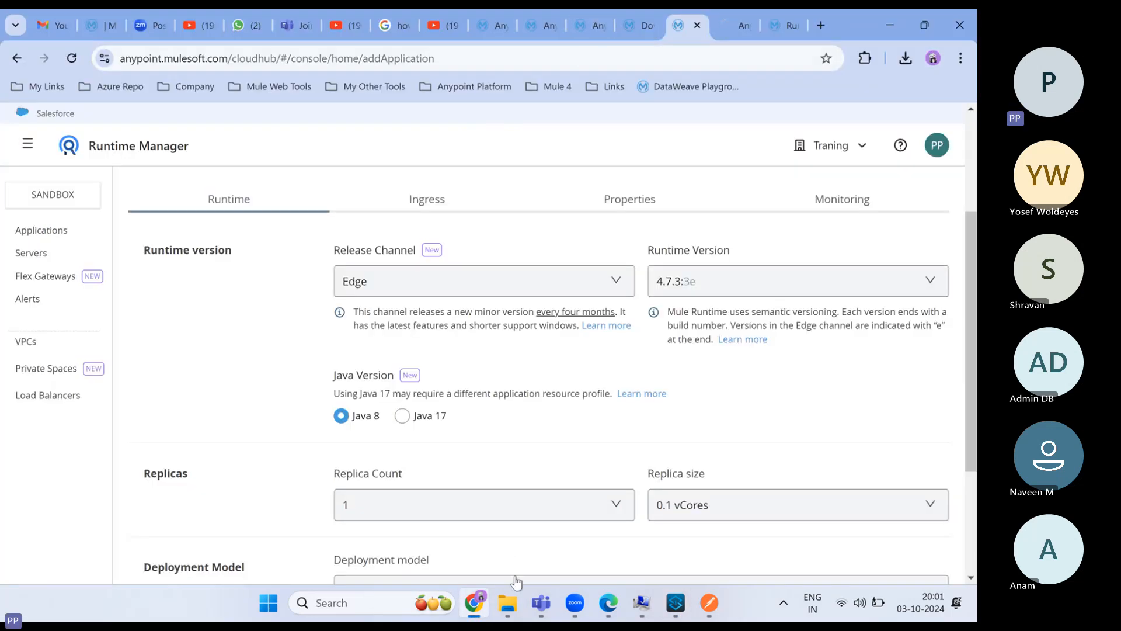
mouse_move(544, 601)
left_click(602, 538)
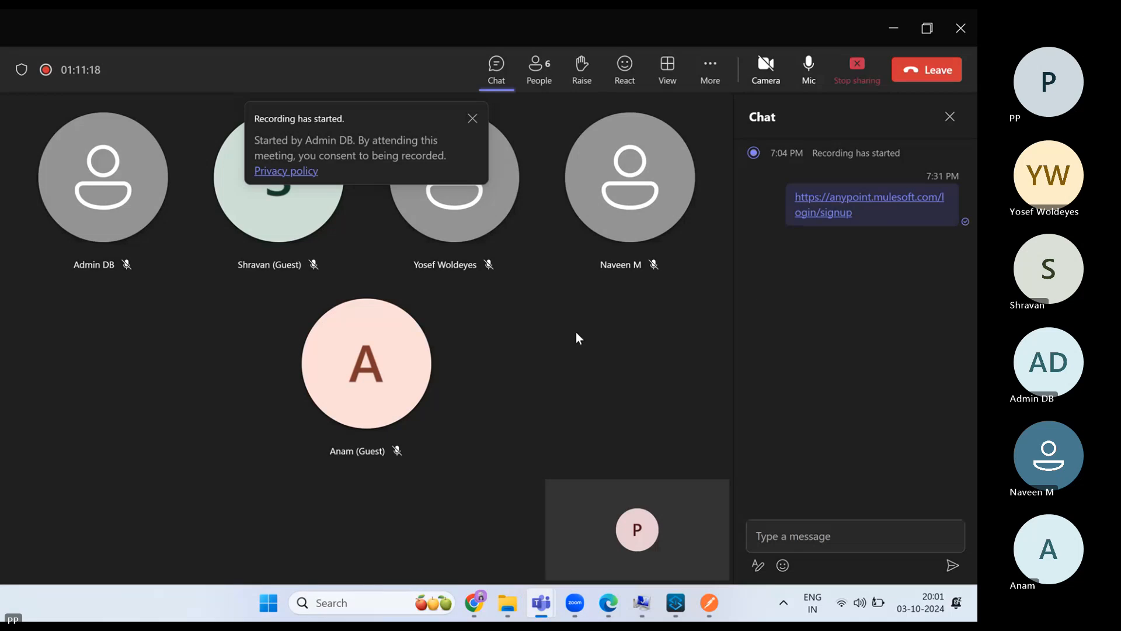
- Dismiss Teams' 'Recording has started' notice and stop screen sharing
left_click(472, 117)
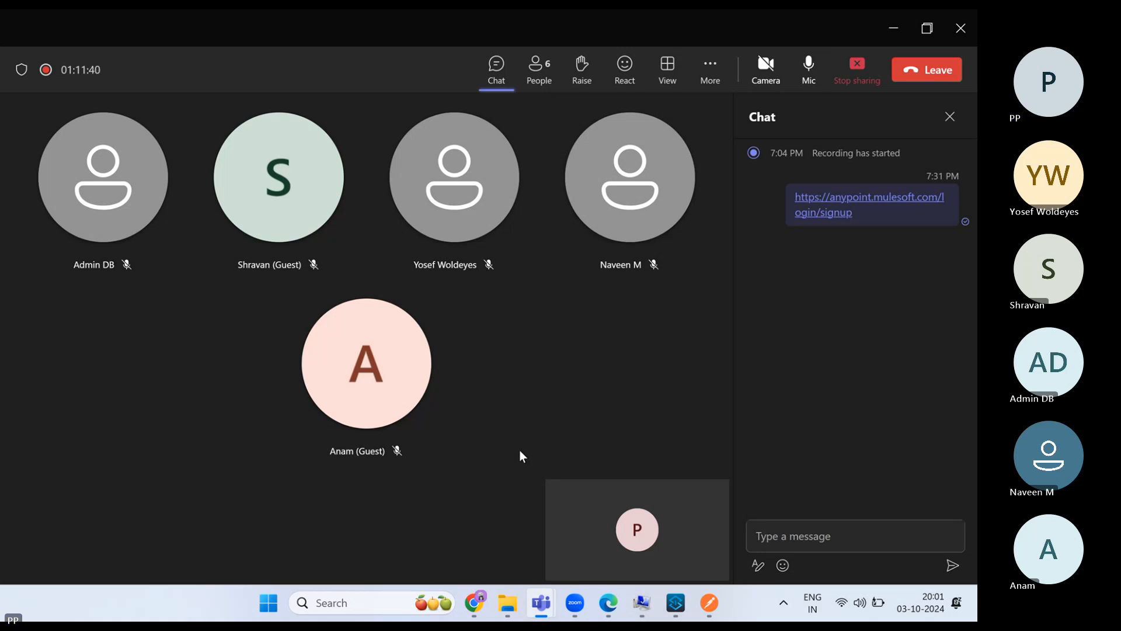
left_click(858, 69)
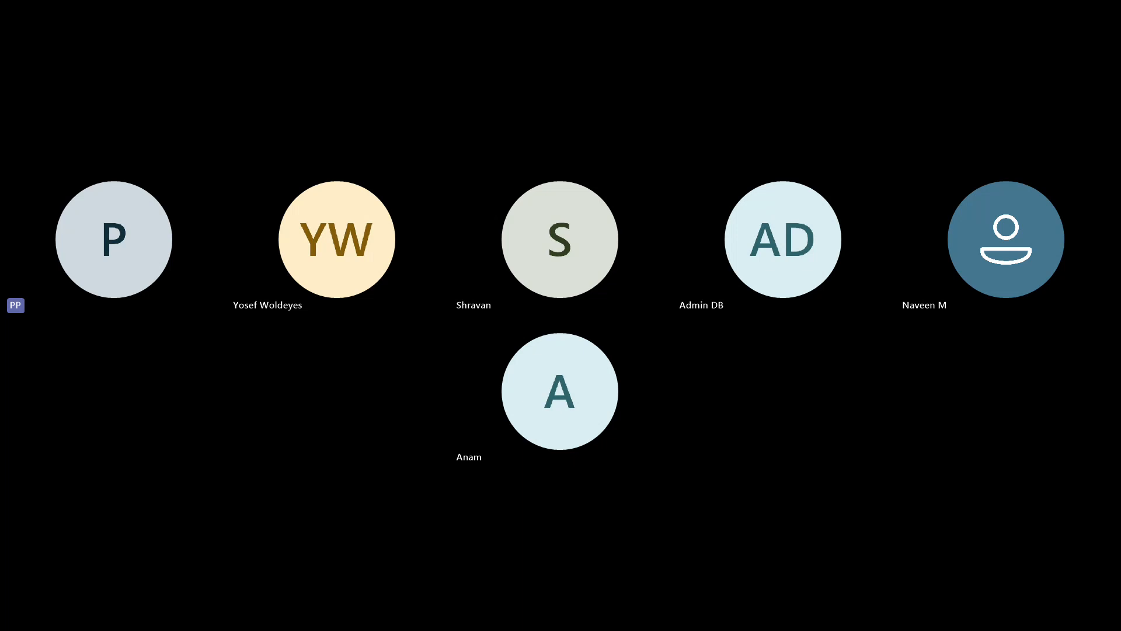